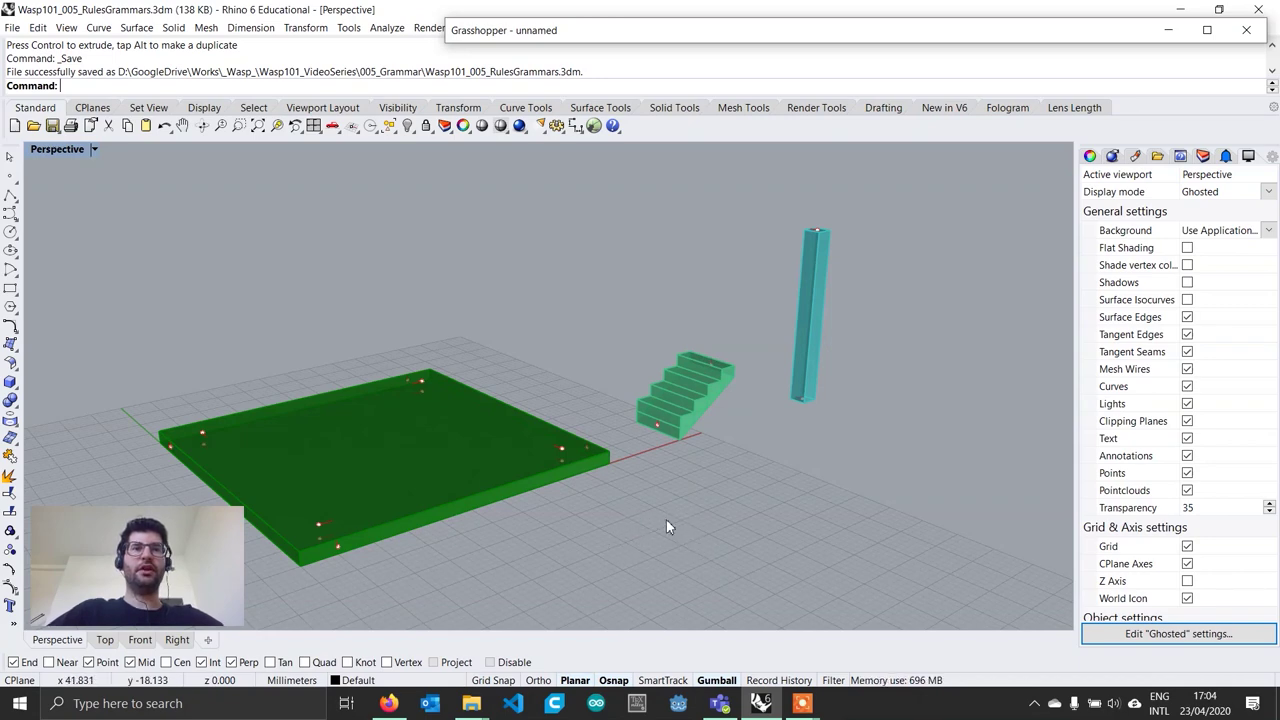
Inspect the slab, stair and column individually, selecting each part and viewing the stair and column up close
mouse_move(627, 508)
shift+right_down()
mouse_move(665, 511)
mouse_move(646, 510)
shift+right_up()
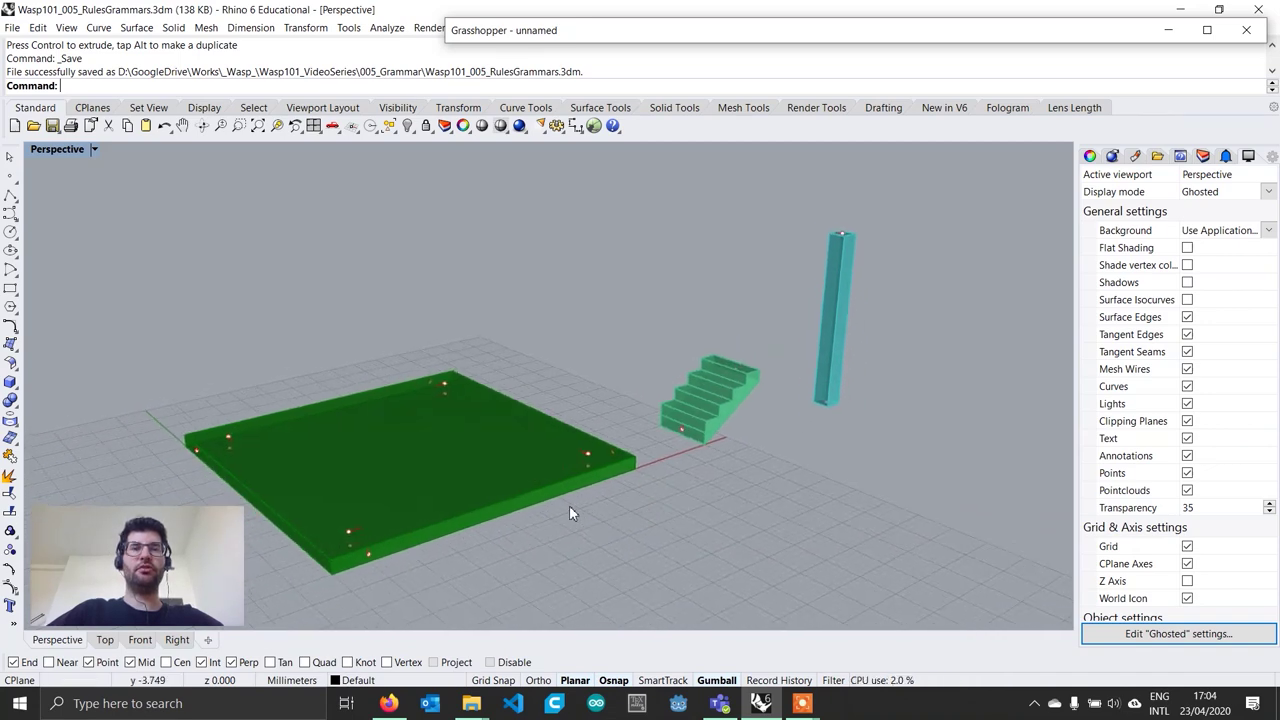
click(539, 501)
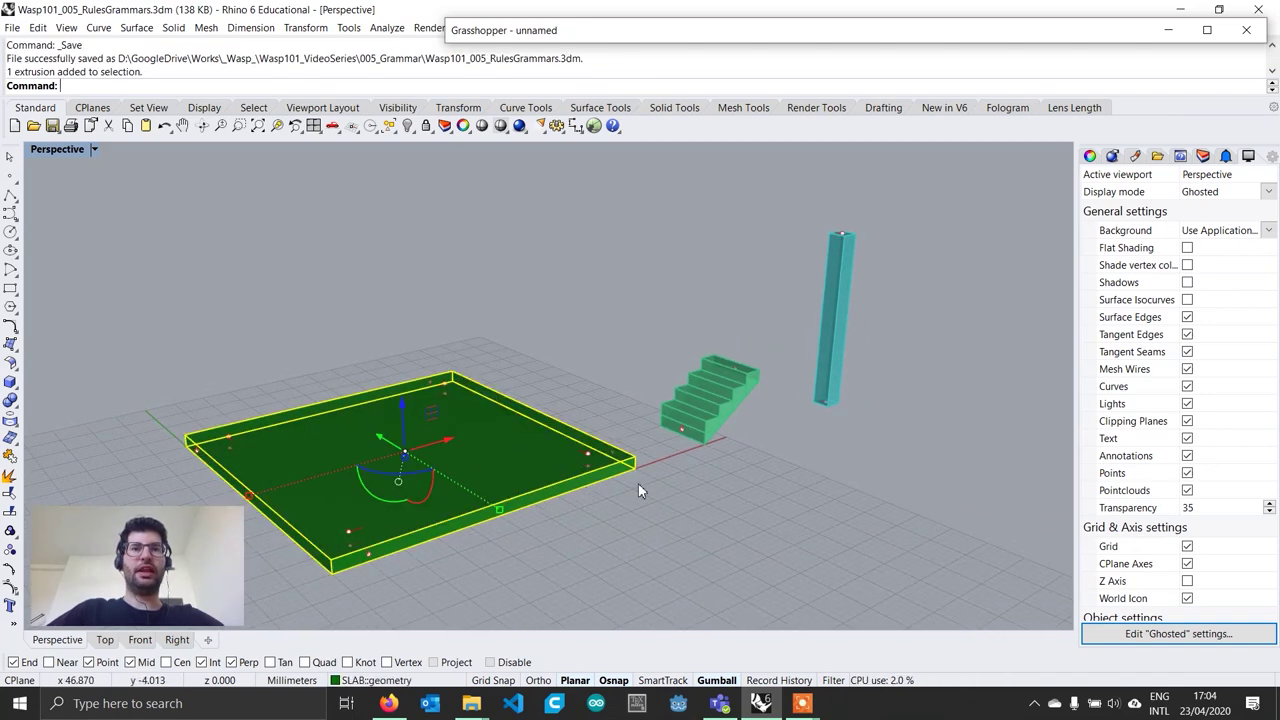
click(733, 414)
click(780, 418)
scroll(770, 415, up, 5)
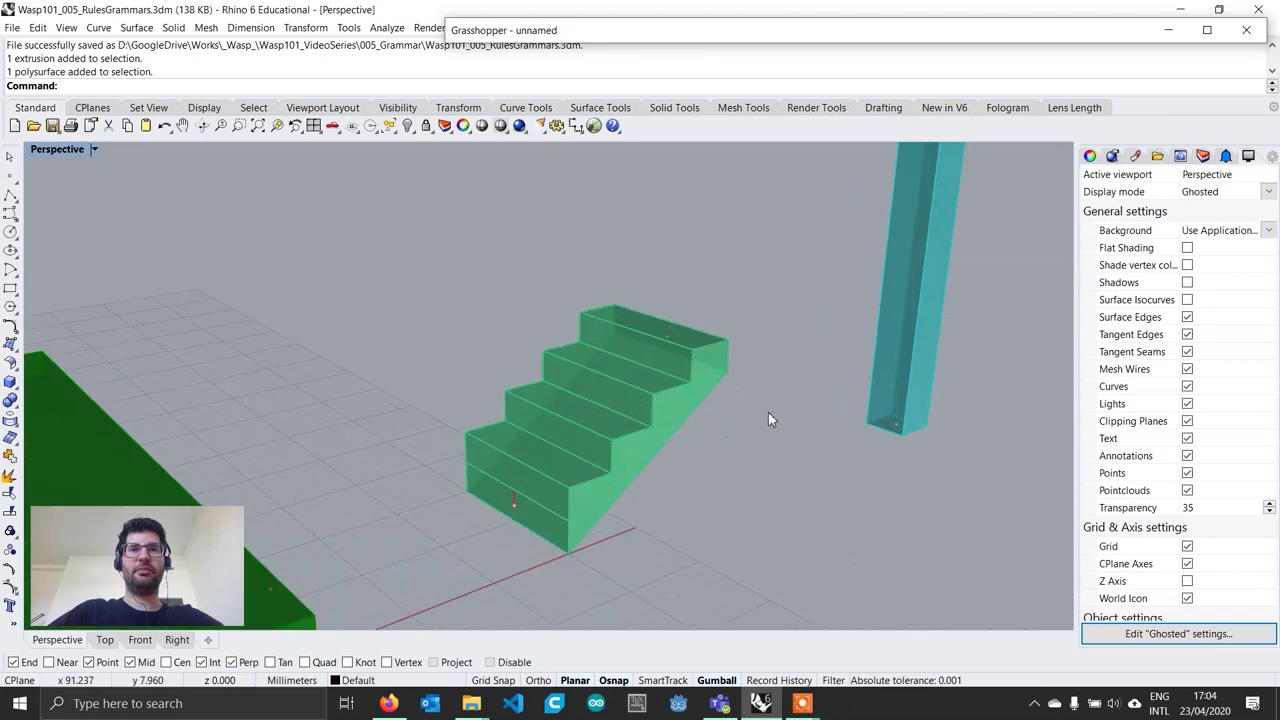
scroll(640, 455, down, 5)
click(684, 400)
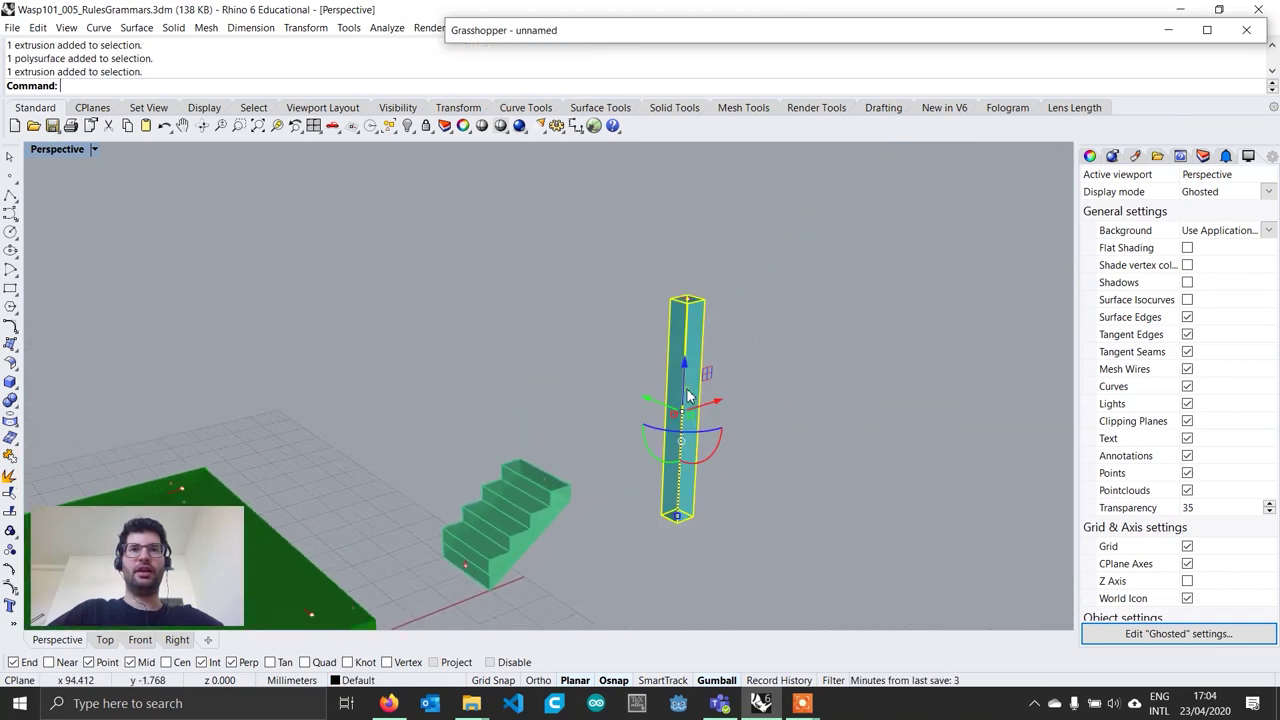
scroll(798, 428, down, 2)
click(798, 428)
scroll(771, 486, up, 8)
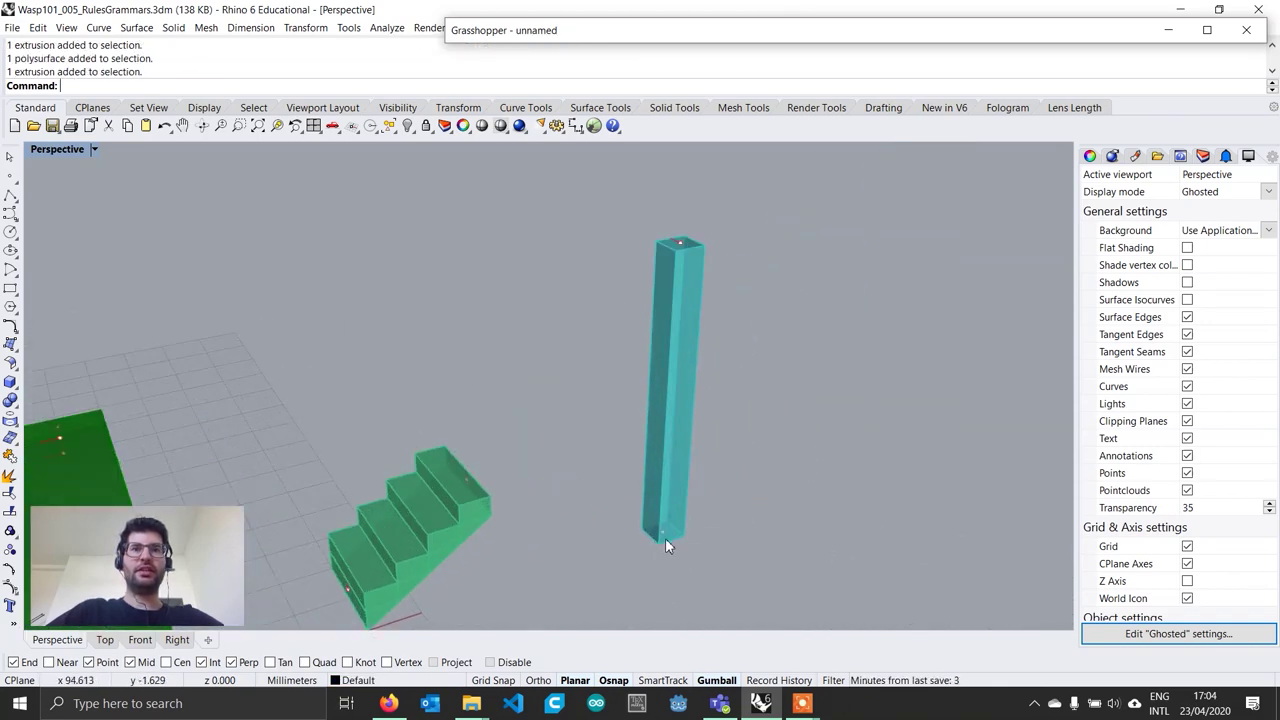
scroll(664, 533, down, 3)
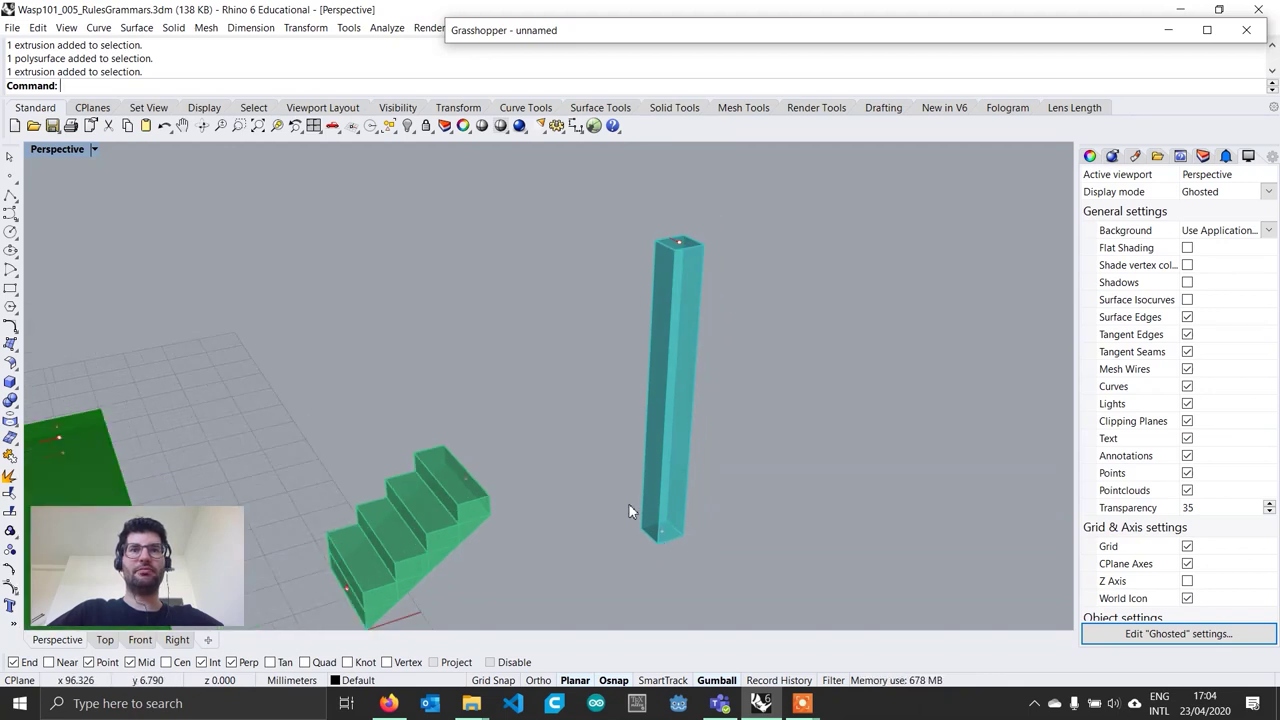
Examine the connection points on the slab corners, stair ends and column ends from several angles
shift+right_drag(629, 505, 699, 435)
right_drag(557, 382, 529, 391)
mouse_move(565, 463)
right_down()
mouse_move(575, 468)
mouse_move(566, 446)
mouse_move(560, 481)
right_up()
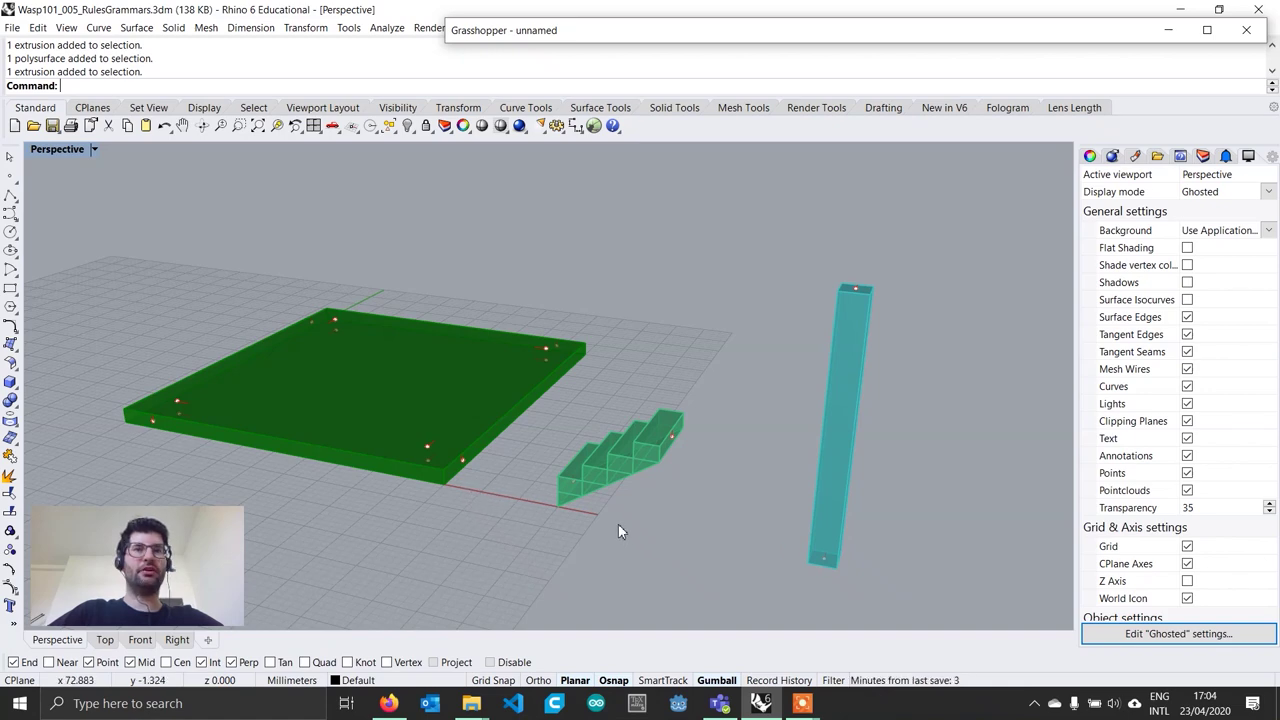
right_drag(467, 485, 511, 498)
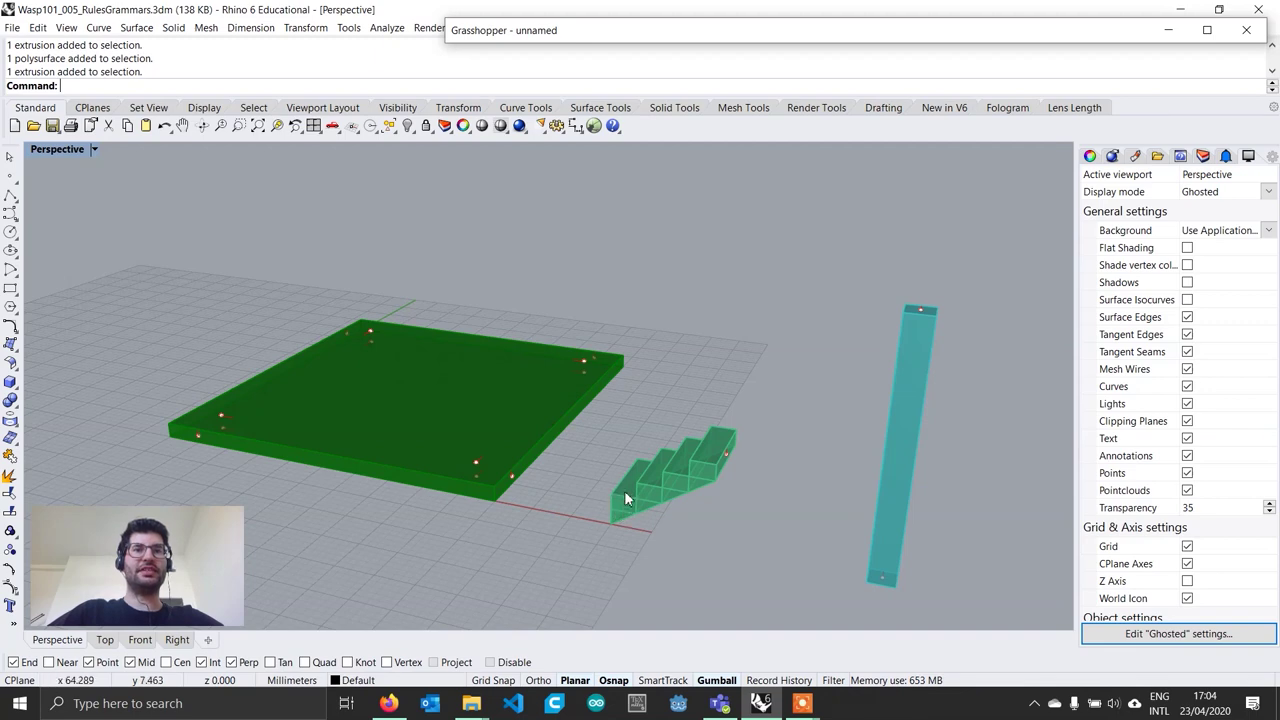
scroll(508, 492, up, 2)
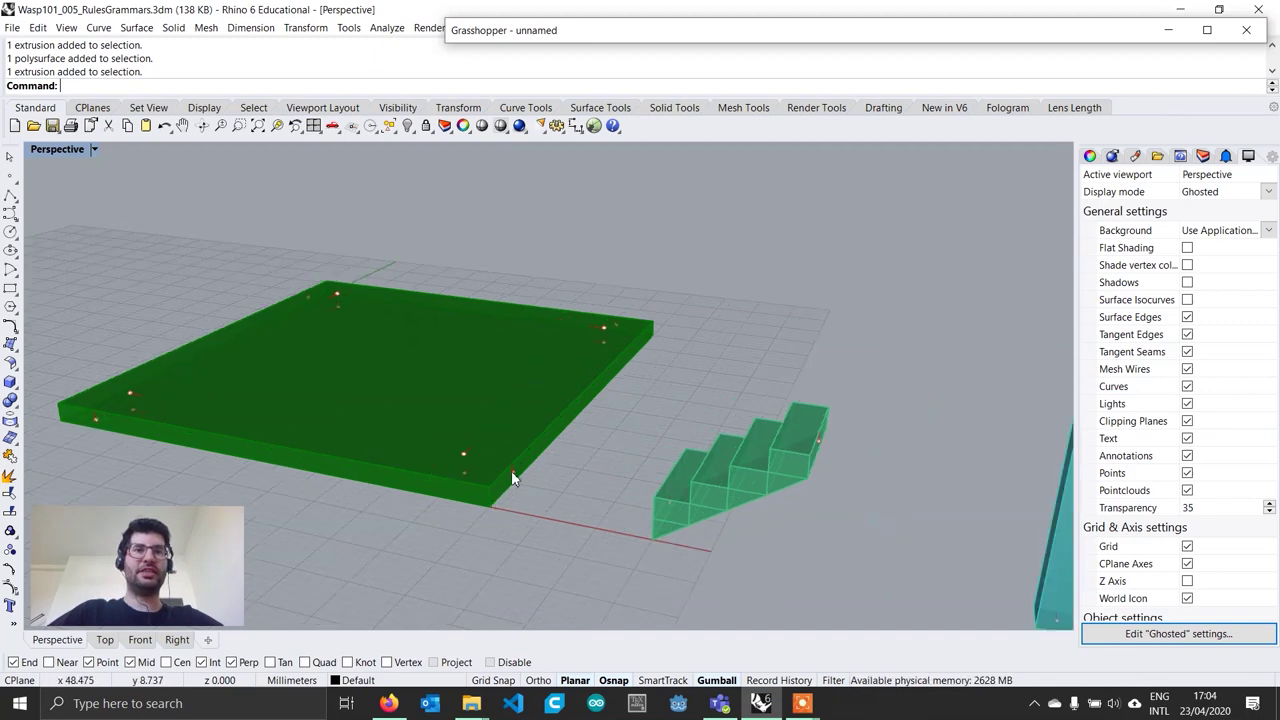
scroll(630, 520, down, 2)
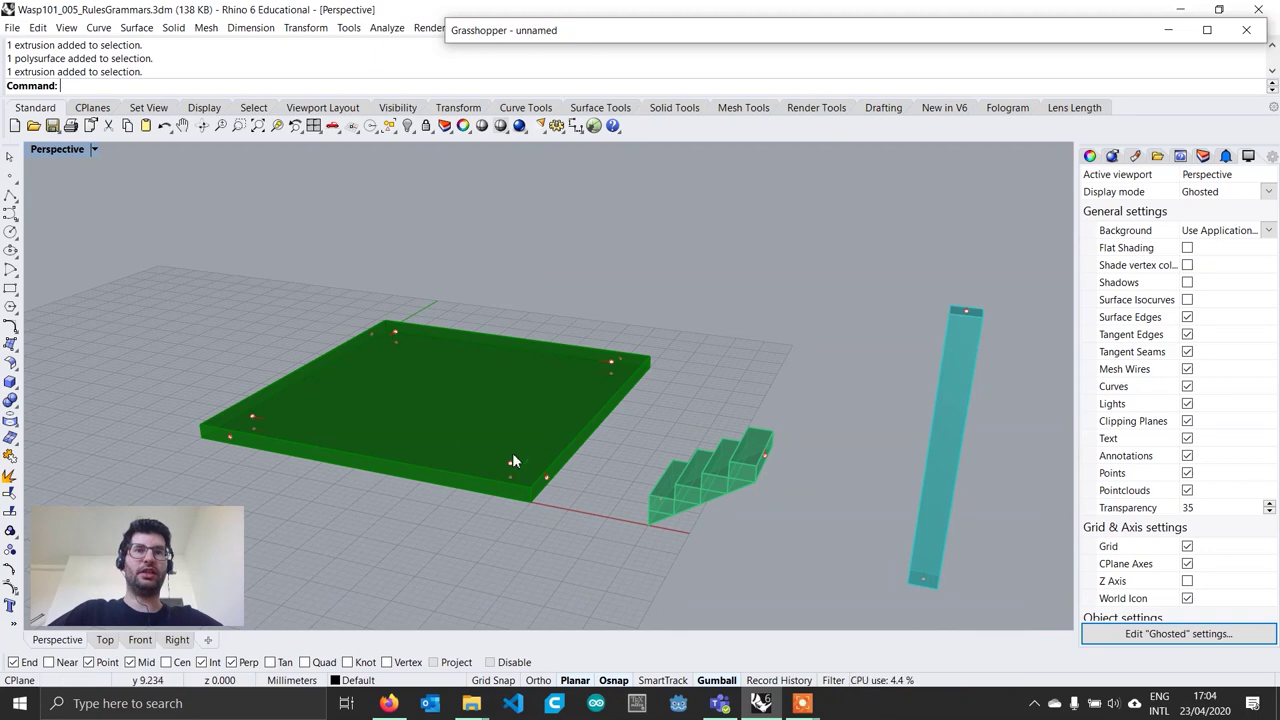
scroll(575, 500, down, 3)
right_drag(608, 521, 810, 506)
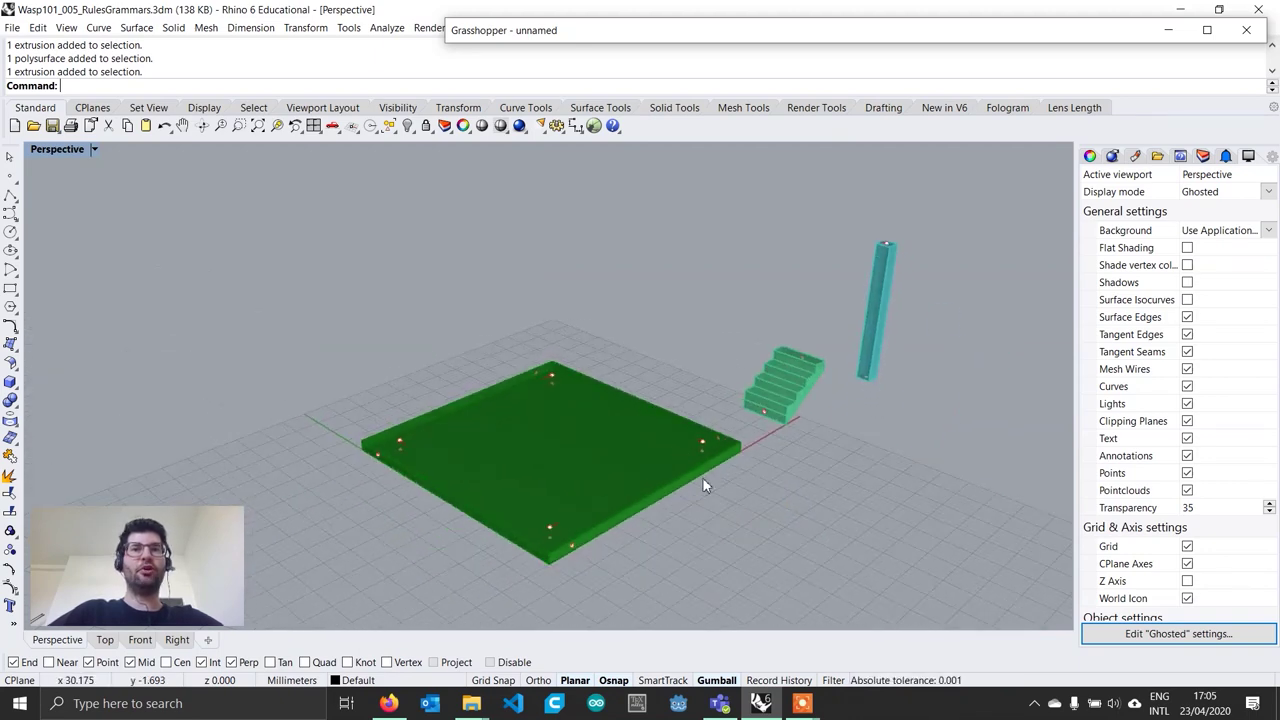
right_drag(915, 483, 826, 497)
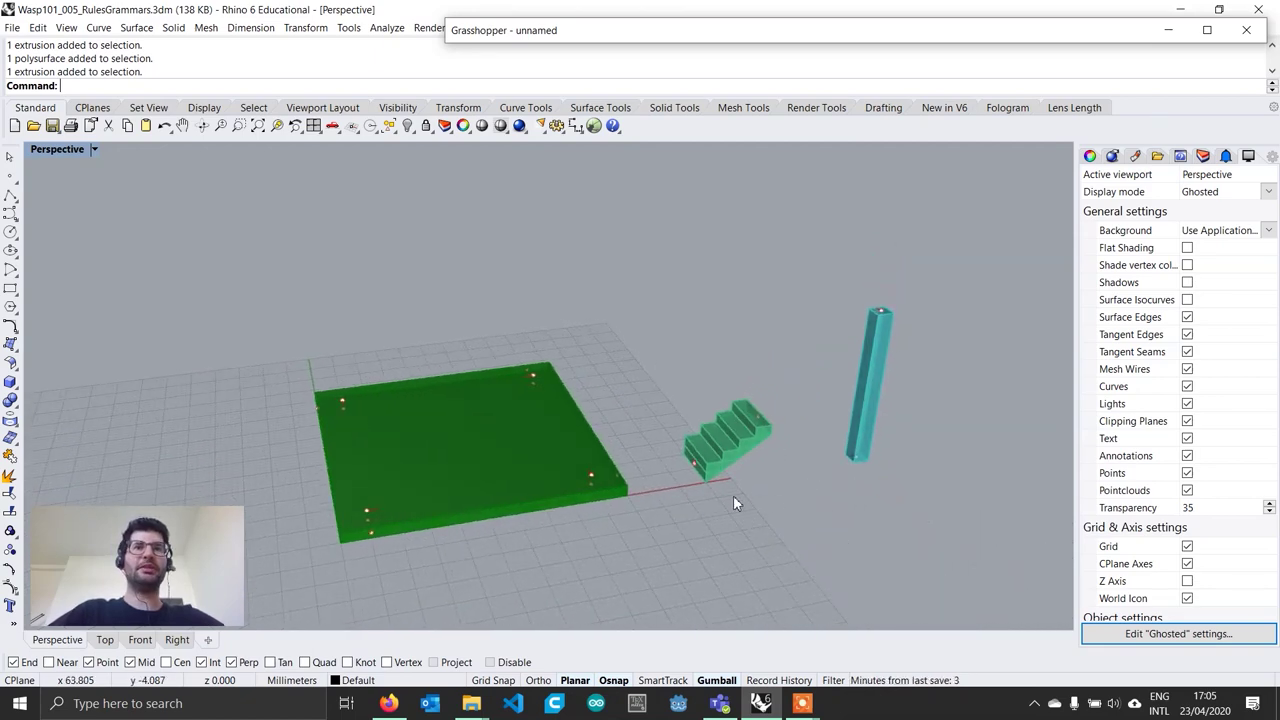
right_drag(876, 498, 751, 495)
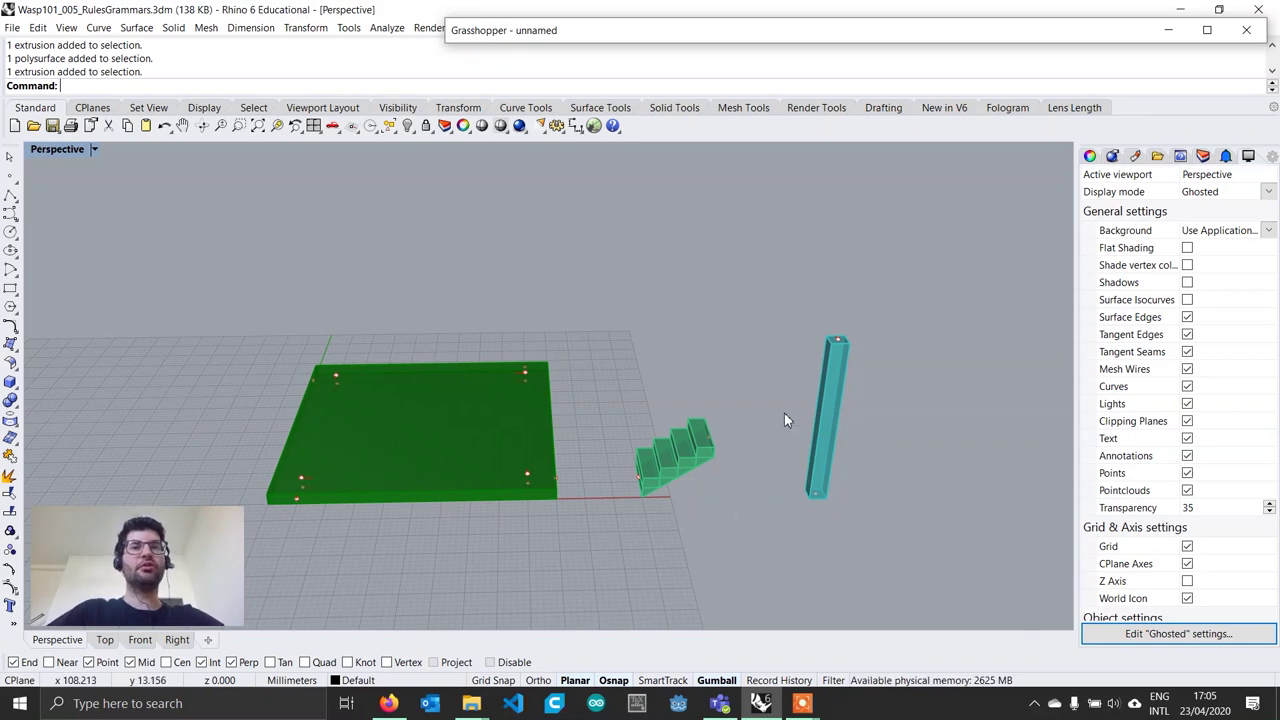
right_drag(786, 420, 549, 490)
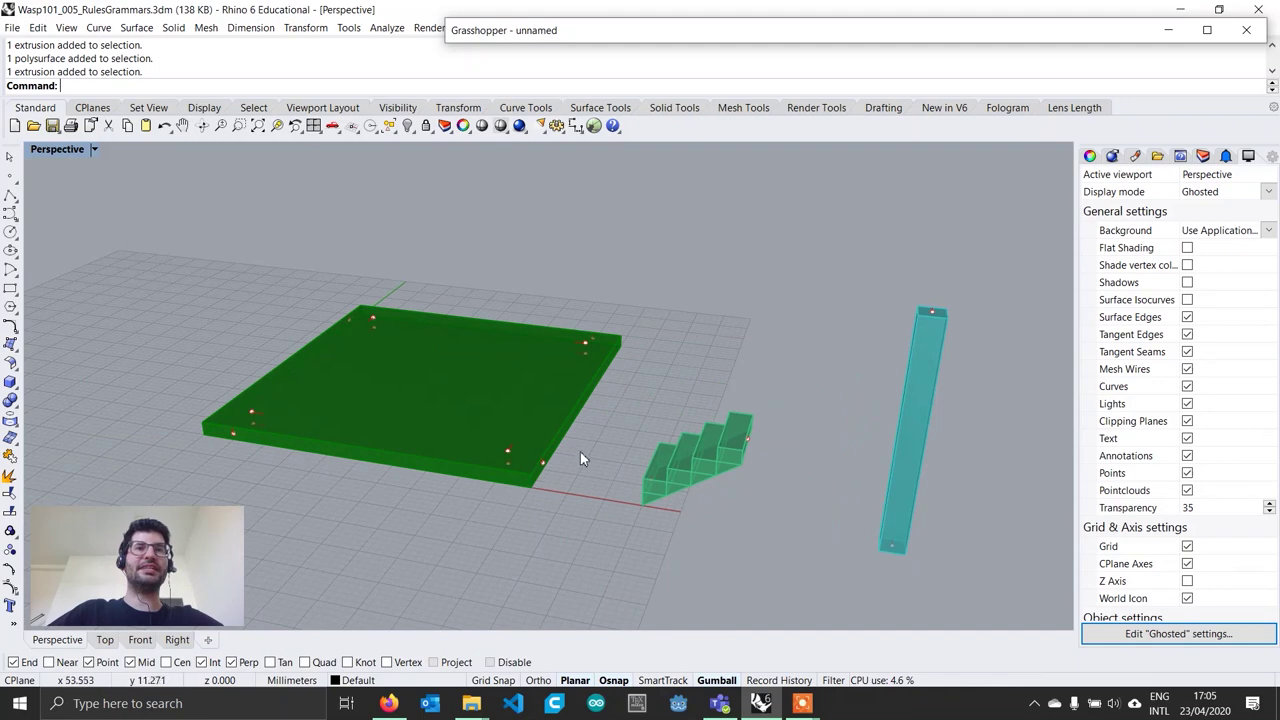
right_drag(610, 419, 658, 446)
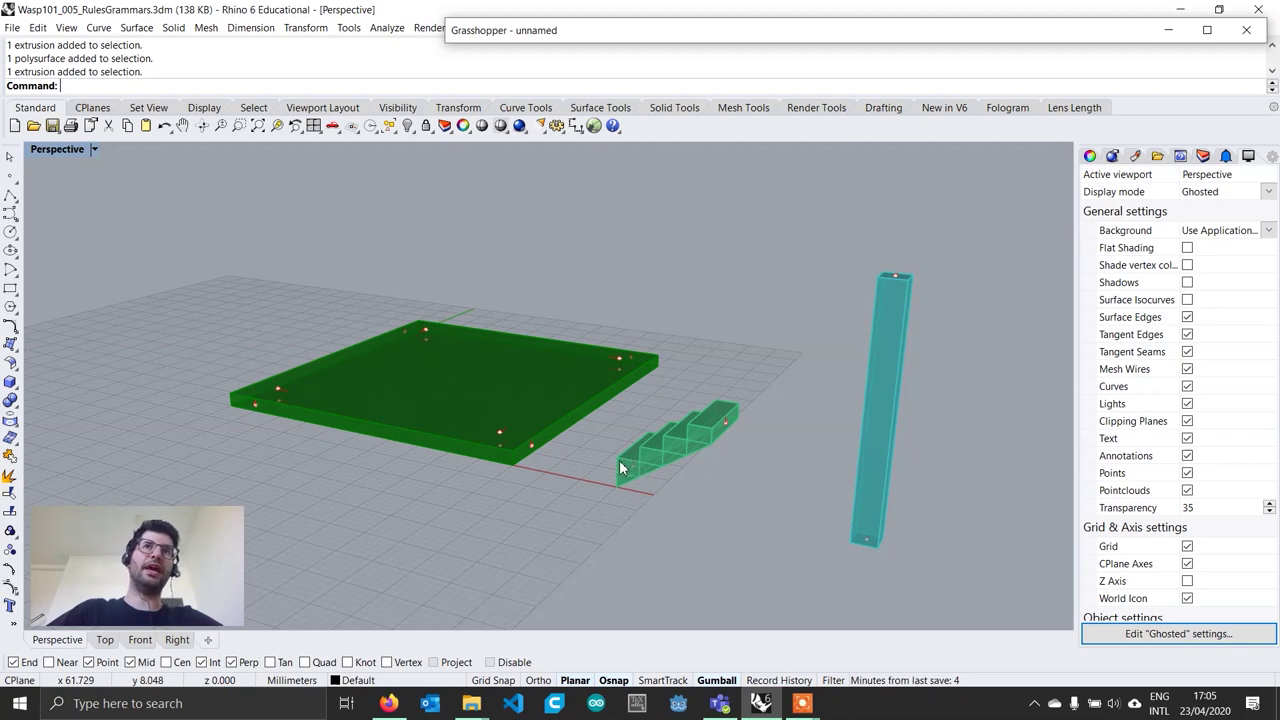
right_drag(619, 460, 589, 453)
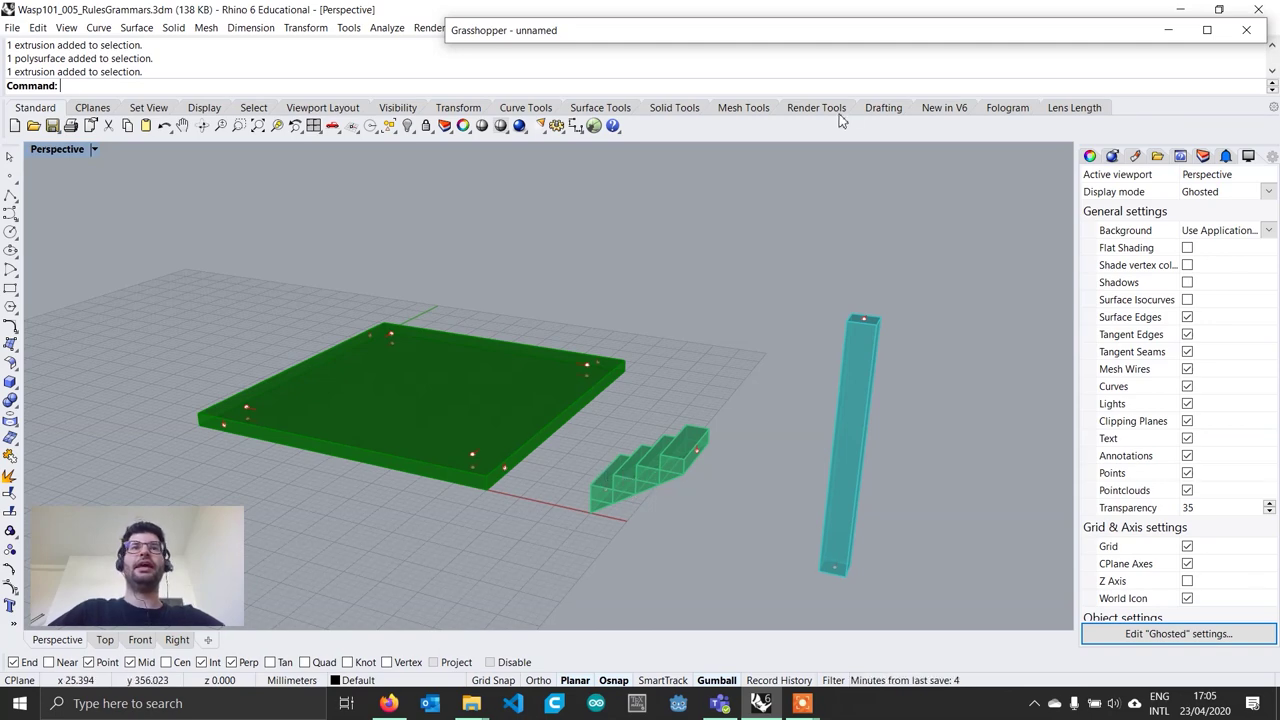
Expand the Grasshopper editor and narrow its window so the whole slab is visible beside the canvas
double_click(832, 36)
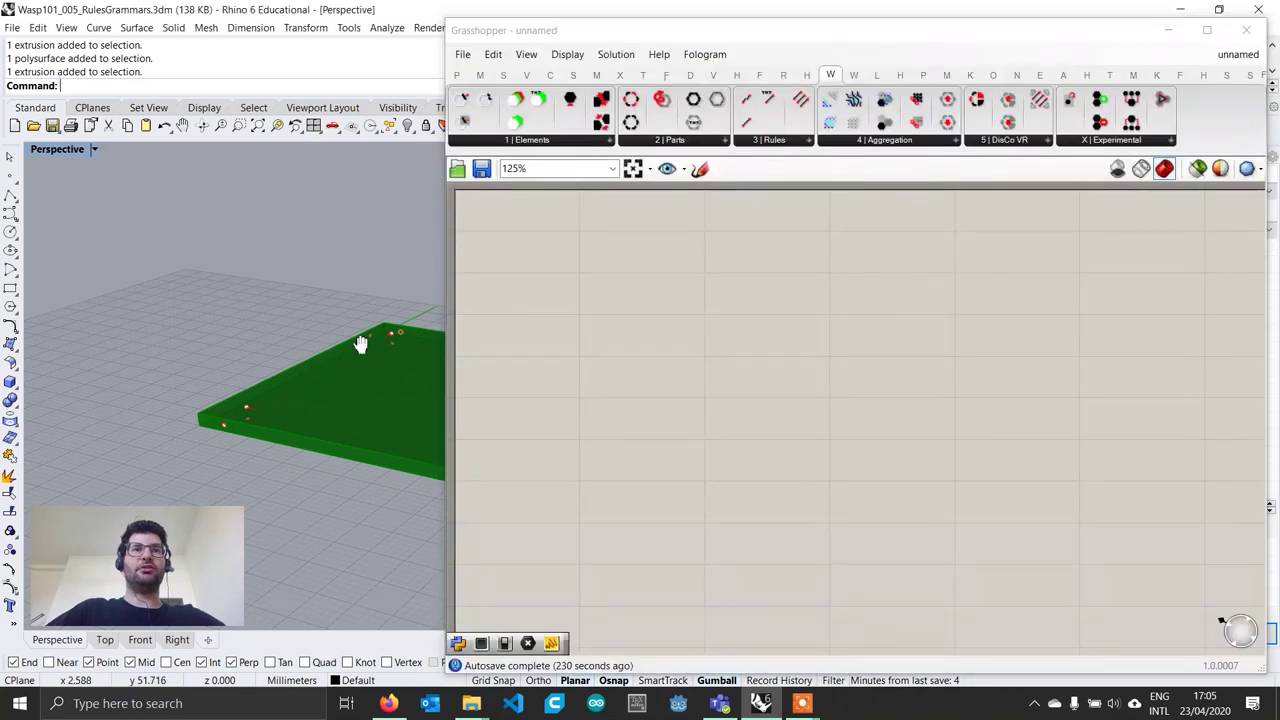
scroll(350, 326, down, 8)
shift+right_drag(380, 344, 336, 398)
right_drag(350, 355, 347, 398)
scroll(340, 410, up, 7)
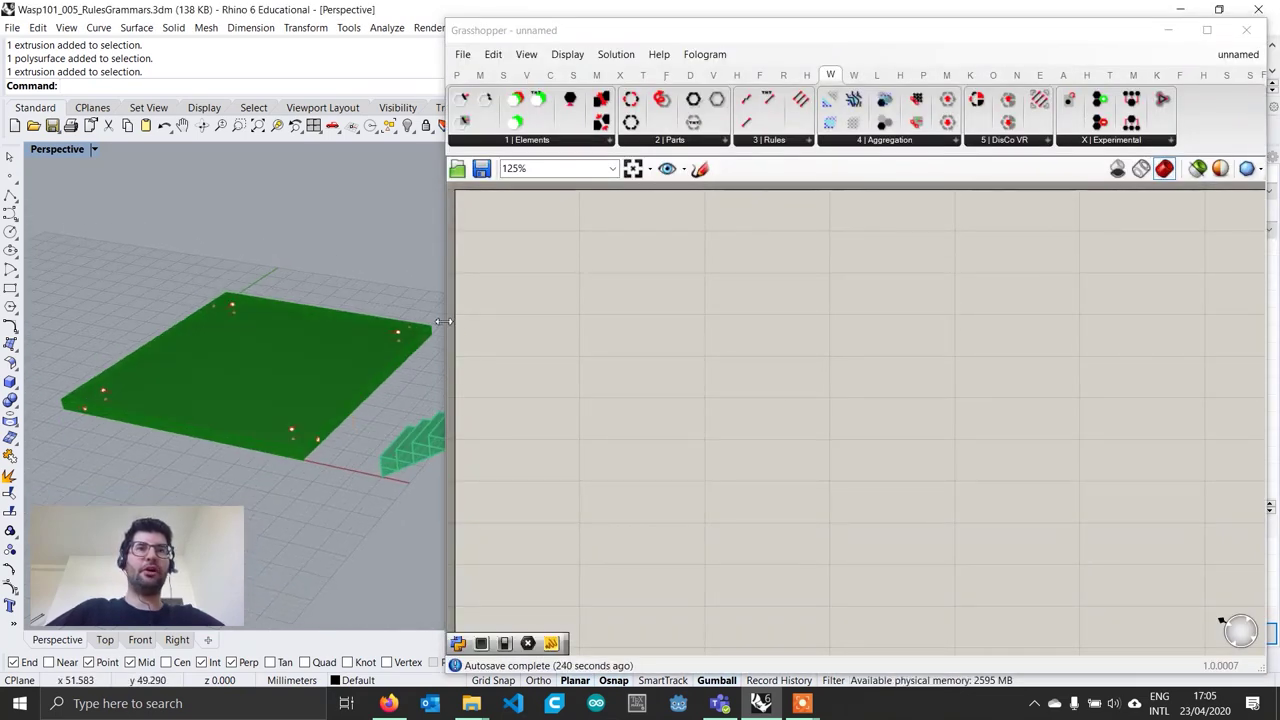
drag(446, 324, 545, 326)
shift+right_drag(421, 380, 470, 389)
mouse_move(427, 410)
right_down()
mouse_move(400, 388)
mouse_move(393, 419)
mouse_move(408, 422)
right_up()
scroll(368, 401, up, 2)
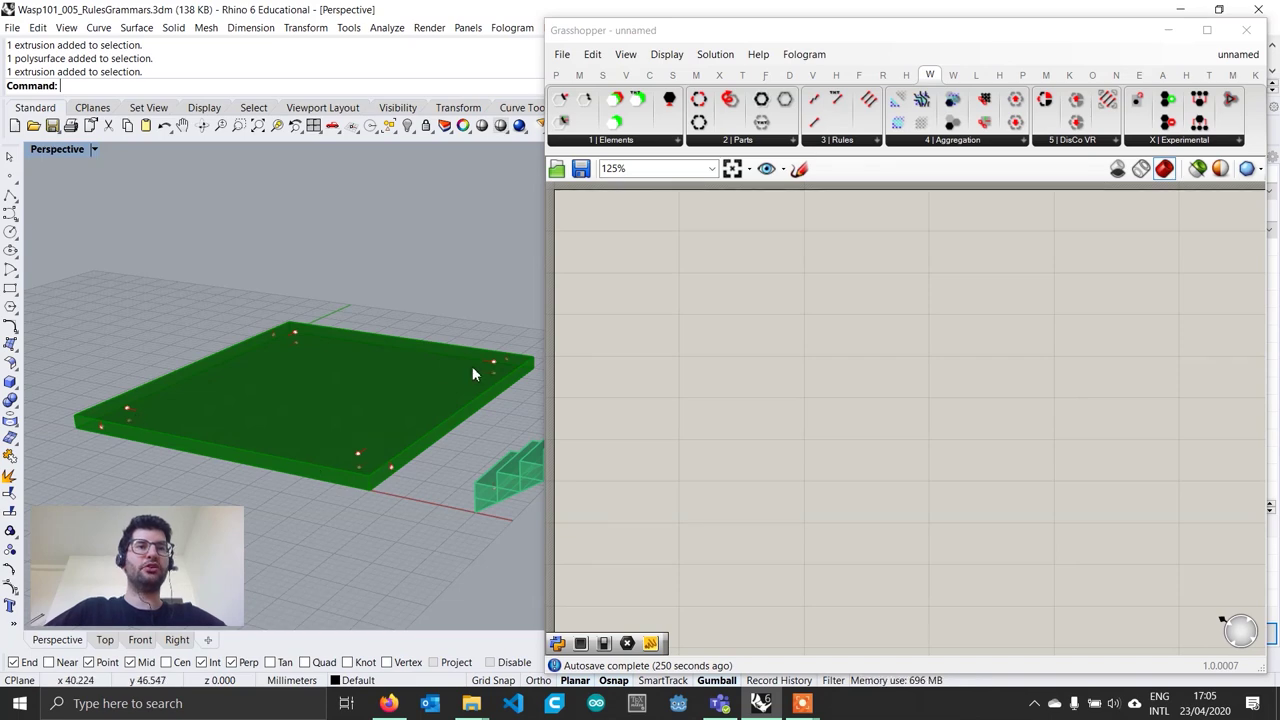
Add a Geometry parameter to the Grasshopper canvas and reference the slab in it as a single geometry
double_click(688, 365)
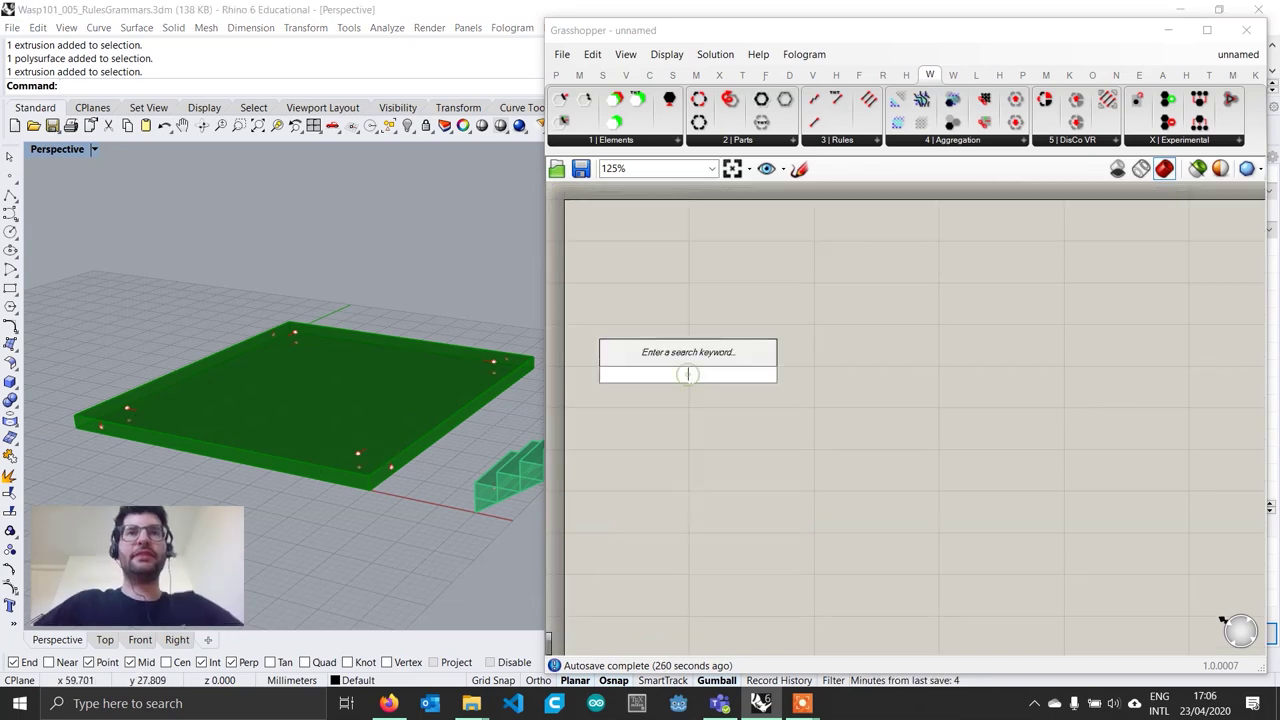
text(GEOM)
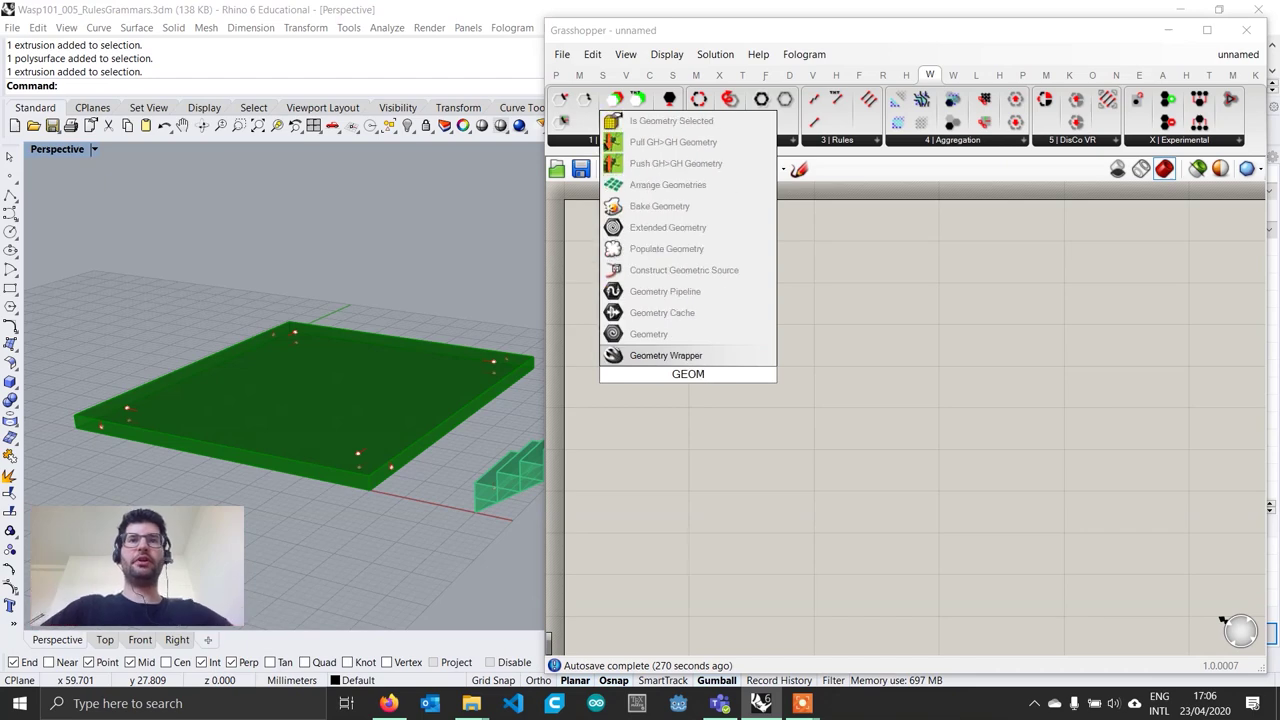
key(Up)
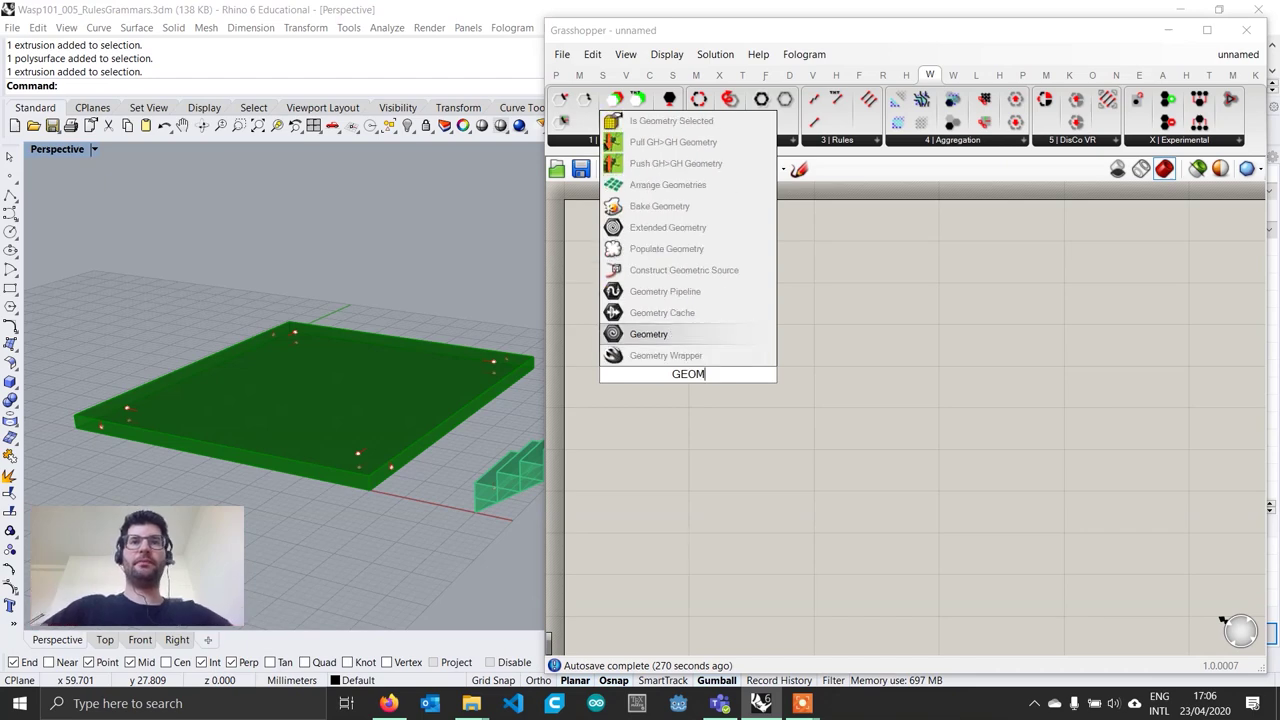
key(Return)
drag(688, 378, 710, 328)
right_click(710, 328)
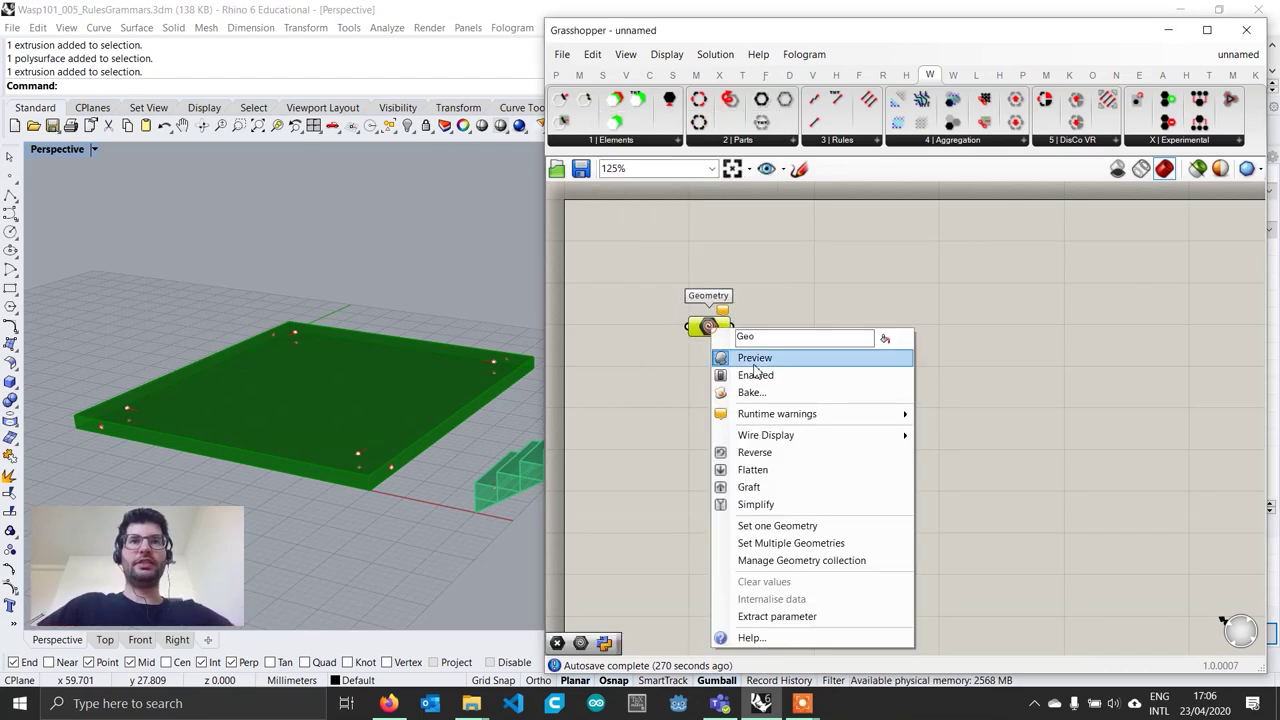
click(813, 531)
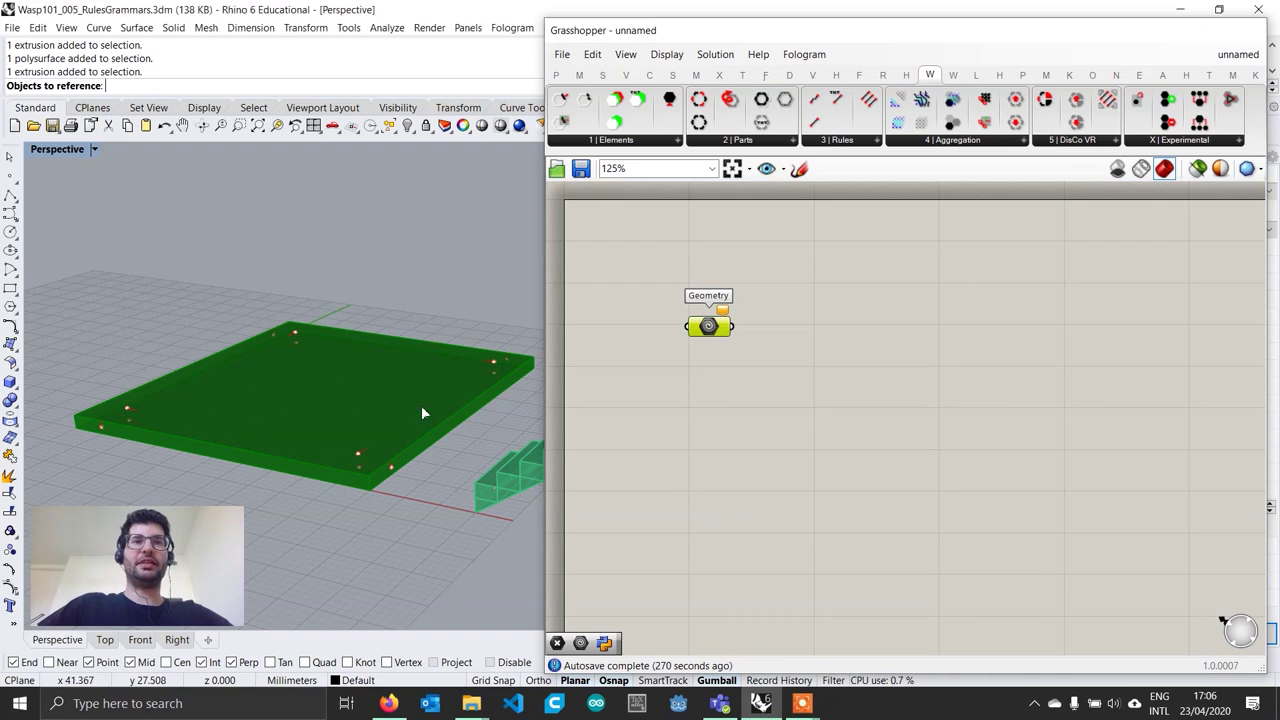
click(437, 425)
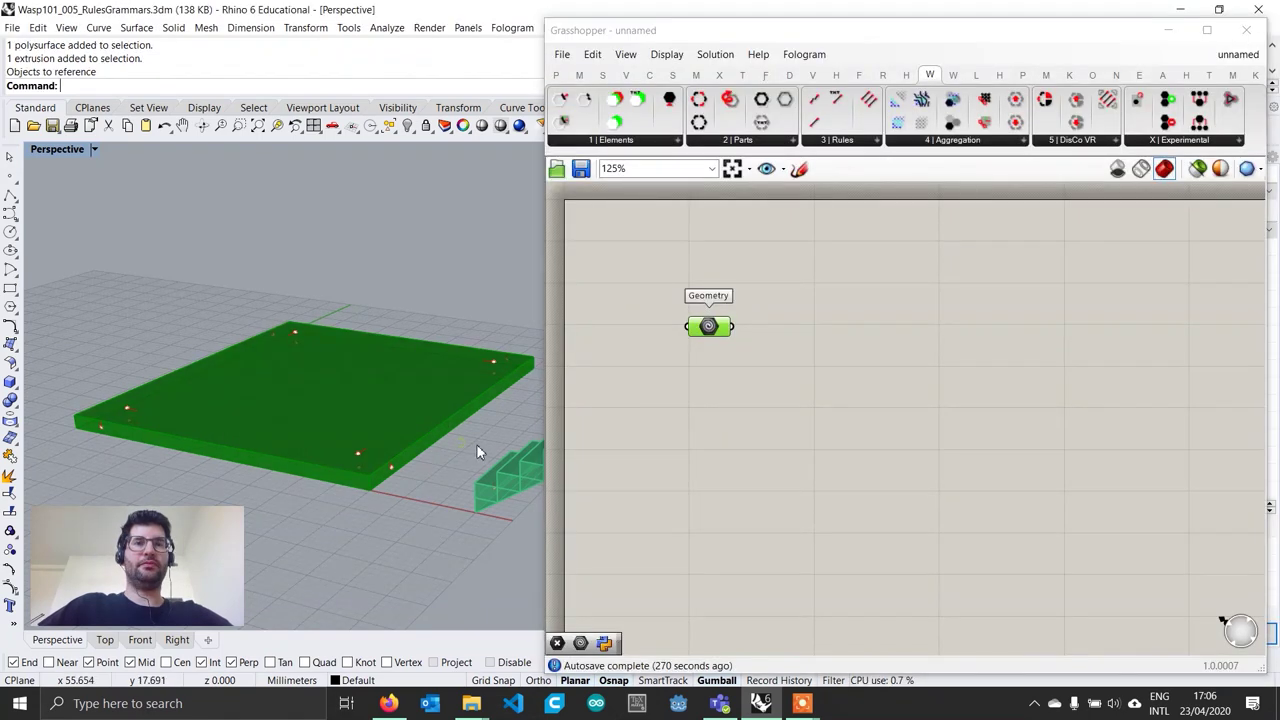
Hide the original slab in the Rhino model so only its Grasshopper preview shows
click(465, 412)
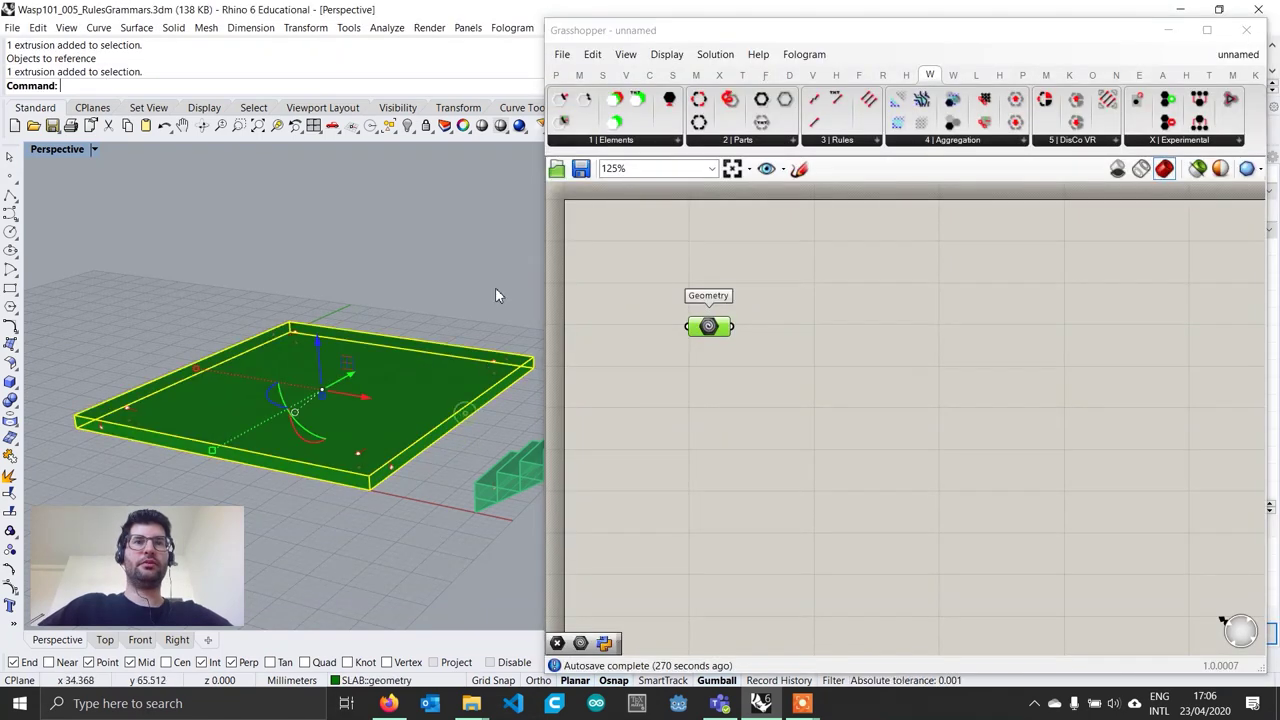
click(406, 128)
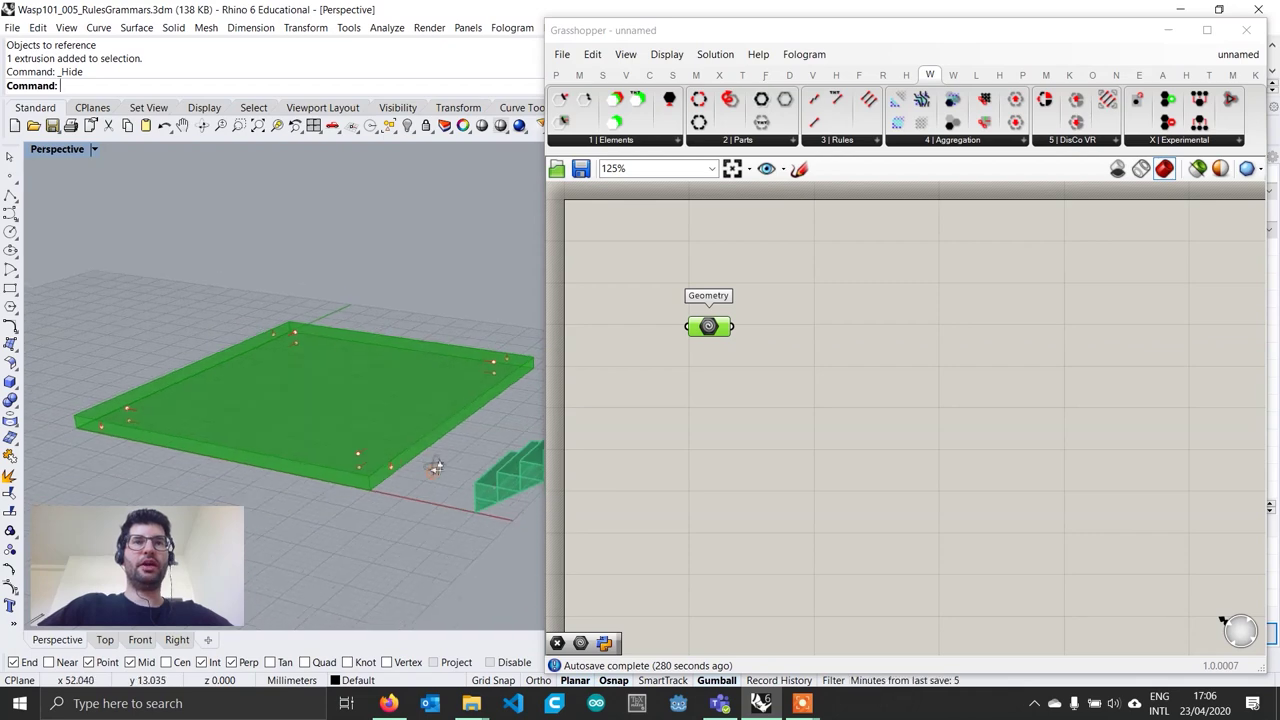
click(766, 418)
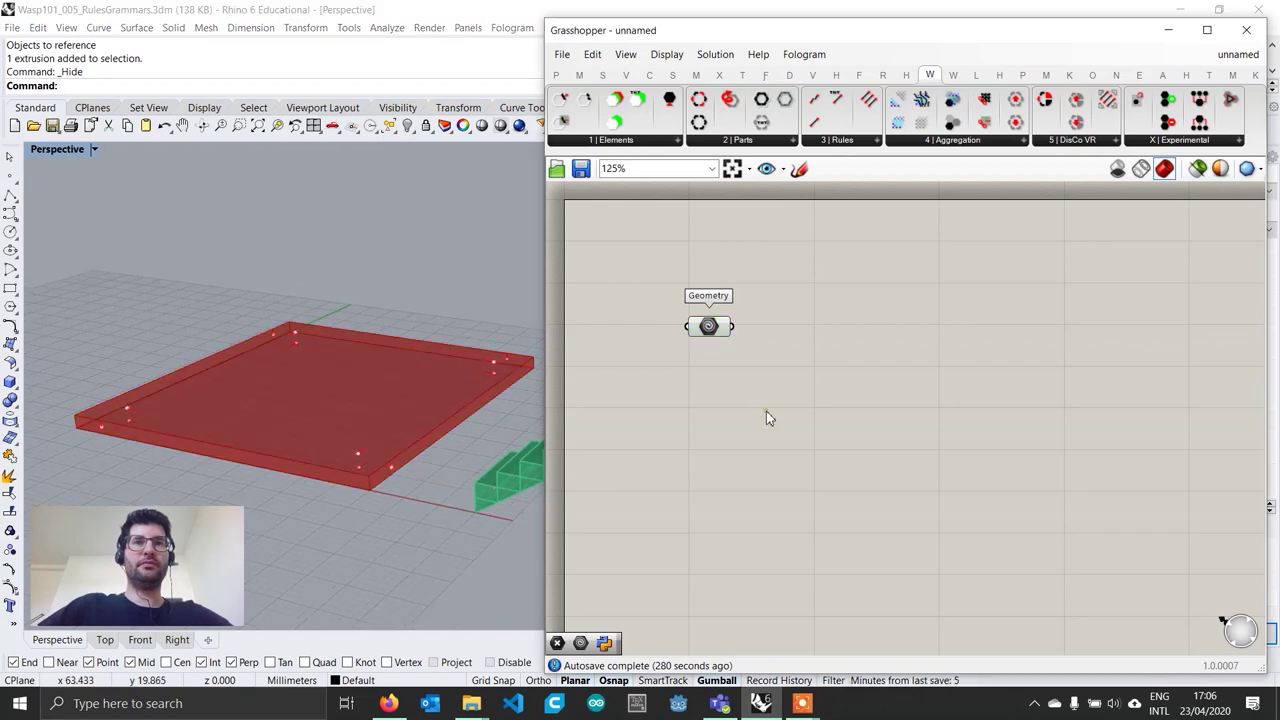
Add a Point parameter to the canvas and align it below the Geometry parameter
double_click(699, 428)
text(POINT CON)
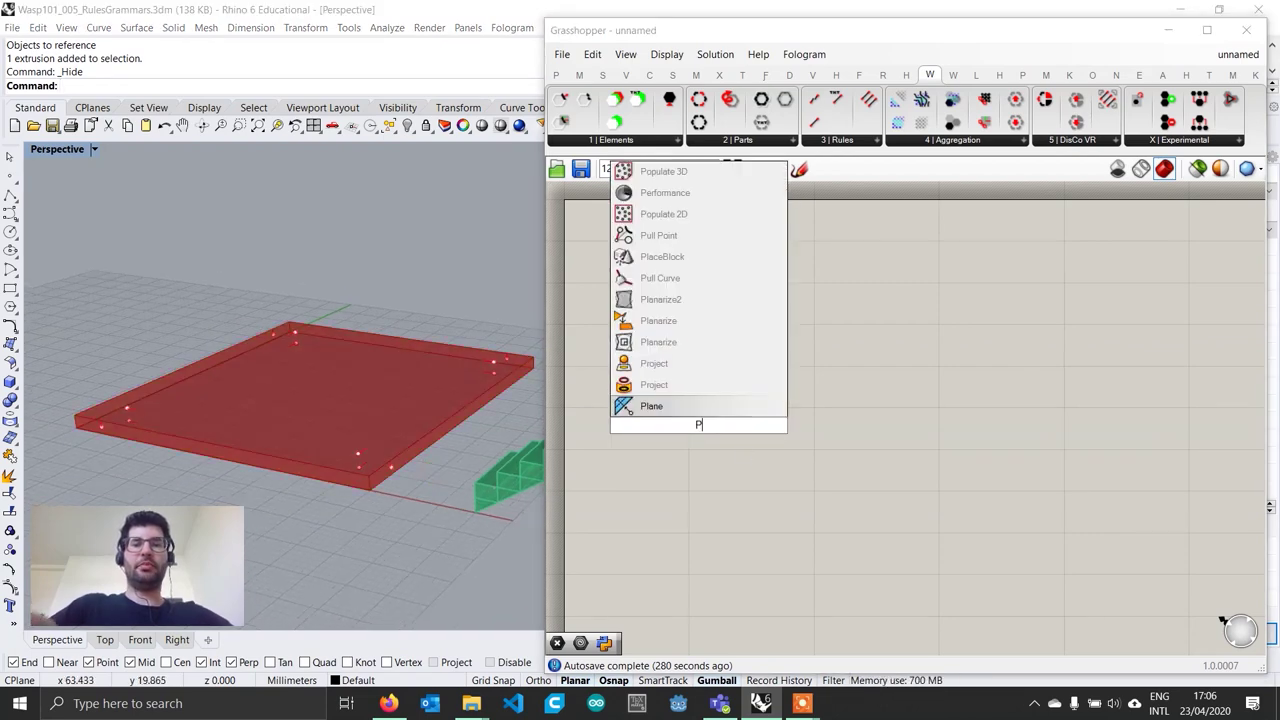
key(BackSpace)
key(BackSpace)
key(BackSpace)
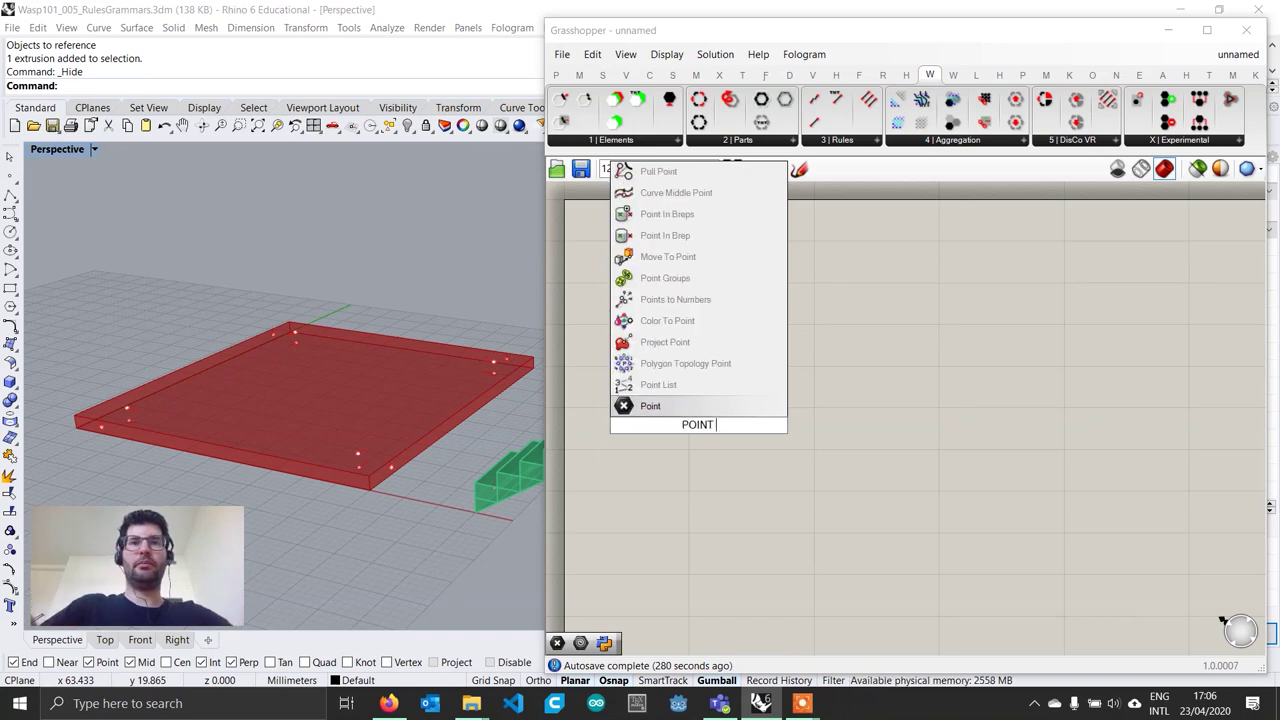
key(Return)
click(712, 432)
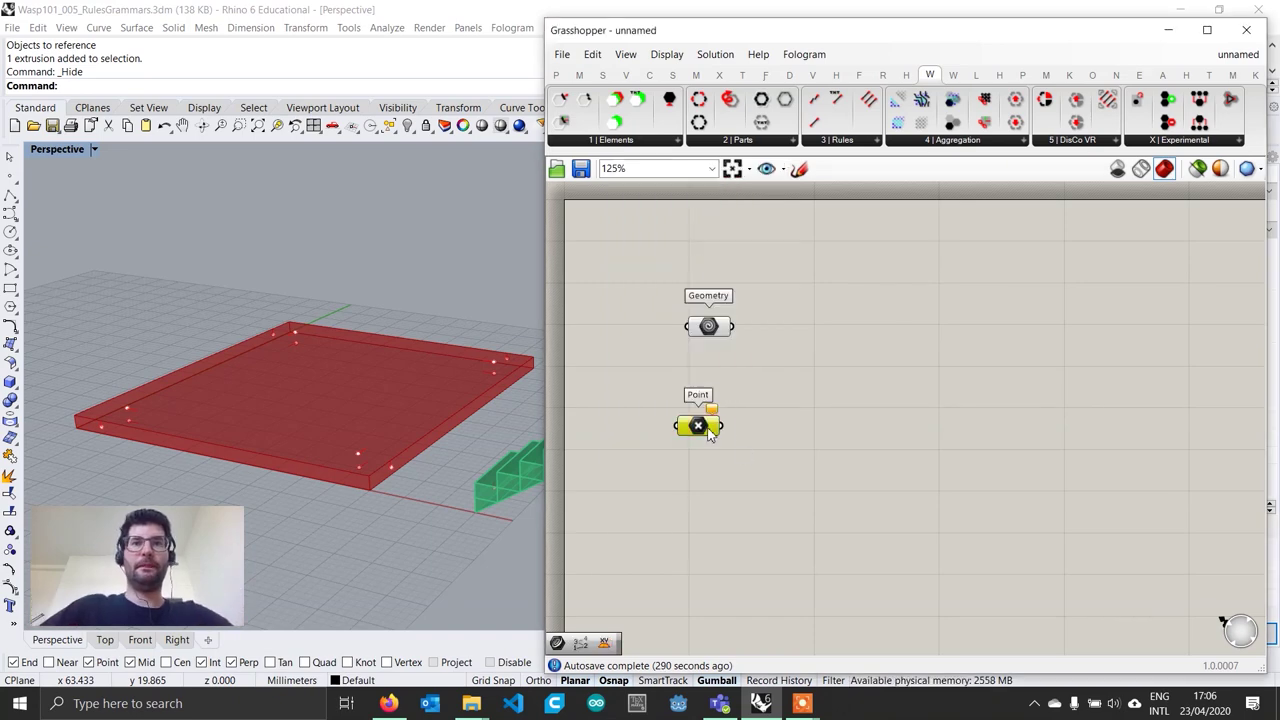
Reference the four connection points on the slab's top face as multiple points in the Point parameter
right_click(716, 438)
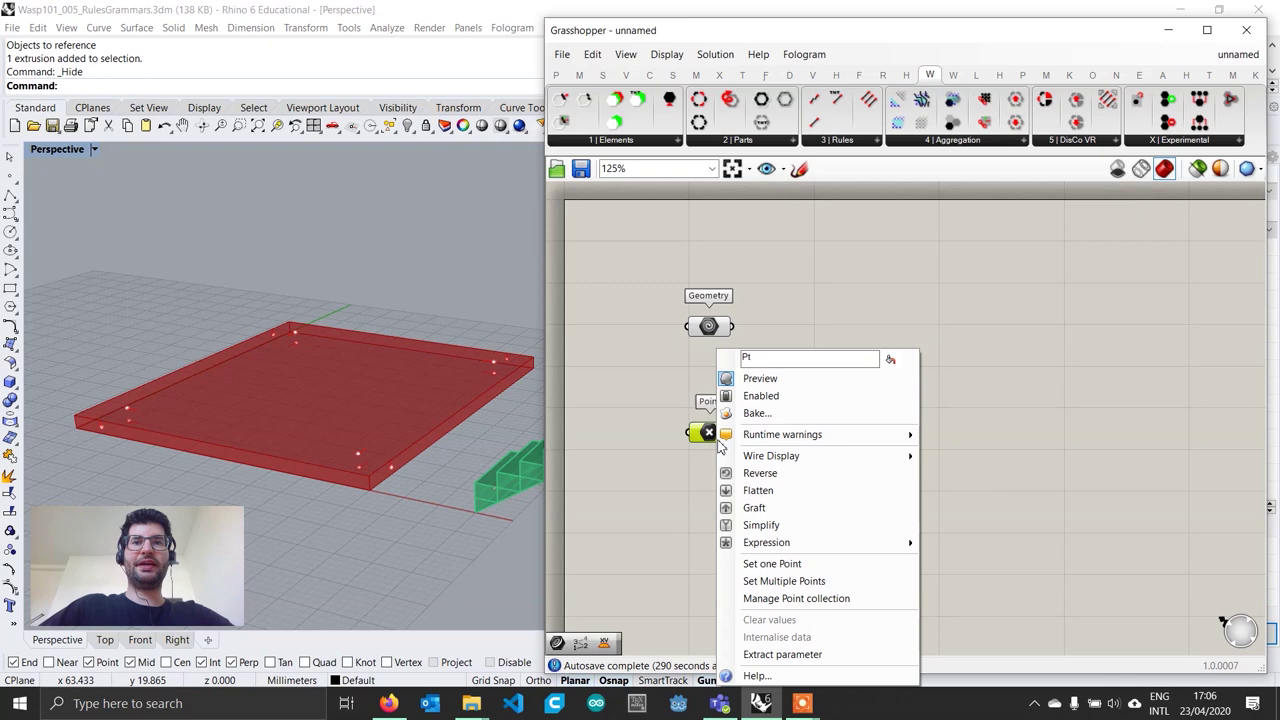
click(786, 580)
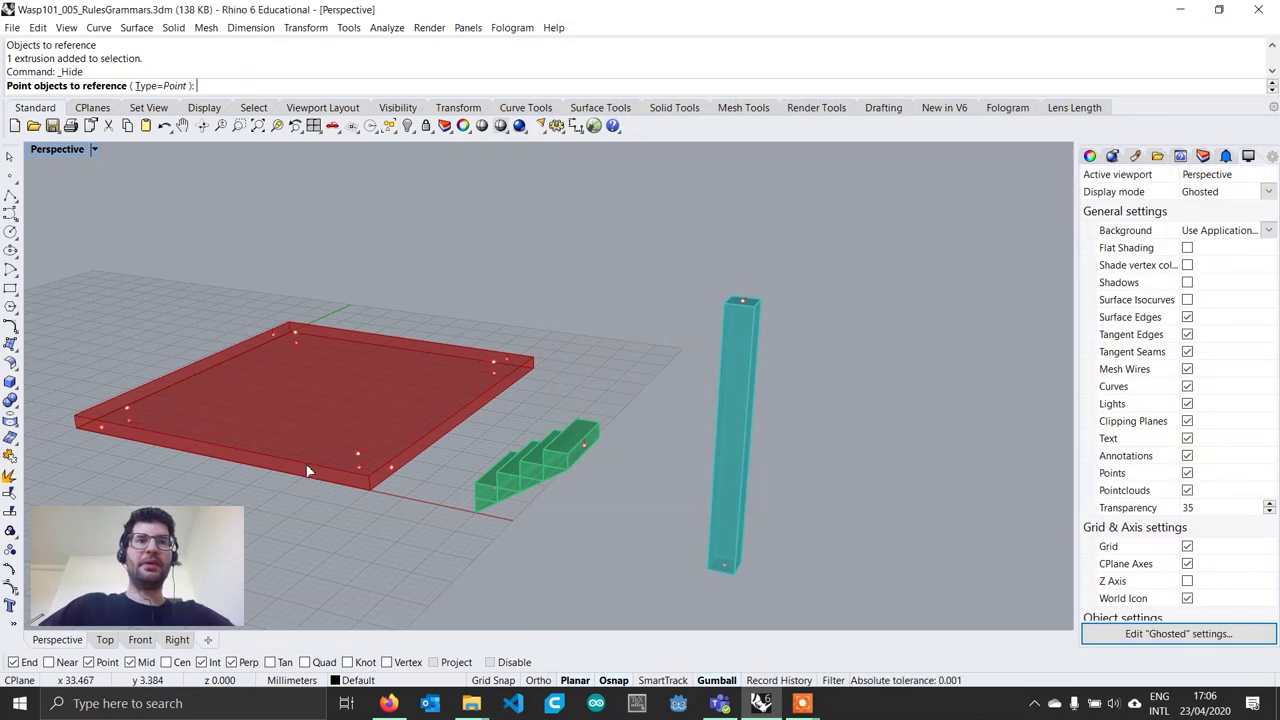
click(357, 455)
click(493, 361)
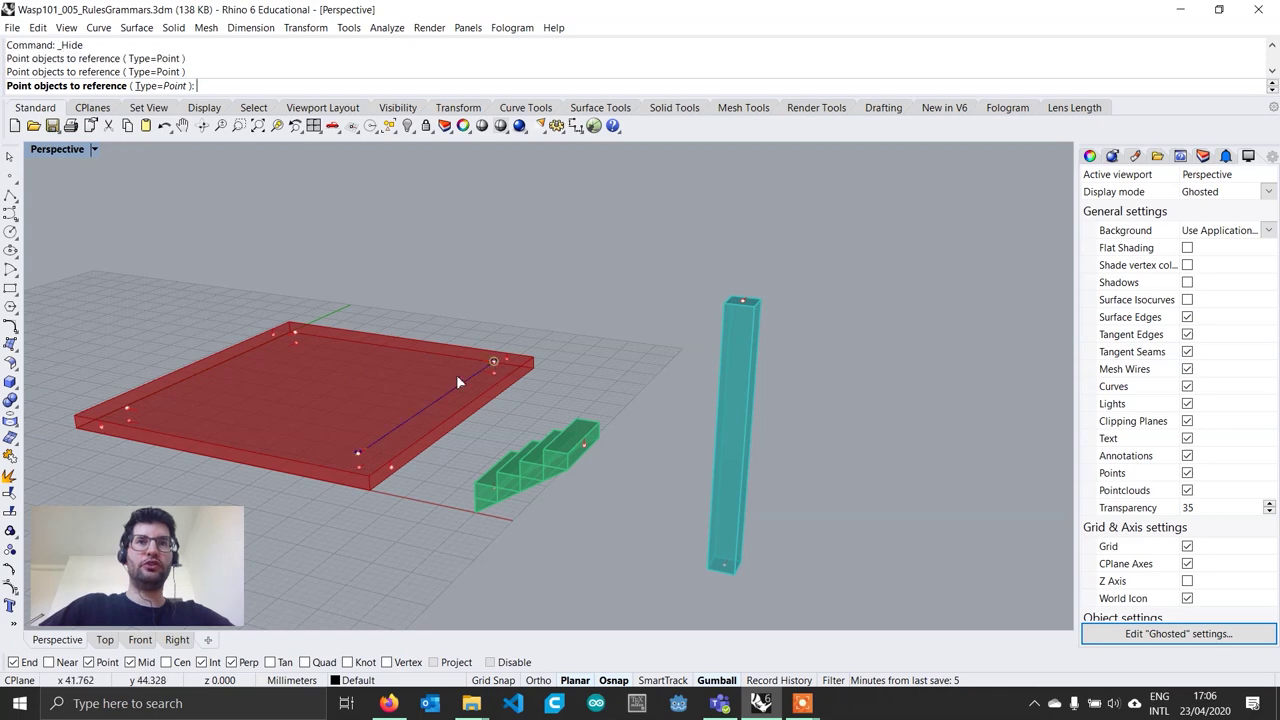
click(297, 333)
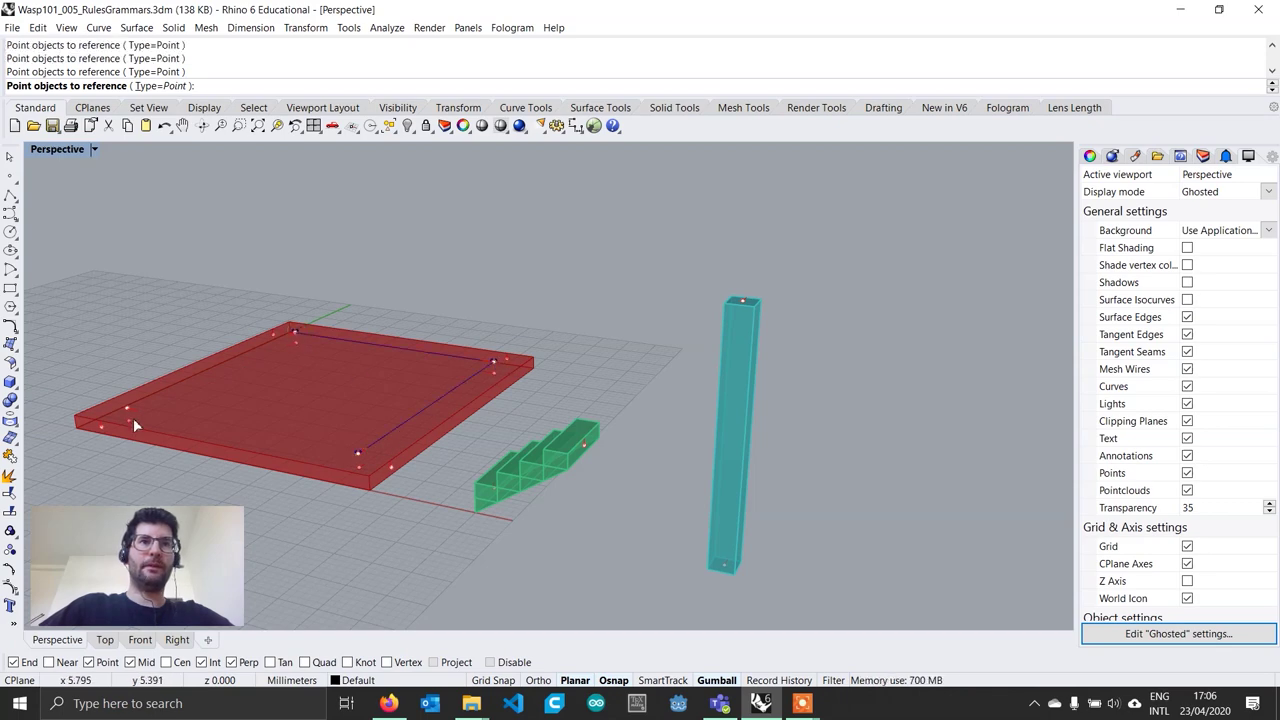
key(Return)
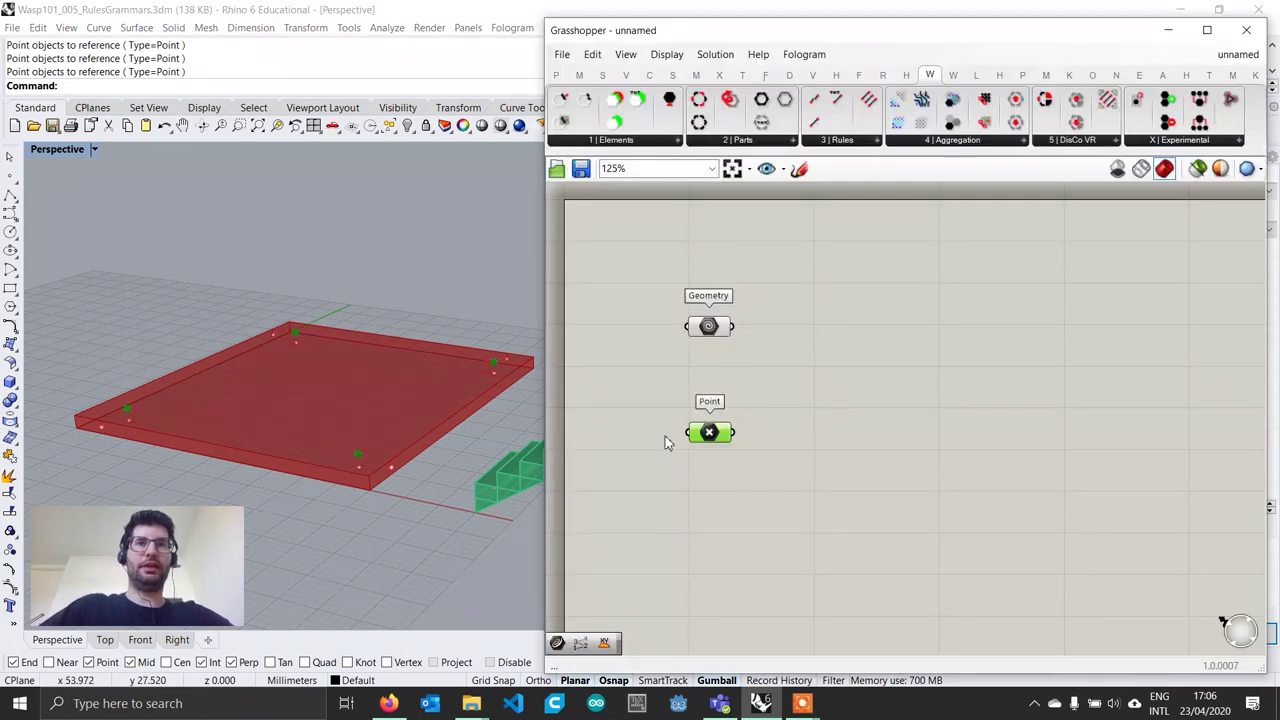
Add a Curve parameter below the Point parameter and reference the four short direction lines at the slab's top connection points in it
double_click(697, 496)
text(CURVE)
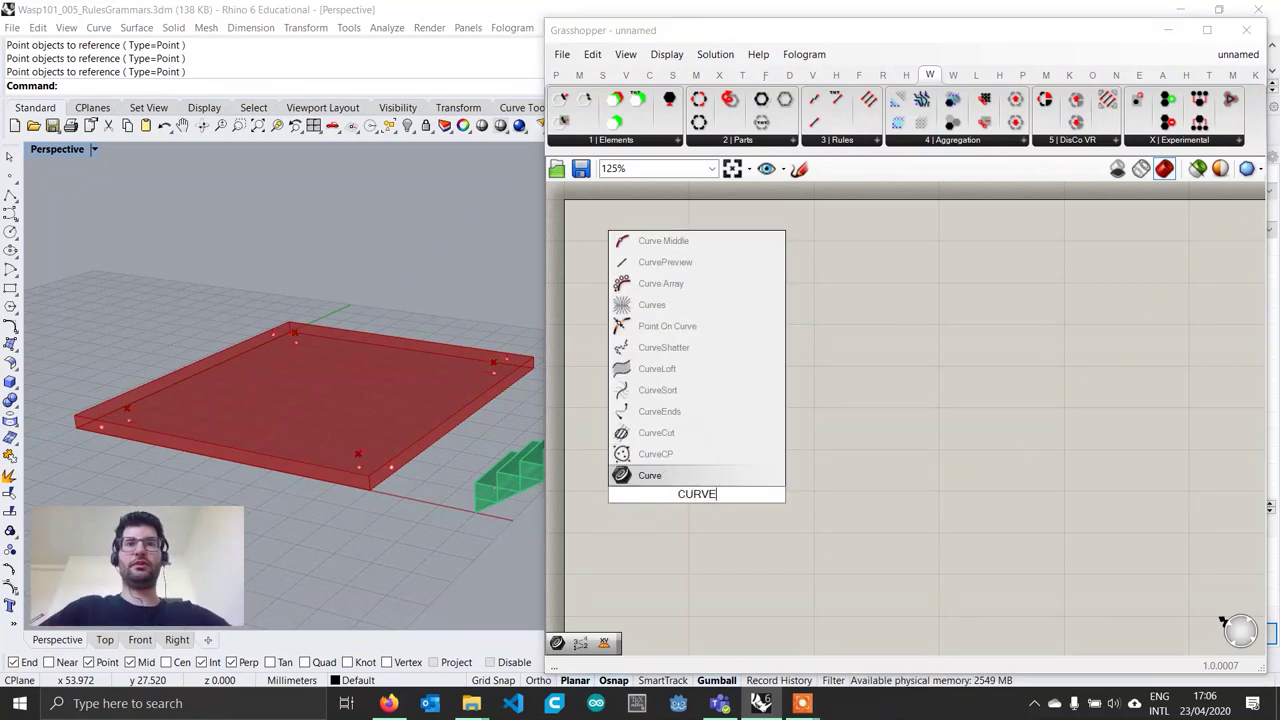
key(Return)
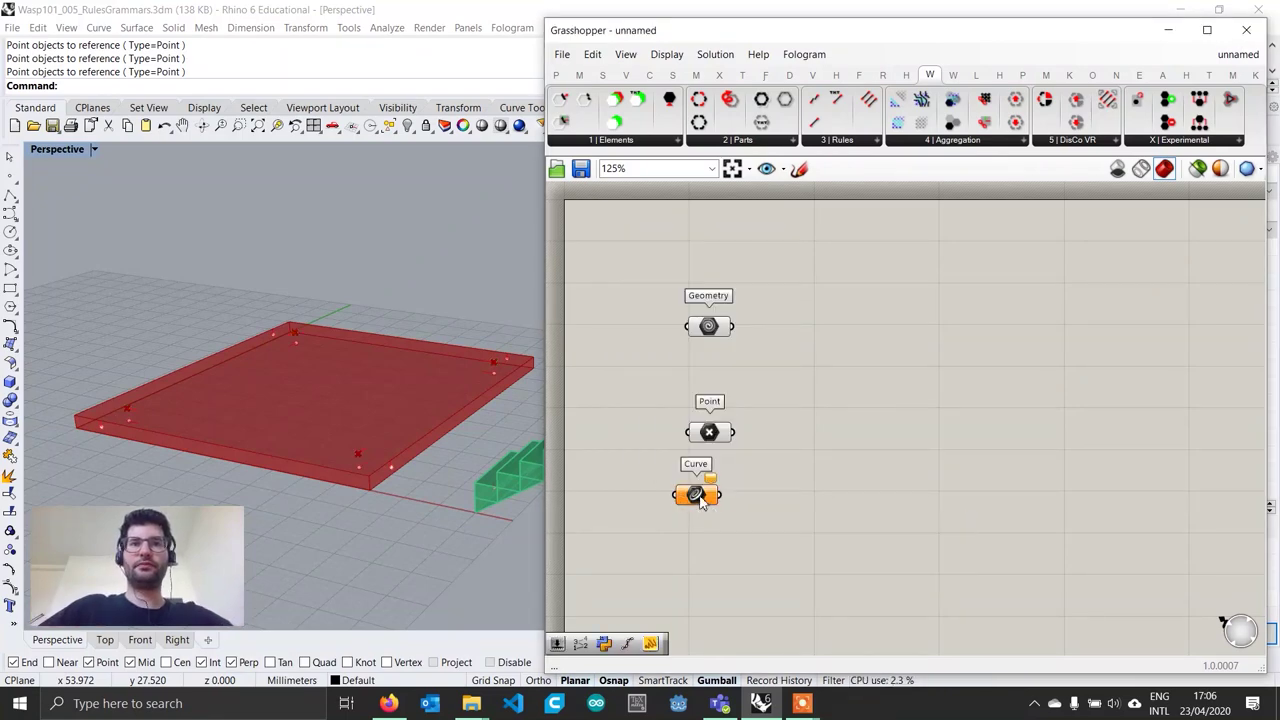
right_click(717, 507)
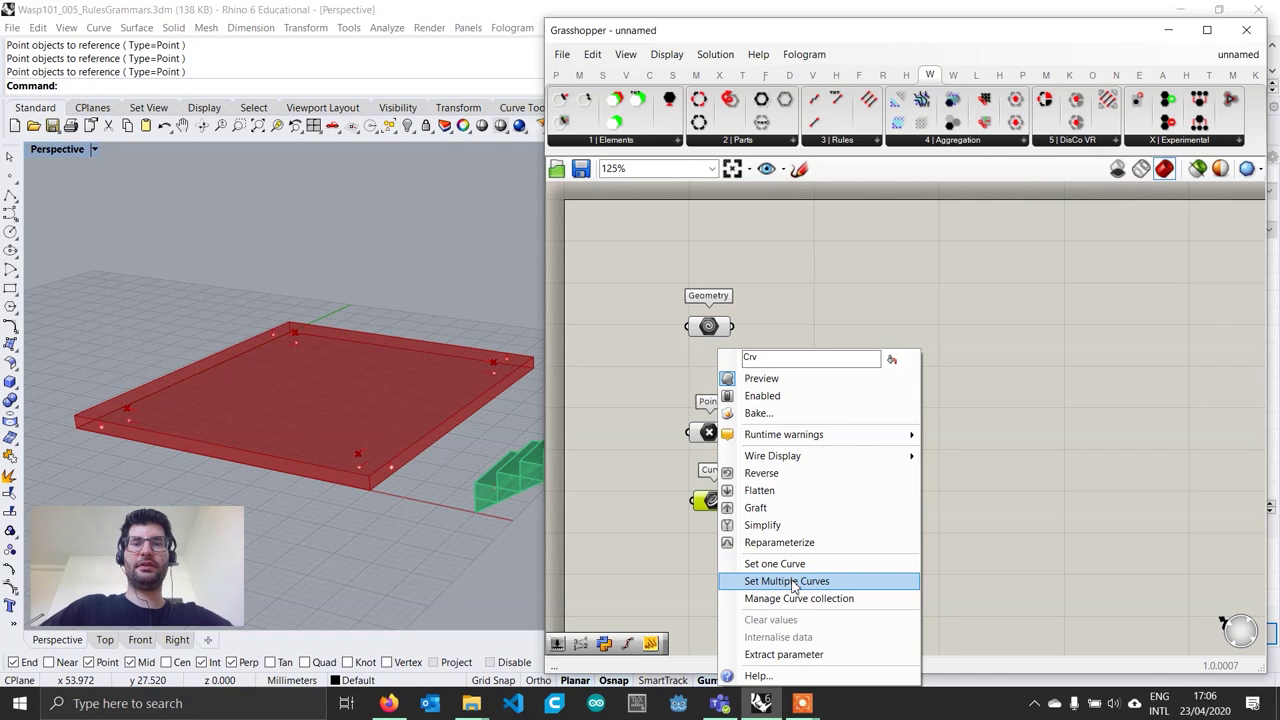
click(792, 582)
click(368, 451)
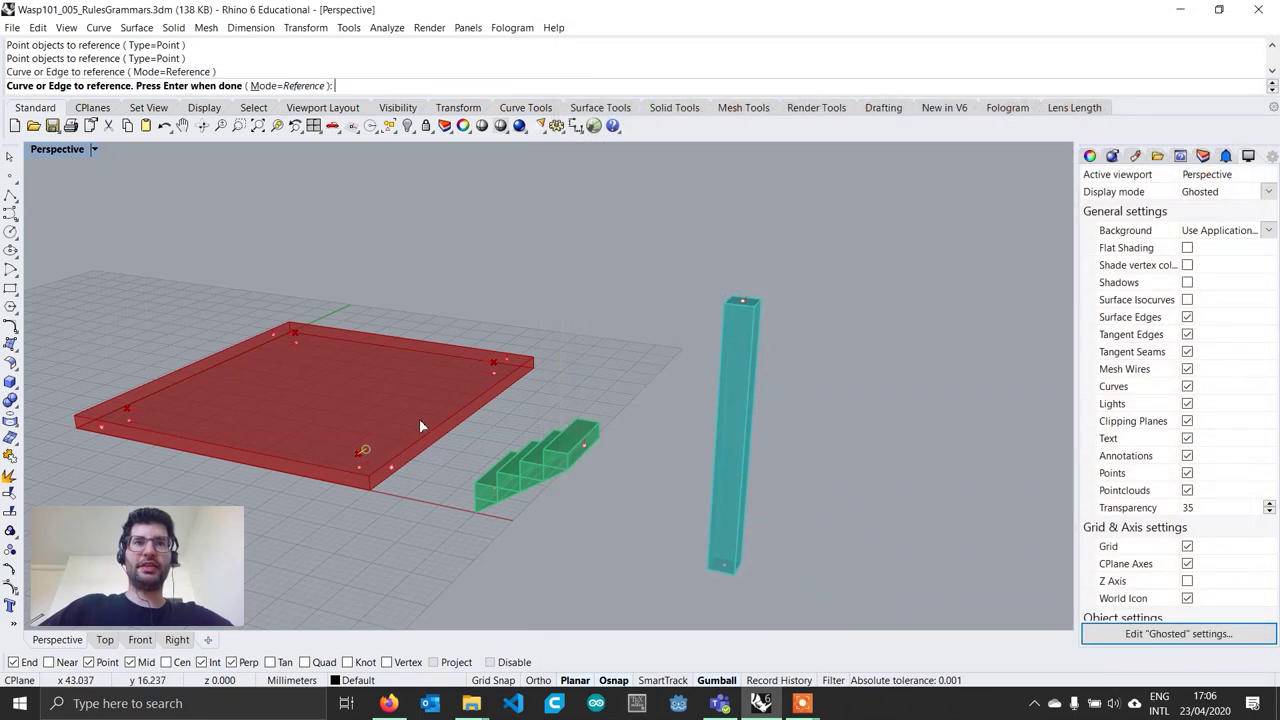
click(489, 366)
click(289, 336)
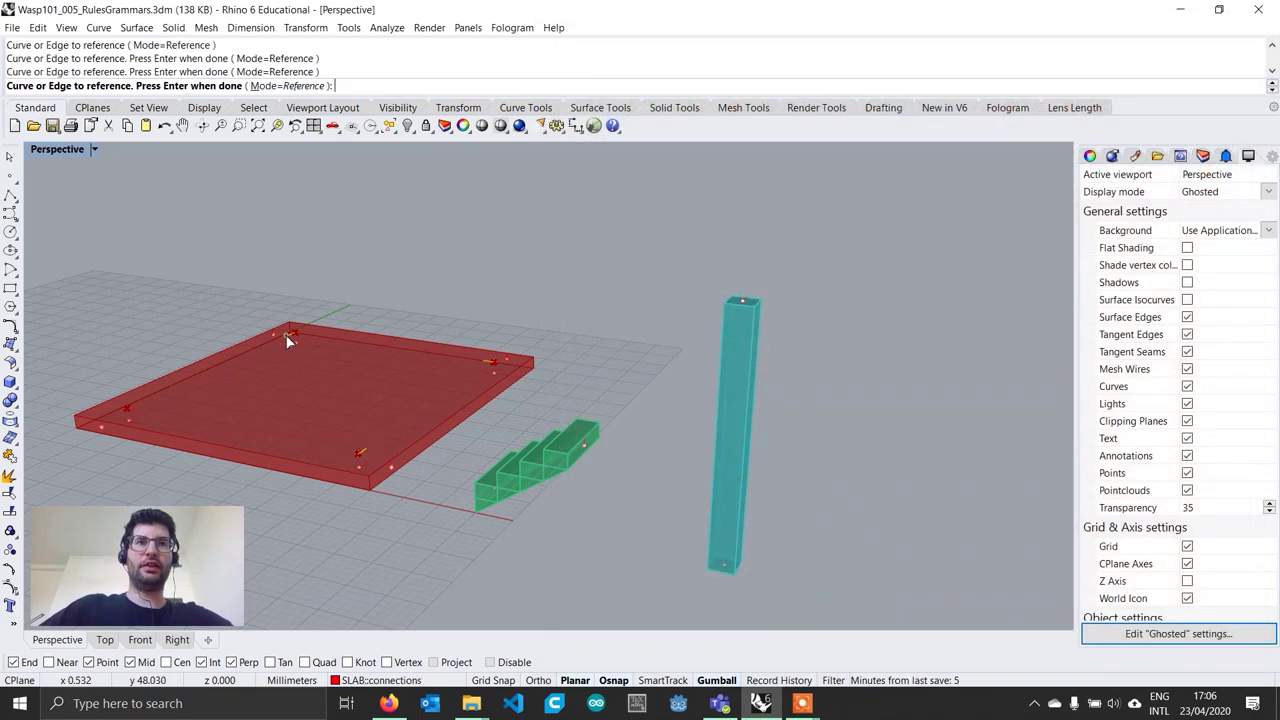
click(133, 415)
key(Return)
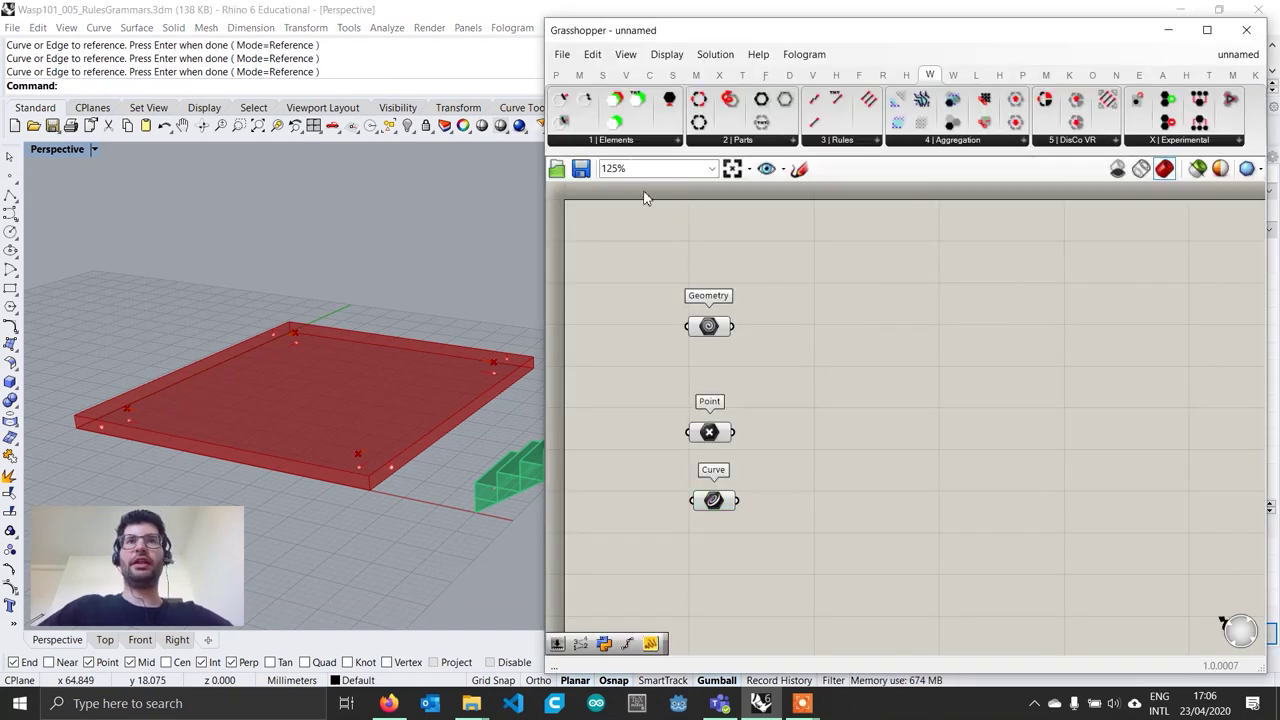
Add a Wasp_Connection From Direction component to the canvas beside the Point and Curve parameters
click(616, 140)
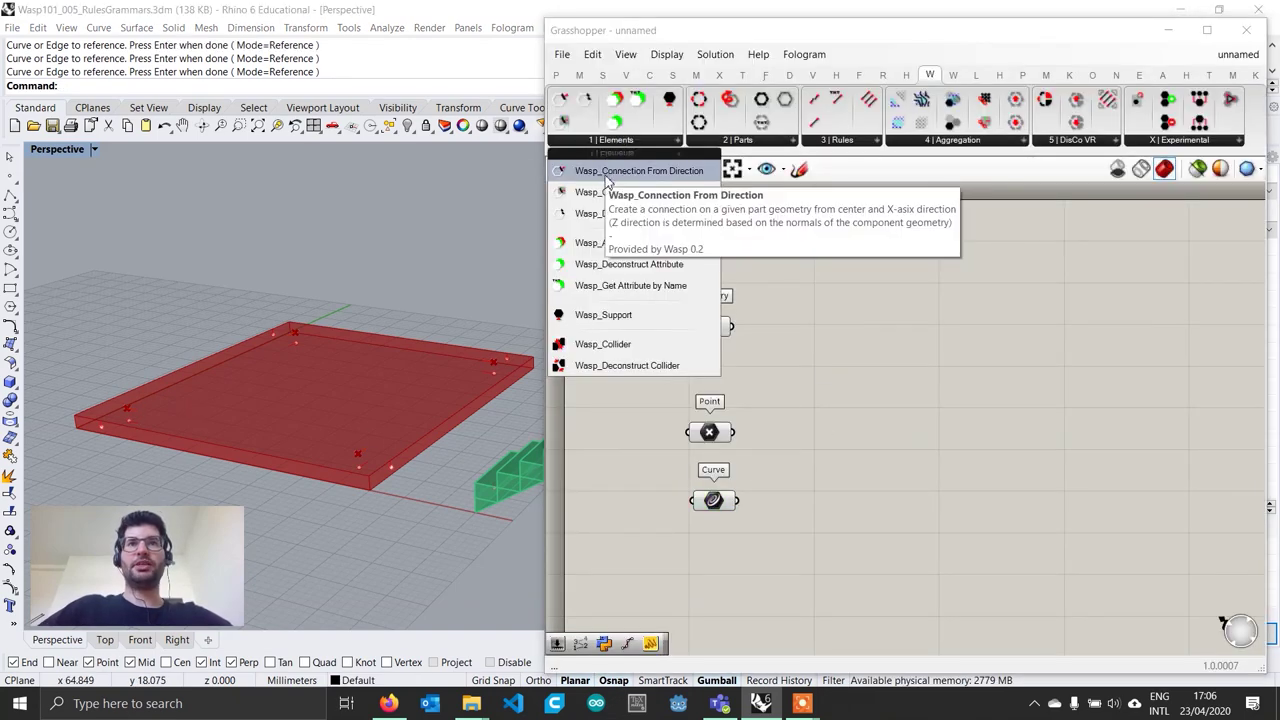
click(605, 178)
click(846, 486)
scroll(846, 486, up, 1)
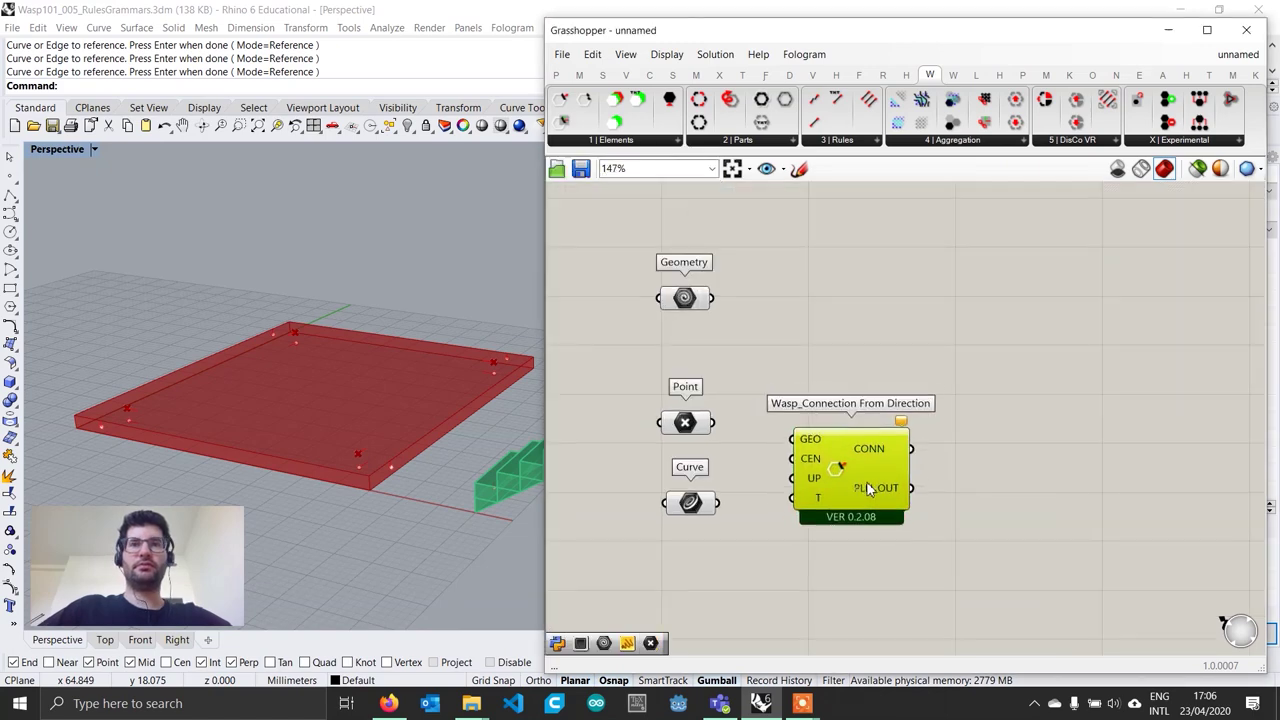
drag(868, 488, 887, 468)
Wire Geometry to GEO, Point to CEN and Curve to UP on the connection component, and align the components
drag(712, 297, 800, 425)
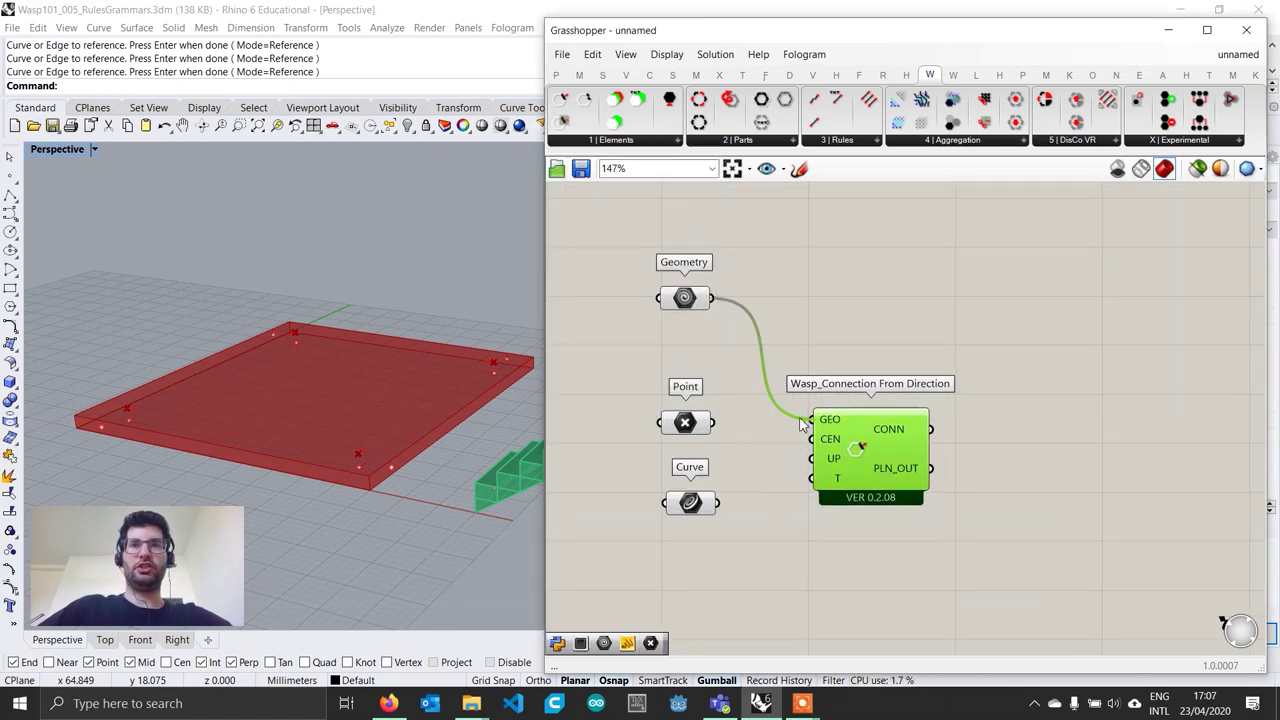
drag(713, 422, 810, 439)
drag(718, 502, 688, 497)
drag(916, 476, 921, 467)
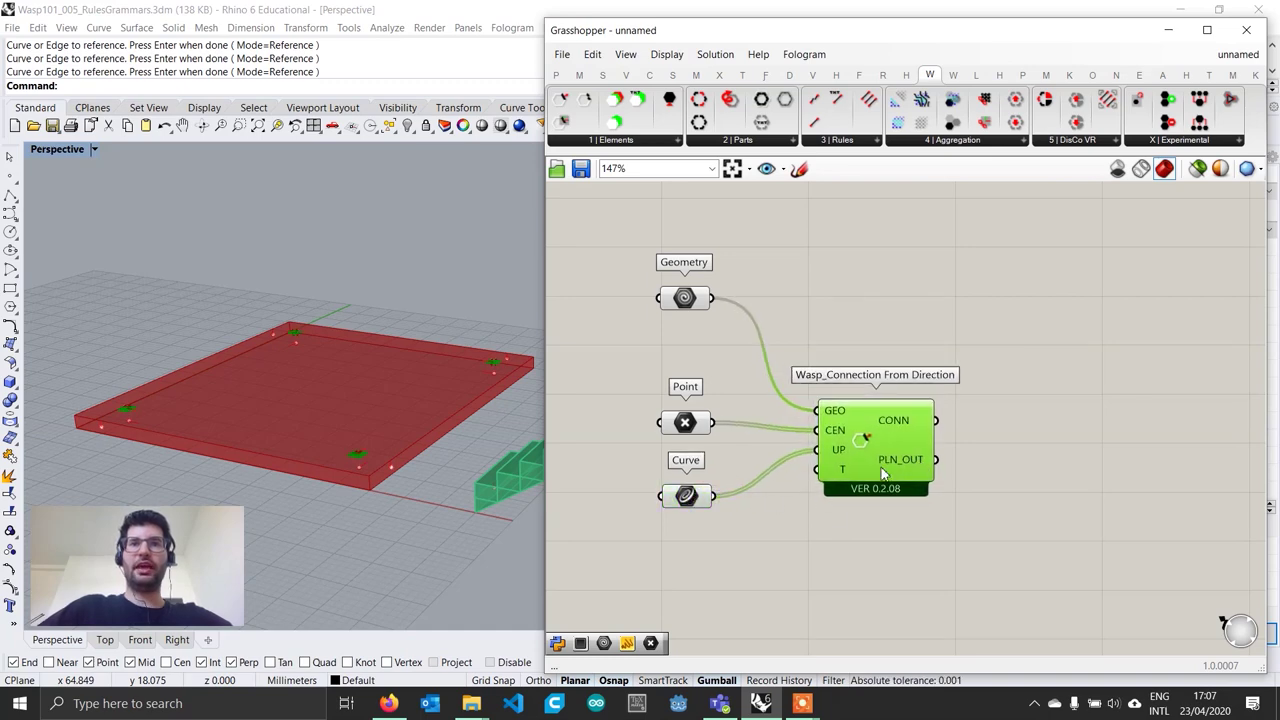
right_drag(771, 535, 783, 539)
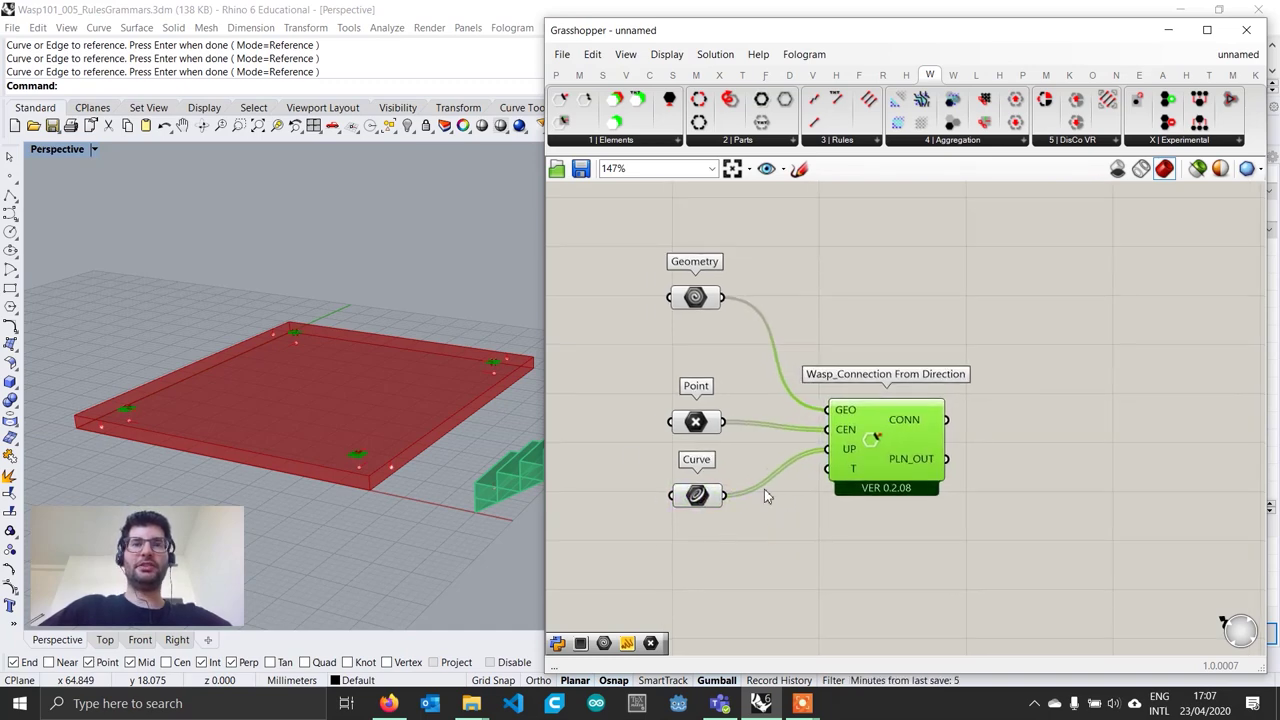
Add a panel reading SLAB_TOP, connect it to the connection component's T input and align it below the Curve parameter
double_click(670, 541)
text(")
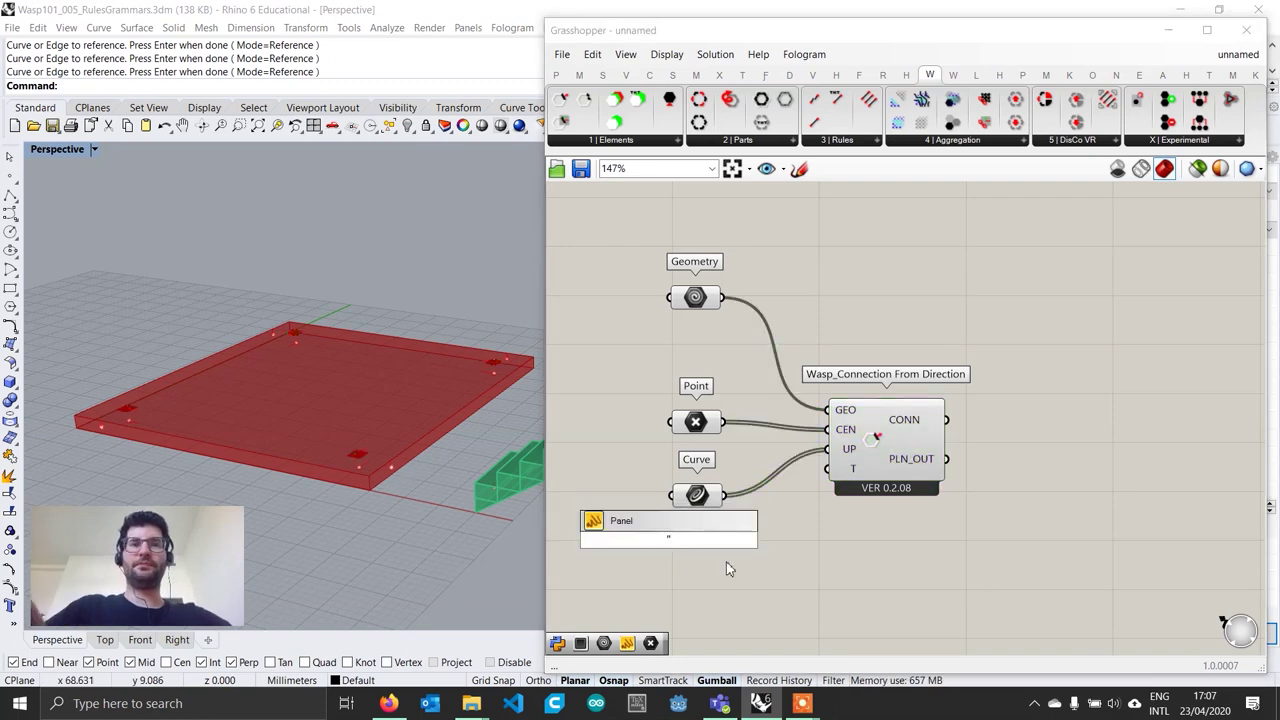
text(sla)
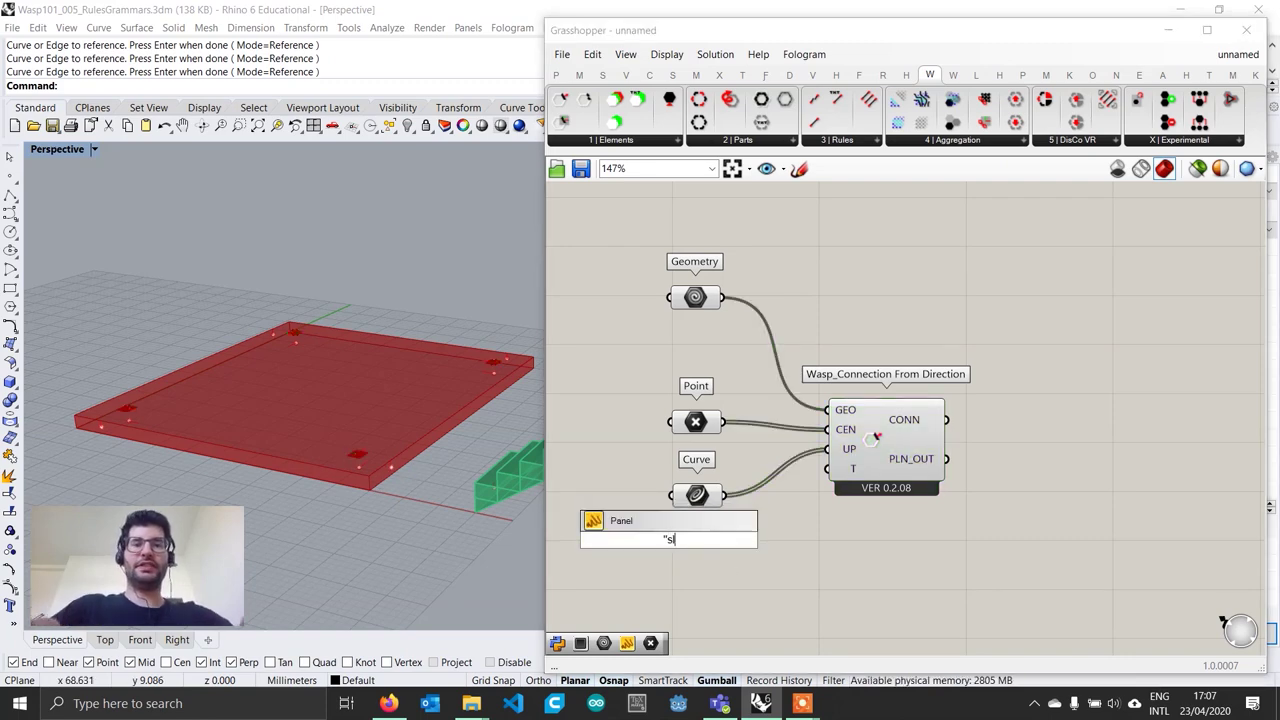
text(S)
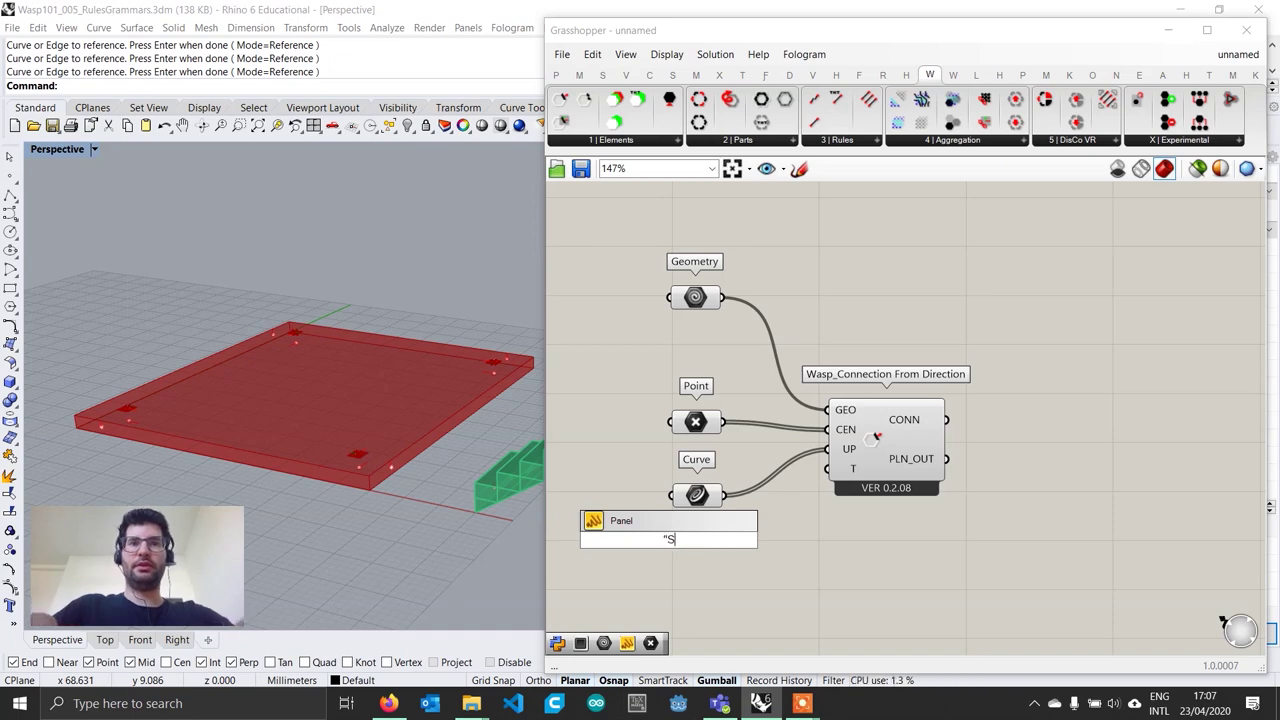
text(LAB_TOP)
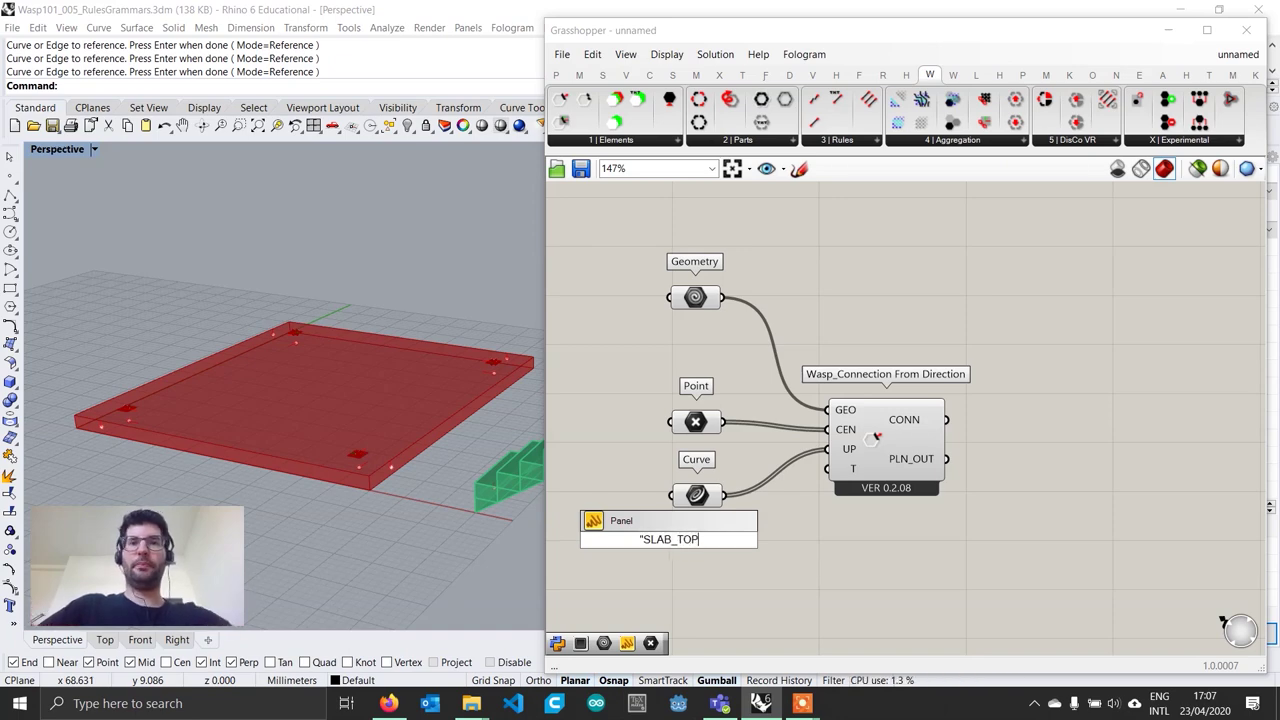
key(Return)
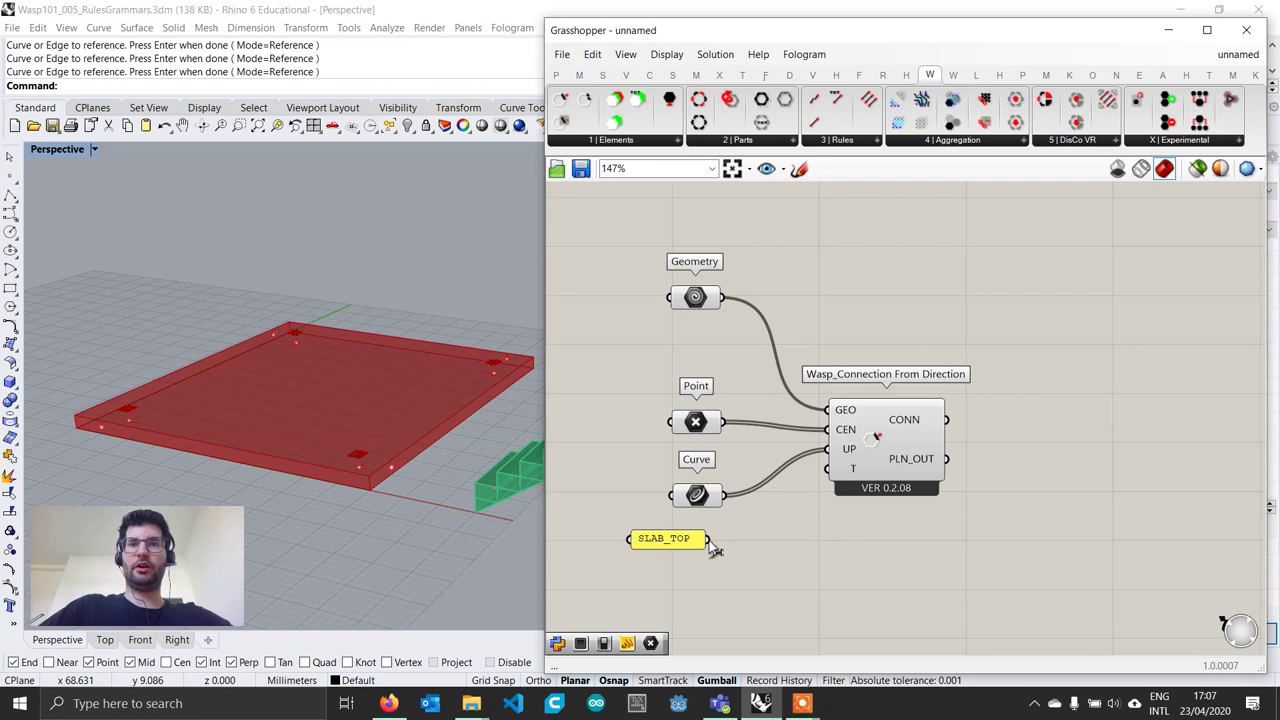
drag(707, 539, 828, 469)
mouse_move(686, 544)
mouse_down()
mouse_move(674, 541)
mouse_move(704, 539)
mouse_up()
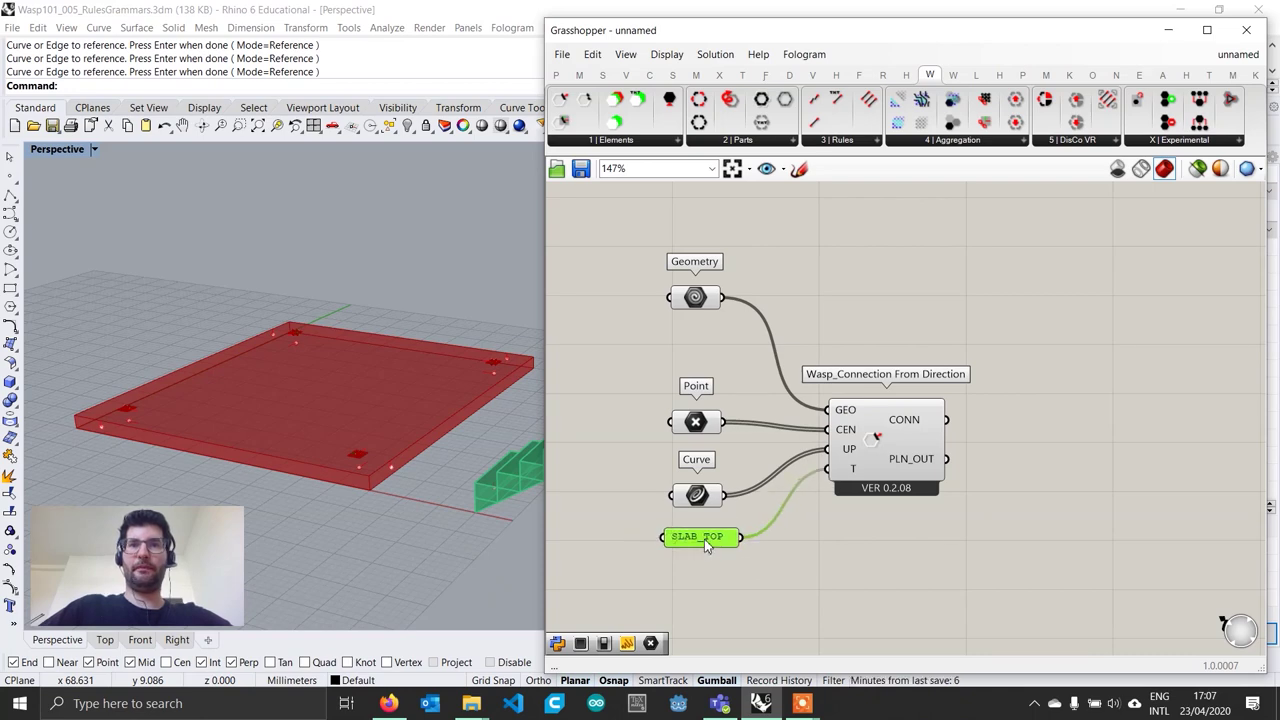
Move the Geometry parameter higher above the Point, Curve and connection components
drag(1006, 615, 633, 348)
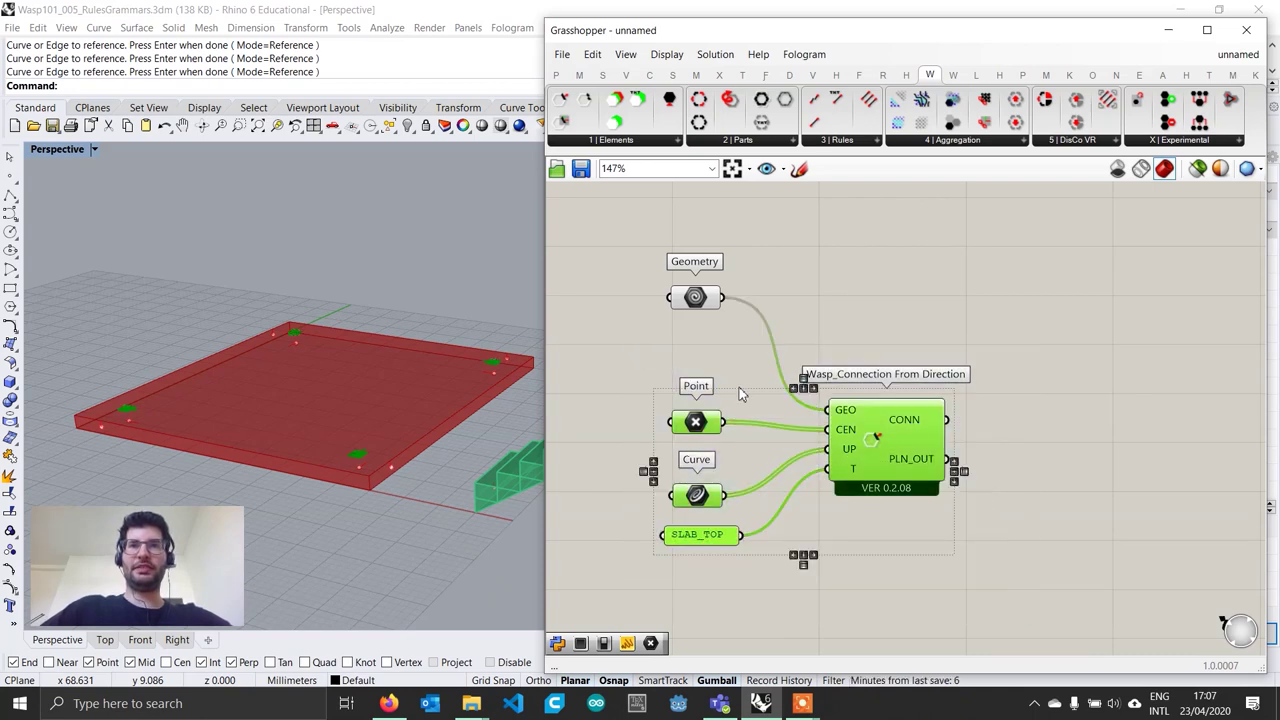
right_drag(773, 467, 773, 445)
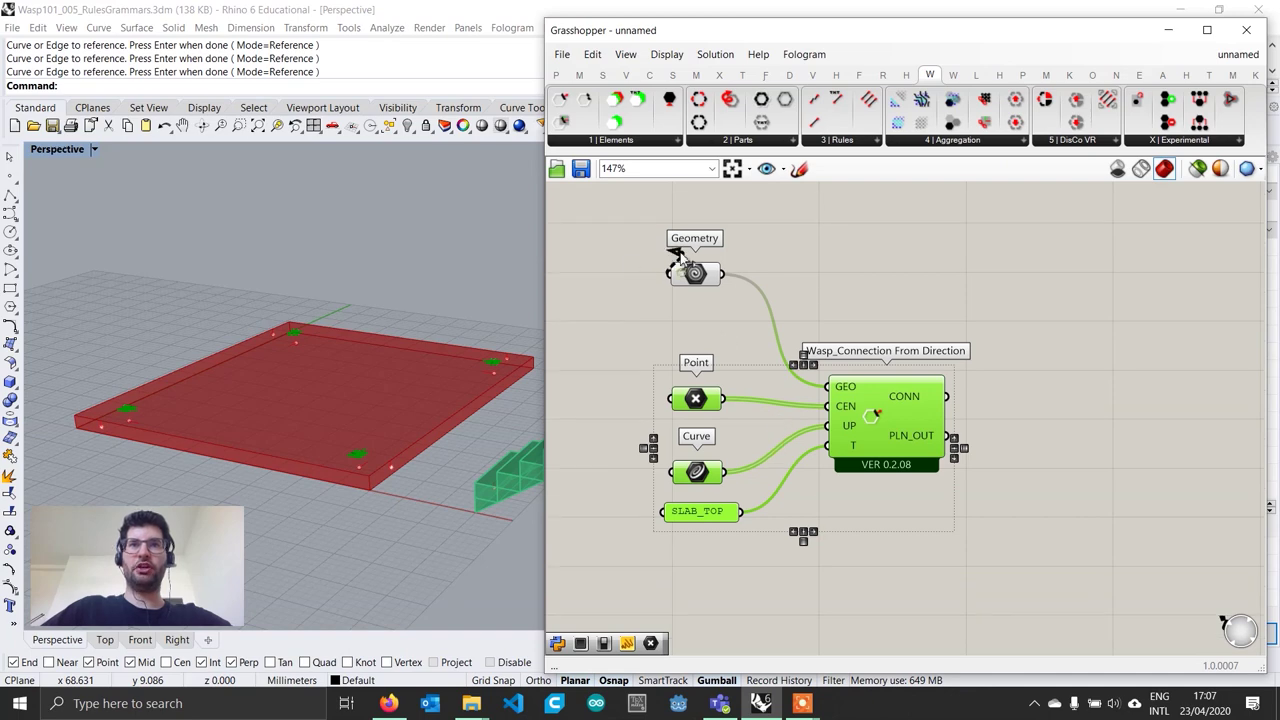
click(695, 272)
drag(695, 272, 694, 248)
Duplicate the Point, Curve, SLAB_TOP panel and connection component with their wiring, and place the copy directly below the originals
drag(957, 563, 663, 322)
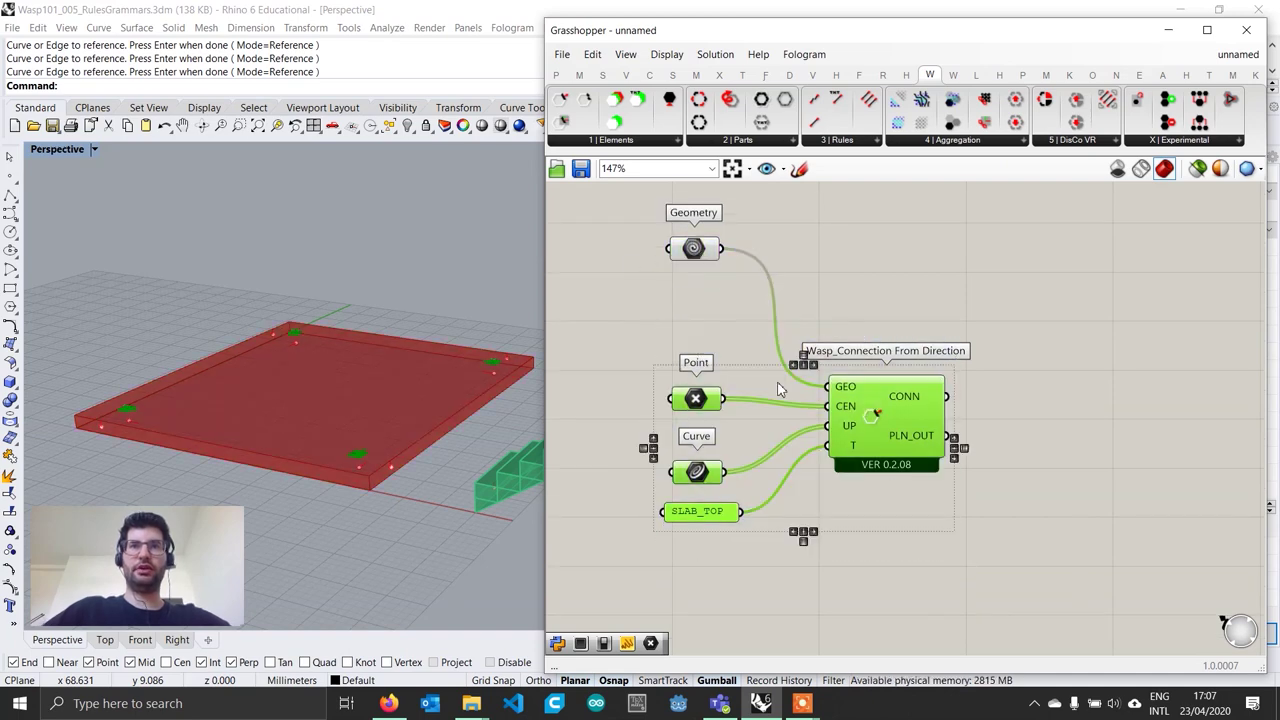
scroll(787, 395, down, 1)
right_drag(806, 413, 808, 365)
key(ctrl+c)
key(ctrl+v)
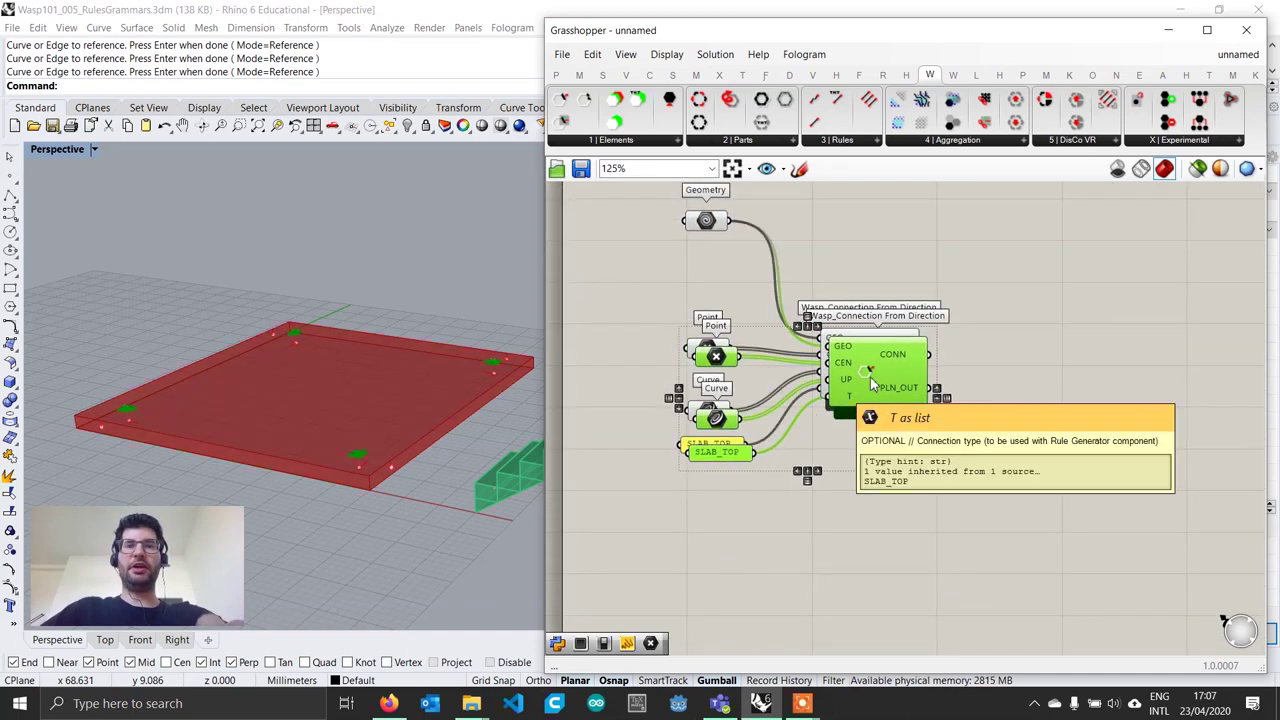
drag(872, 386, 867, 549)
click(728, 588)
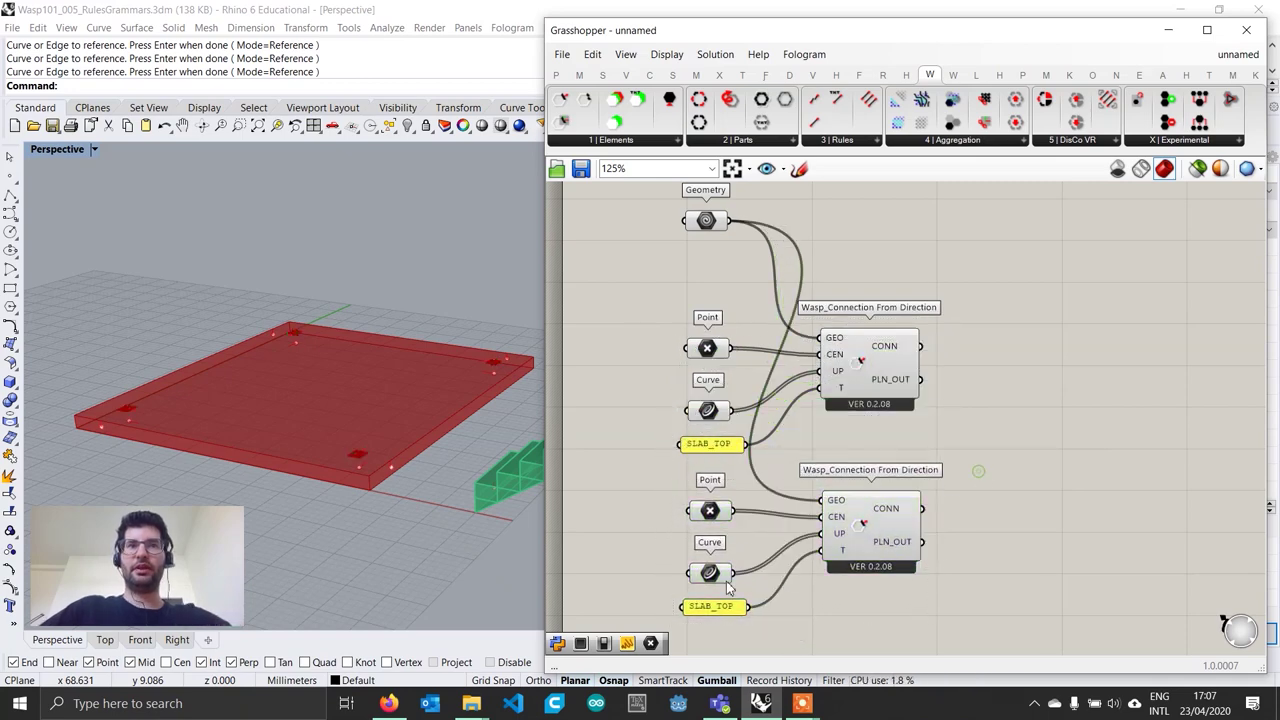
Reference the four connection points on the slab's underside as multiple points in the duplicated Point parameter
right_drag(433, 447, 436, 390)
click(714, 516)
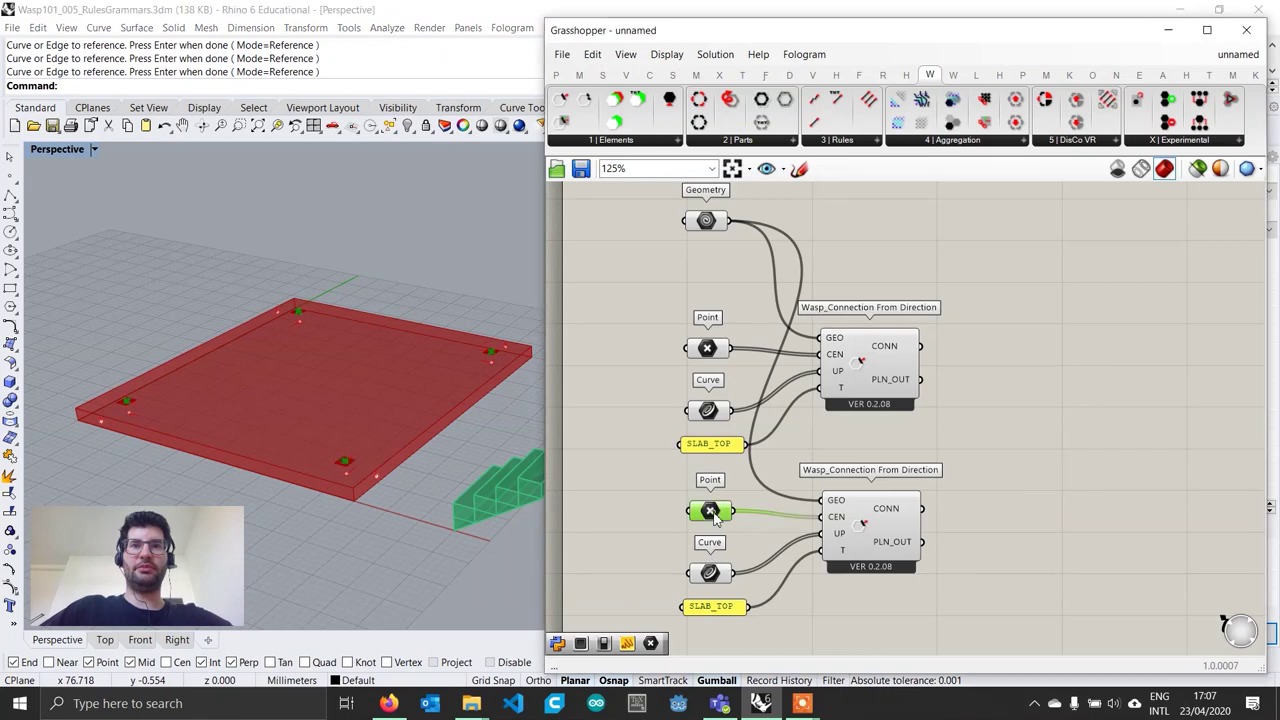
right_click(714, 514)
click(775, 580)
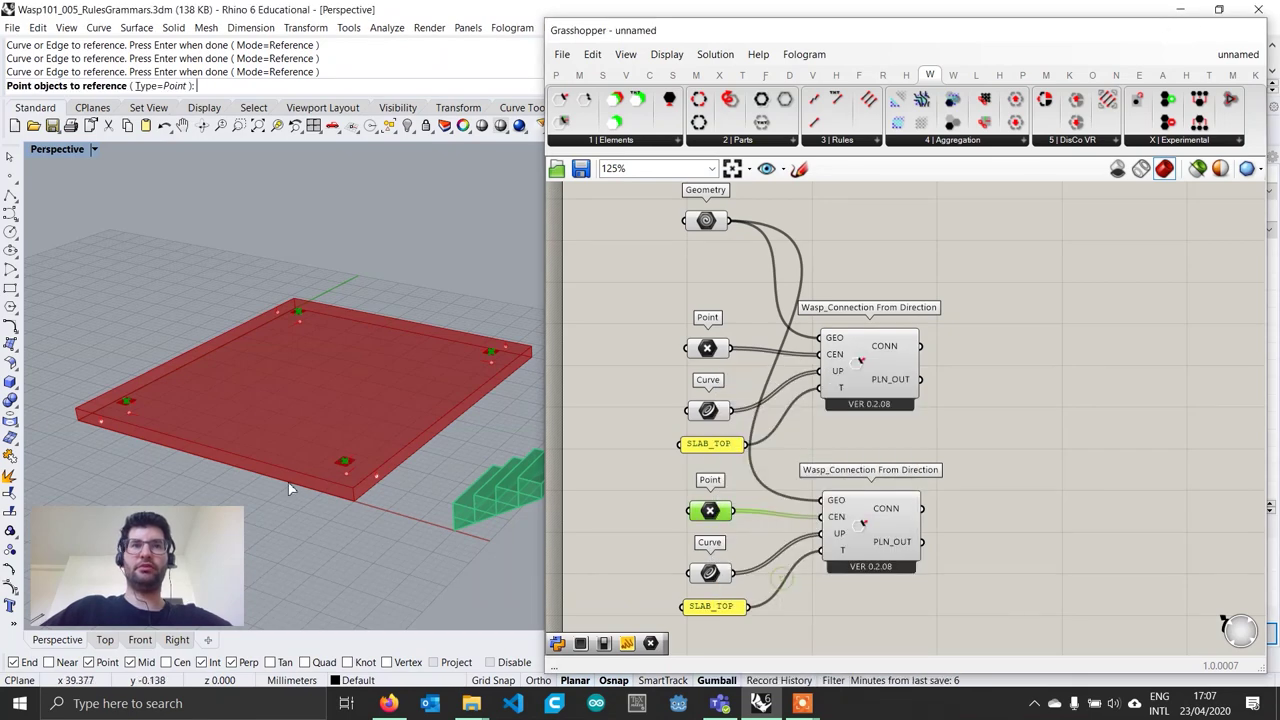
click(345, 465)
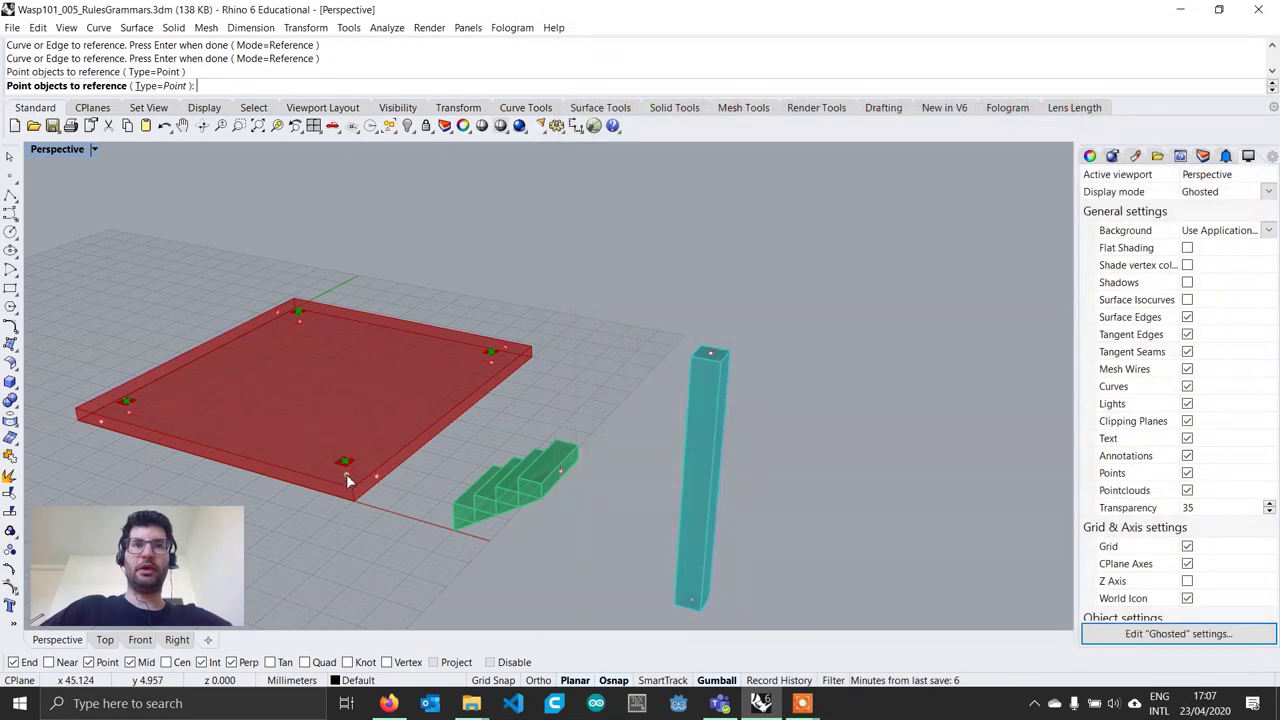
click(494, 358)
click(304, 327)
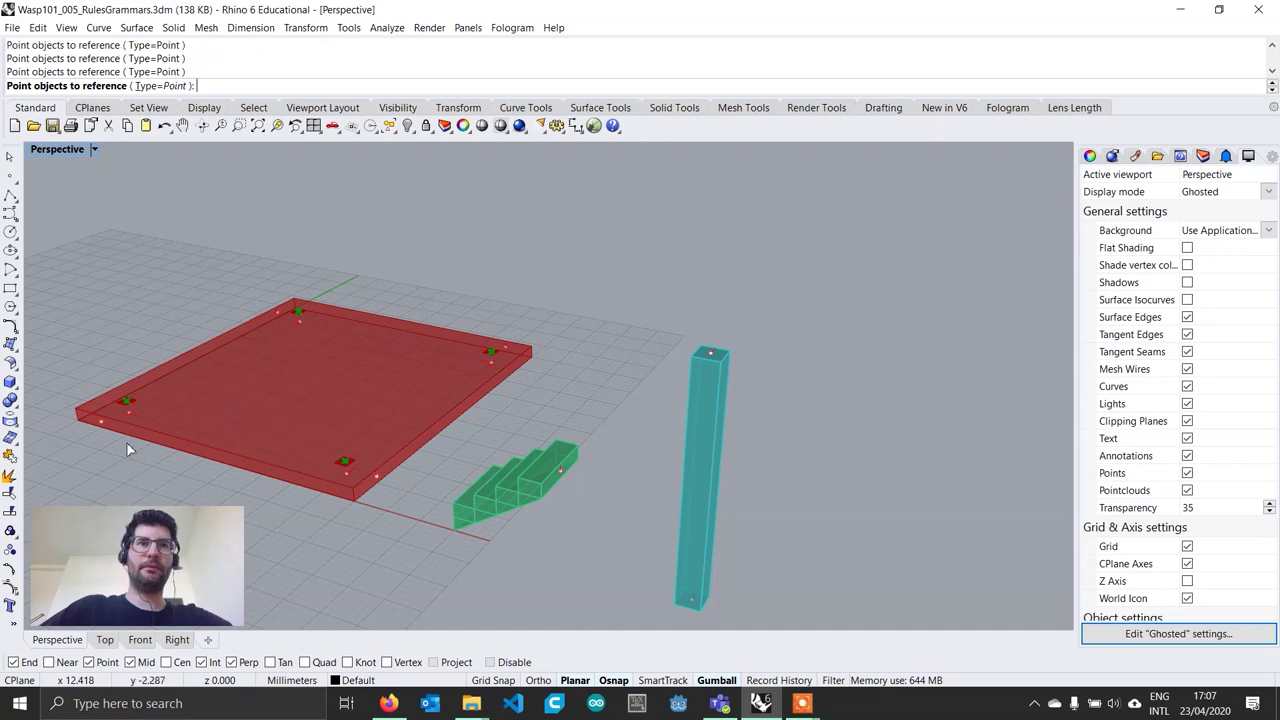
click(127, 413)
key(Return)
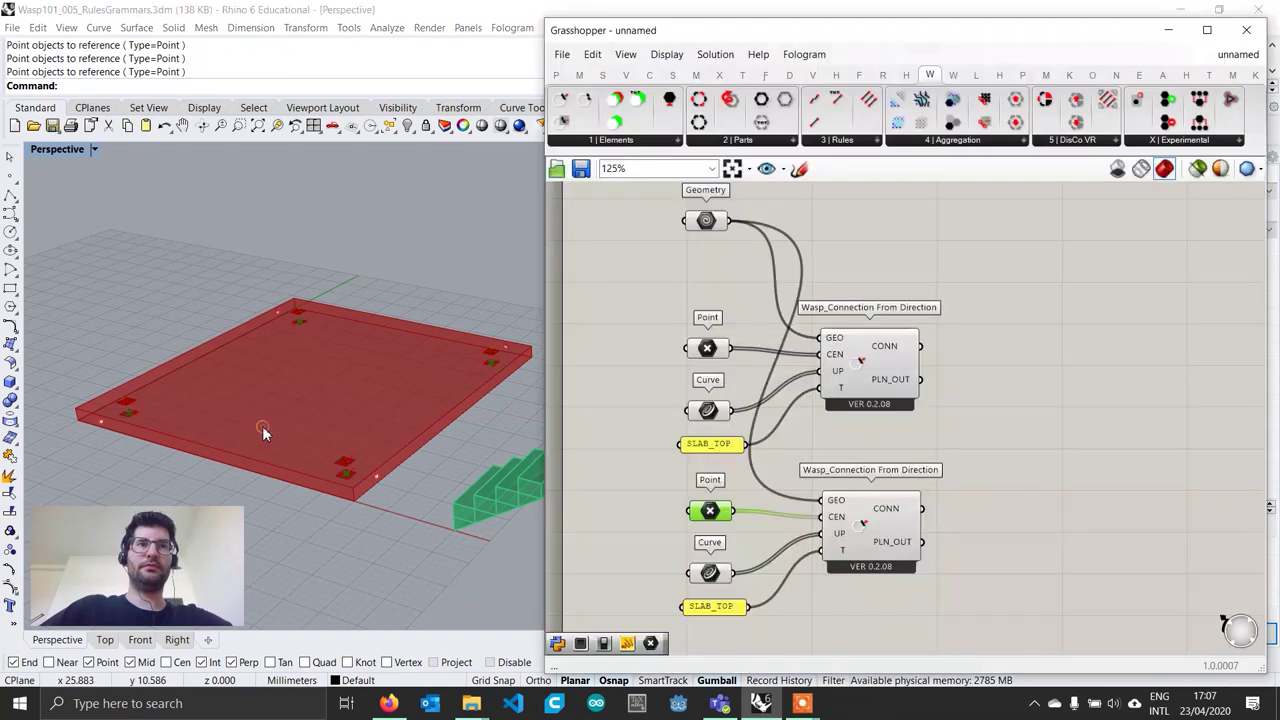
Reference the four direction curves on the slab's underside as multiple curves in the duplicated Curve parameter
right_click(711, 577)
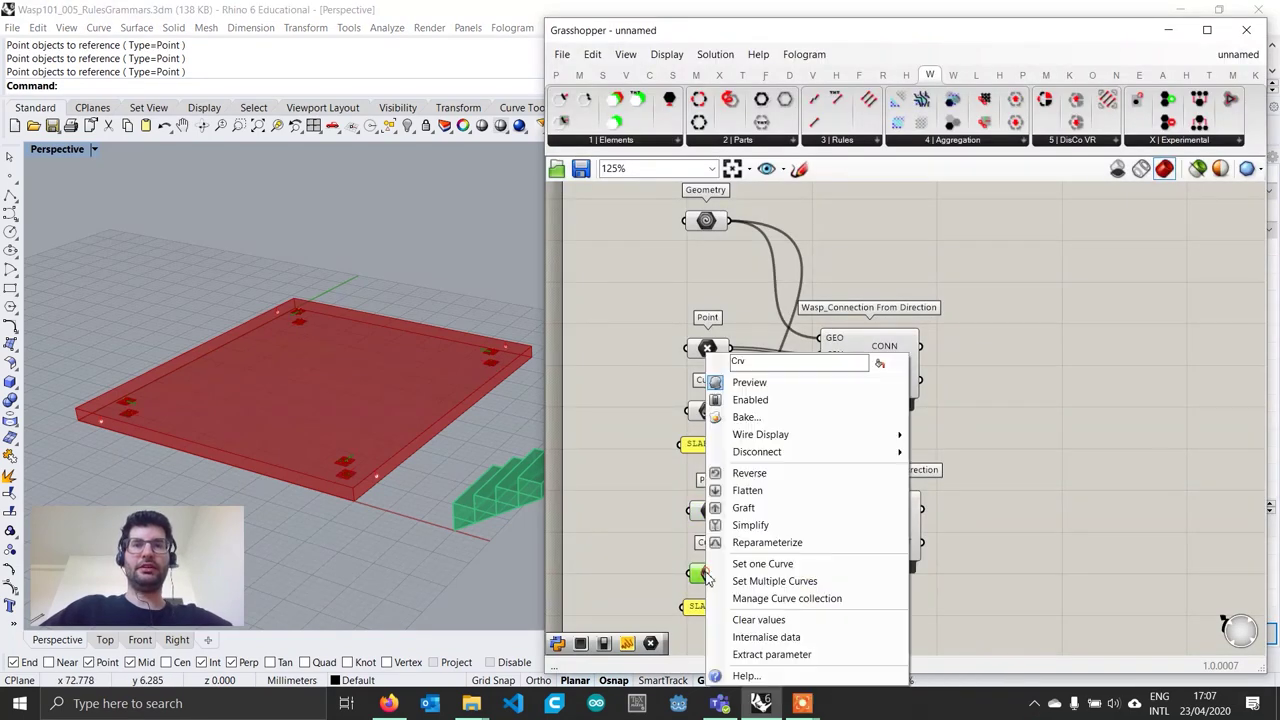
click(774, 581)
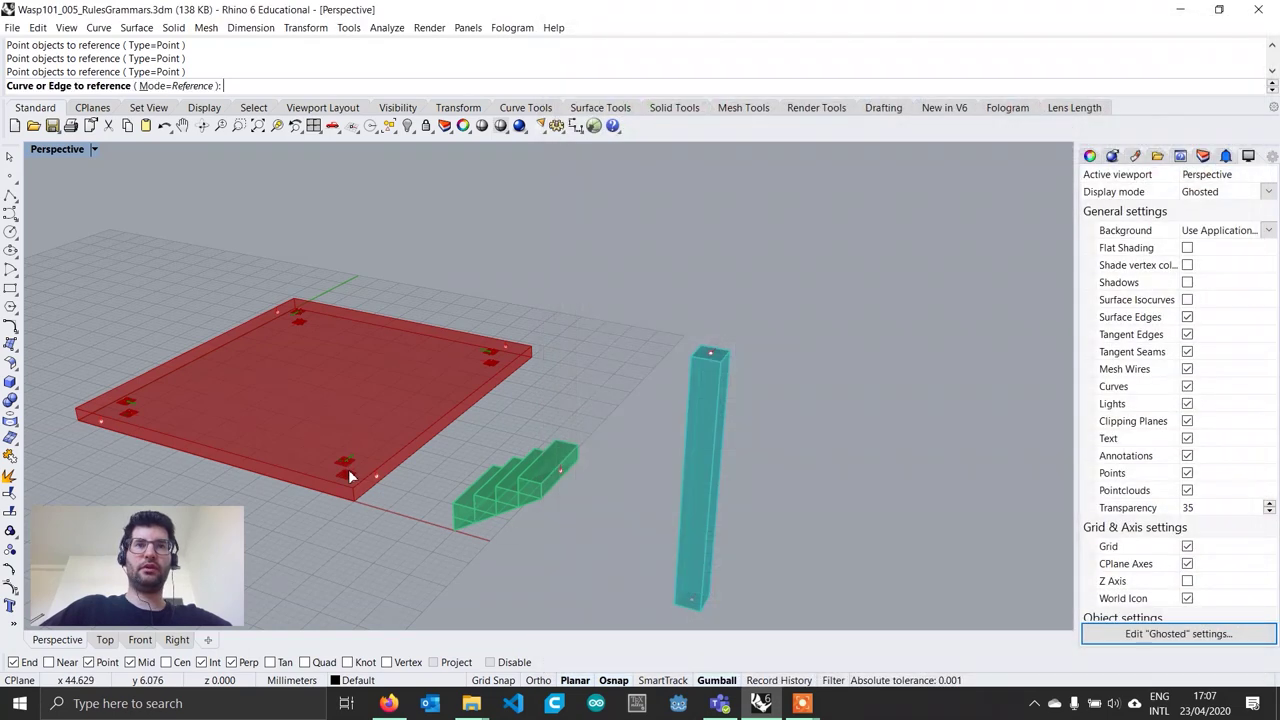
click(349, 472)
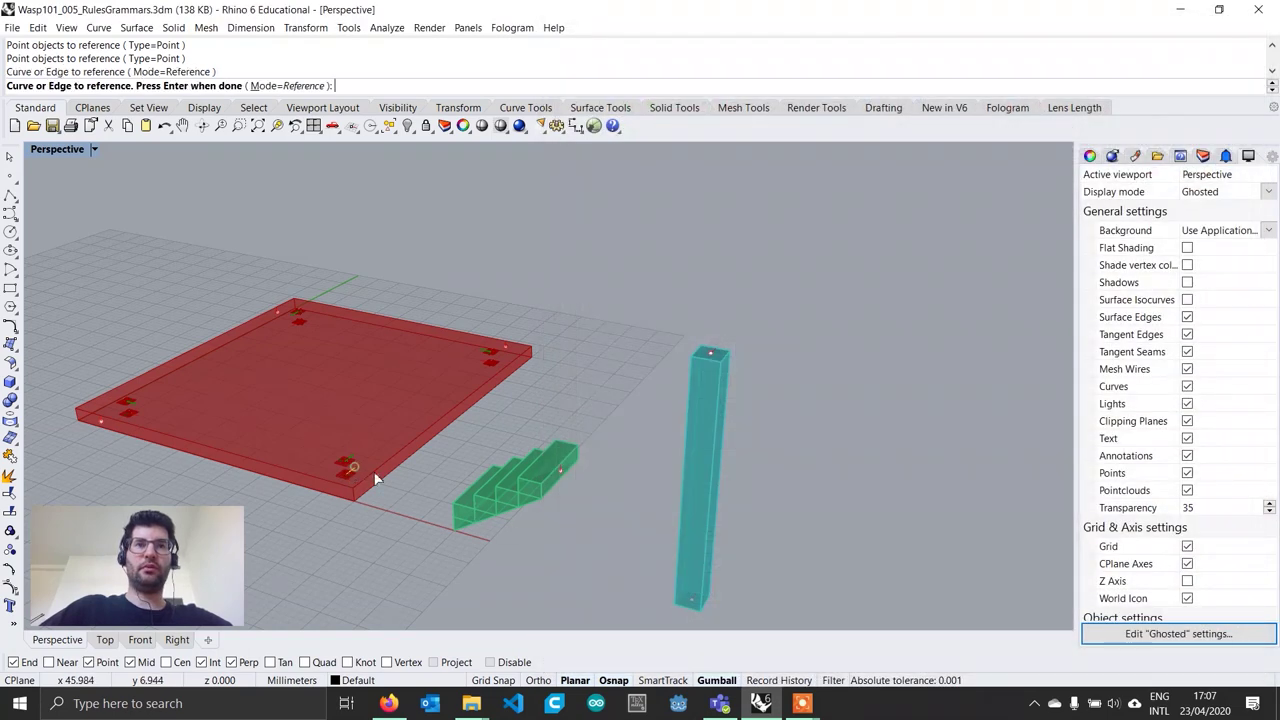
click(475, 367)
click(295, 323)
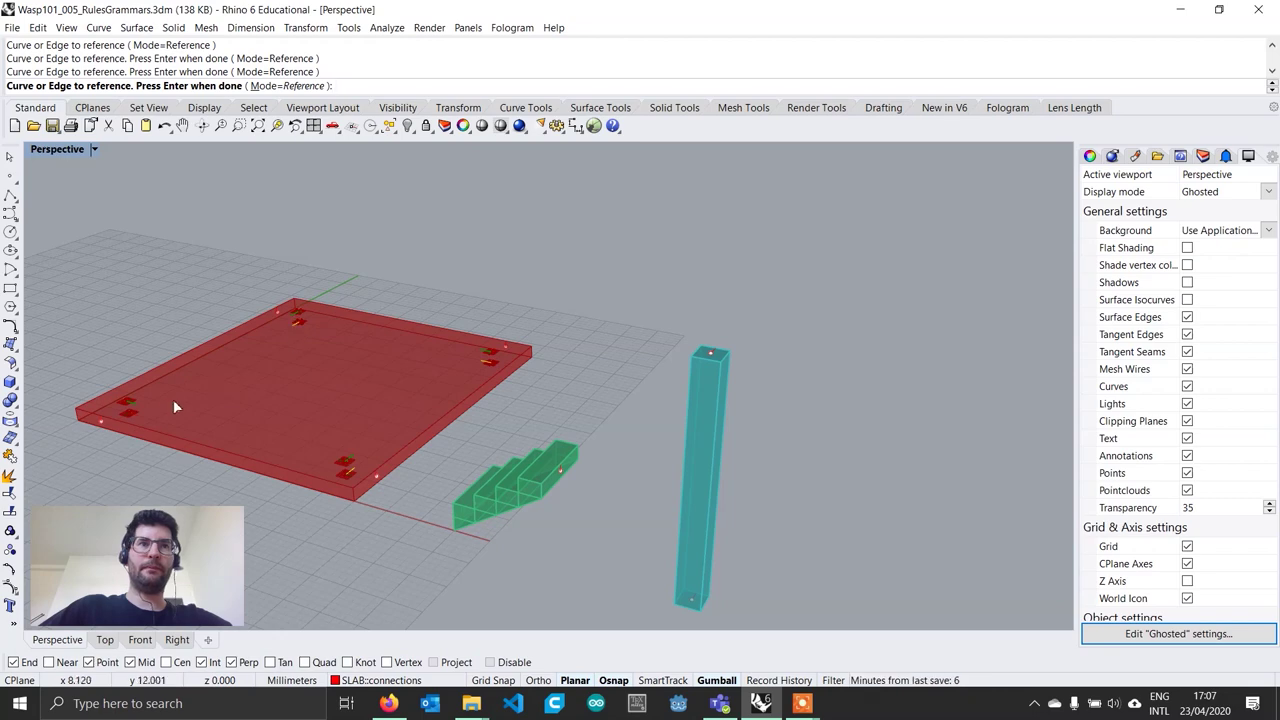
click(136, 421)
key(Return)
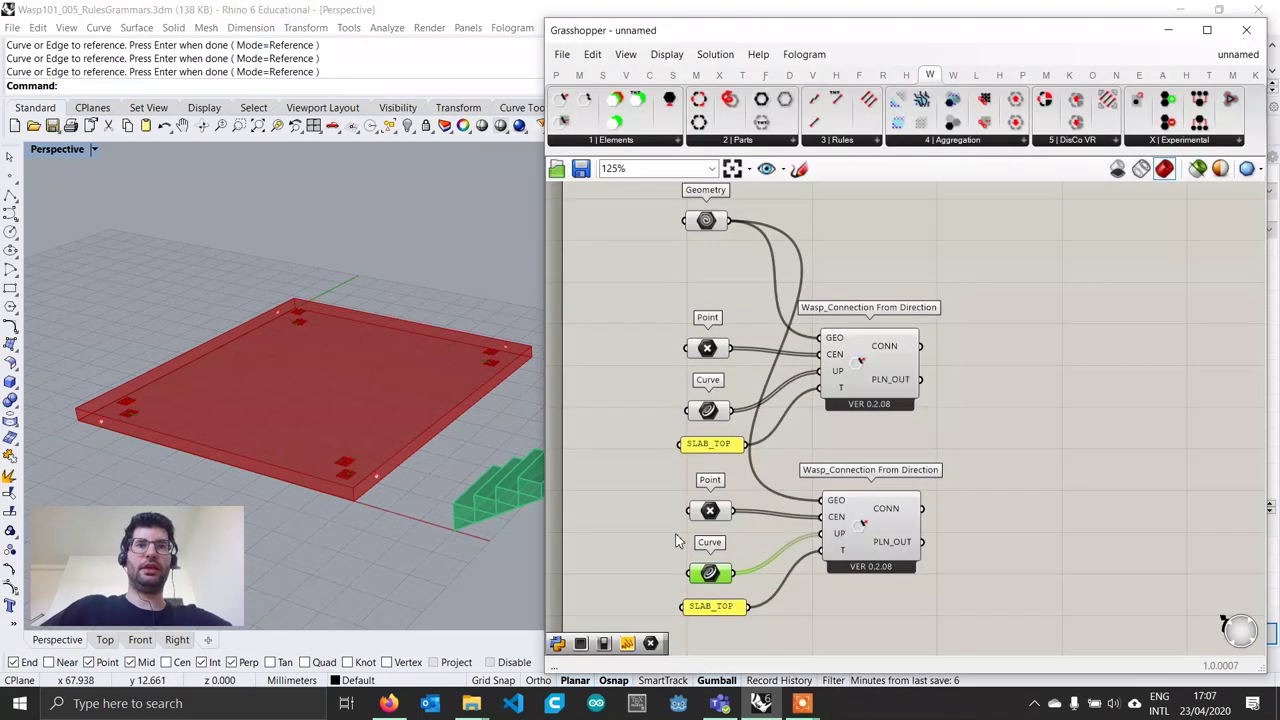
Change the duplicated SLAB_TOP panel's text to SLAB_BOTTOM and widen the panel to fit it on one line
click(886, 614)
right_drag(886, 614, 880, 556)
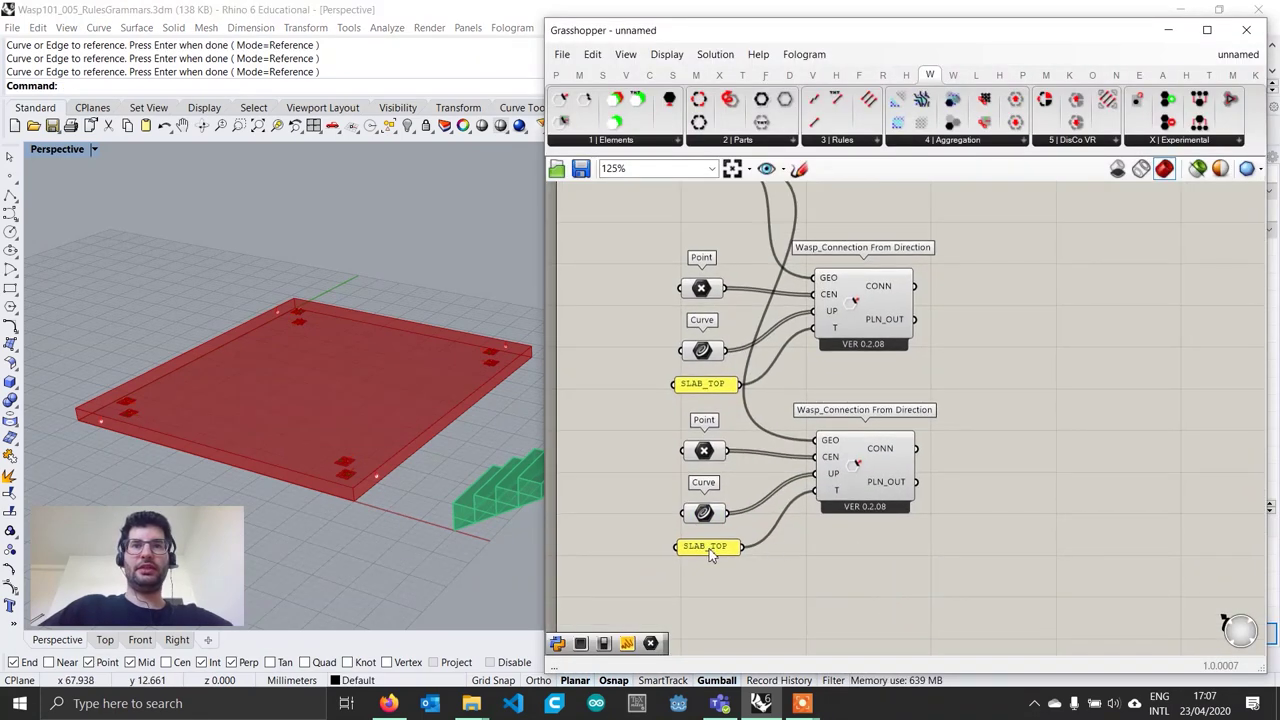
double_click(716, 548)
click(686, 455)
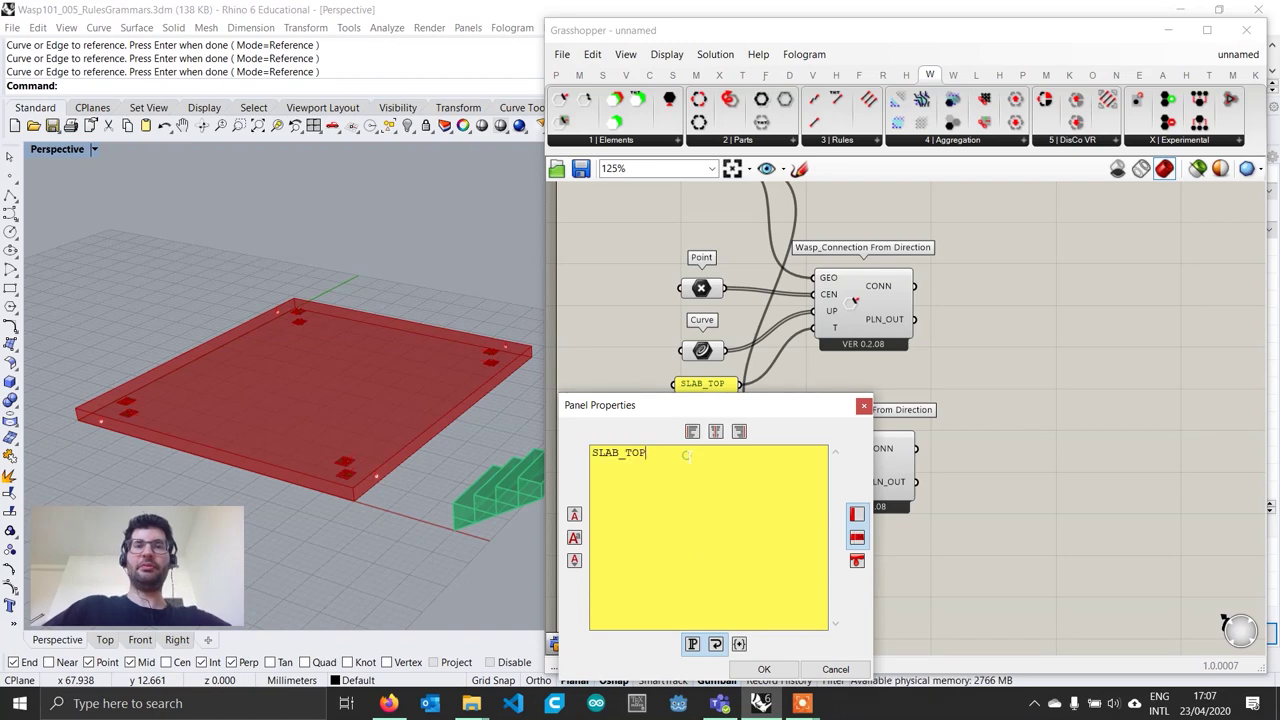
text(BOTTOM)
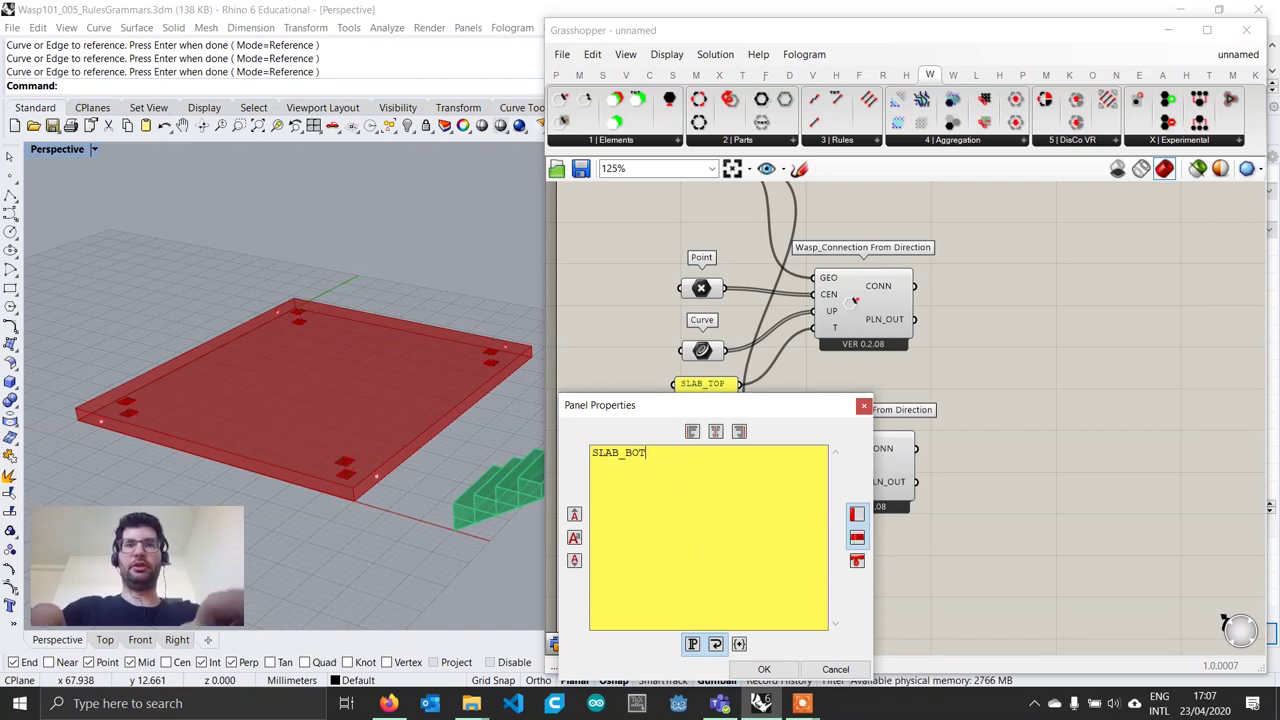
click(765, 669)
click(813, 551)
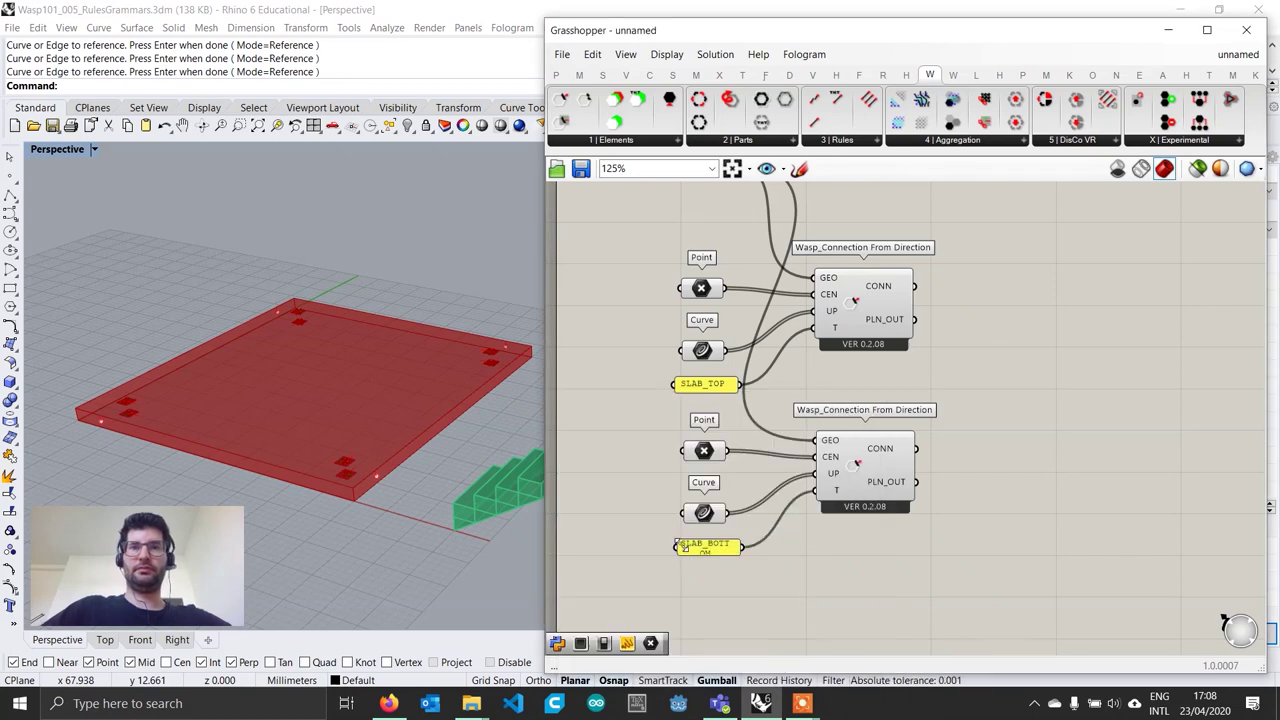
drag(674, 539, 656, 539)
Duplicate the Point, Curve, SLAB_BOTTOM panel and connection component with their wiring, and place the copy directly below
drag(973, 629, 664, 410)
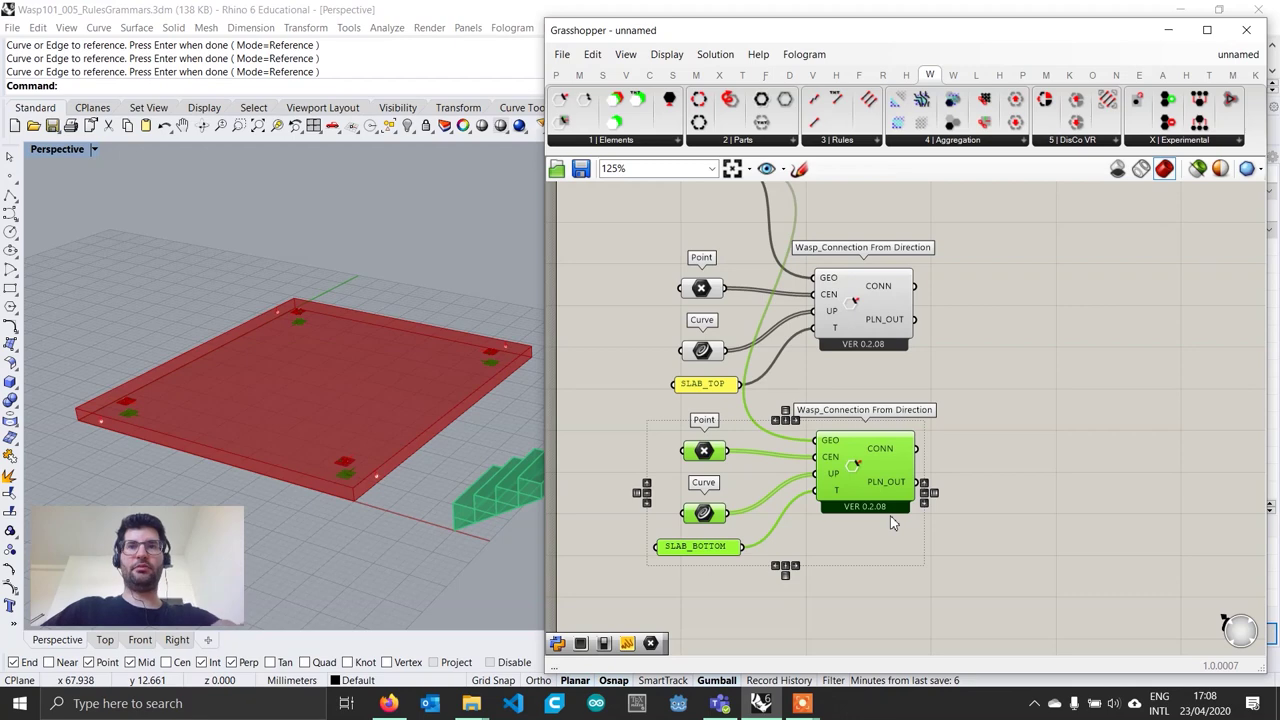
key(ctrl+c)
key(ctrl+v)
drag(862, 478, 846, 556)
scroll(845, 446, down, 3)
click(903, 519)
scroll(768, 600, up, 1)
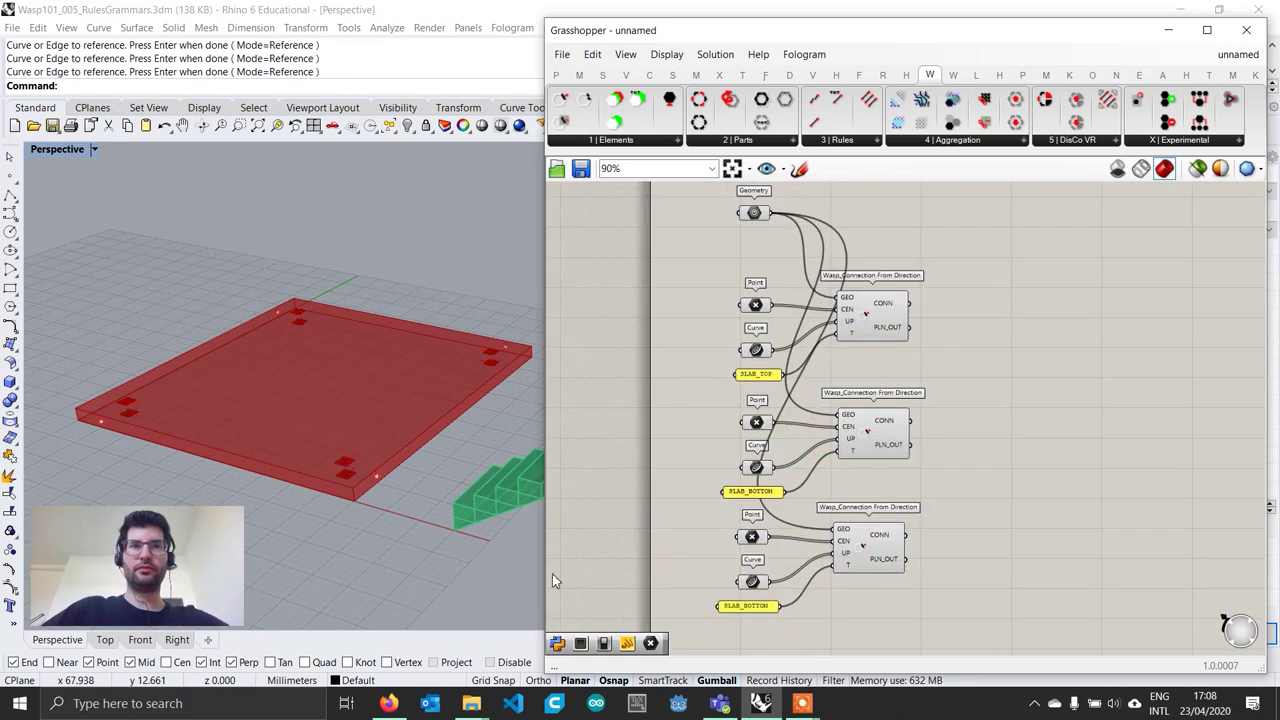
Reference the four connection points on the slab's side faces as multiple points in the third Point parameter
right_drag(348, 484, 356, 492)
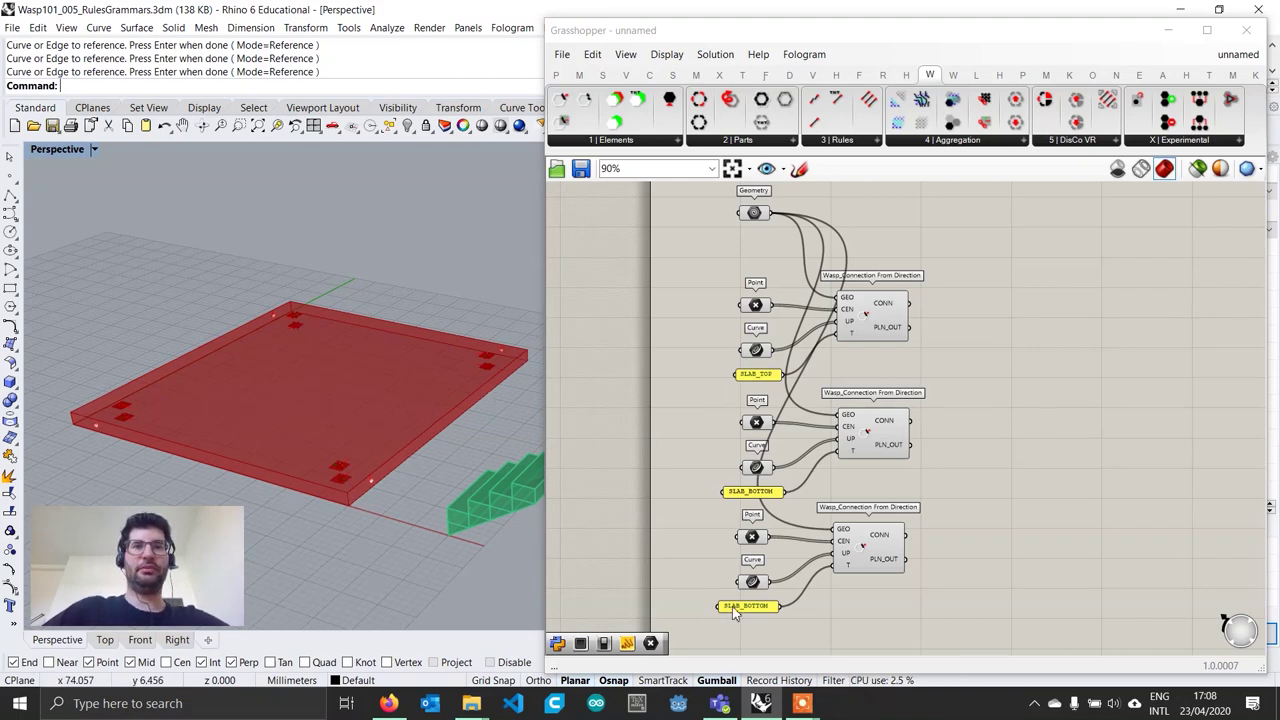
scroll(771, 549, up, 1)
click(753, 538)
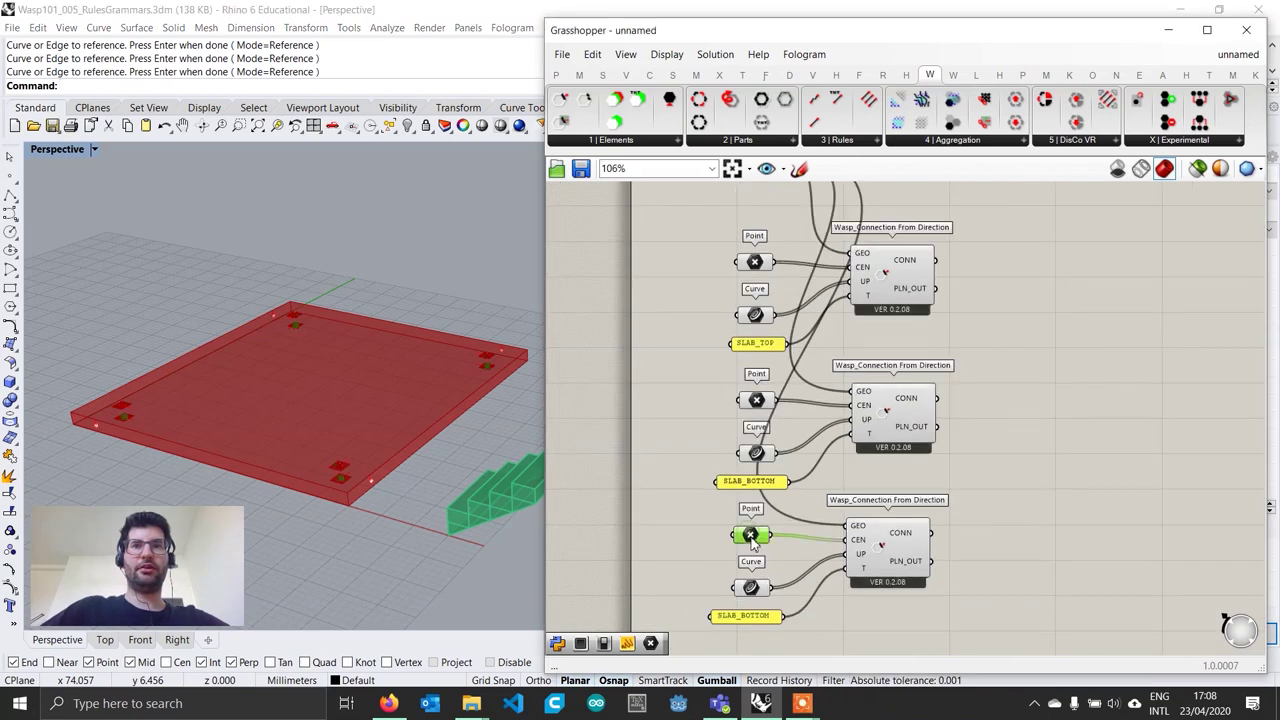
right_click(753, 538)
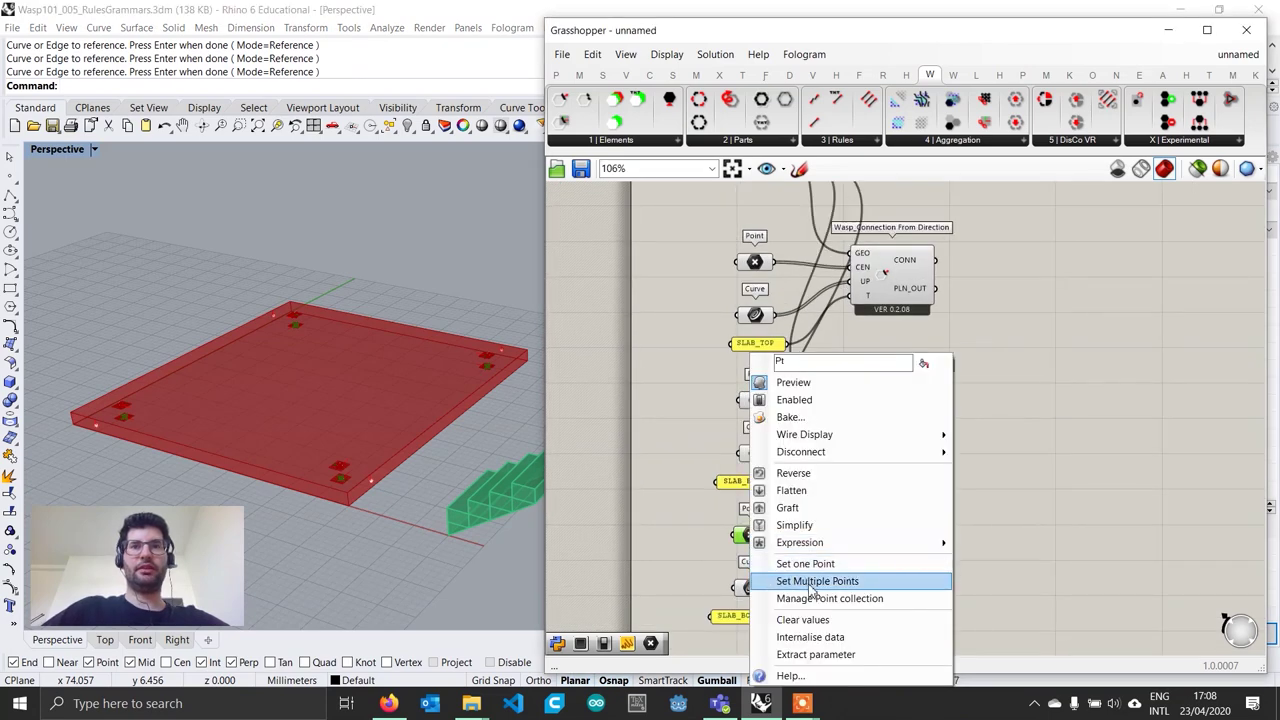
click(795, 580)
click(370, 483)
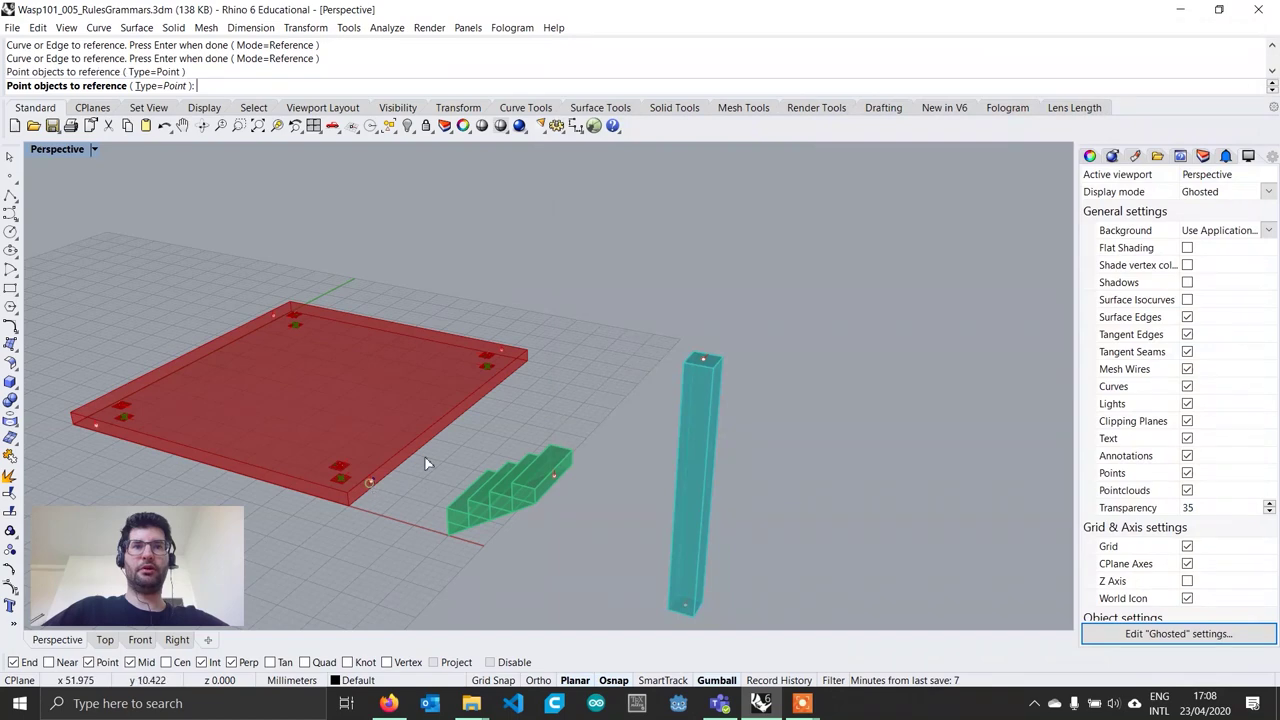
click(503, 359)
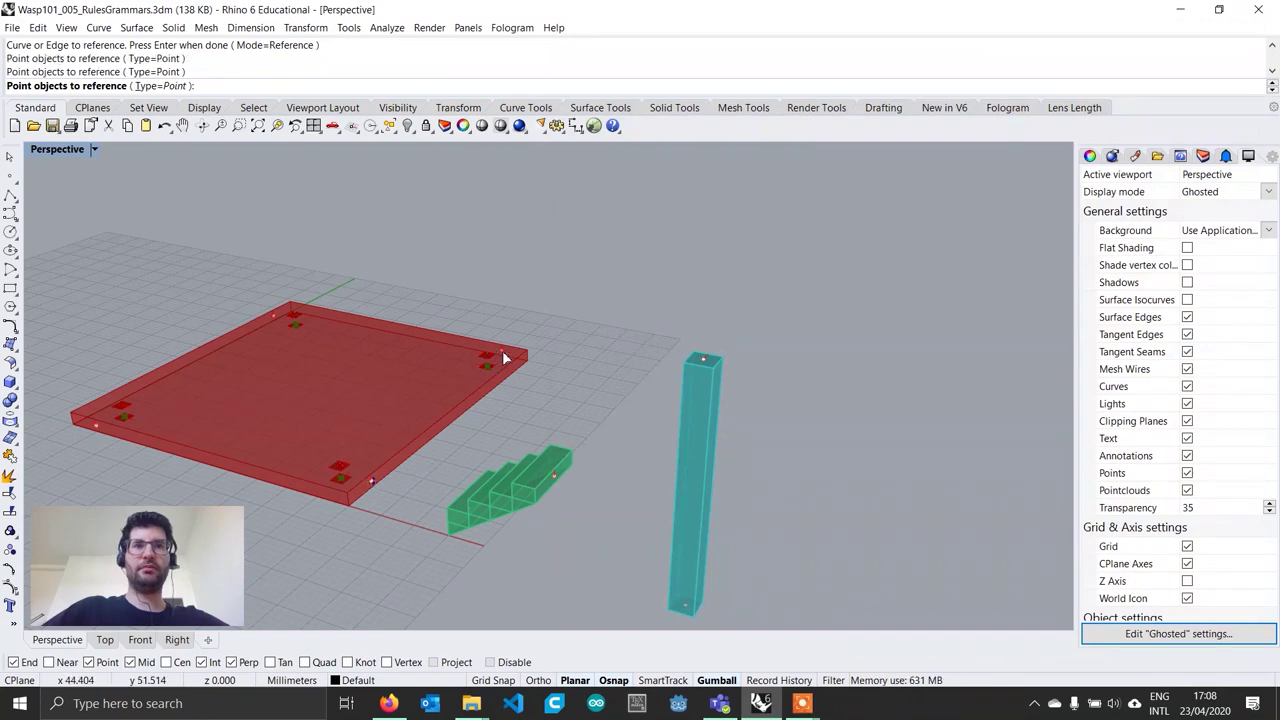
click(276, 320)
key(Return)
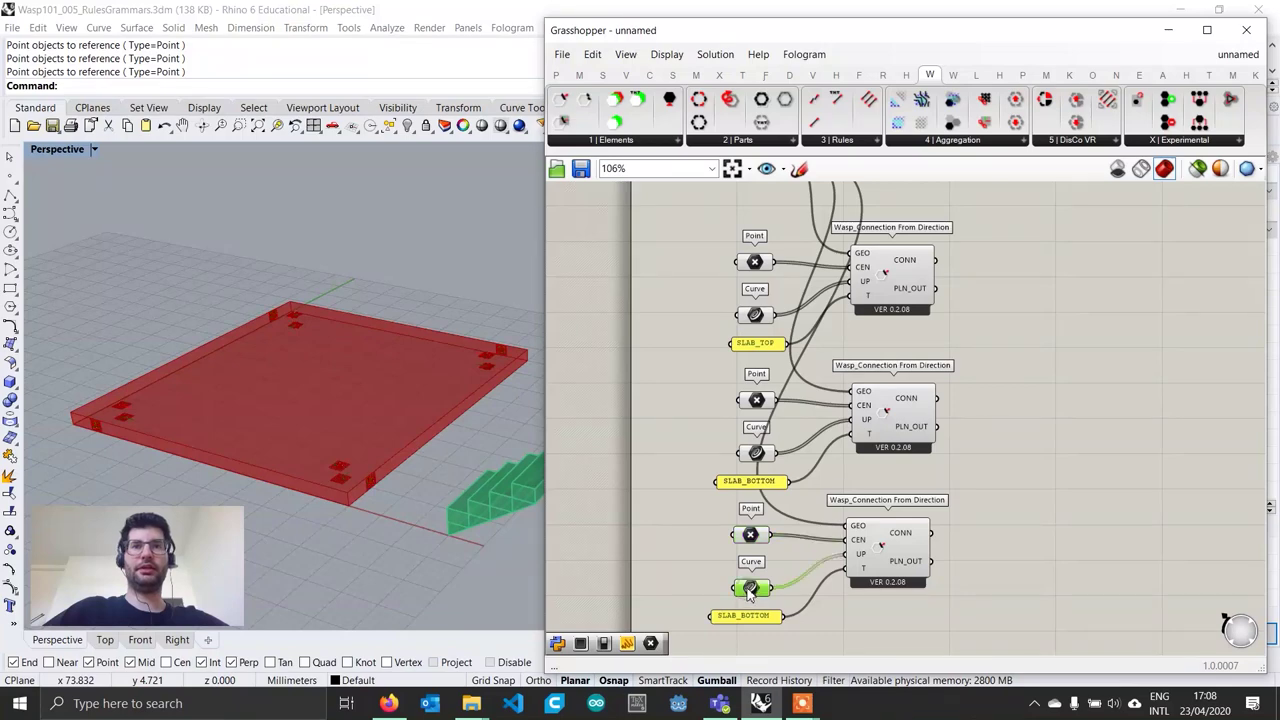
Reference the four direction curves on the slab's side faces as multiple curves in the third Curve parameter
right_click(750, 590)
click(804, 585)
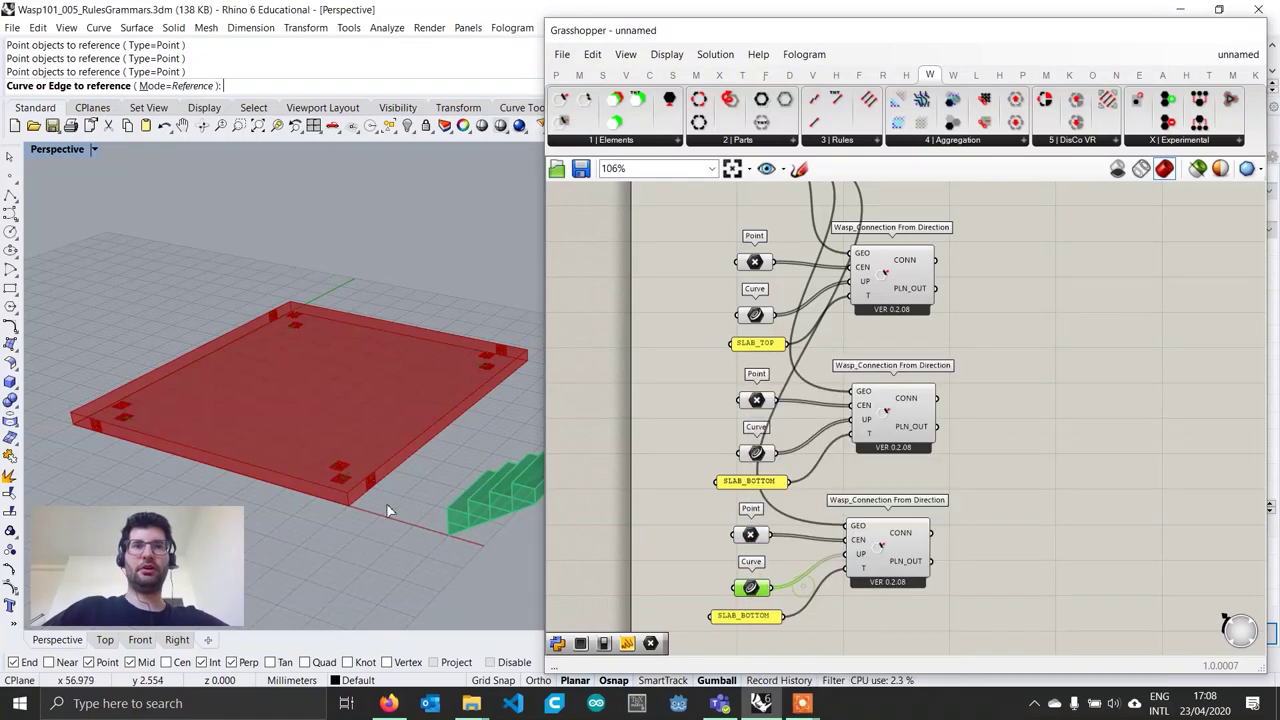
click(370, 480)
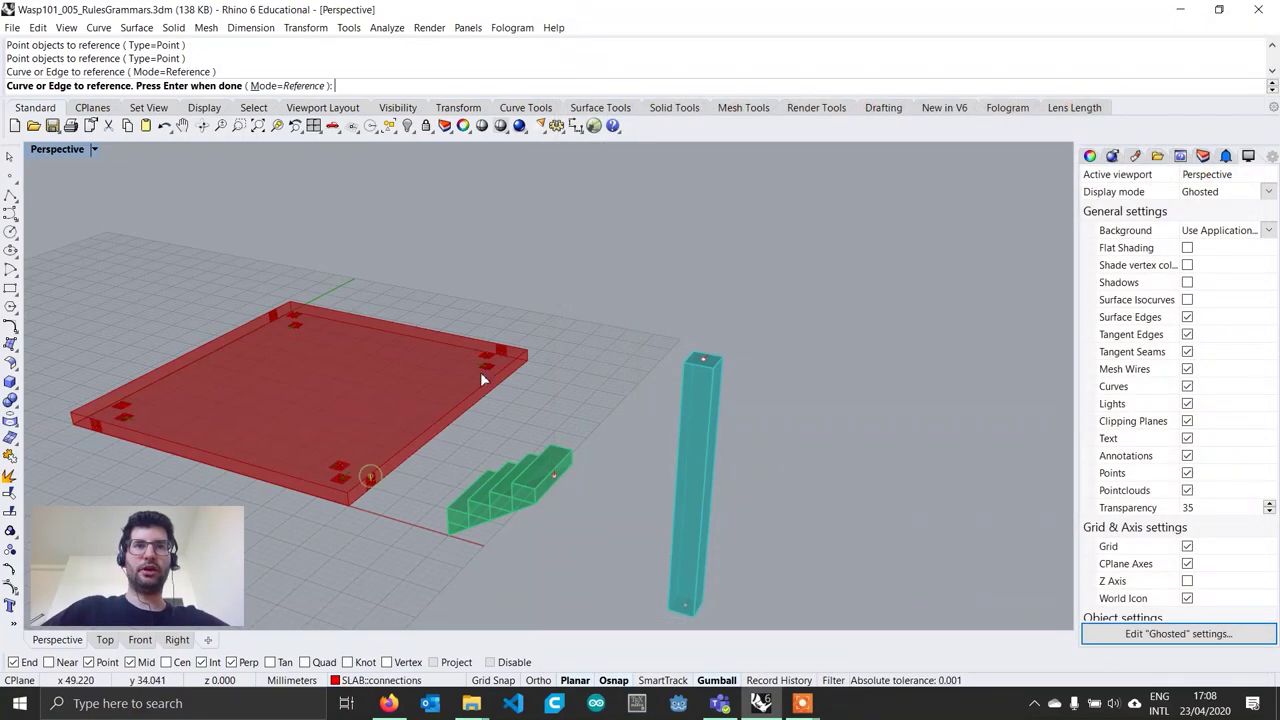
click(502, 350)
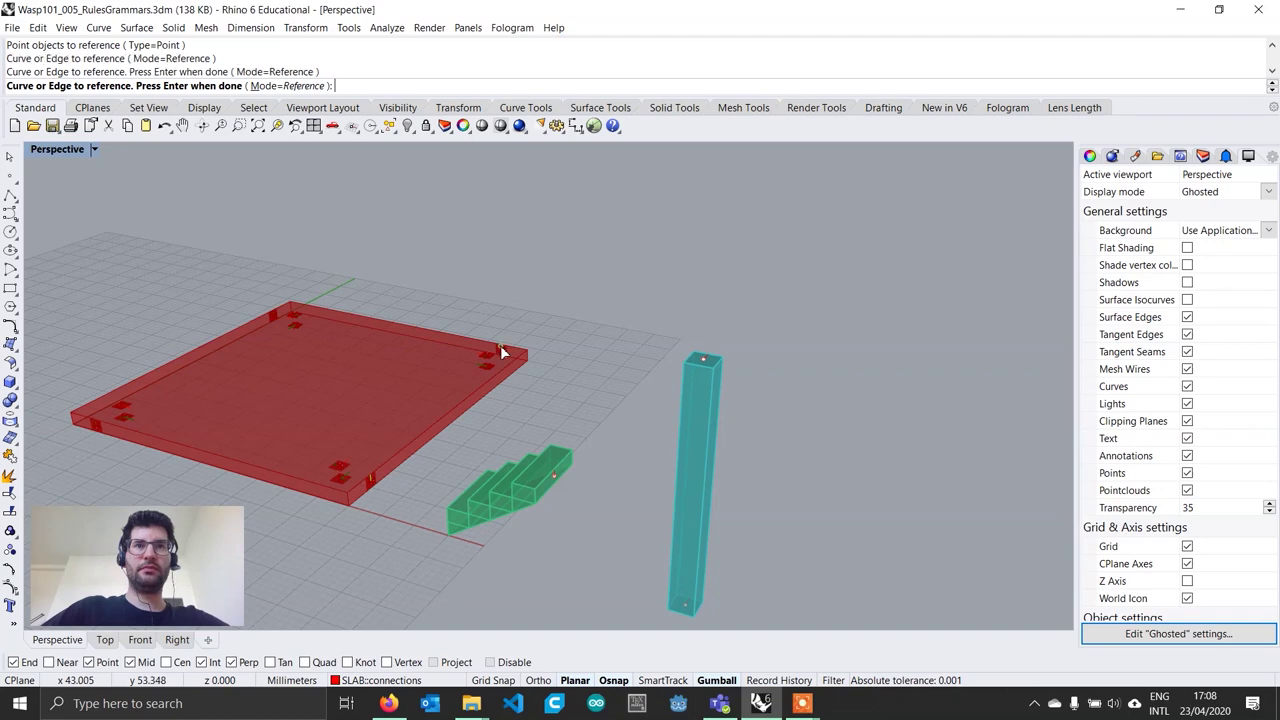
click(274, 313)
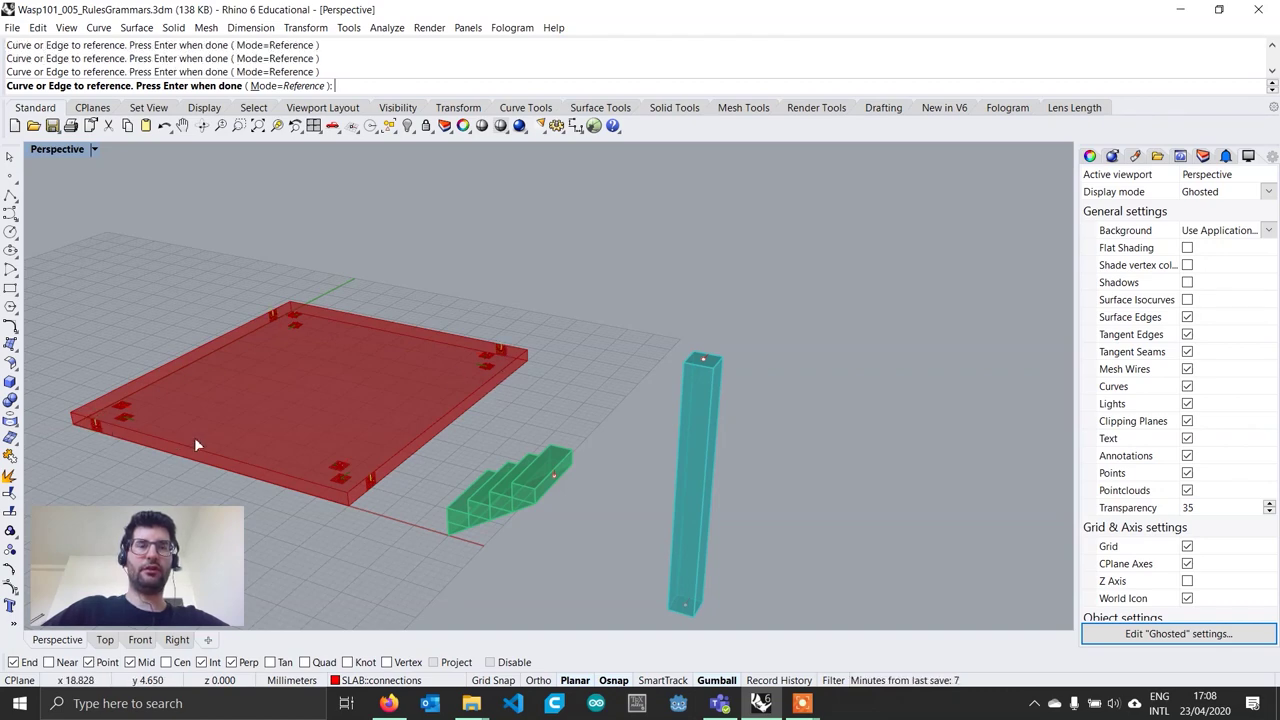
key(Return)
Add a Merge component and connect the CONN outputs of the three connection components to D1, D2 and D3
right_drag(972, 543, 749, 519)
scroll(867, 533, down, 1)
mouse_move(748, 518)
scroll(740, 400, up, 2)
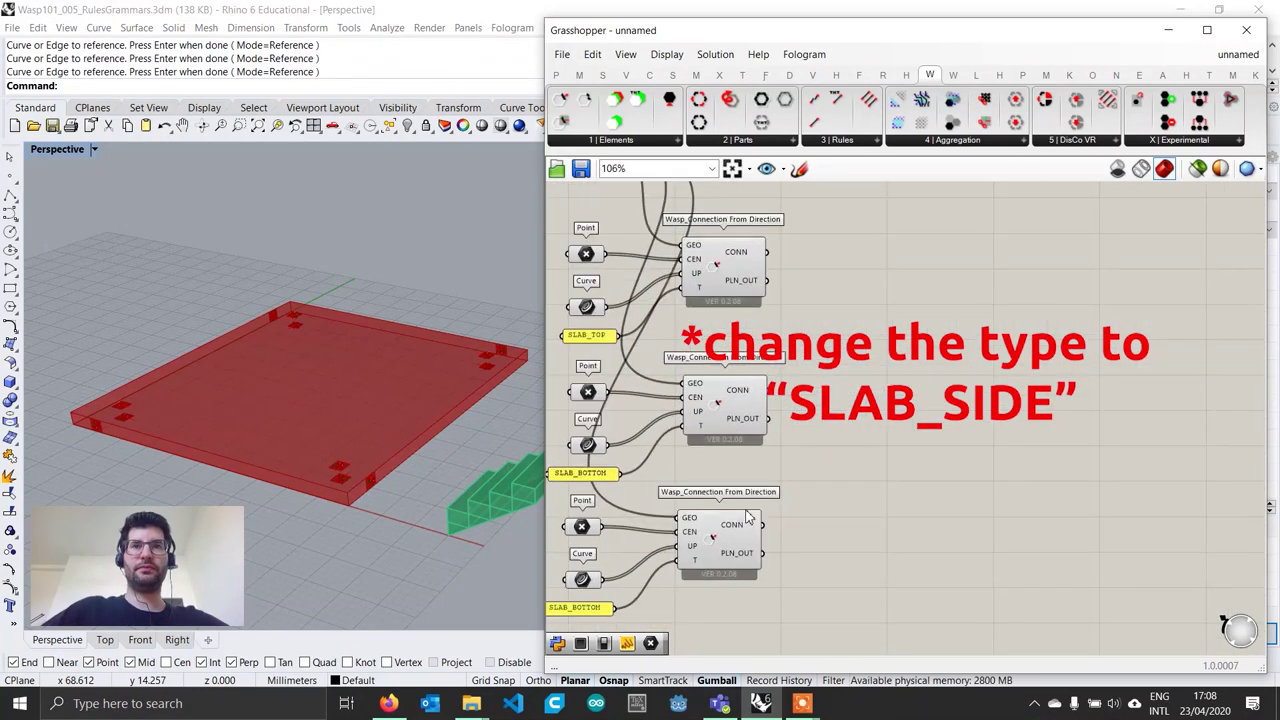
double_click(887, 433)
text(merge)
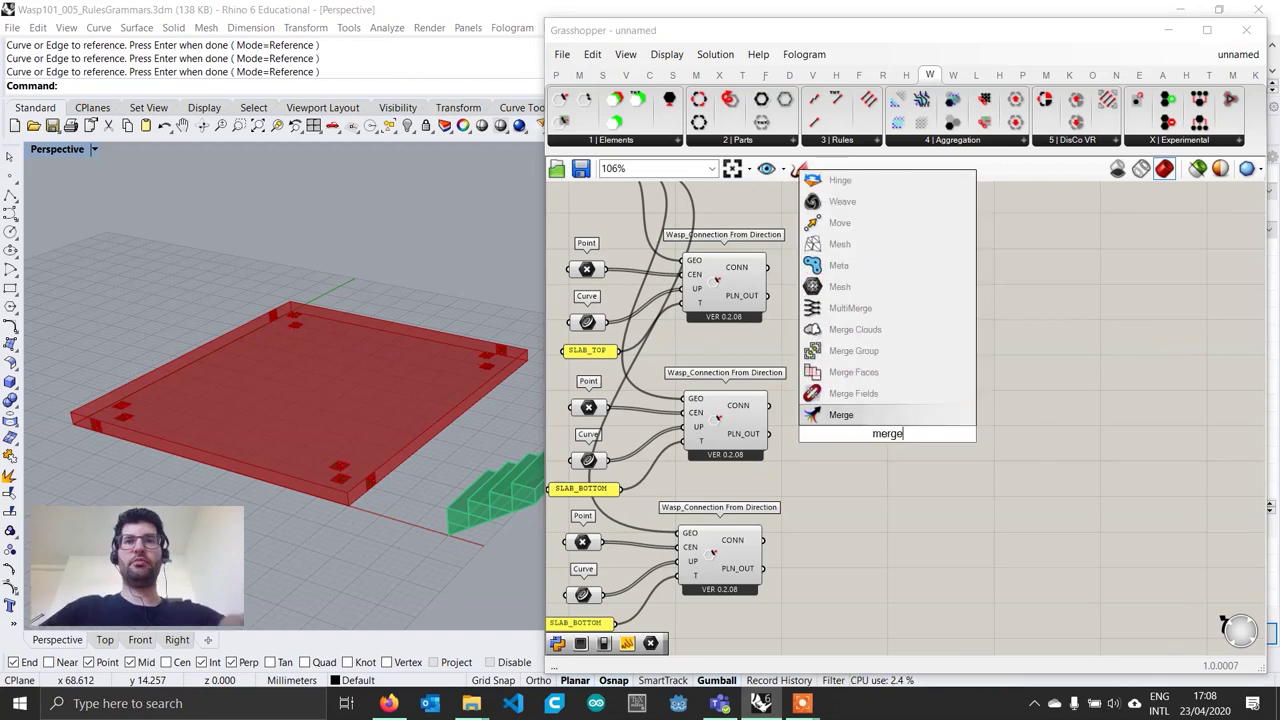
key(Return)
drag(767, 267, 861, 427)
drag(772, 406, 862, 406)
scroll(878, 451, up, 6)
click(881, 461)
scroll(881, 445, down, 6)
right_drag(862, 406, 860, 487)
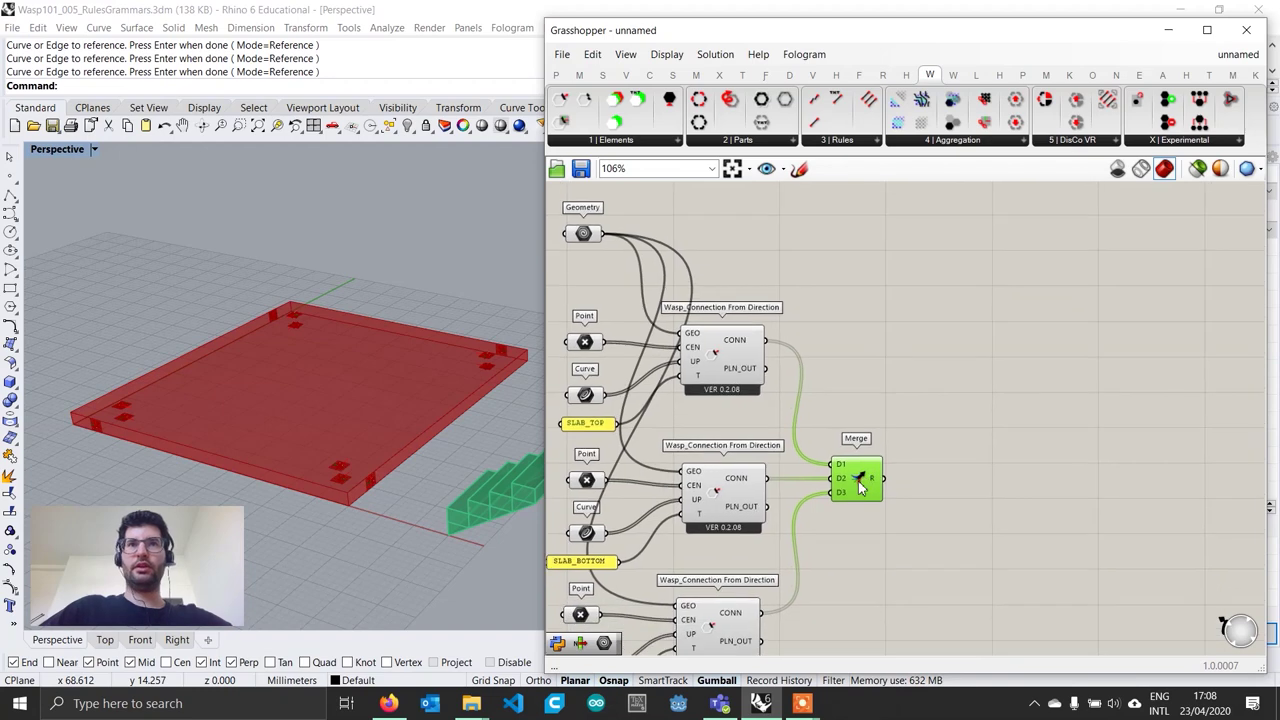
Add a Wasp_Basic Part component and connect a new panel reading SLAB to its NAME input
click(750, 141)
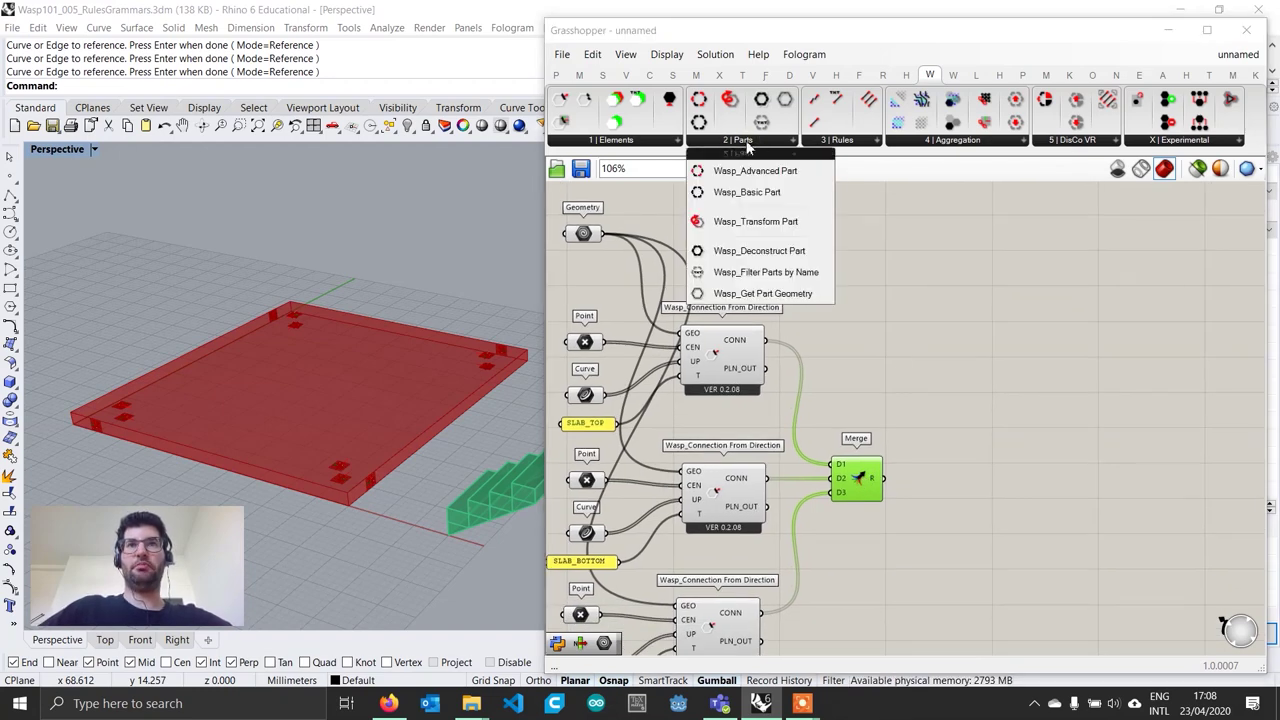
drag(750, 192, 1002, 271)
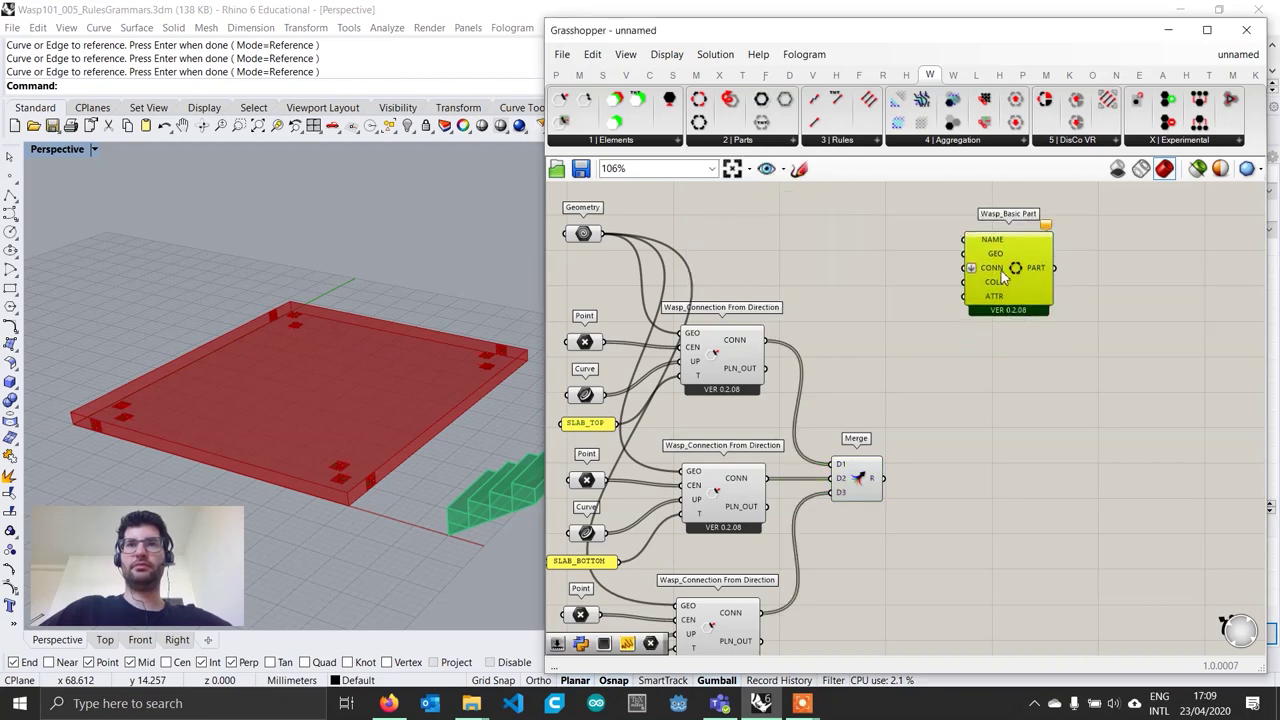
double_click(887, 221)
text("SLAB)
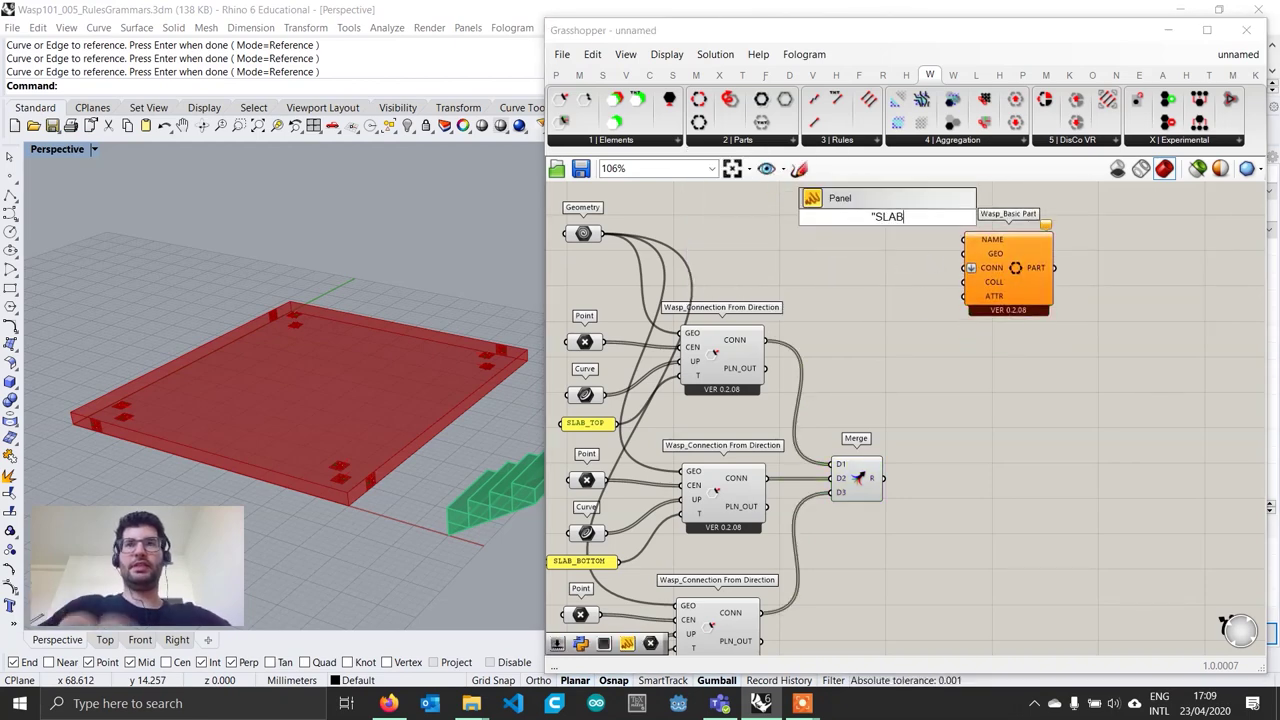
key(Return)
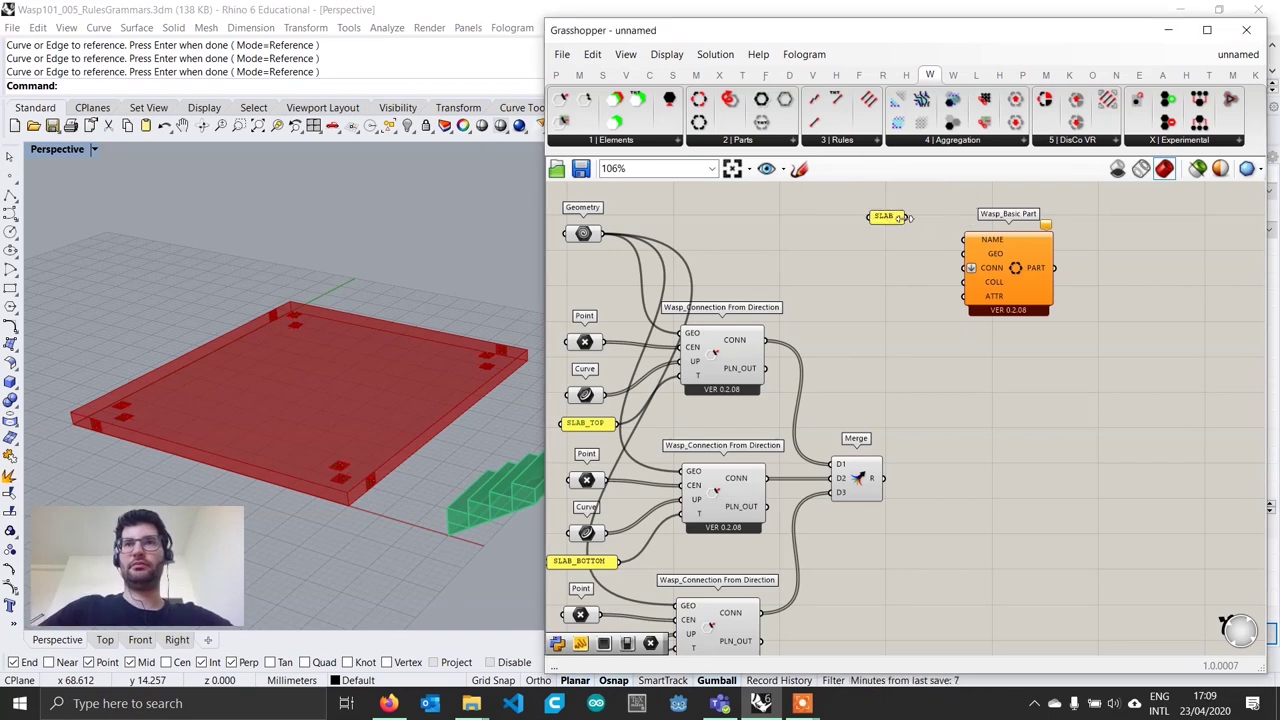
drag(906, 216, 966, 240)
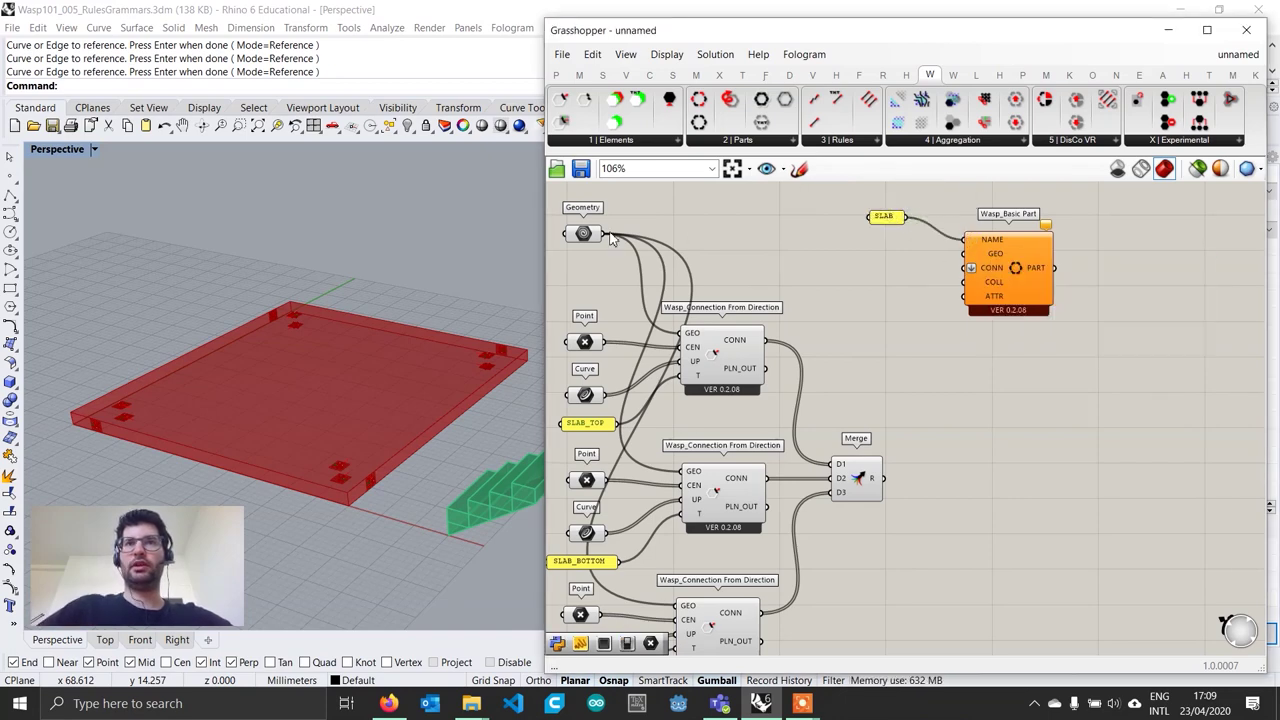
Connect the slab Geometry to the Basic Part's GEO input and the Merge result to its CONN input
drag(604, 233, 950, 254)
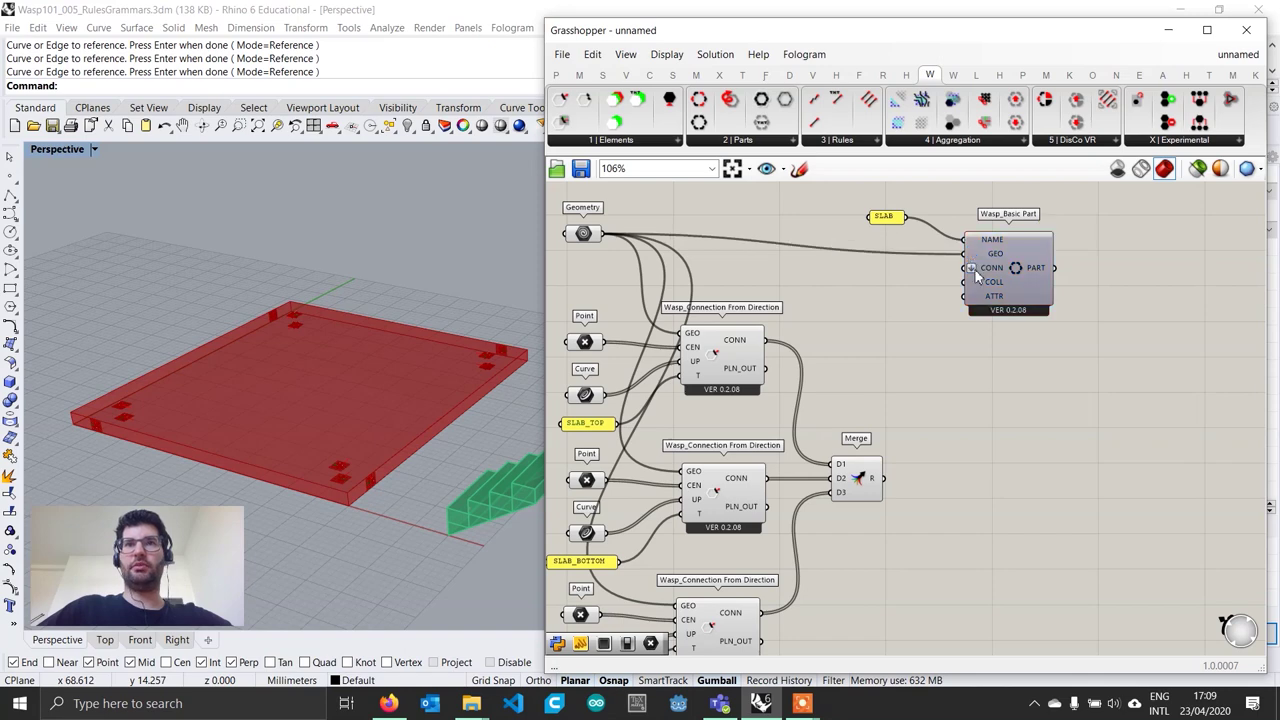
drag(884, 478, 1026, 271)
mouse_move(1037, 266)
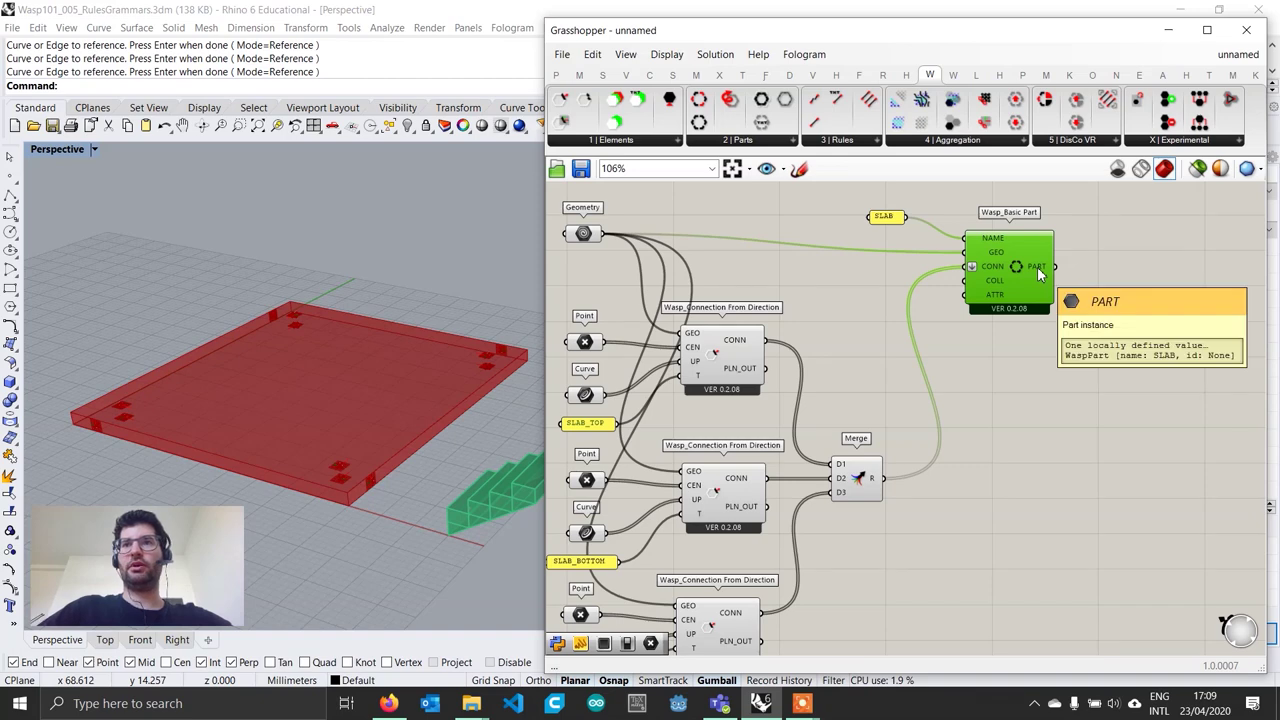
click(972, 352)
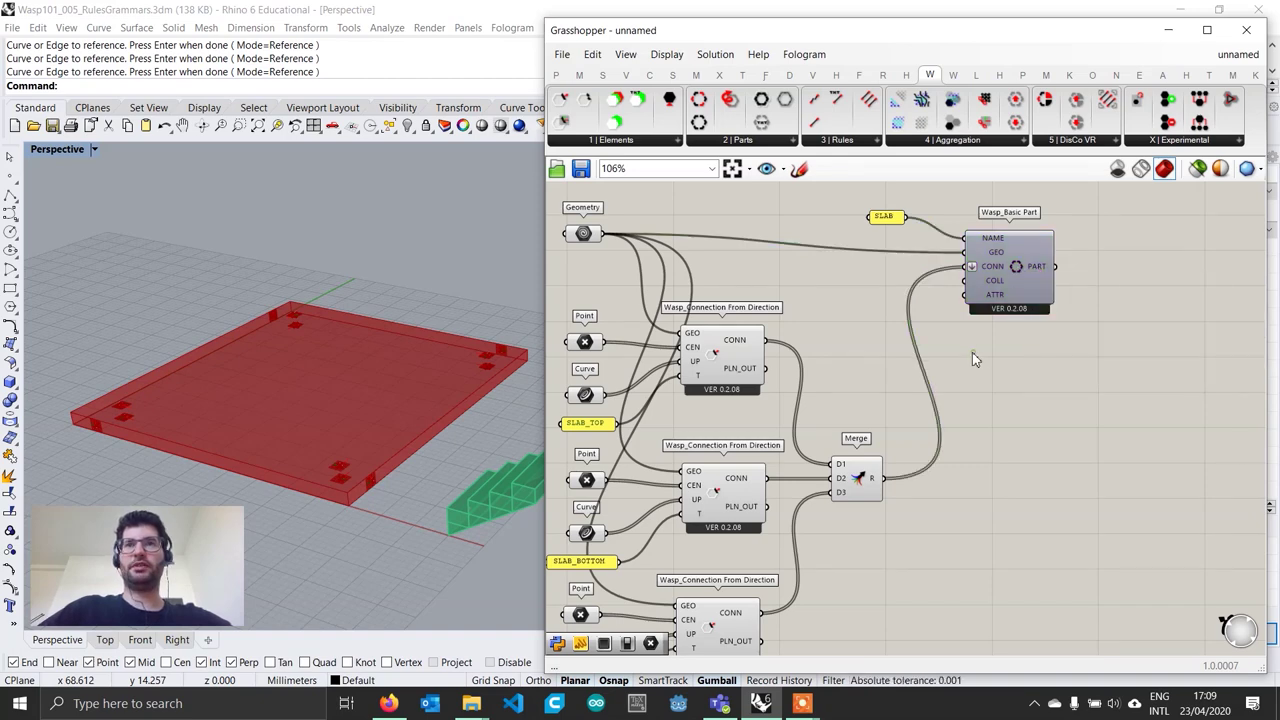
Add a Geometry parameter on the empty canvas below the slab definition for the stair
scroll(972, 352, down, 2)
right_drag(960, 531, 905, 222)
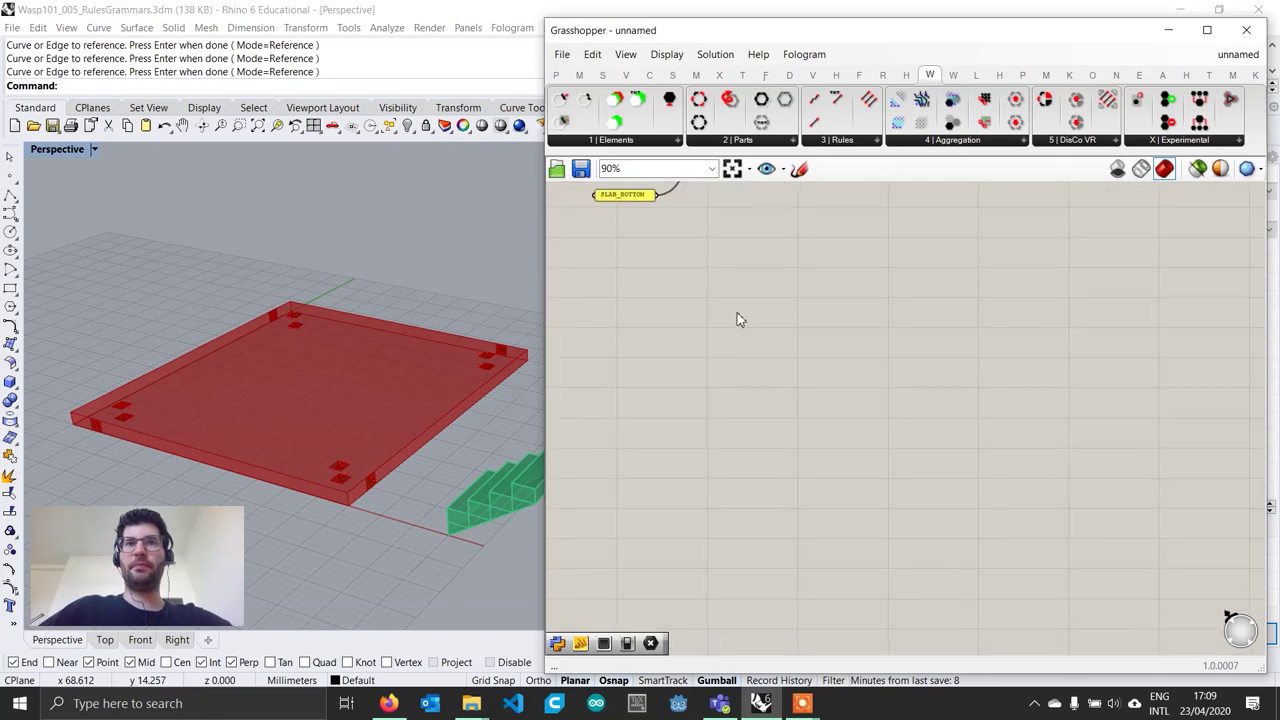
right_drag(477, 538, 425, 422)
scroll(428, 424, up, 3)
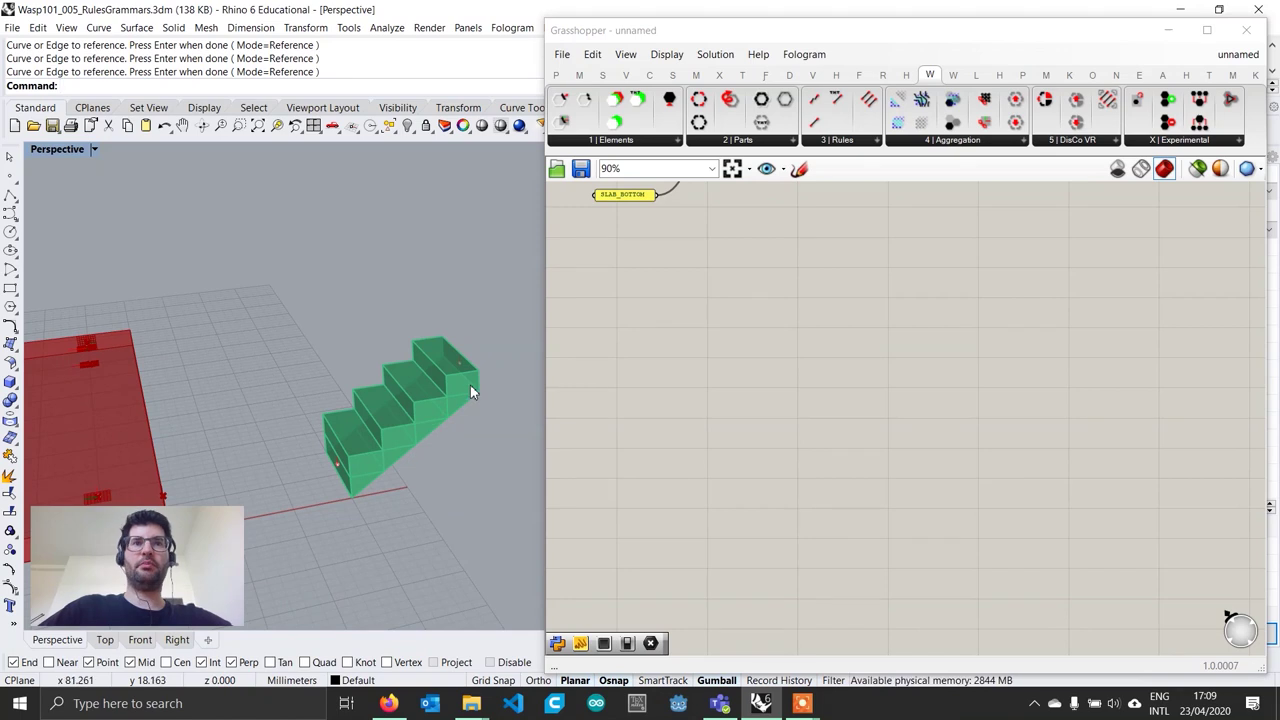
double_click(644, 334)
text(geome)
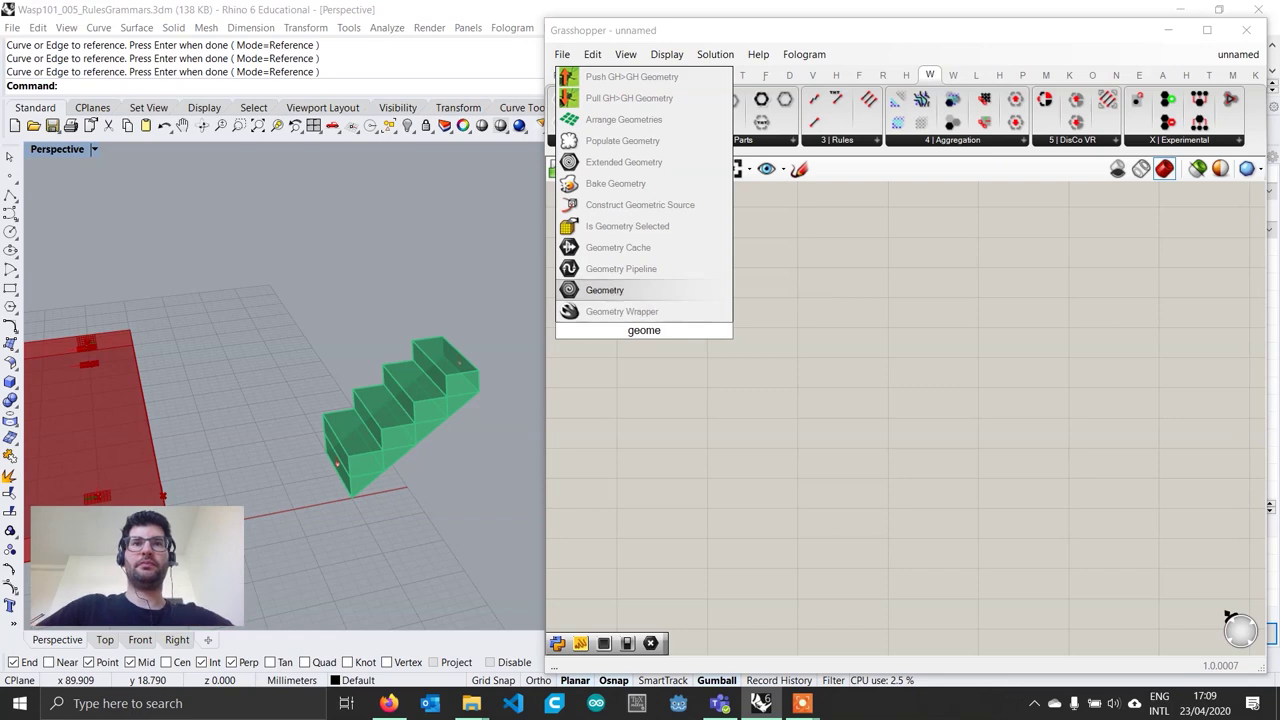
key(Return)
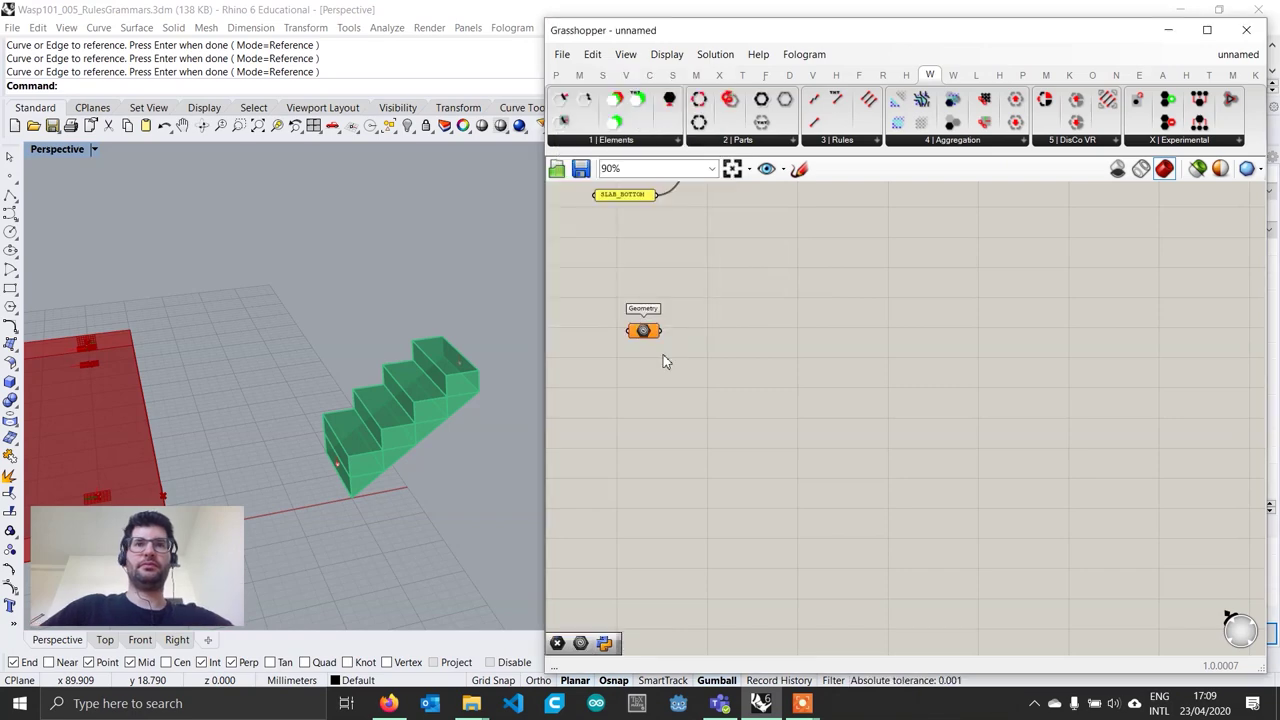
Reference the green stair polysurface as the single geometry in the new parameter and hide the original stair in Rhino
right_click(645, 334)
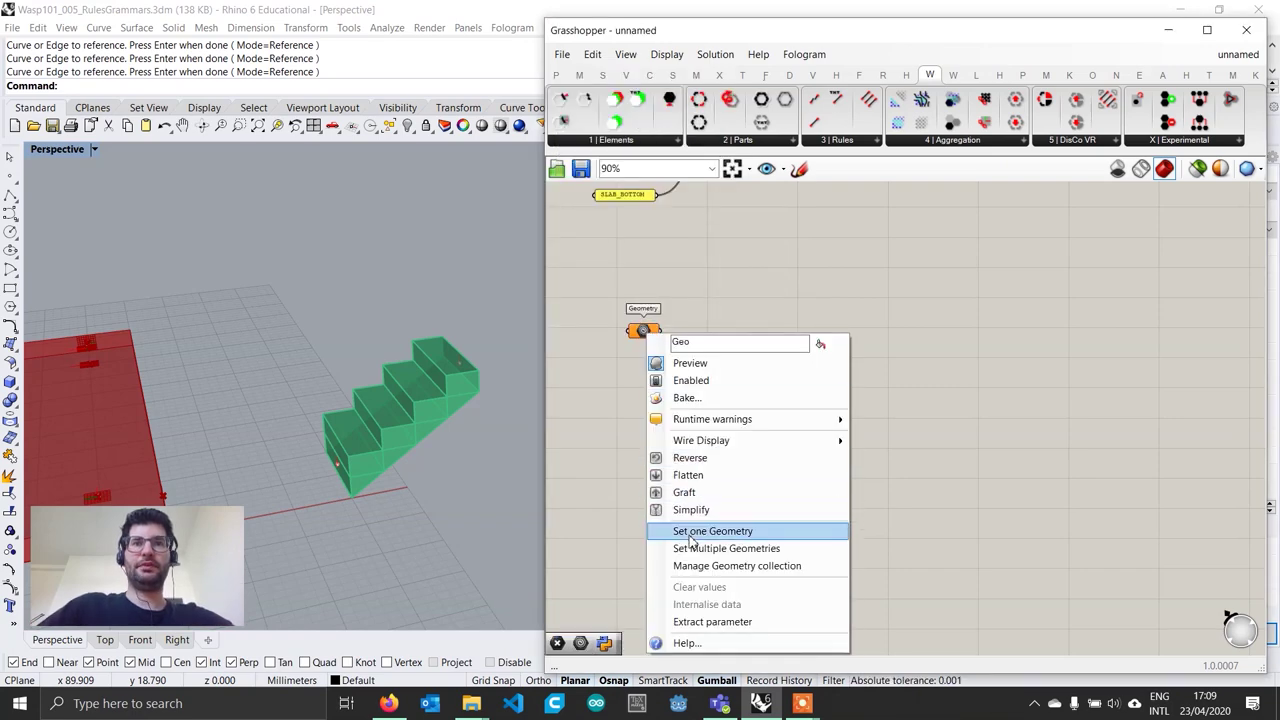
click(700, 530)
click(398, 445)
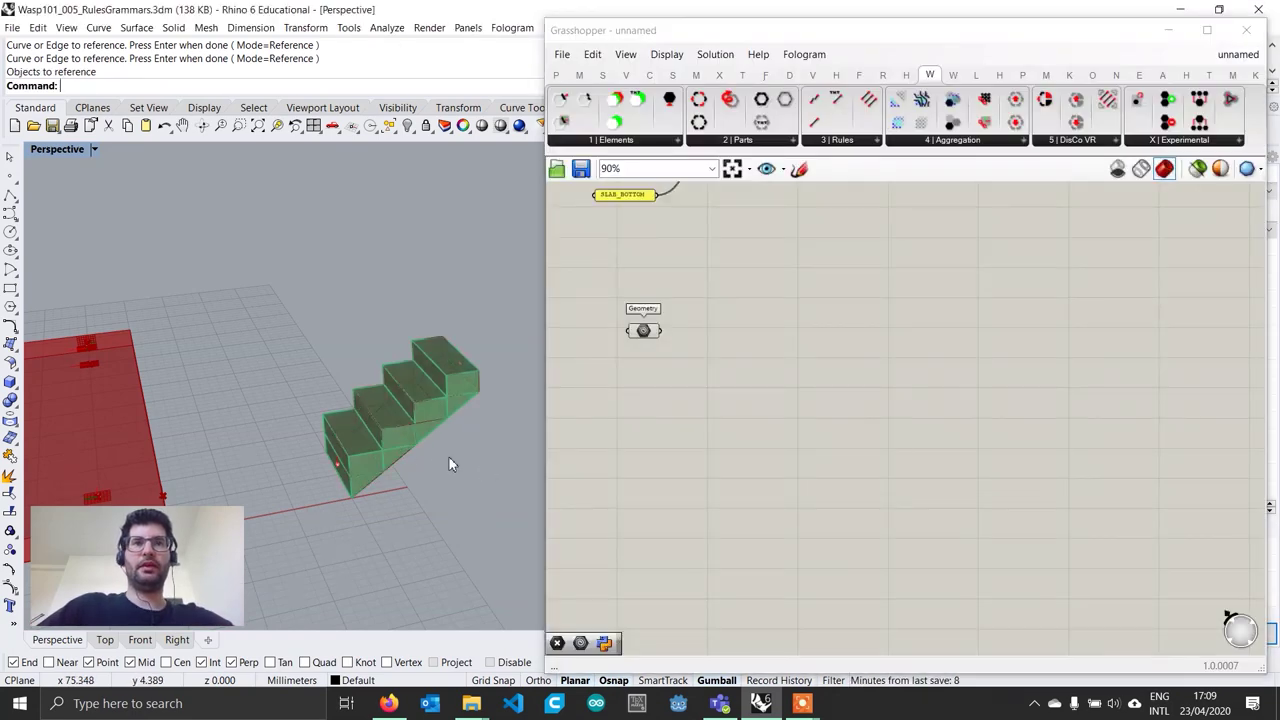
click(408, 125)
right_drag(401, 368, 435, 450)
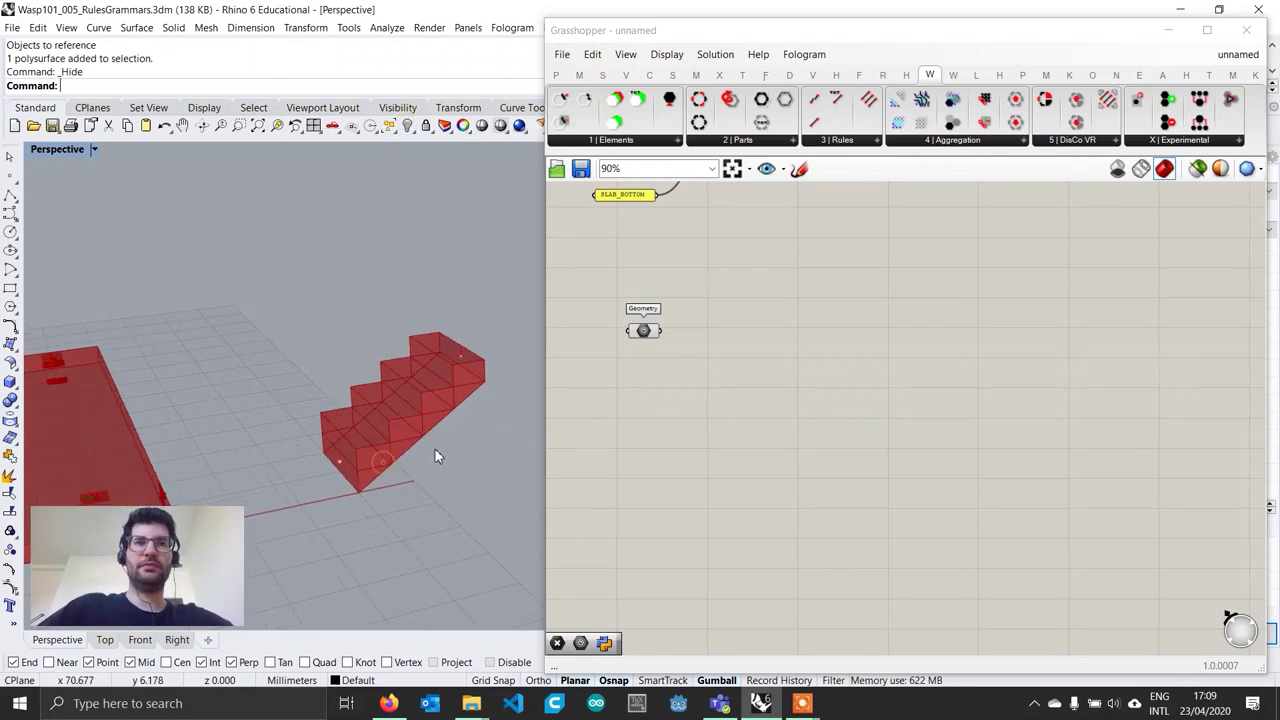
Add a Point parameter below the stair Geometry and reference the stair's lower and upper connection points as multiple points
double_click(645, 400)
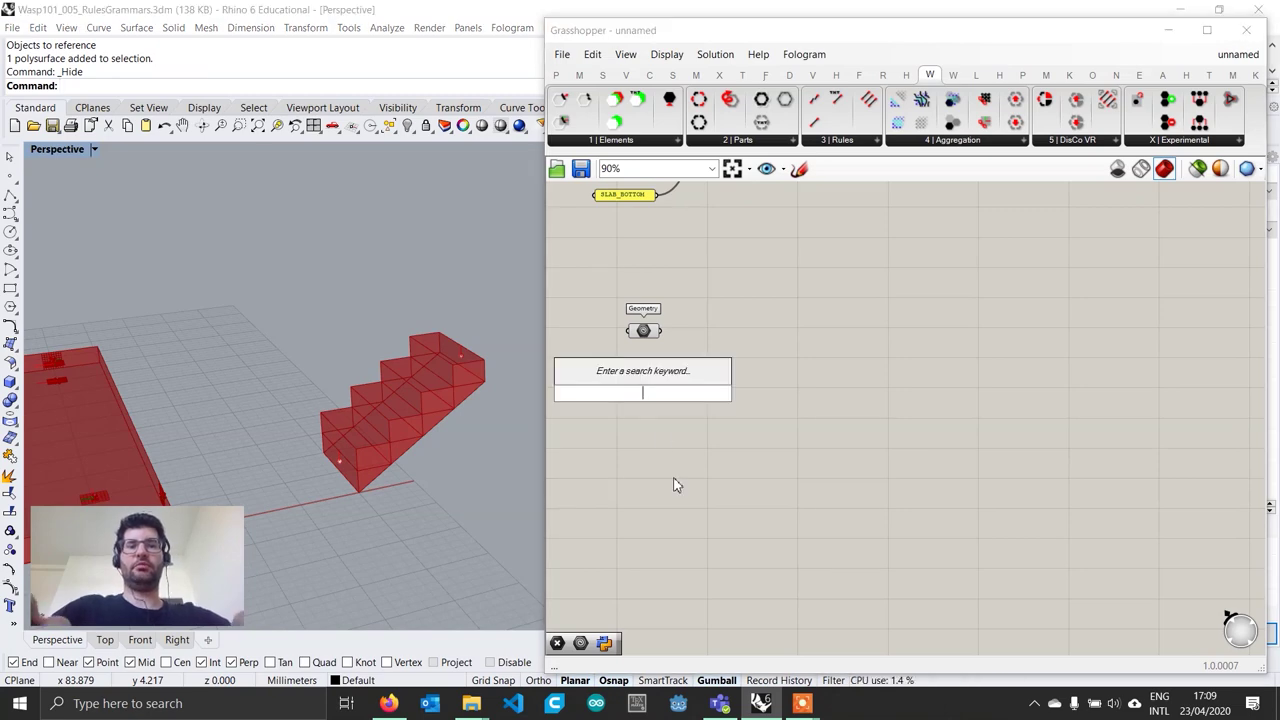
text(point)
key(Return)
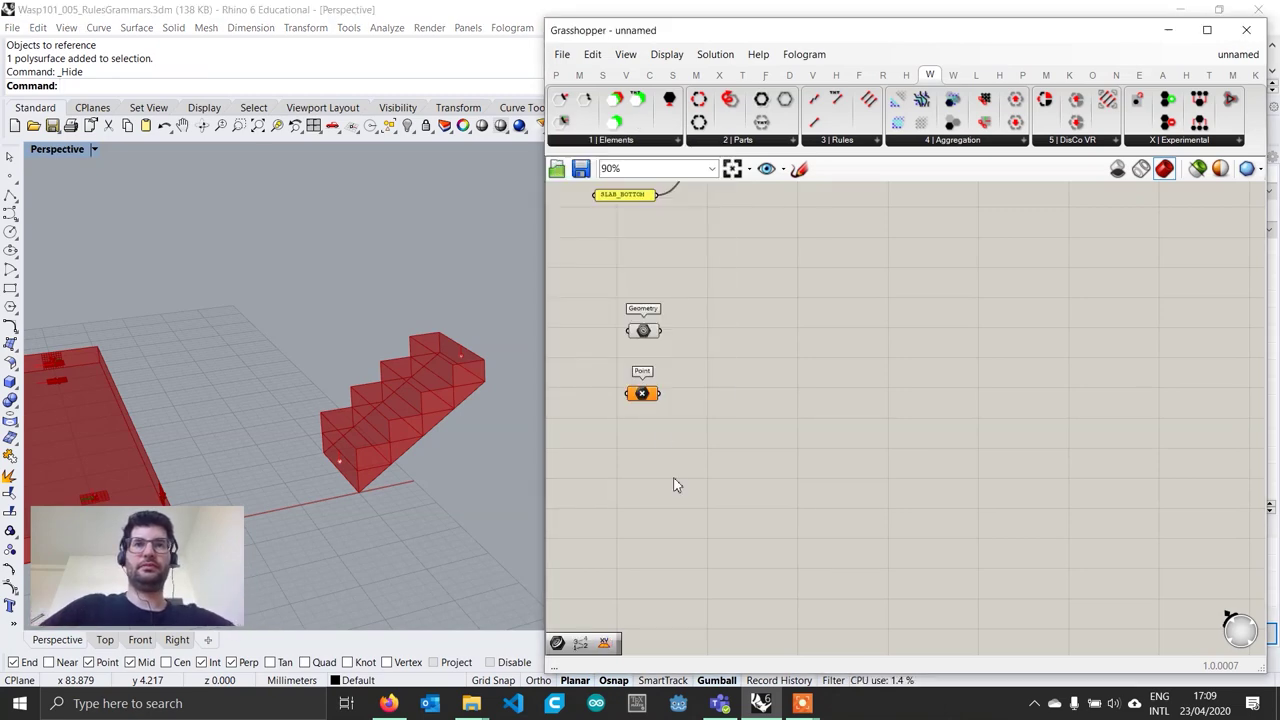
right_click(638, 395)
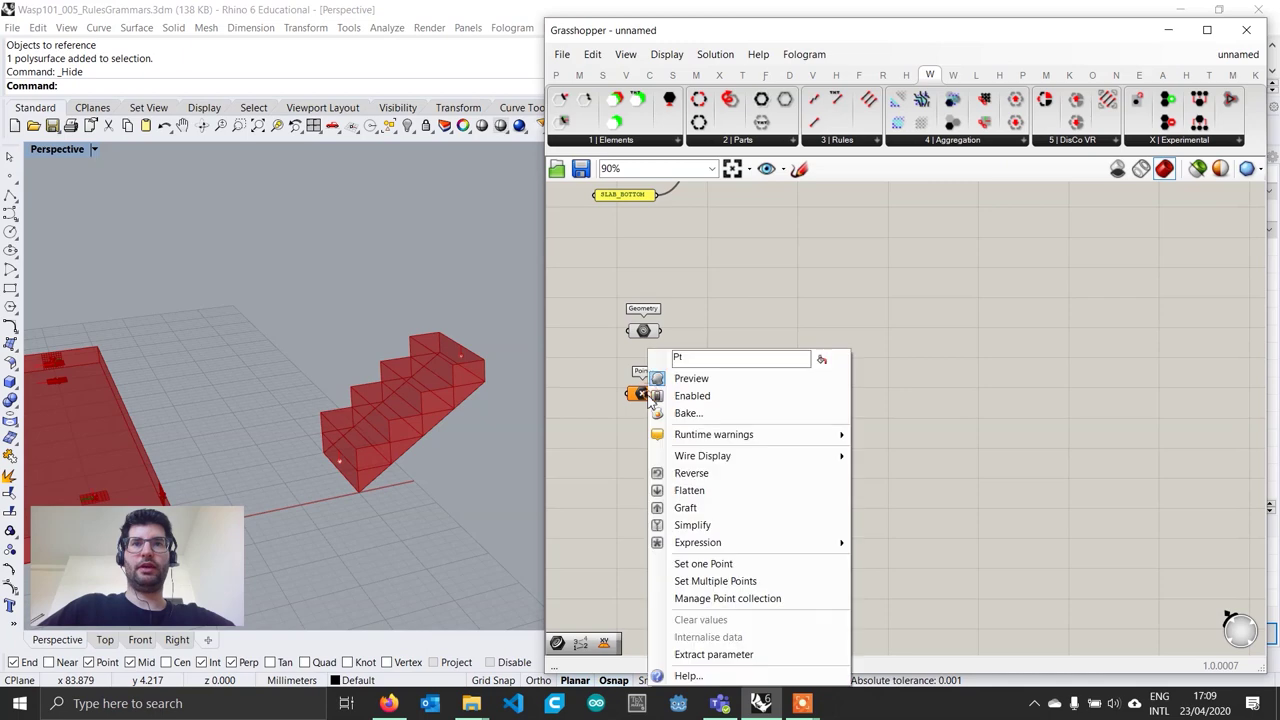
click(705, 582)
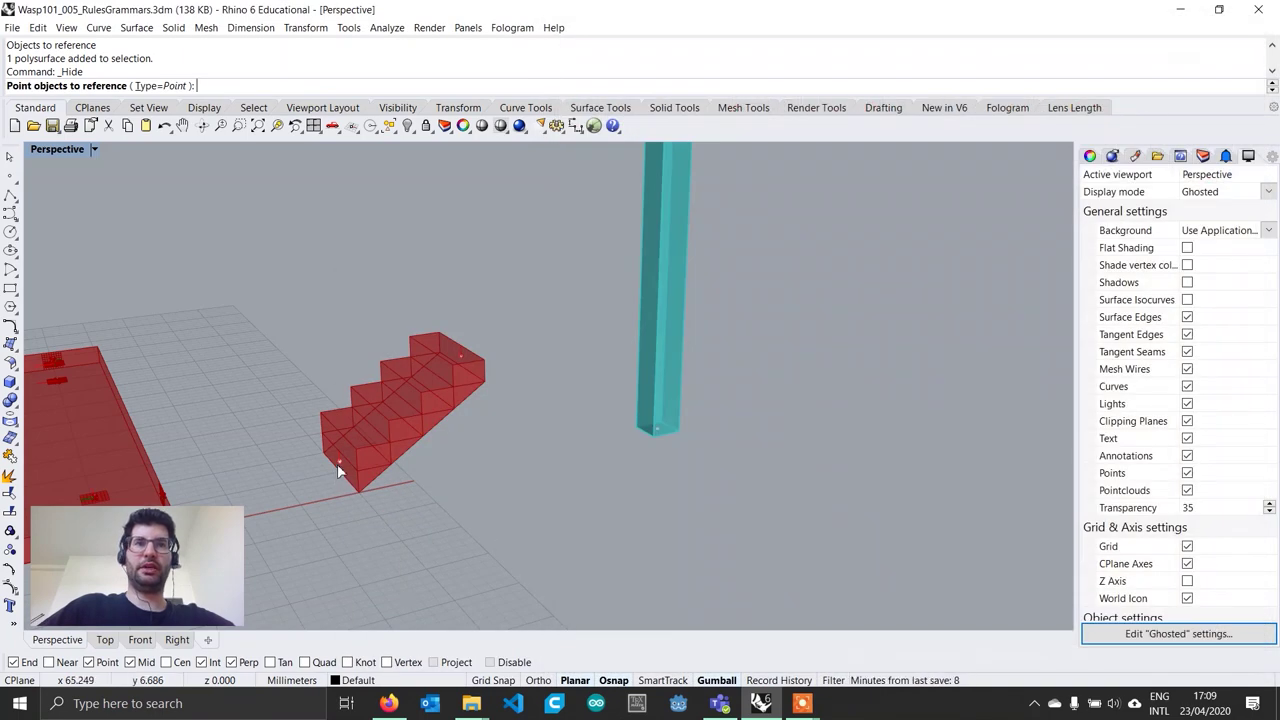
click(339, 464)
click(459, 357)
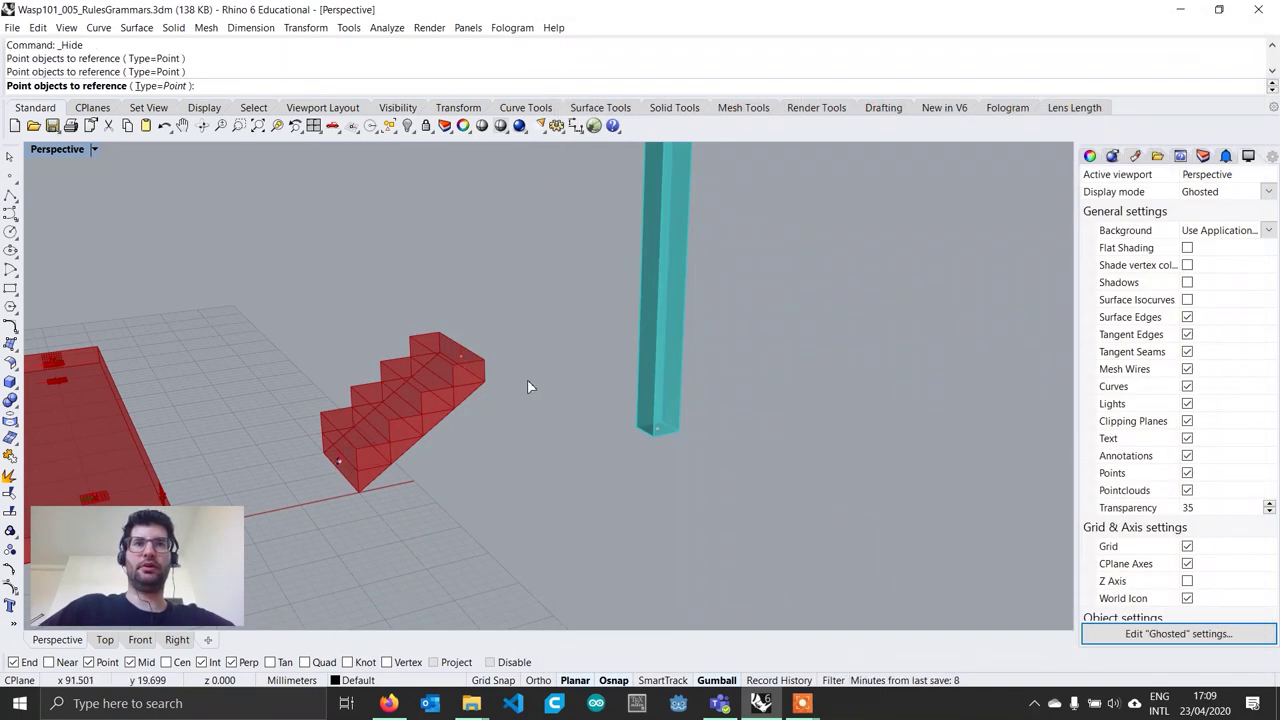
key(Return)
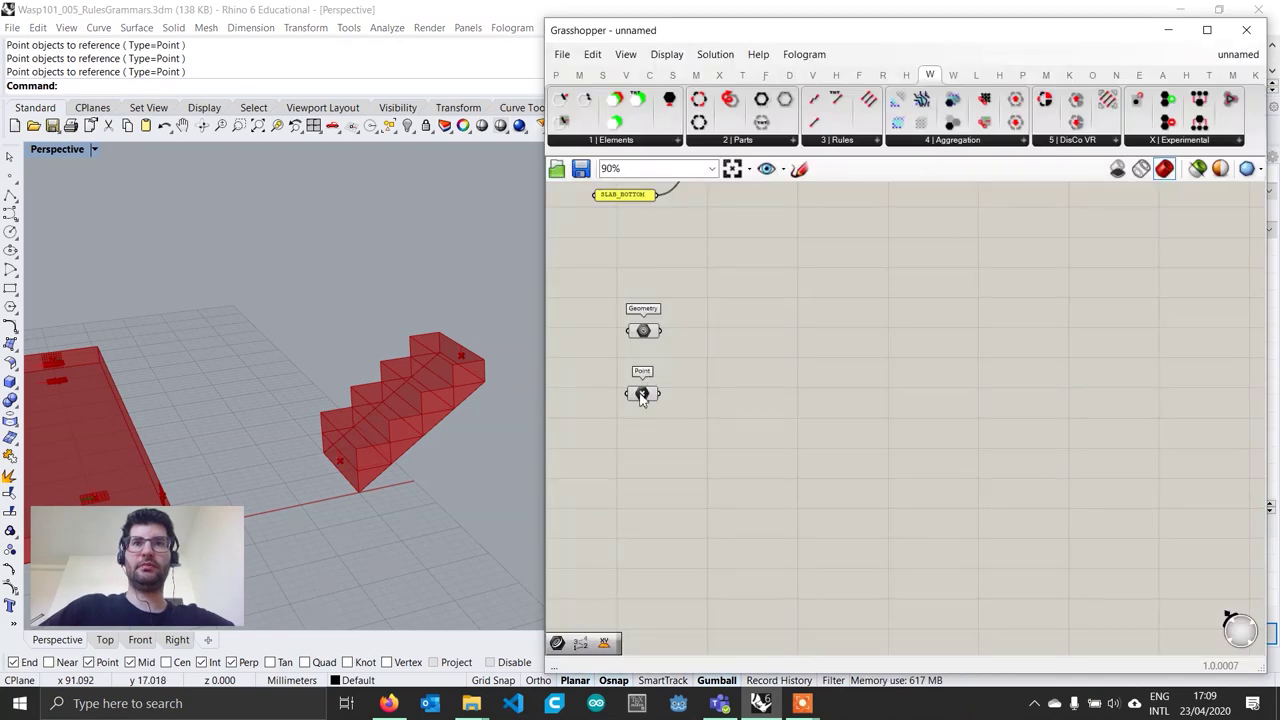
Add a Curve parameter below the Point and reference the stair's lower and upper direction curves as multiple curves
double_click(637, 443)
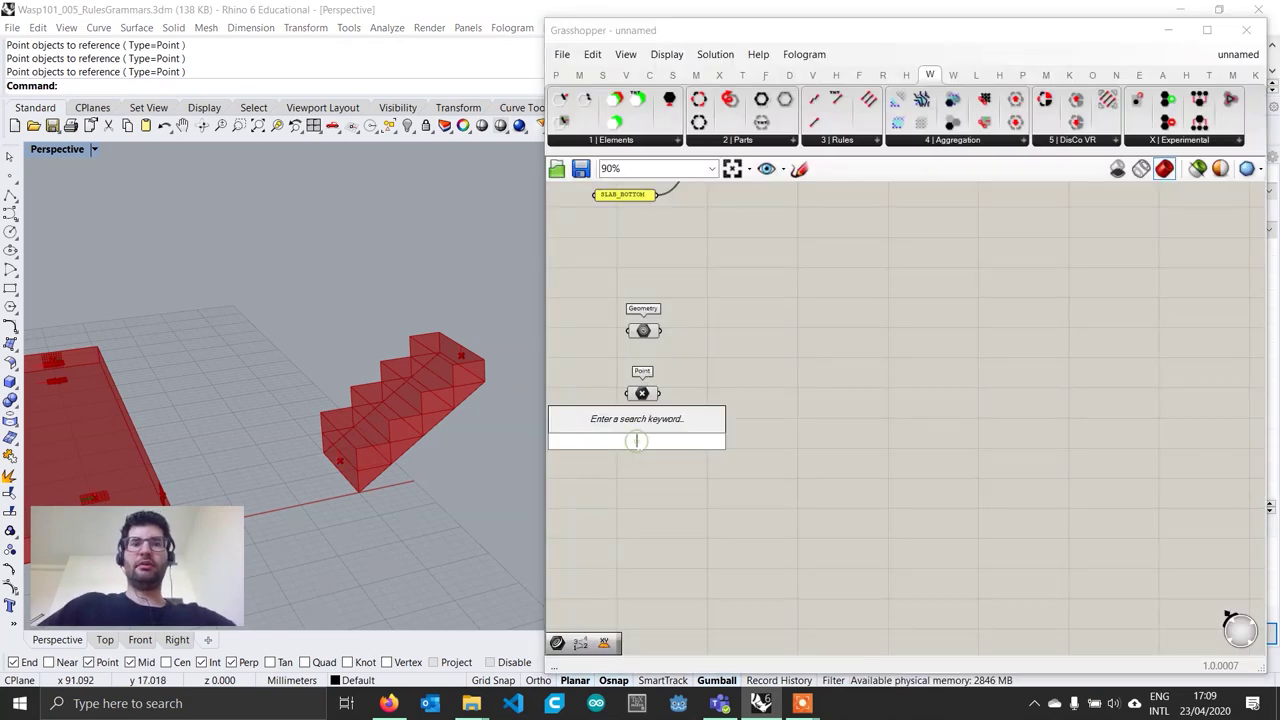
text(curve)
key(Return)
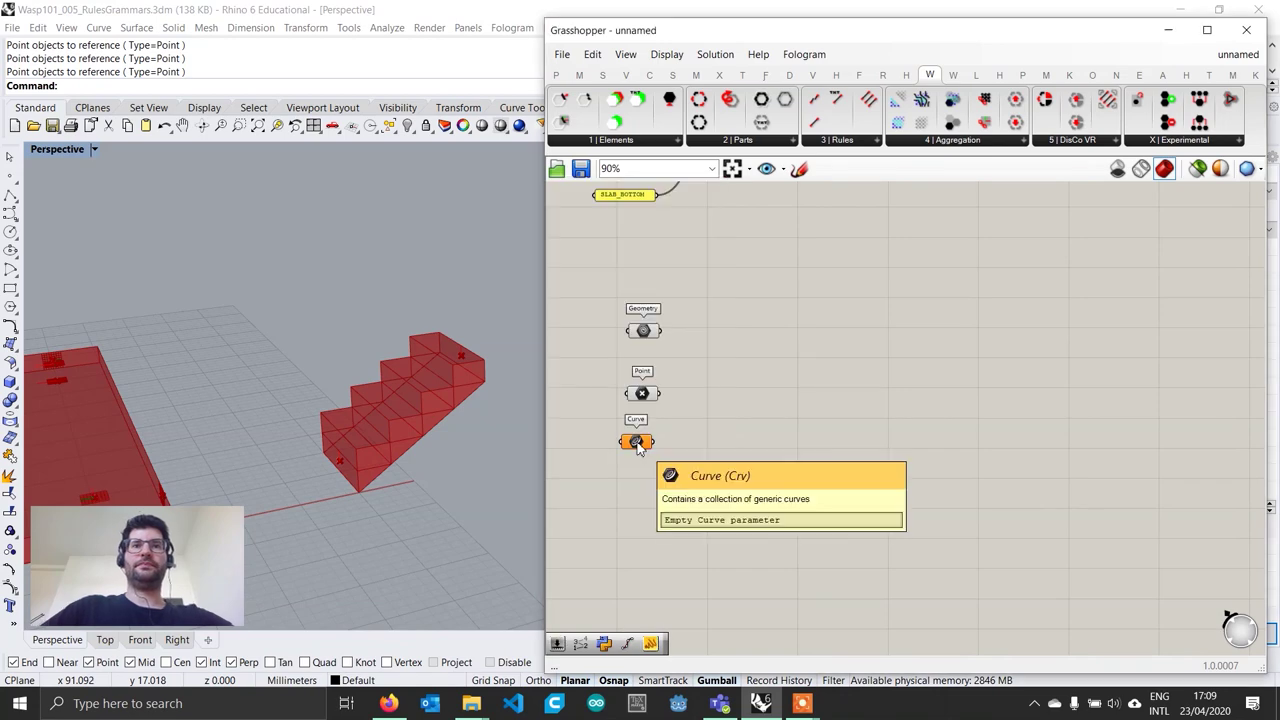
right_click(637, 443)
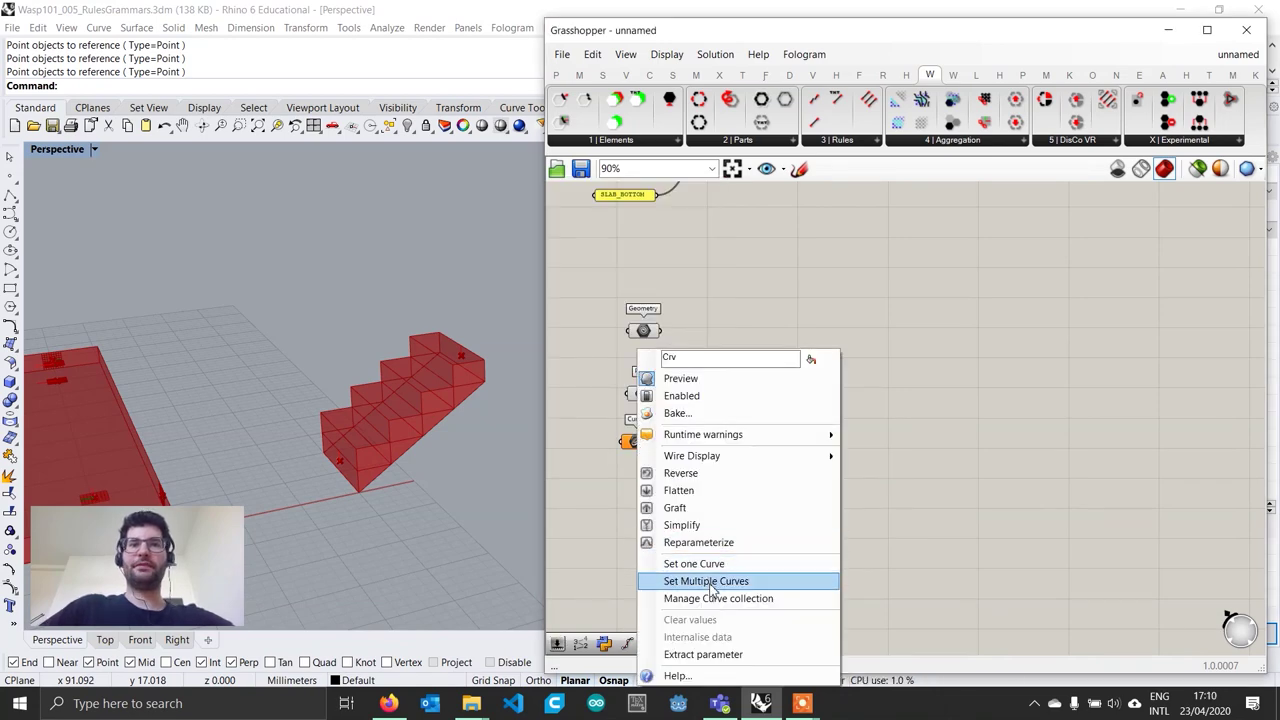
click(709, 583)
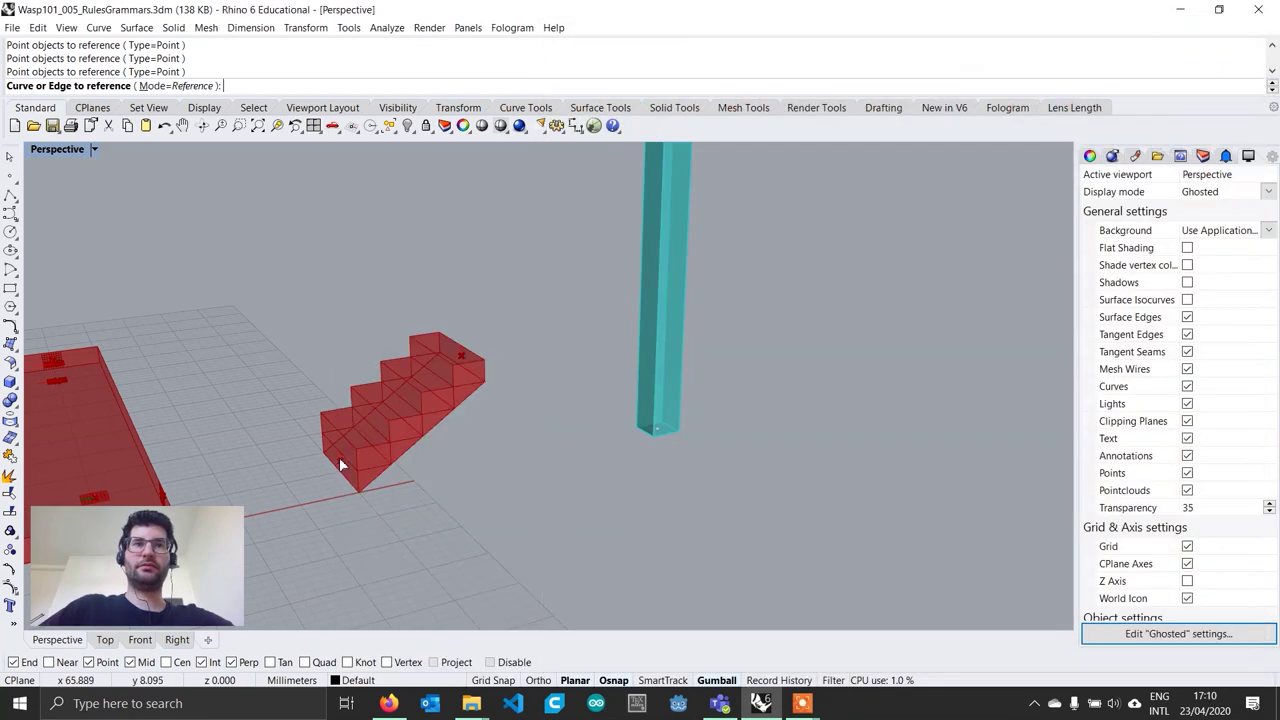
click(339, 457)
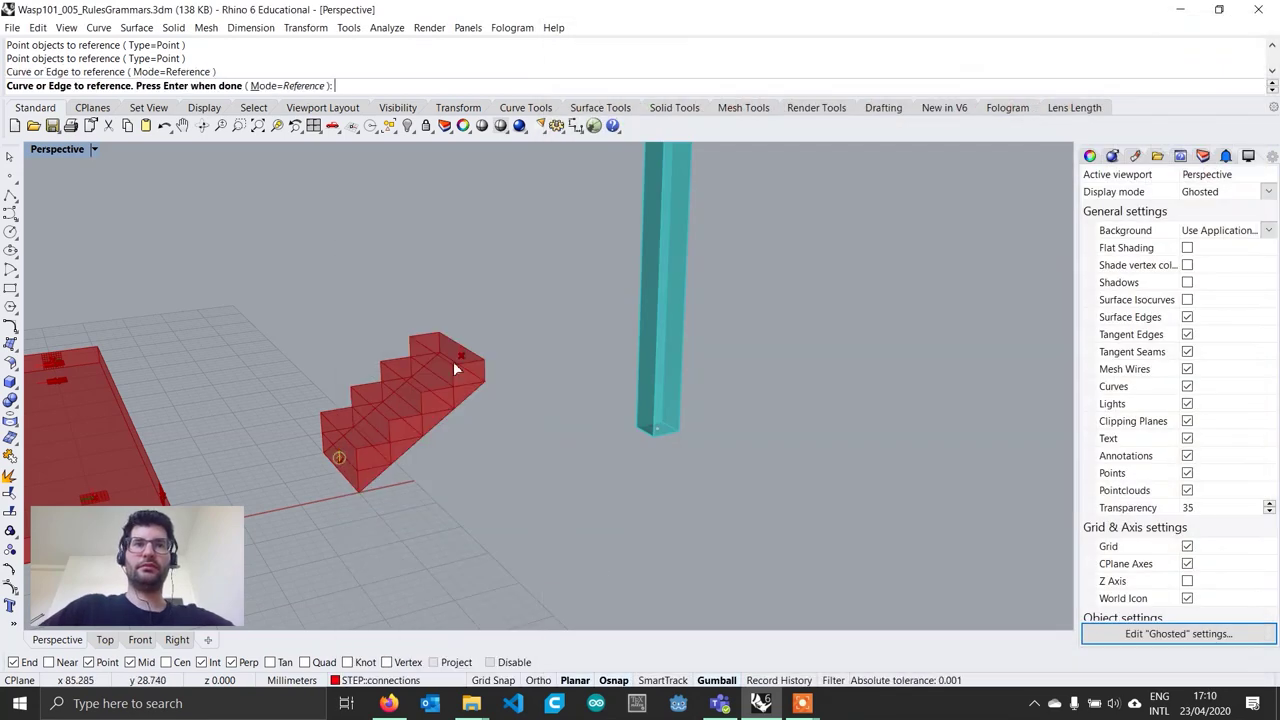
click(458, 348)
key(Return)
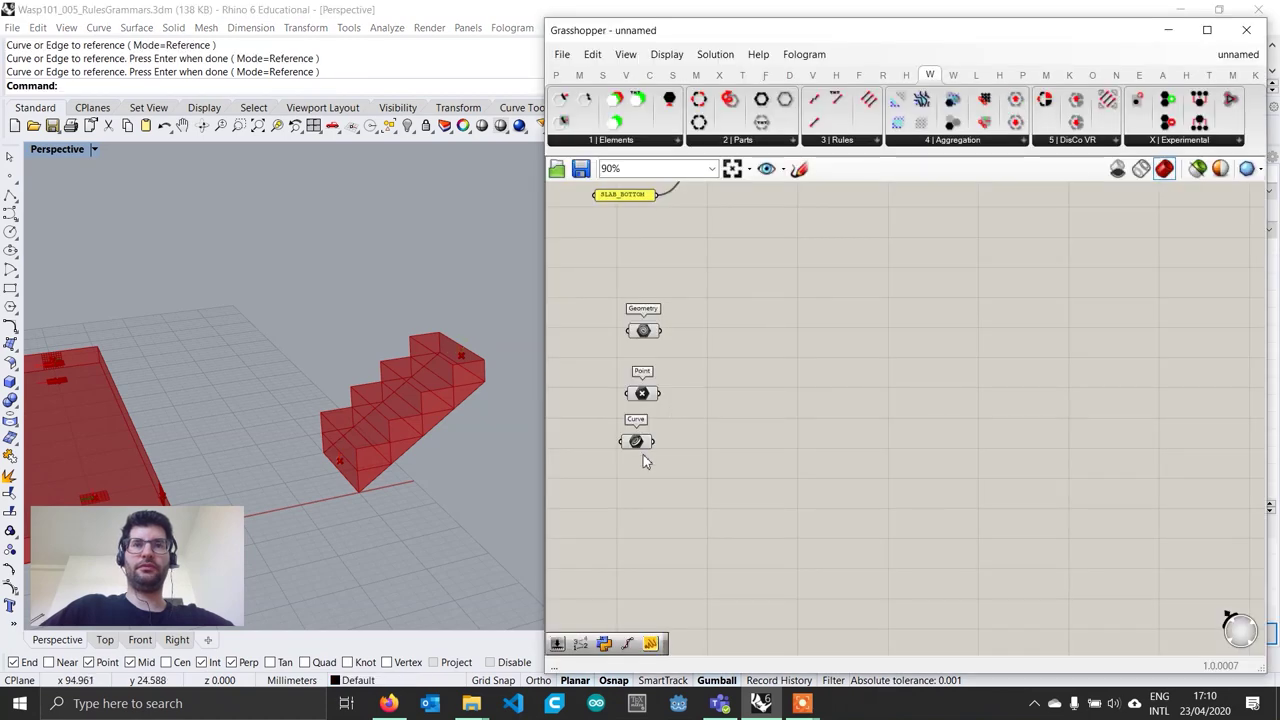
Add a Wasp_Connection From Direction component and connect the stair's Geometry, Point and Curve to GEO, CEN and UP
scroll(678, 415, up, 1)
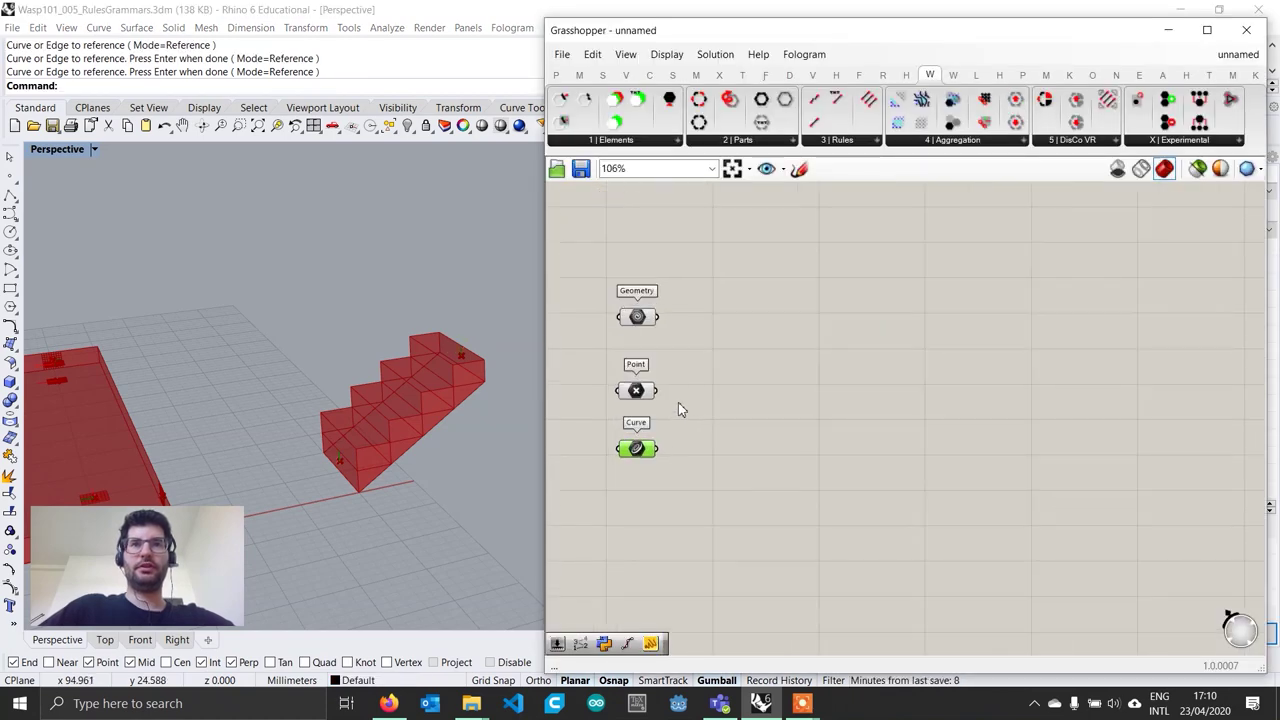
scroll(680, 405, up, 1)
click(617, 140)
drag(638, 172, 784, 416)
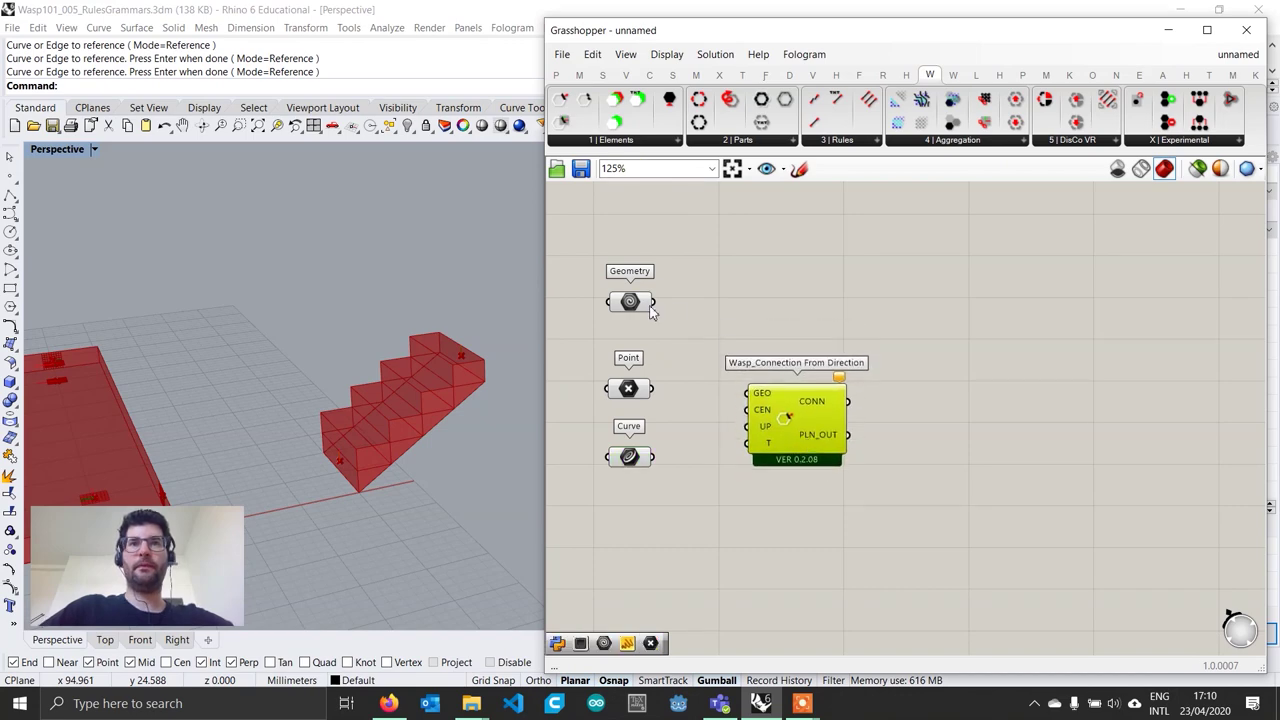
drag(693, 333, 748, 393)
drag(652, 388, 748, 410)
drag(800, 450, 799, 457)
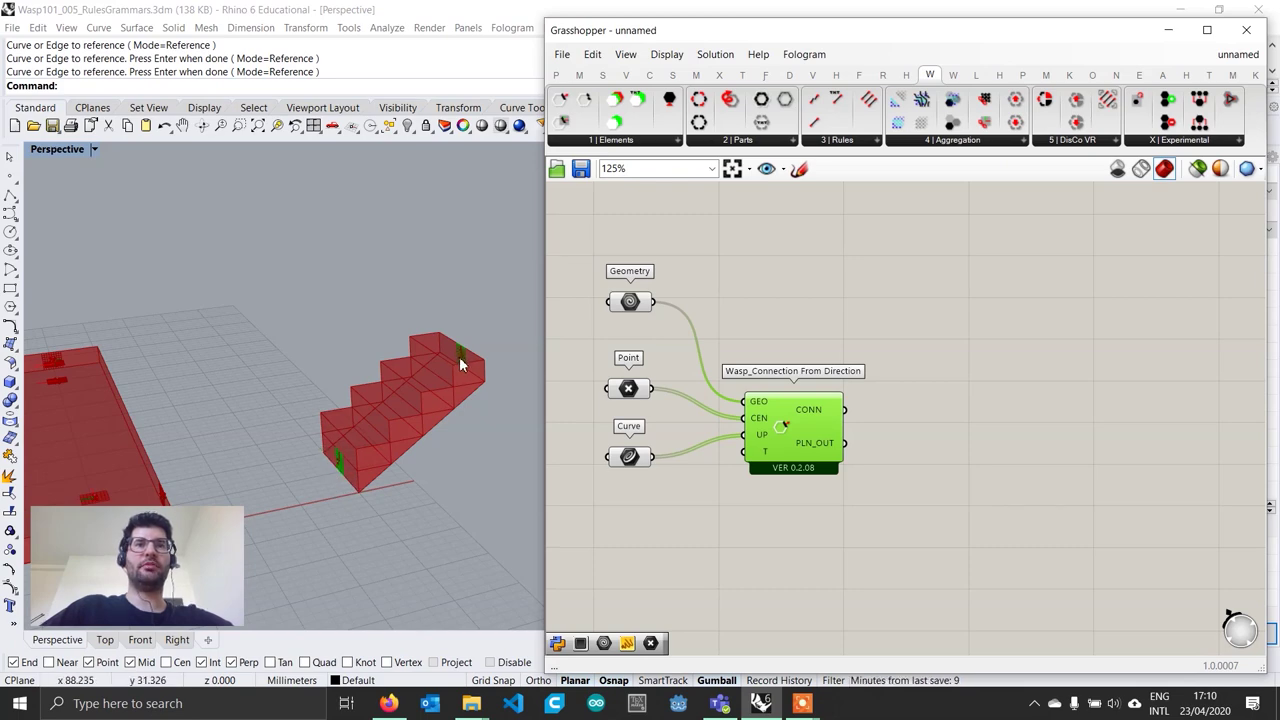
Add a panel below the stair's Curve parameter and turn off its Multiline Data option
right_drag(642, 515, 670, 509)
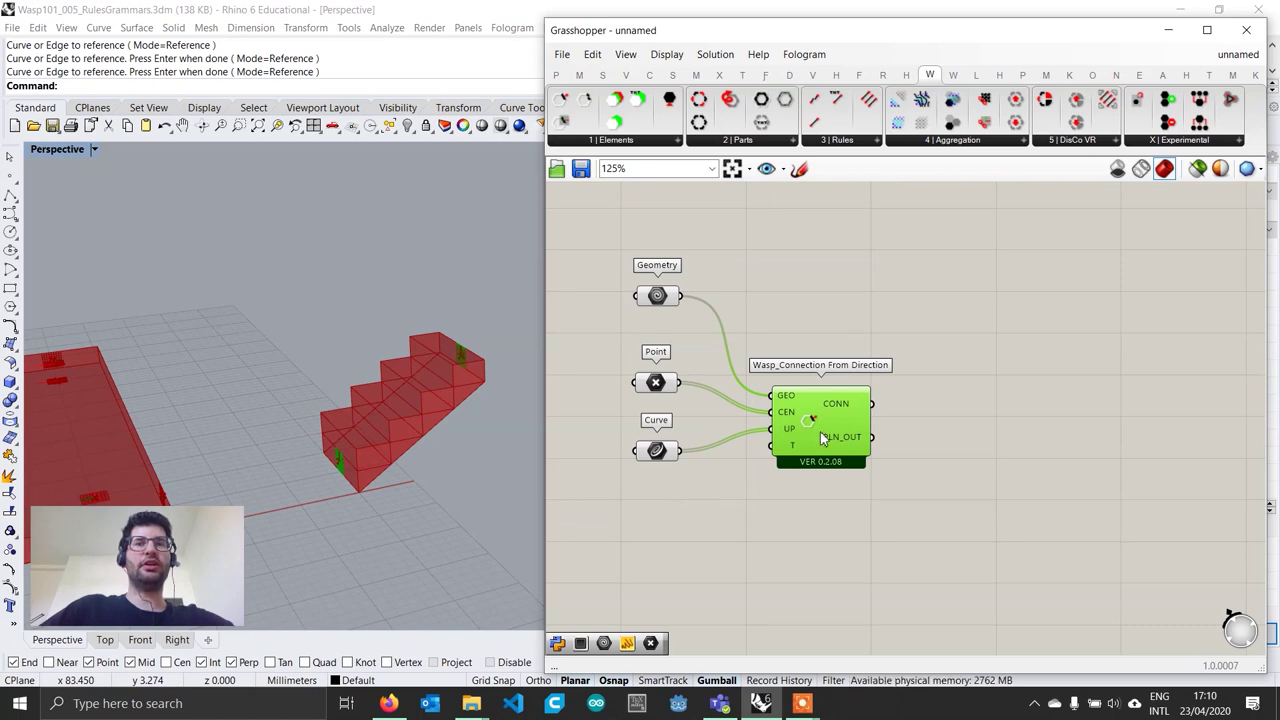
double_click(652, 522)
text(panel)
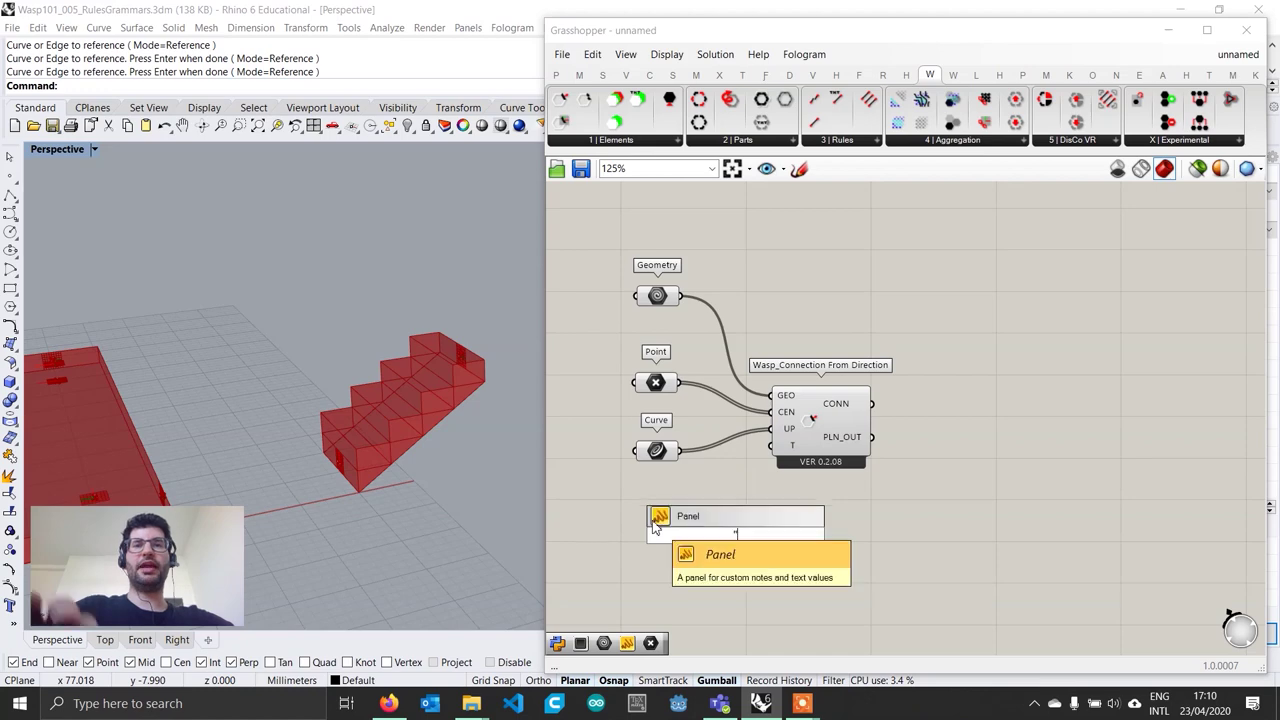
key(Return)
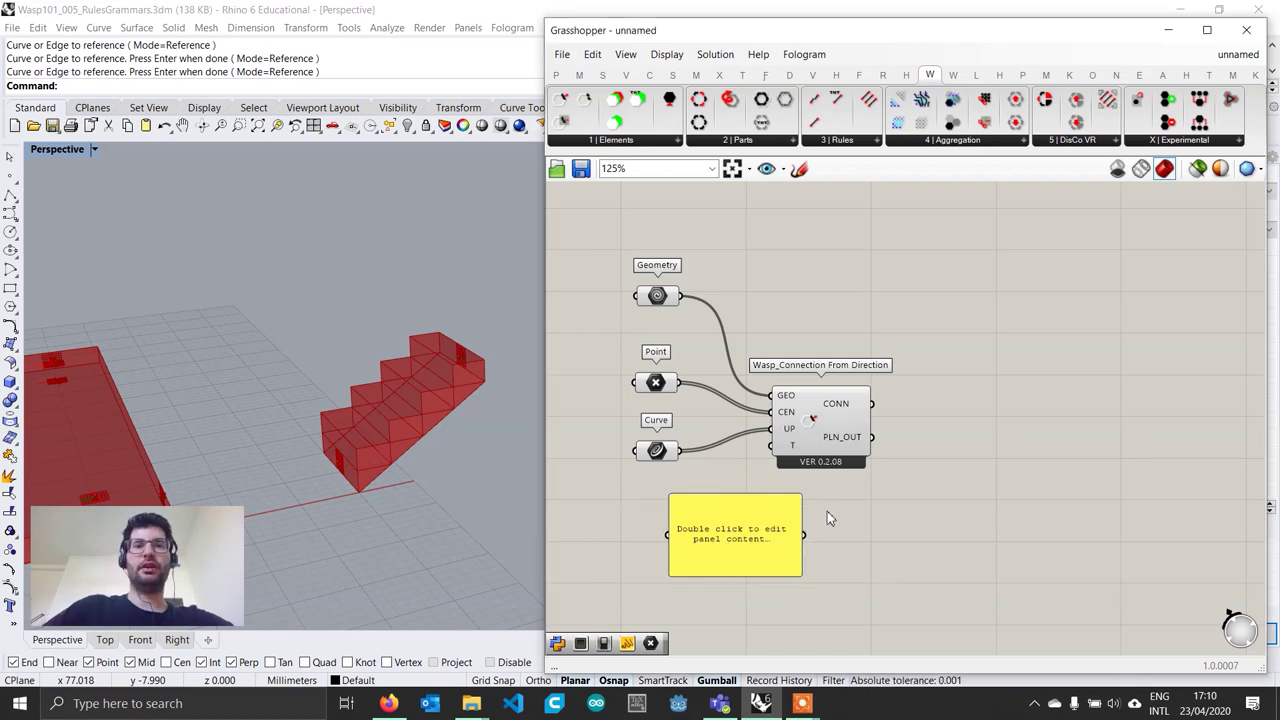
drag(773, 536, 707, 531)
right_click(660, 533)
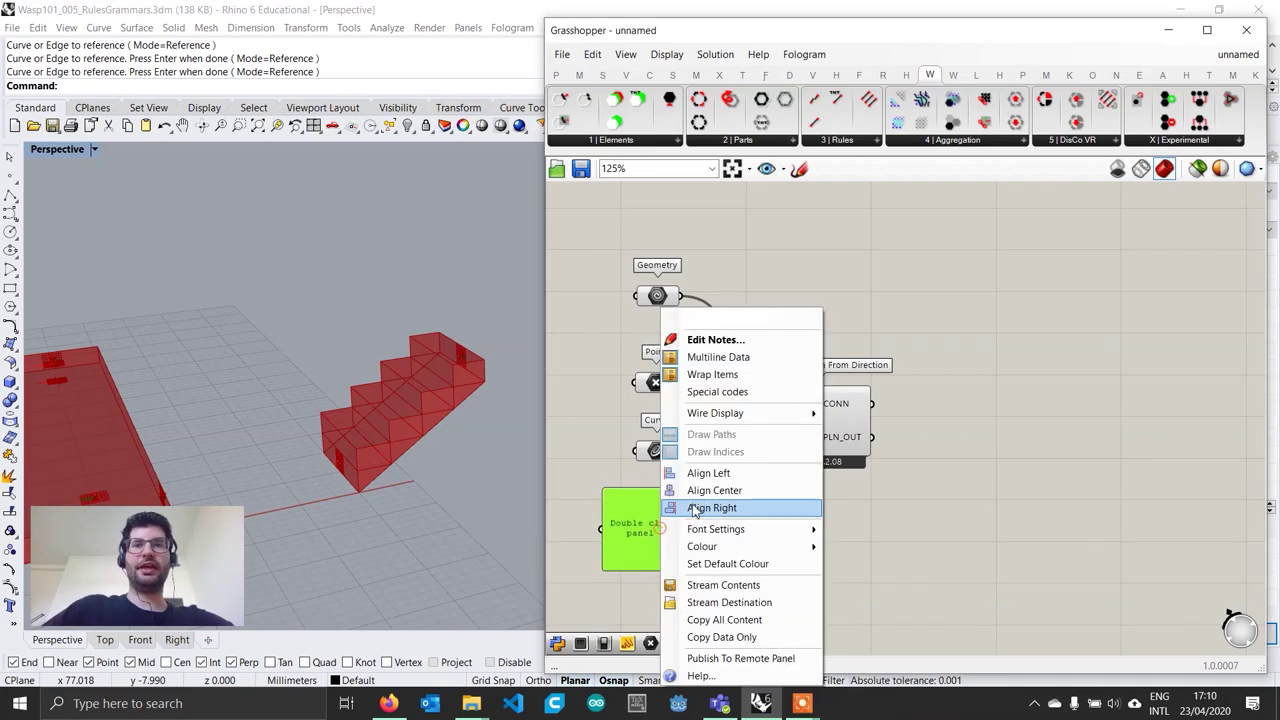
click(727, 356)
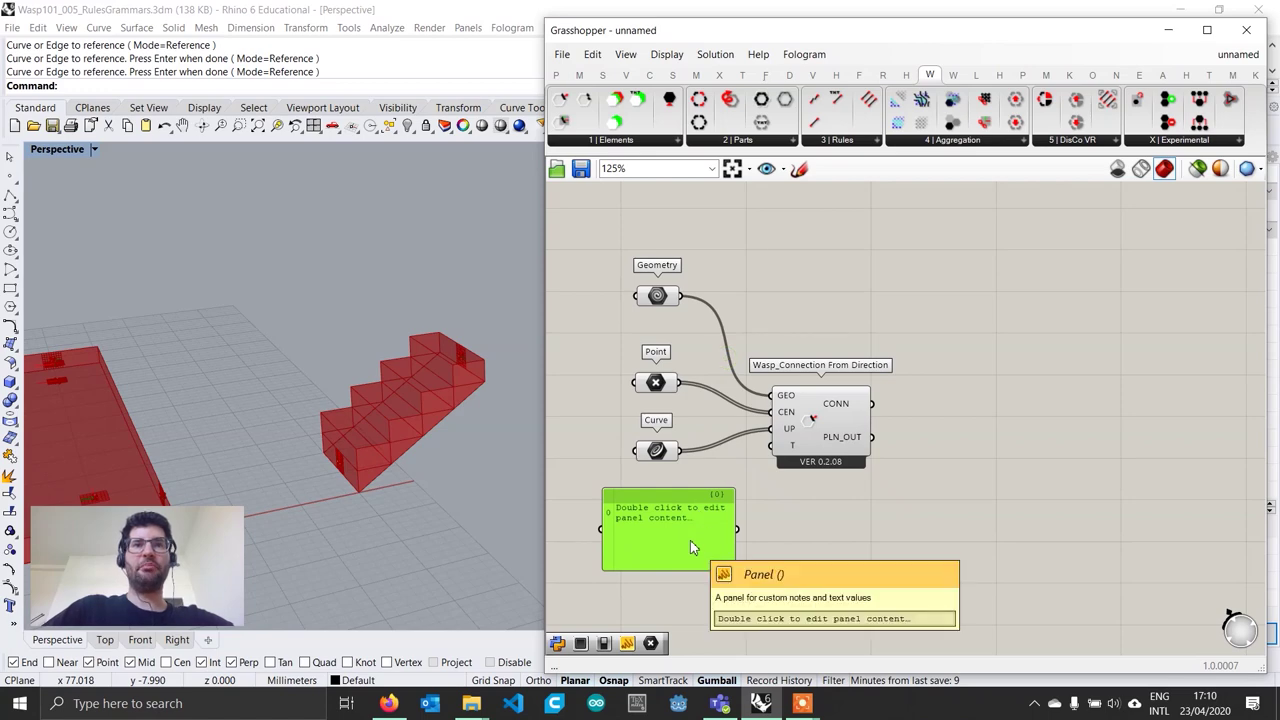
Enter STEP_BOTTOM and STEP_TOP on separate lines of the panel and connect it to the connection component's T input
double_click(690, 540)
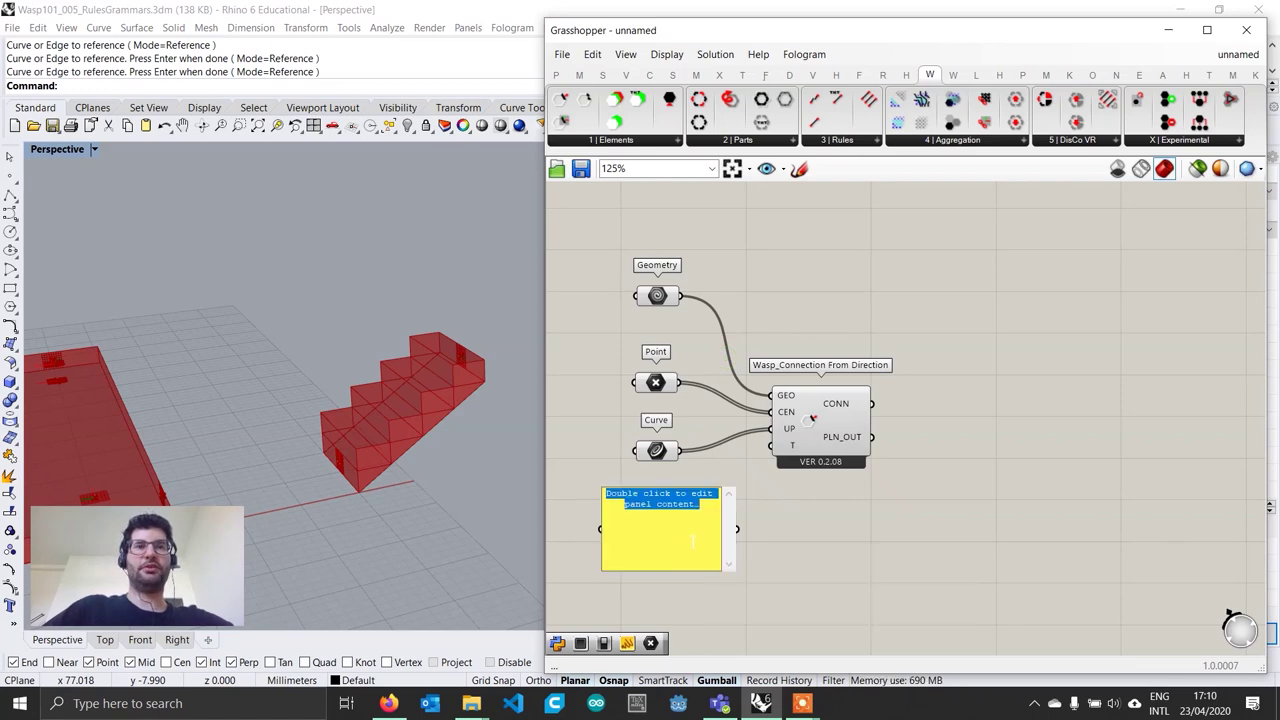
text(S)
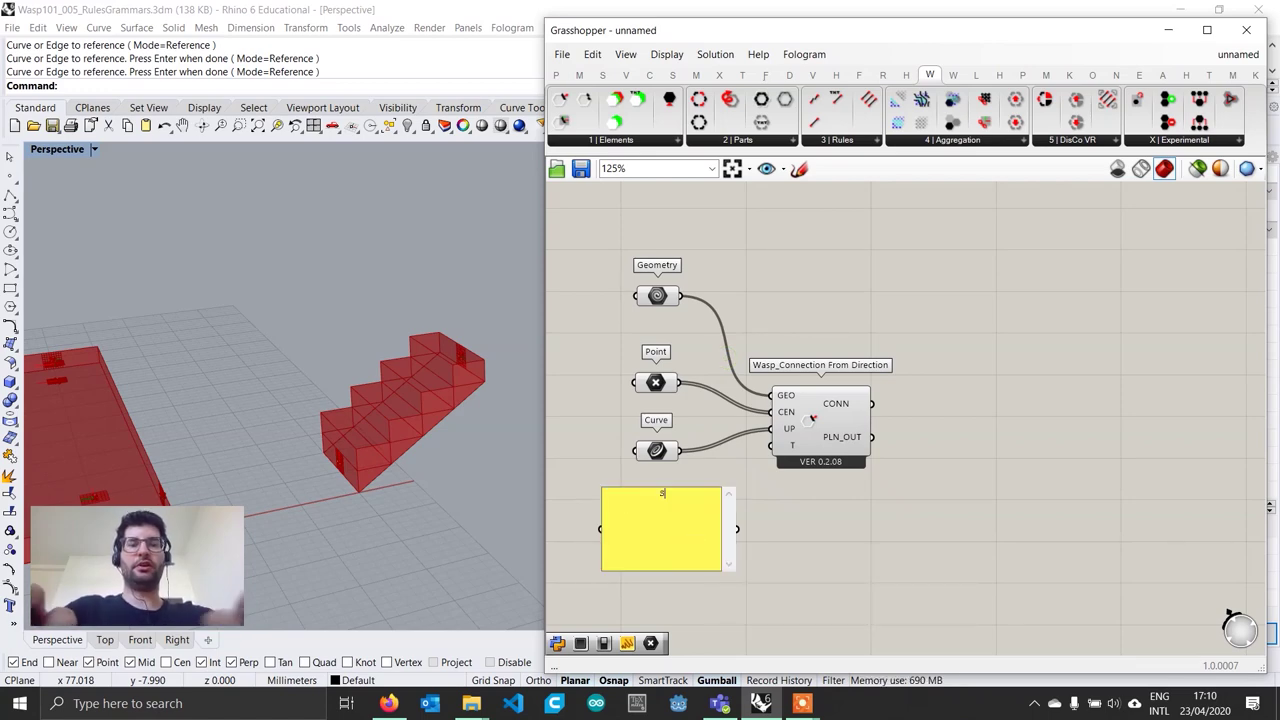
text(TEP_BOTTOM)
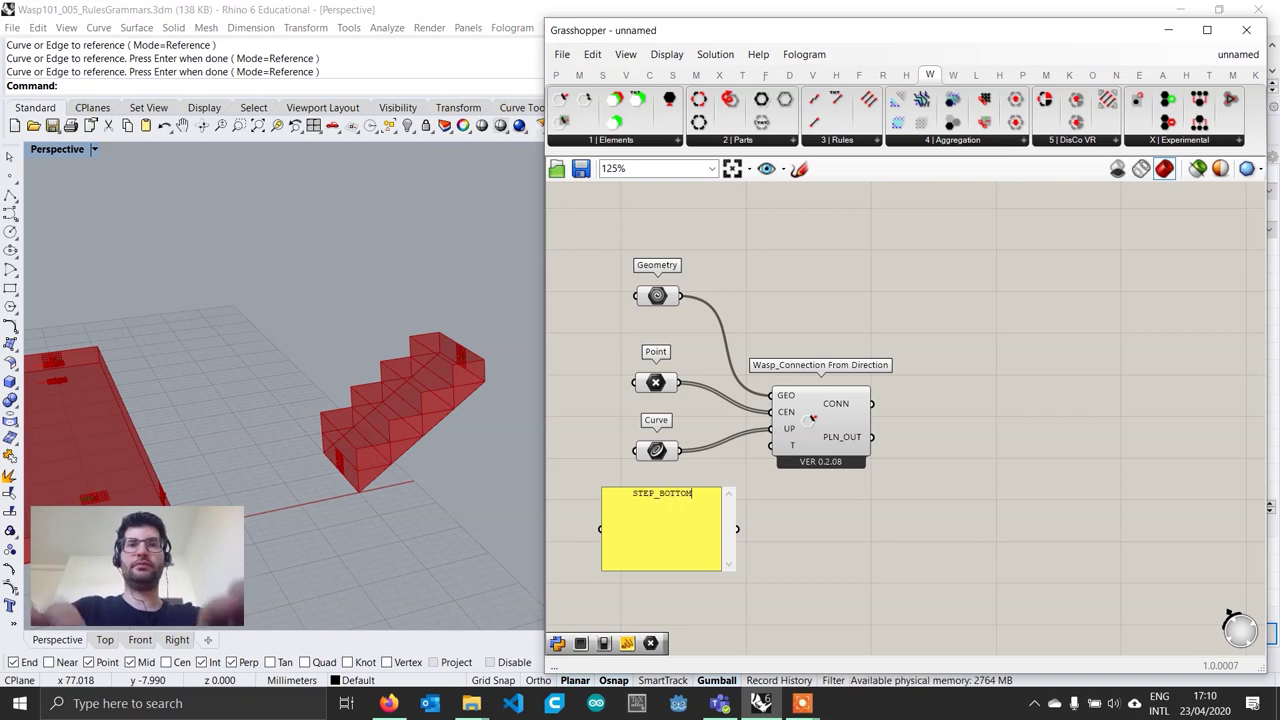
key(ctrl+Return)
double_click(690, 540)
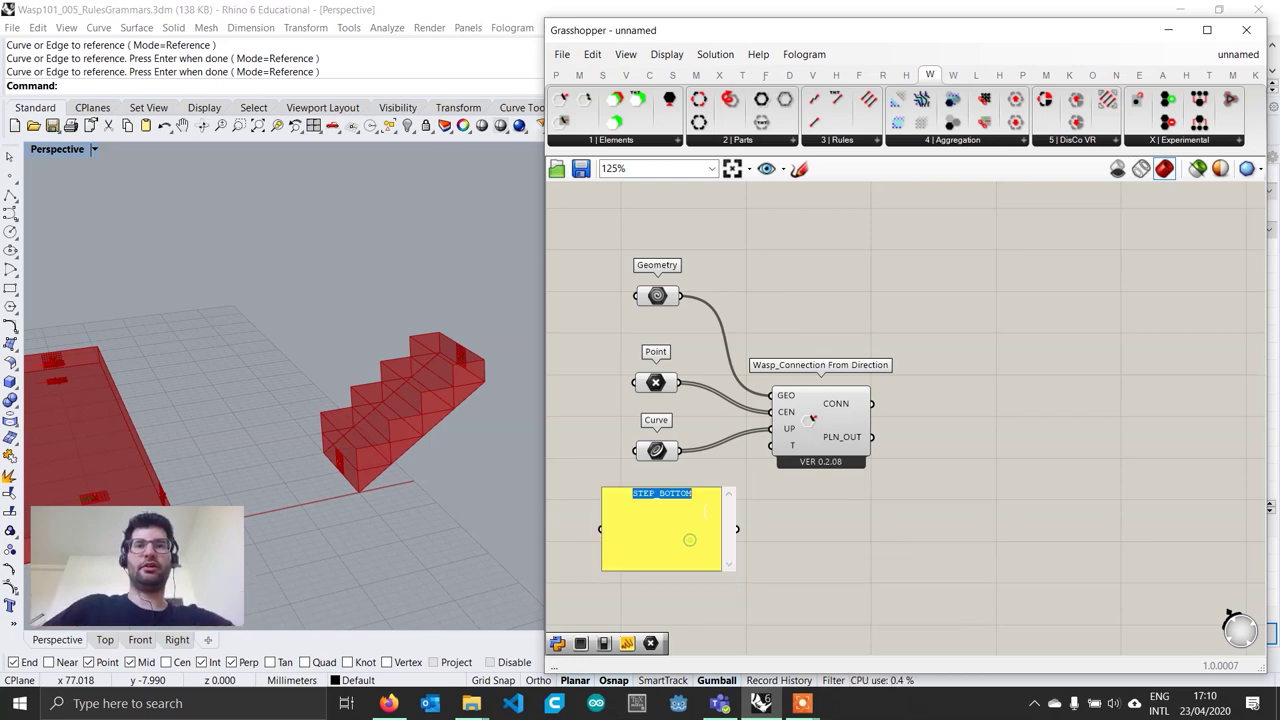
click(704, 500)
key(Return)
text(STEP_TOP)
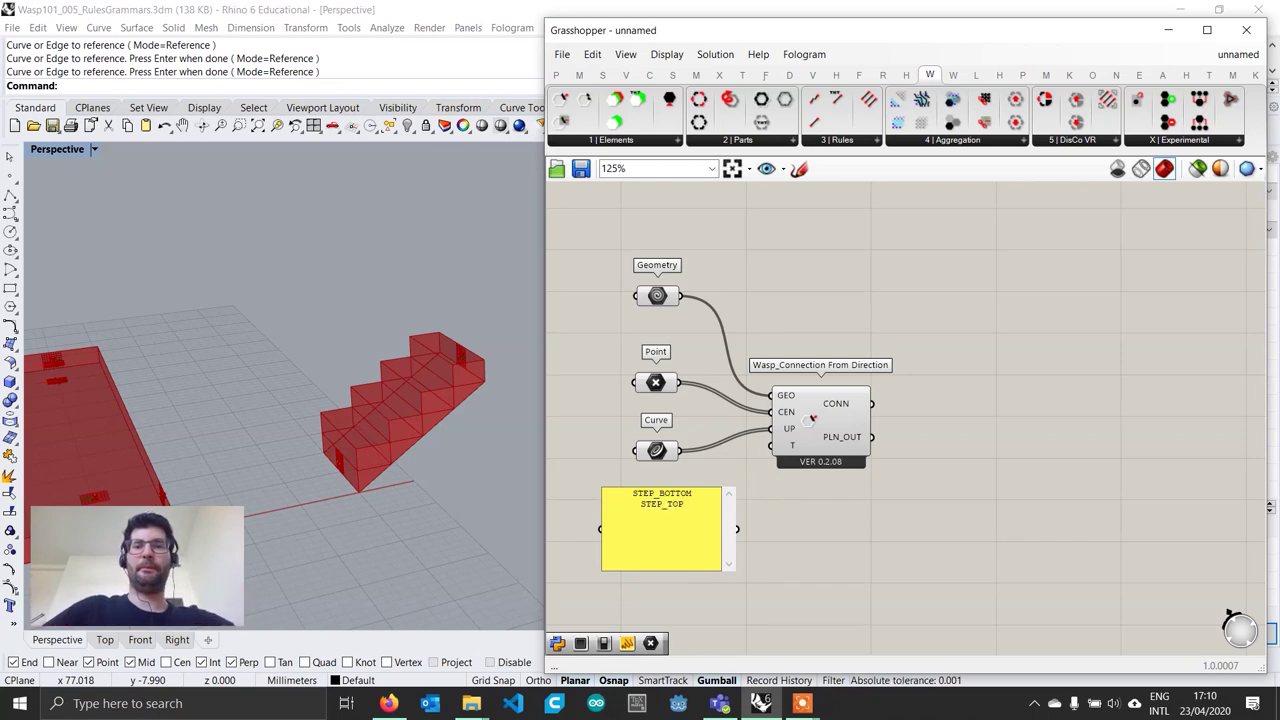
click(838, 513)
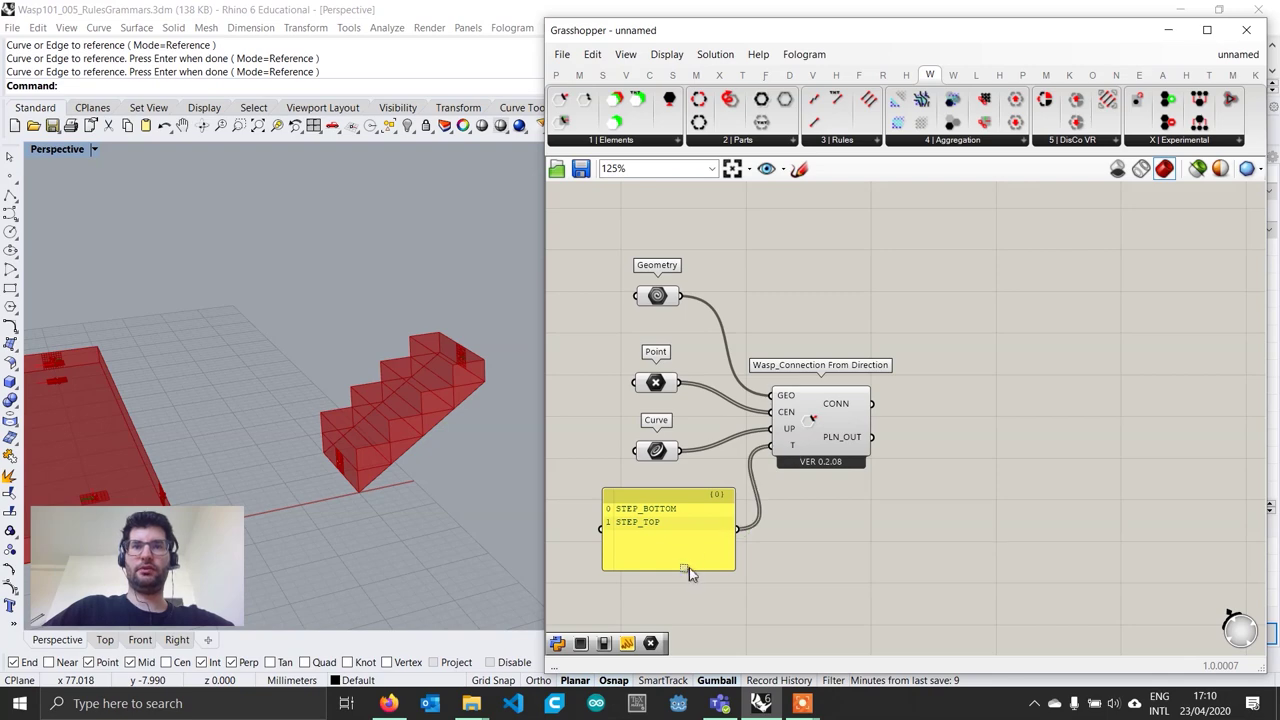
Shrink the STEP_BOTTOM/STEP_TOP panel and place it directly beneath the stair's Curve parameter
drag(688, 568, 657, 506)
mouse_move(855, 415)
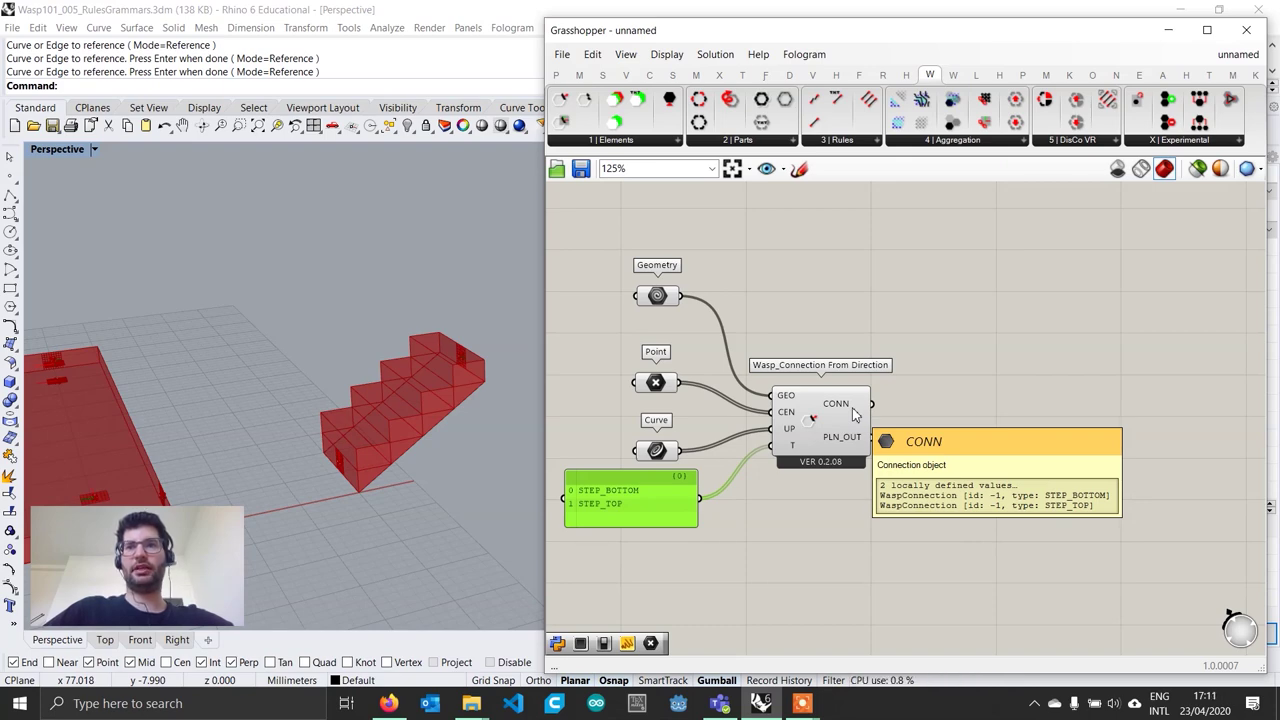
scroll(624, 473, down, 2)
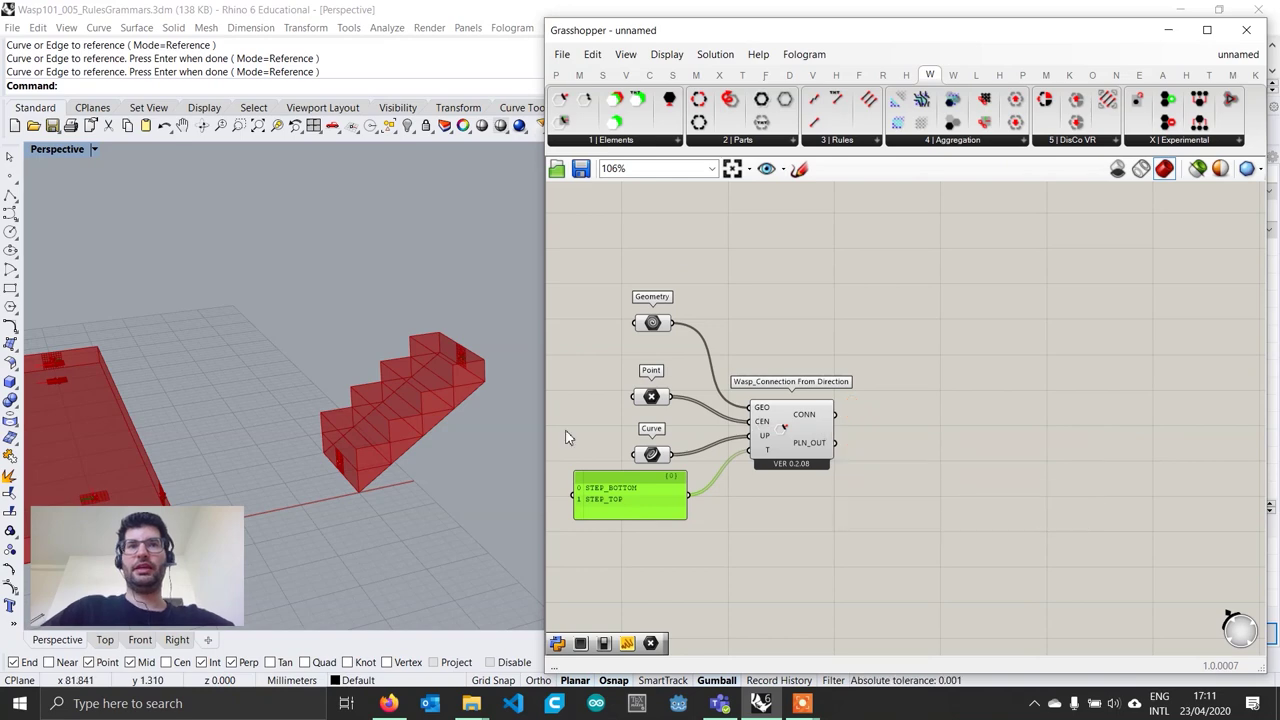
Add a Wasp_Basic Part with a STEP panel as NAME, and connect the stair's Geometry to GEO and its CONN output to CONN
click(750, 141)
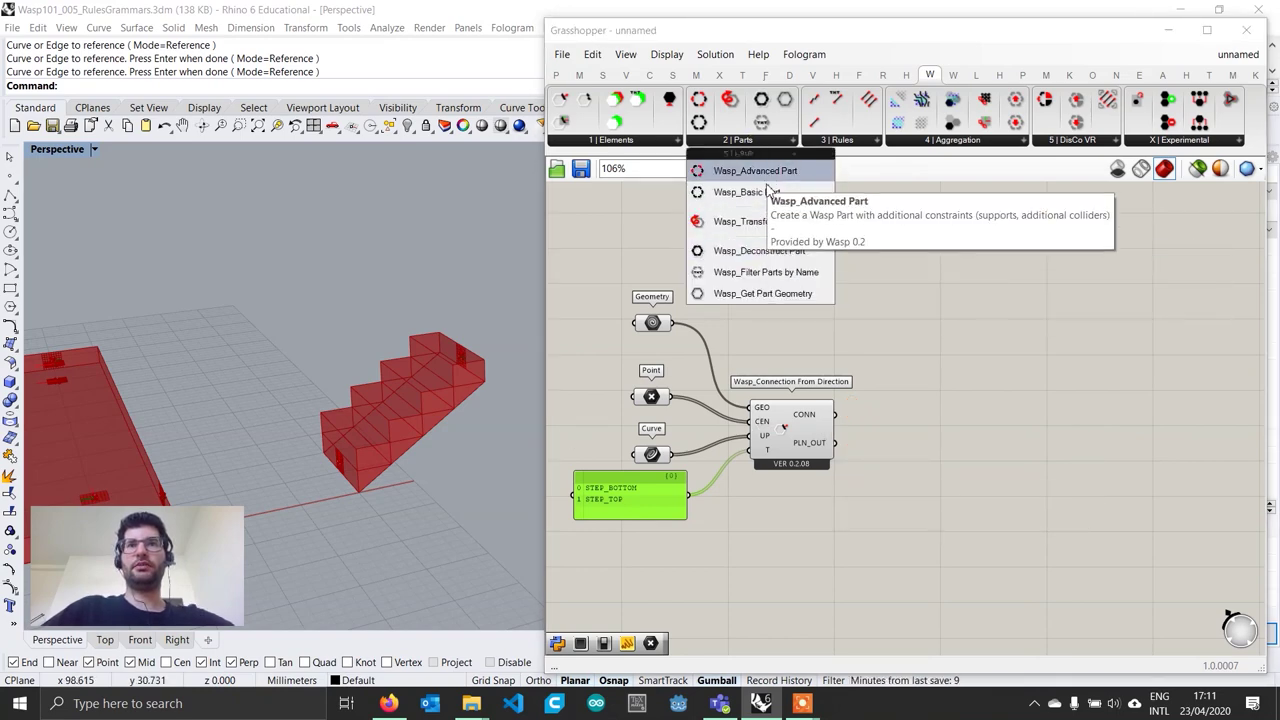
drag(760, 200, 985, 335)
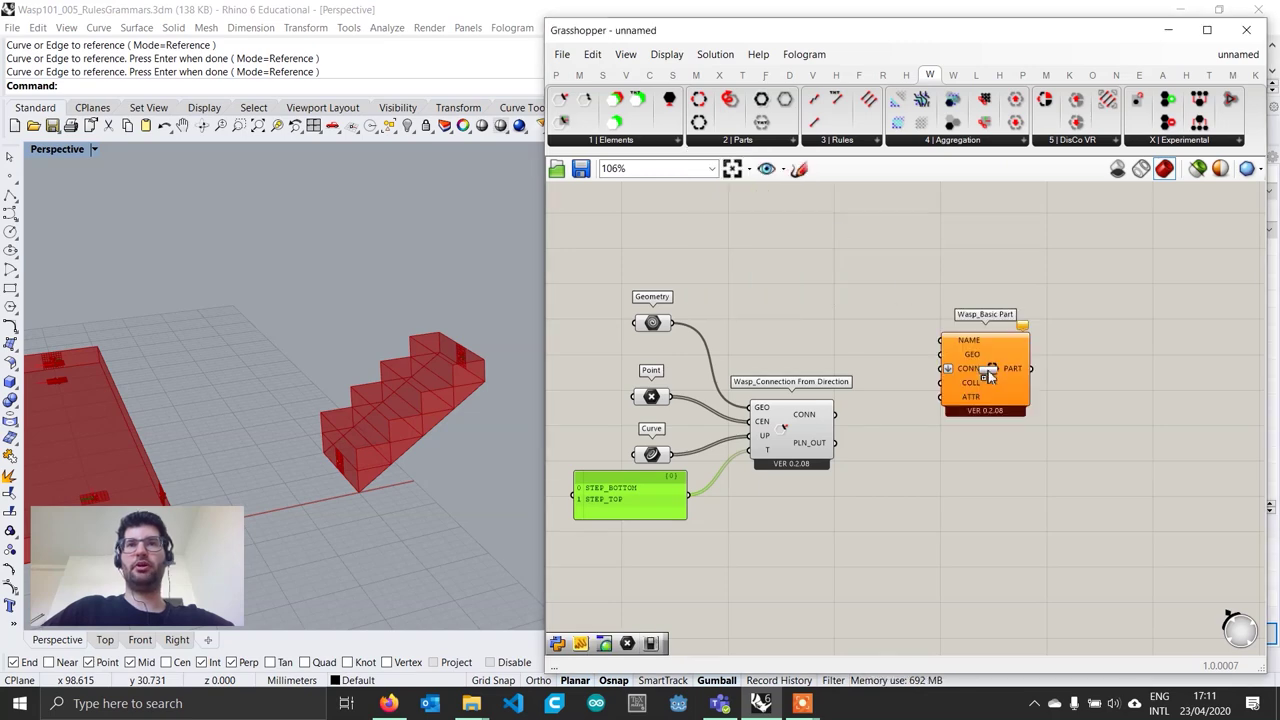
double_click(870, 285)
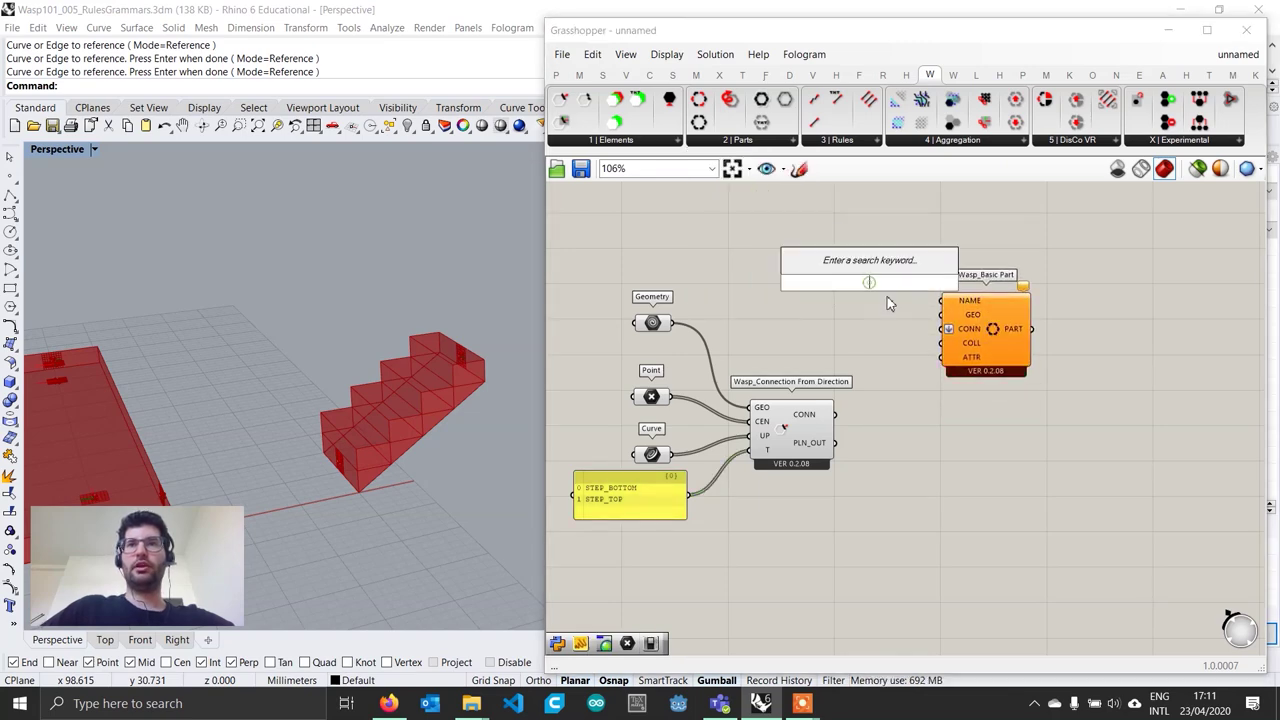
text("STEP)
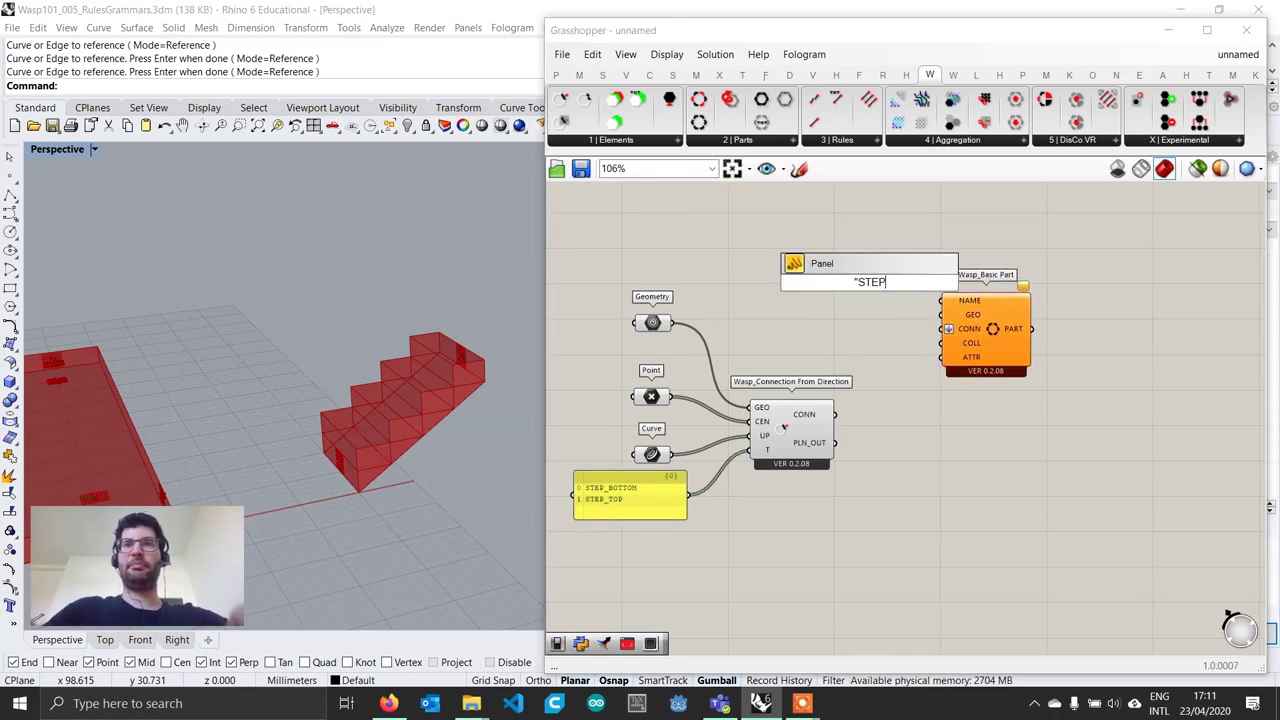
key(Return)
drag(892, 284, 940, 293)
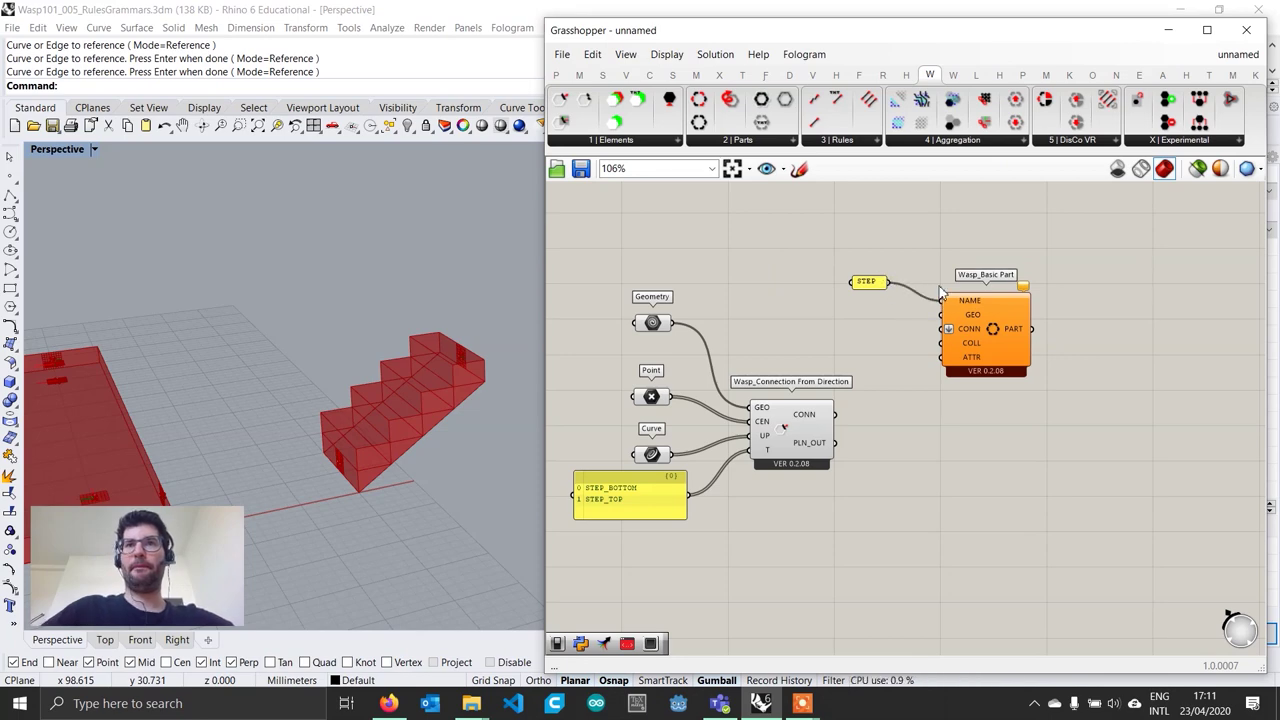
drag(672, 323, 940, 322)
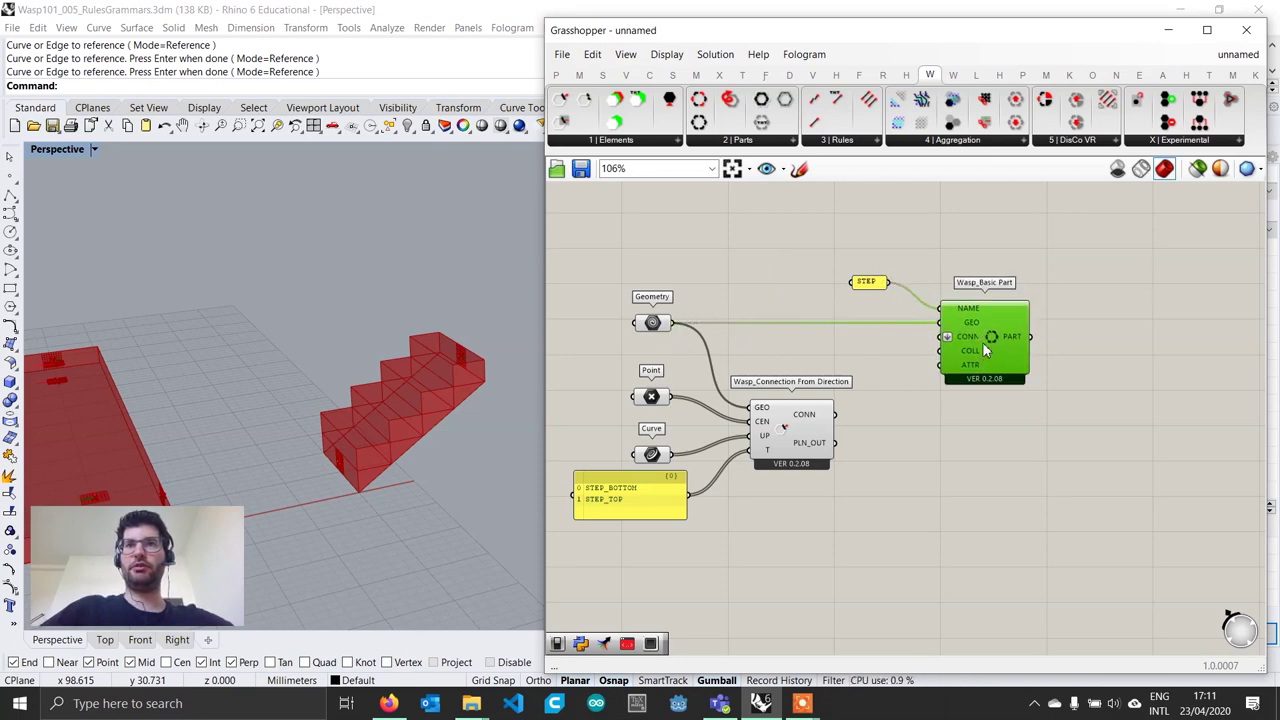
drag(835, 414, 941, 337)
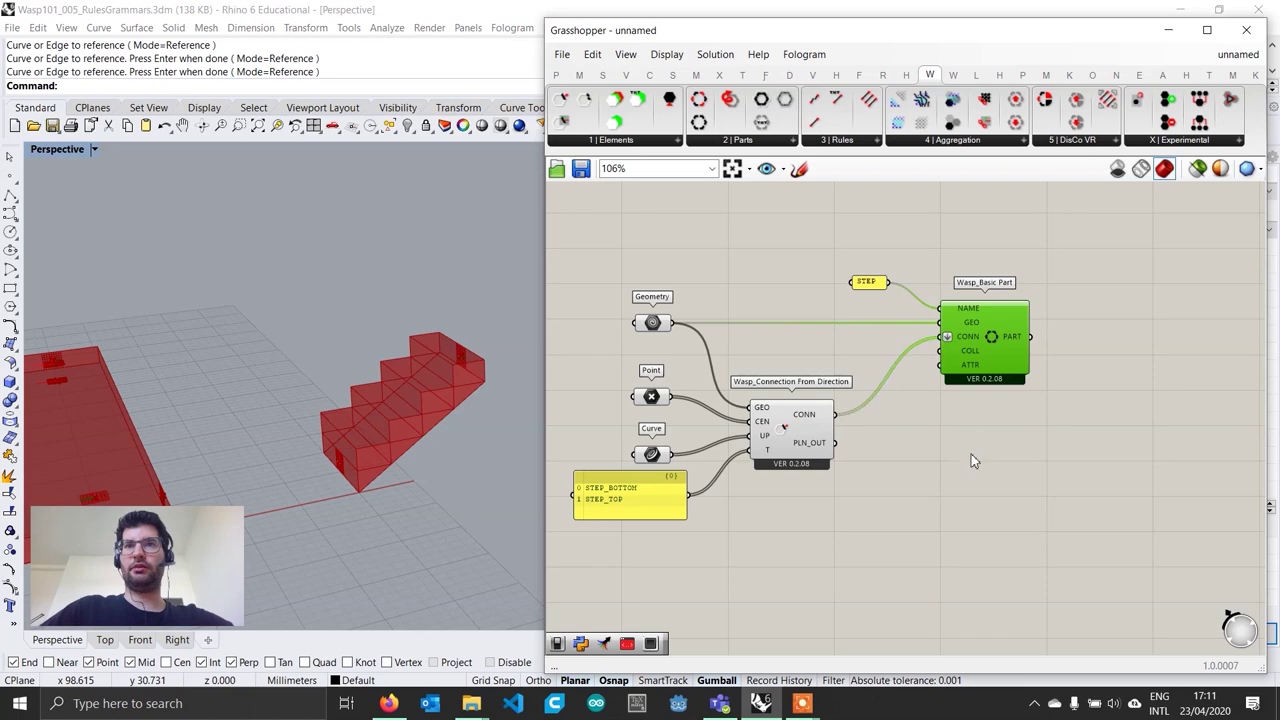
Duplicate the whole stair part definition and place the copy below the original
drag(1096, 591, 607, 251)
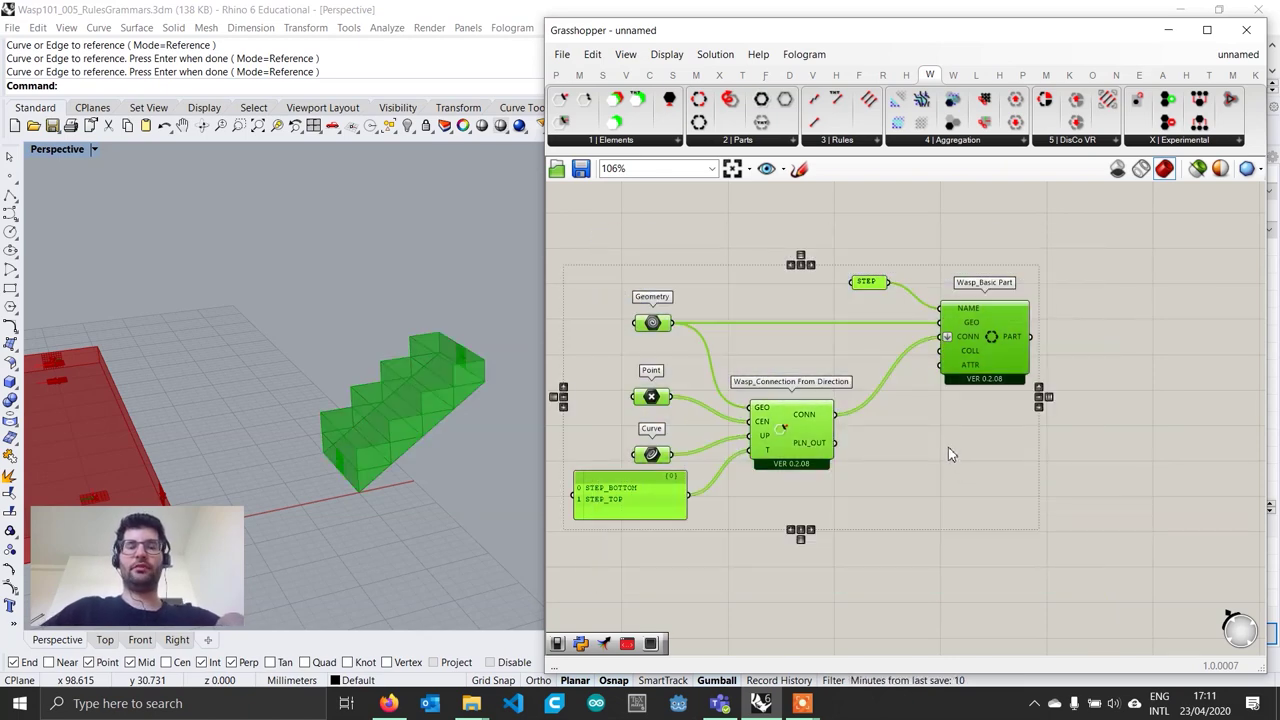
key(ctrl+c)
key(ctrl+v)
right_drag(993, 362, 991, 336)
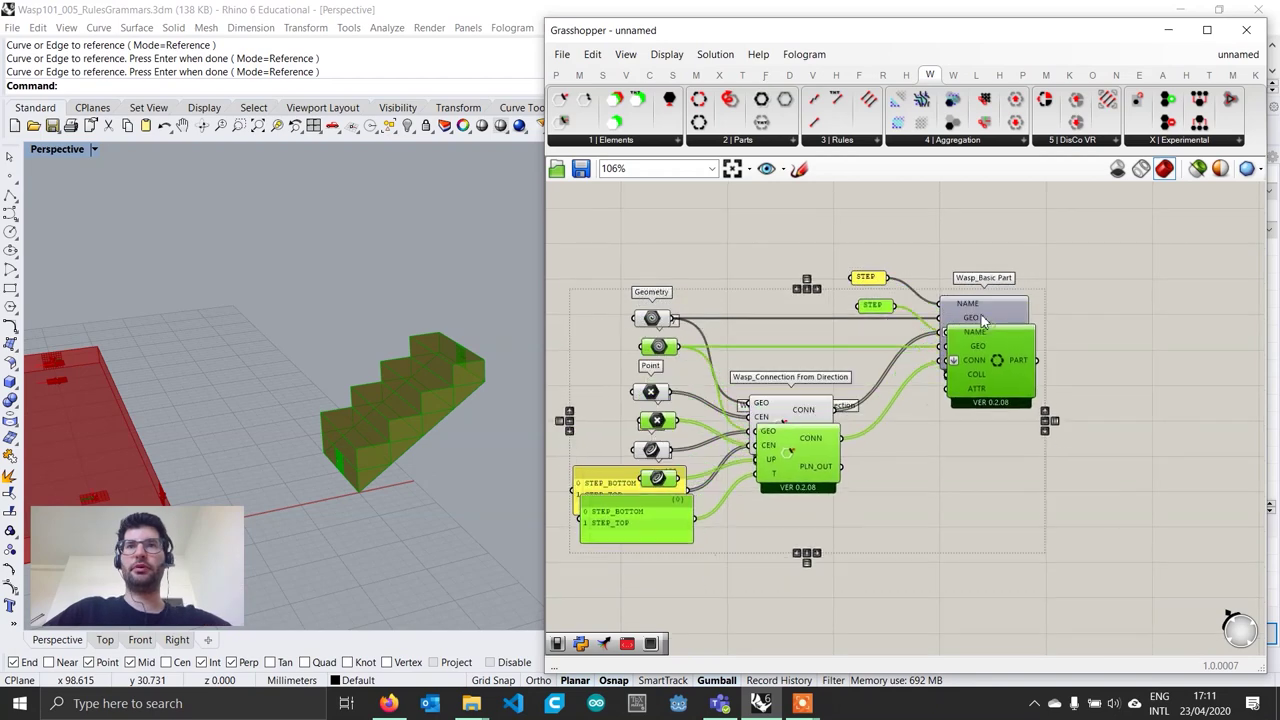
scroll(995, 338, down, 4)
drag(995, 338, 990, 478)
scroll(909, 495, up, 3)
scroll(909, 495, up, 1)
click(943, 433)
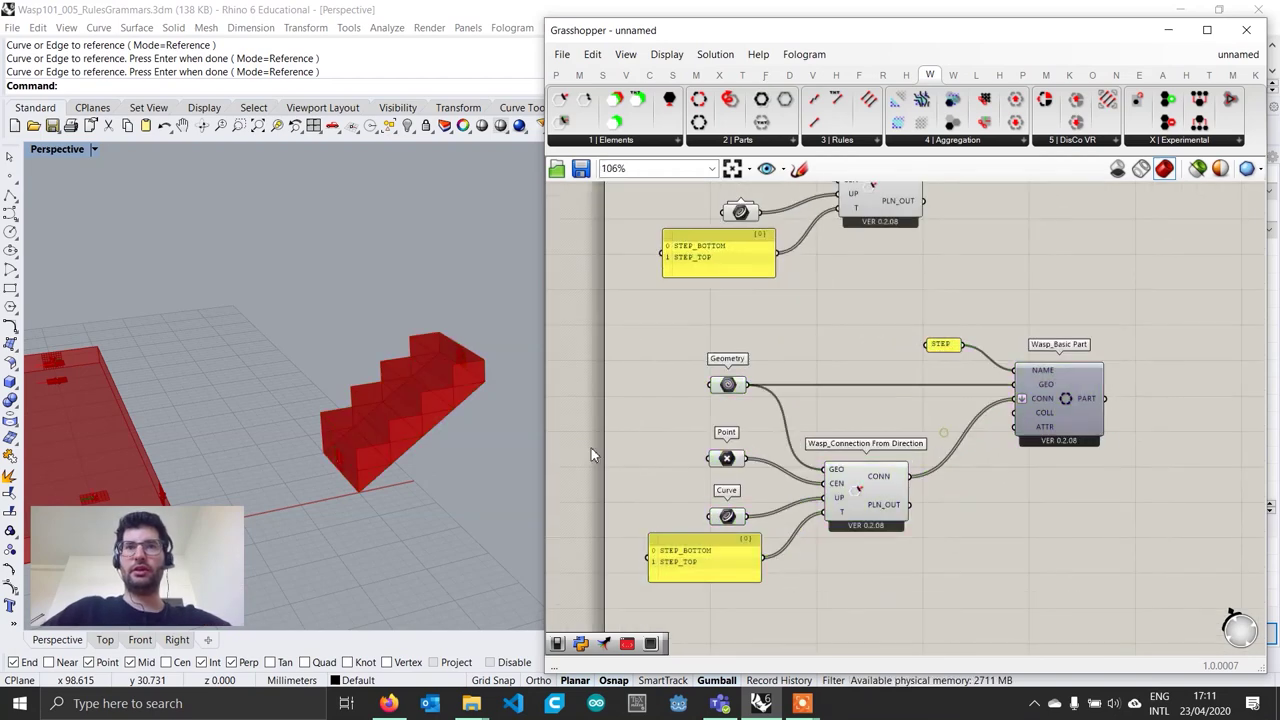
Reference the column solid in the copied definition's Geometry parameter
scroll(427, 428, down, 7)
shift+right_drag(477, 413, 380, 445)
scroll(380, 445, up, 3)
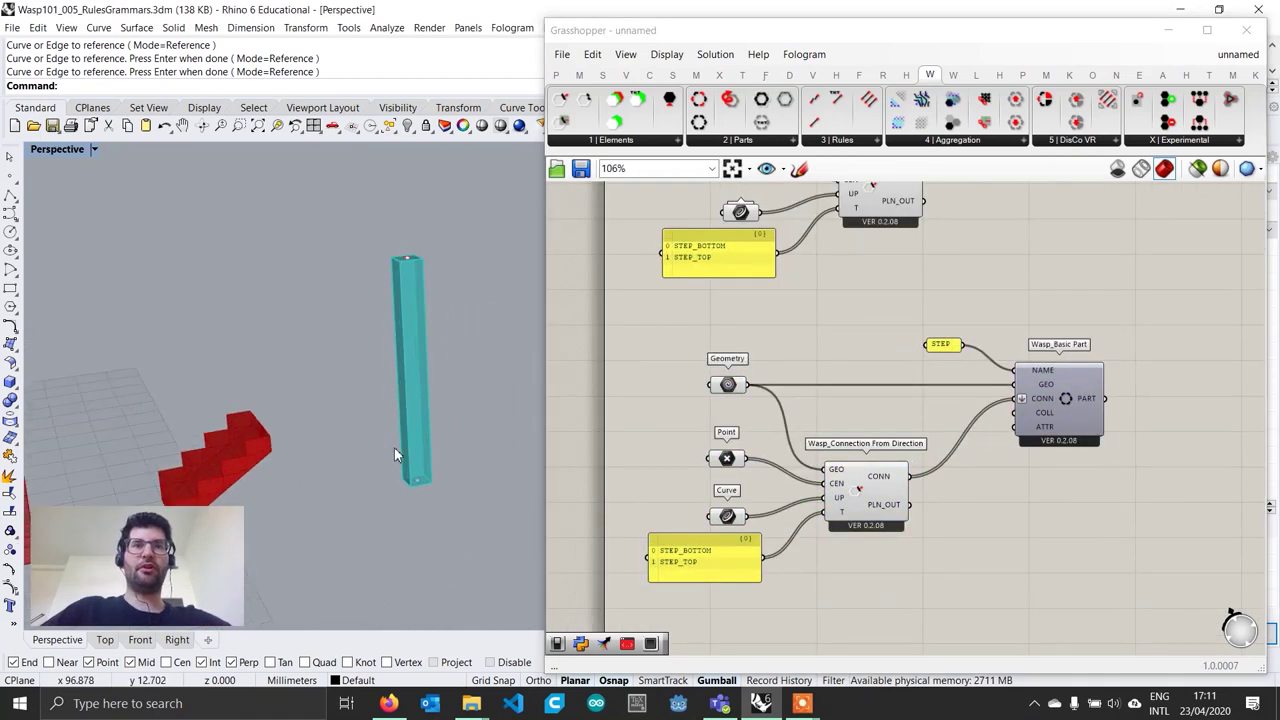
click(729, 386)
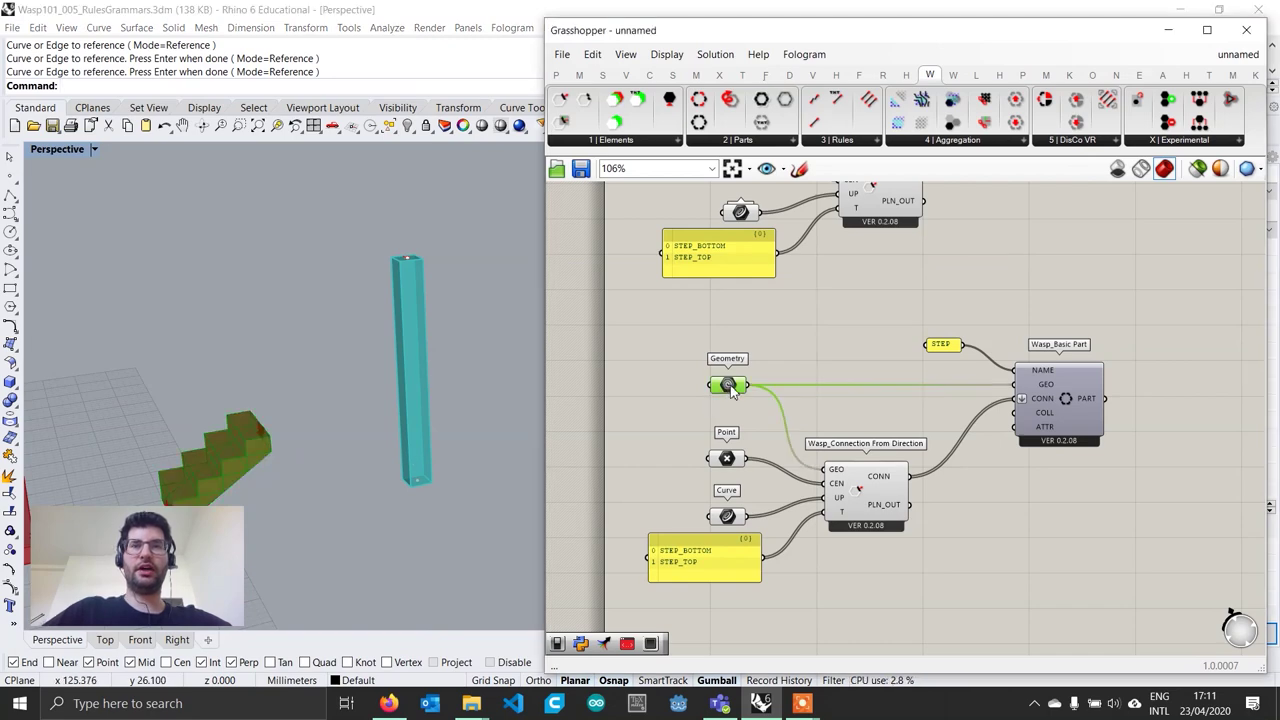
right_click(731, 388)
click(814, 563)
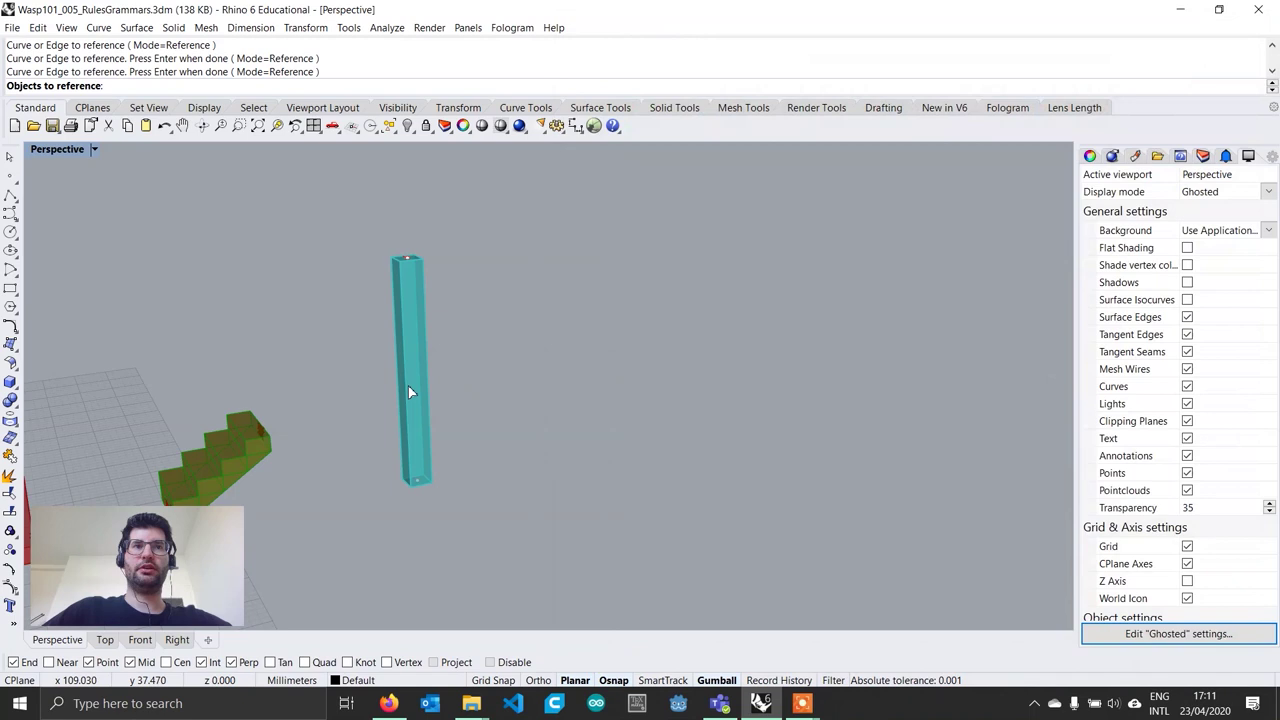
click(408, 386)
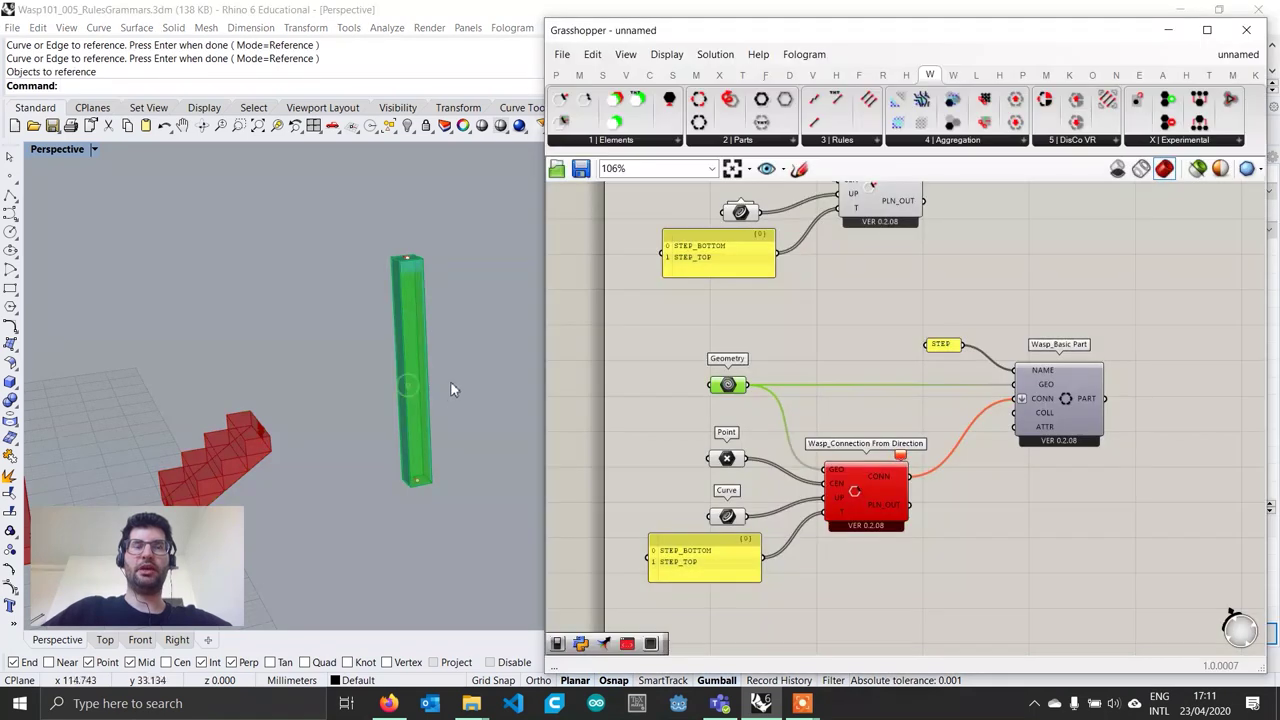
Hide the original column object in Rhino
click(428, 368)
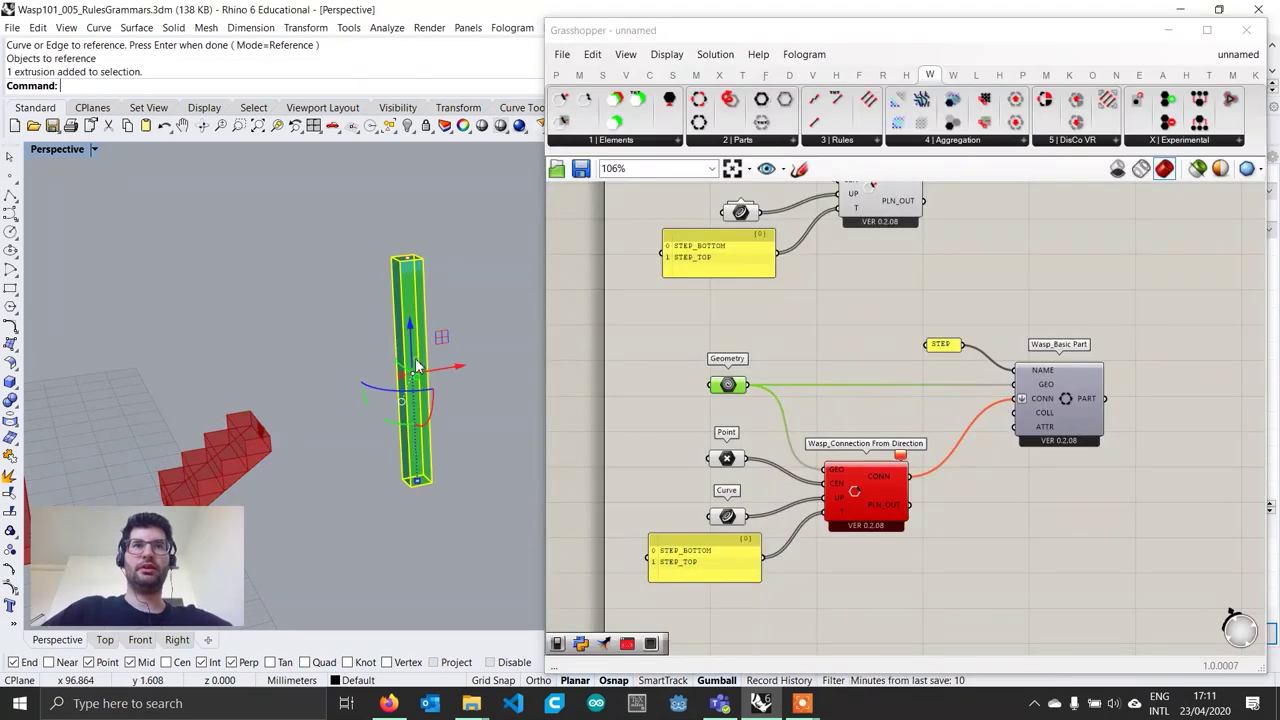
click(407, 126)
scroll(436, 465, up, 2)
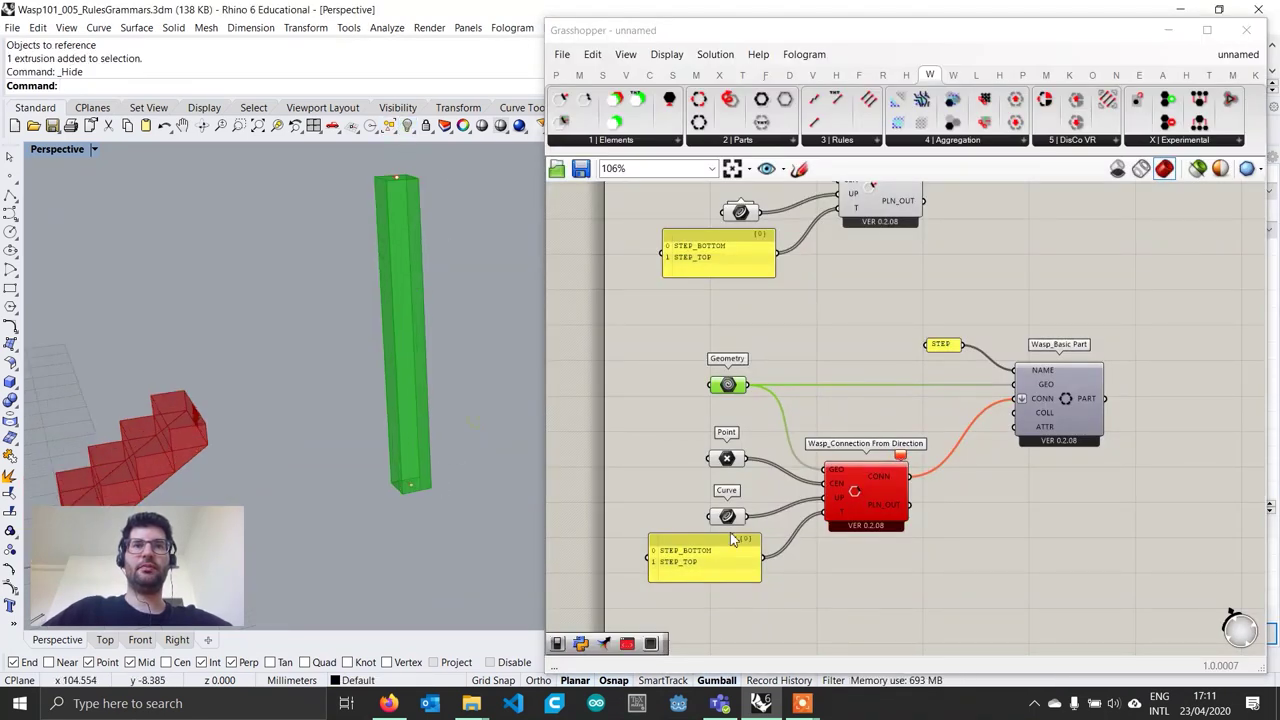
Set the copied Point parameter to the column's two connection points, bottom first and top second
click(727, 460)
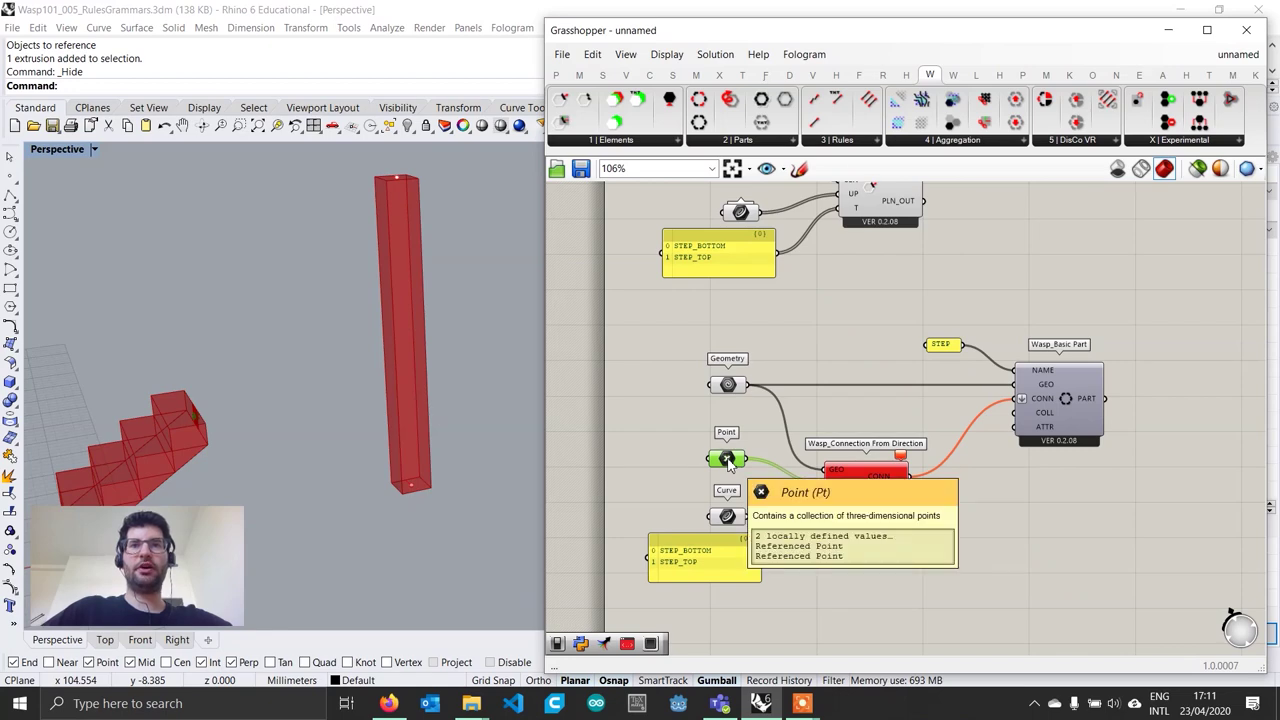
right_click(727, 460)
click(795, 580)
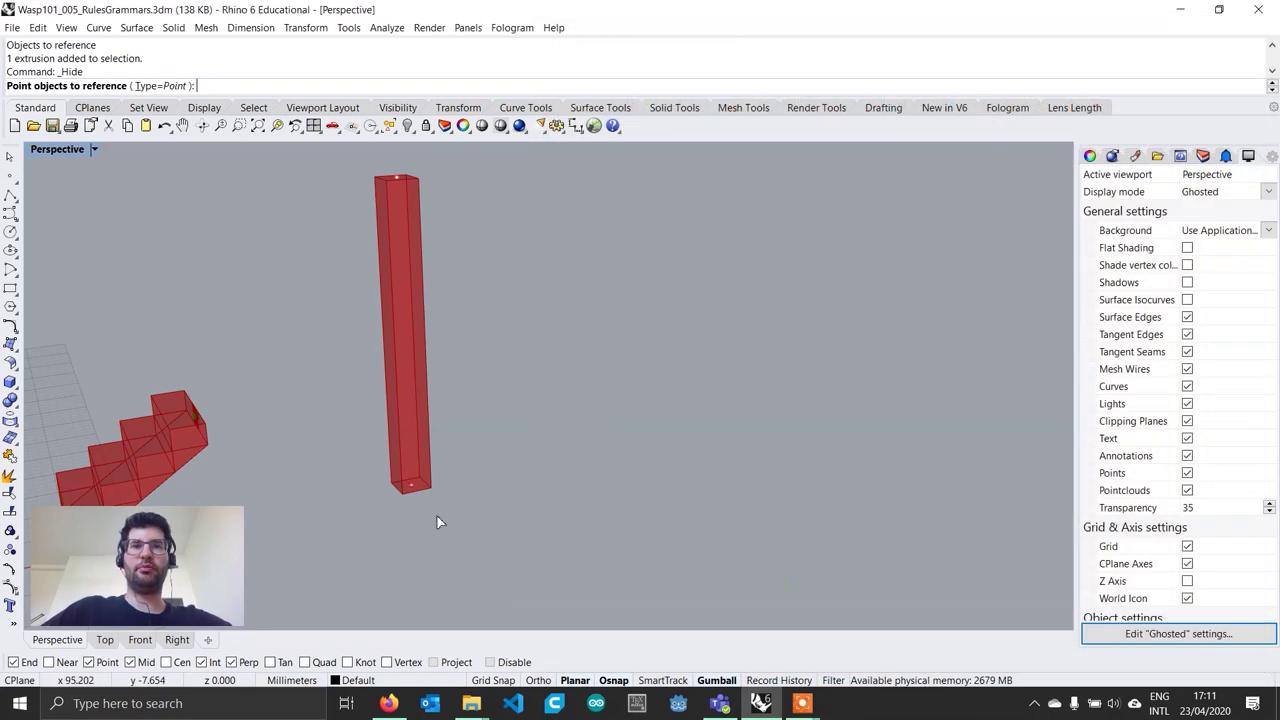
click(411, 489)
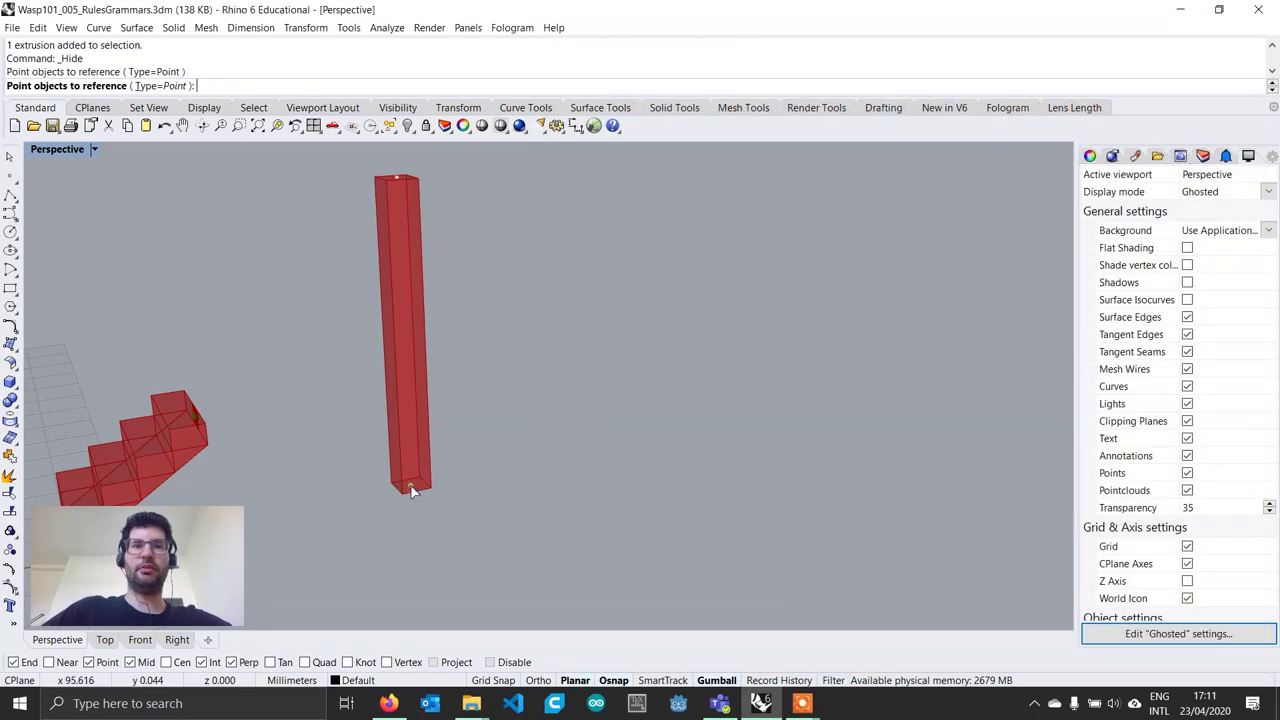
click(397, 179)
key(Return)
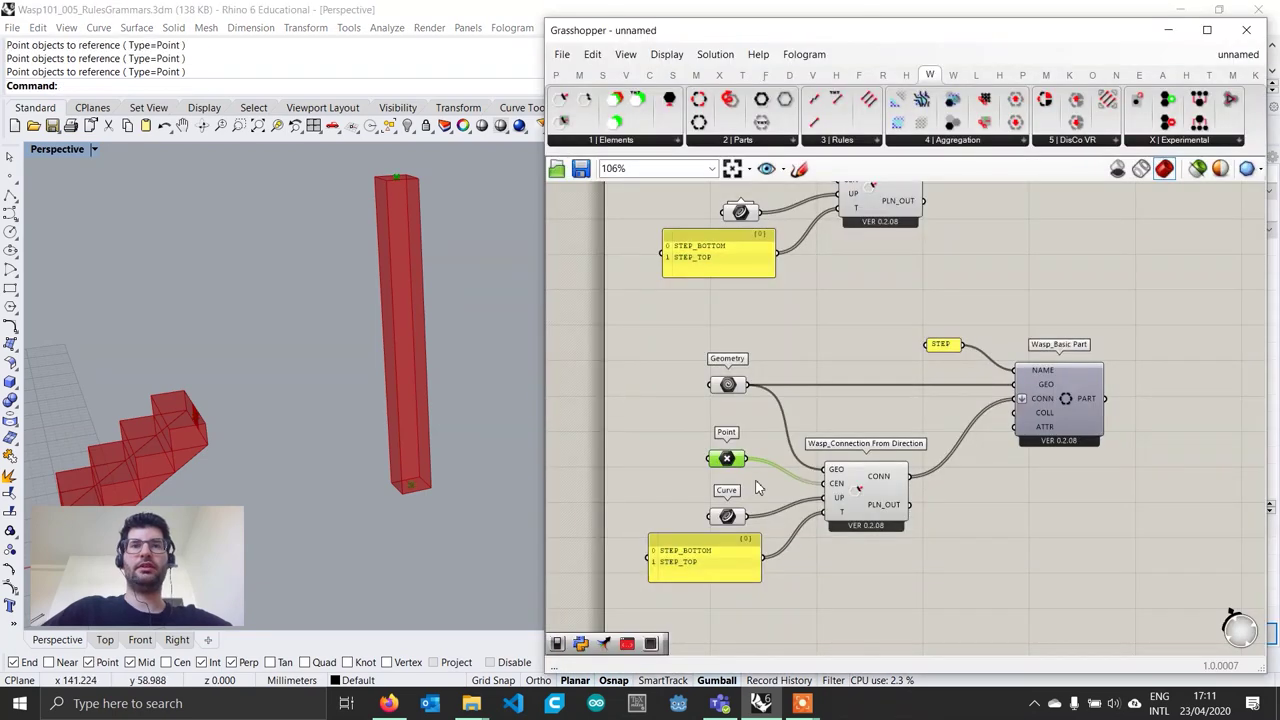
Set the copied Curve parameter to the column's two connection curves, bottom first and top second
click(729, 517)
right_click(729, 517)
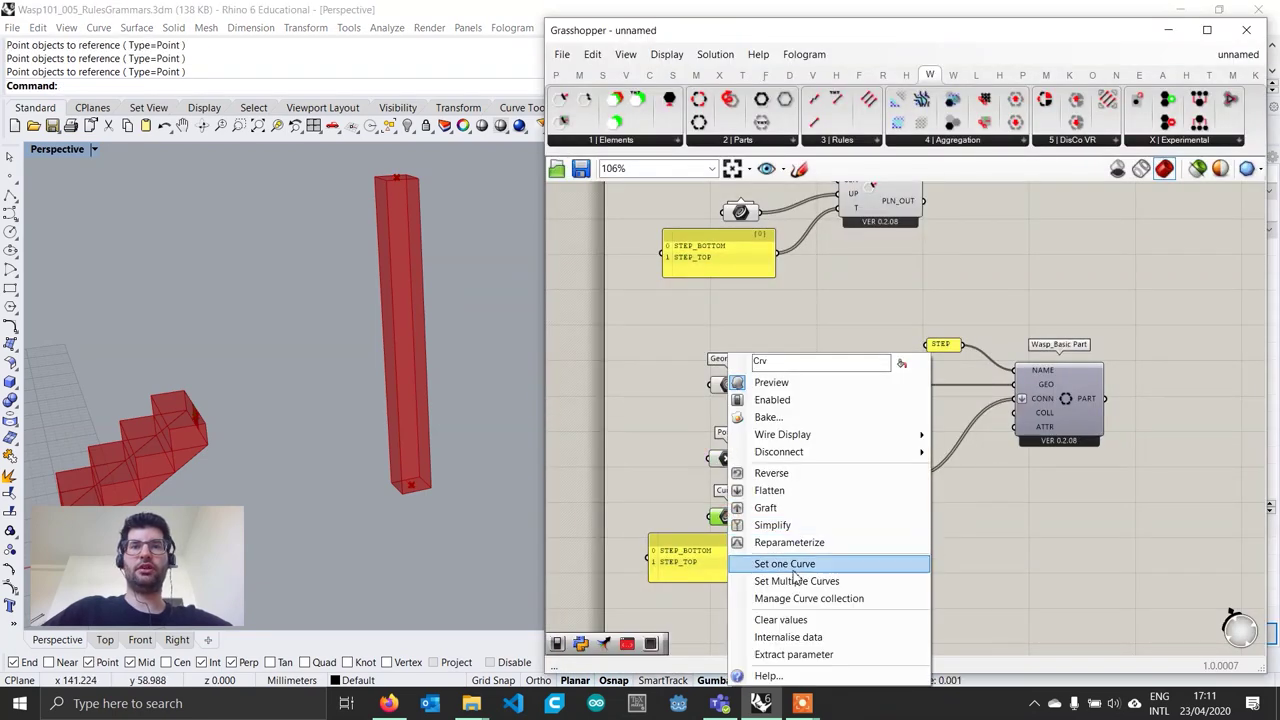
click(795, 582)
click(410, 488)
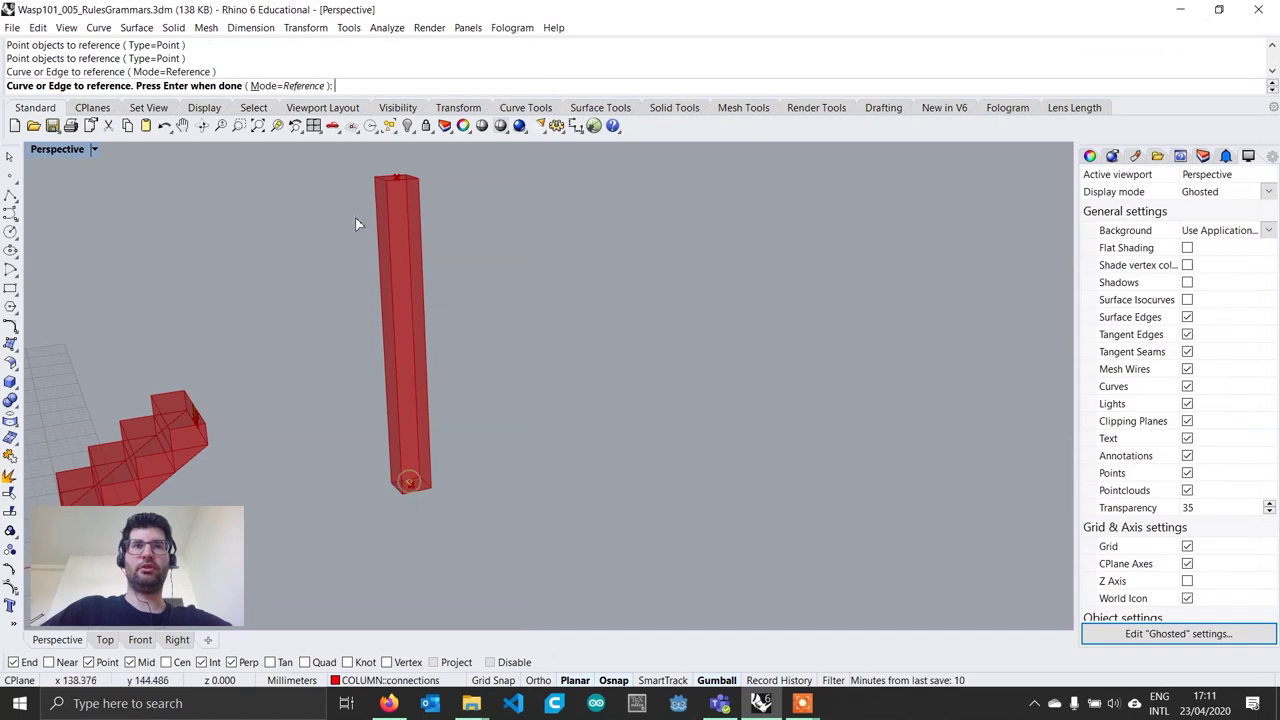
click(397, 180)
key(Return)
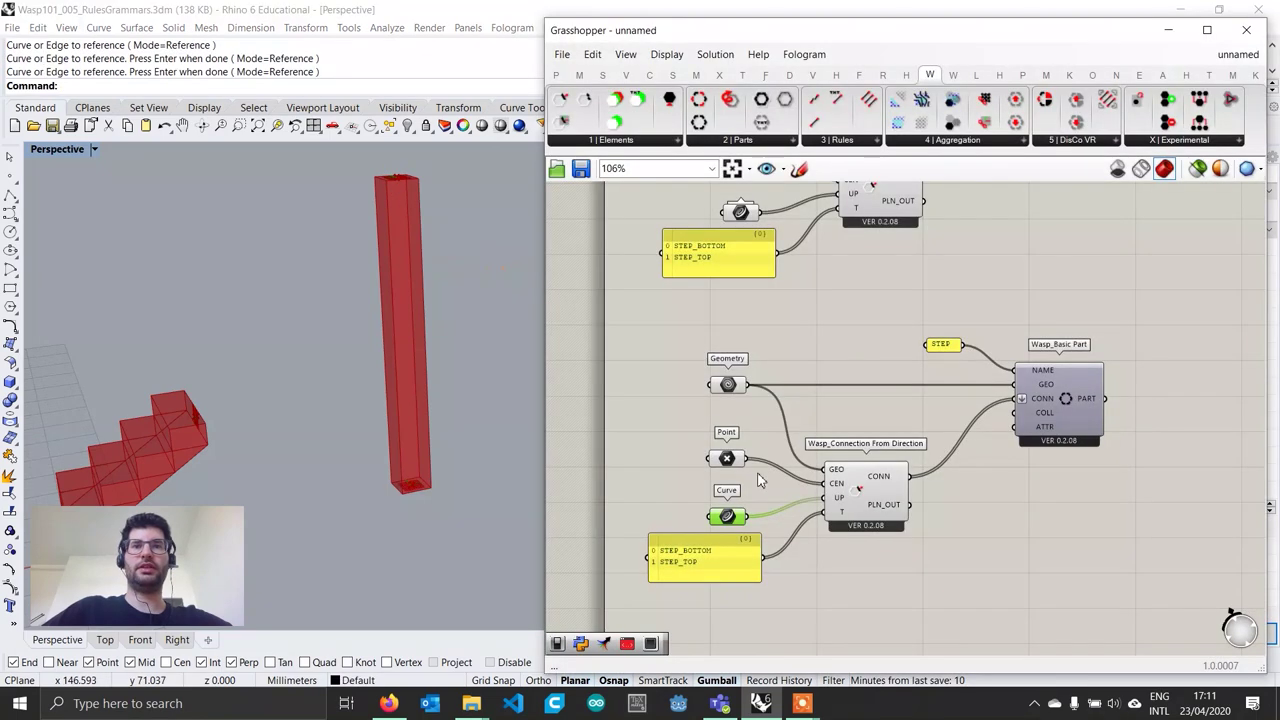
Replace the copied connection type panel's text with COLUMN_BOTTOM and COLUMN_TOP on separate lines
scroll(757, 560, up, 3)
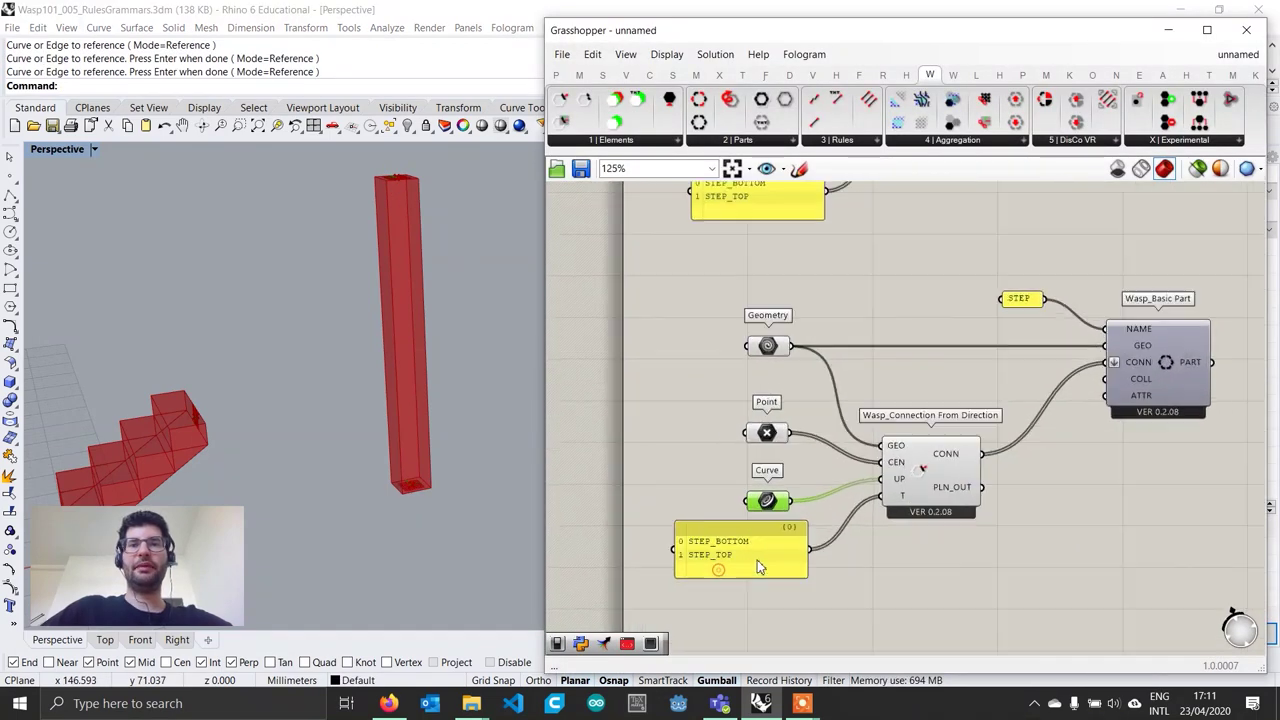
double_click(751, 558)
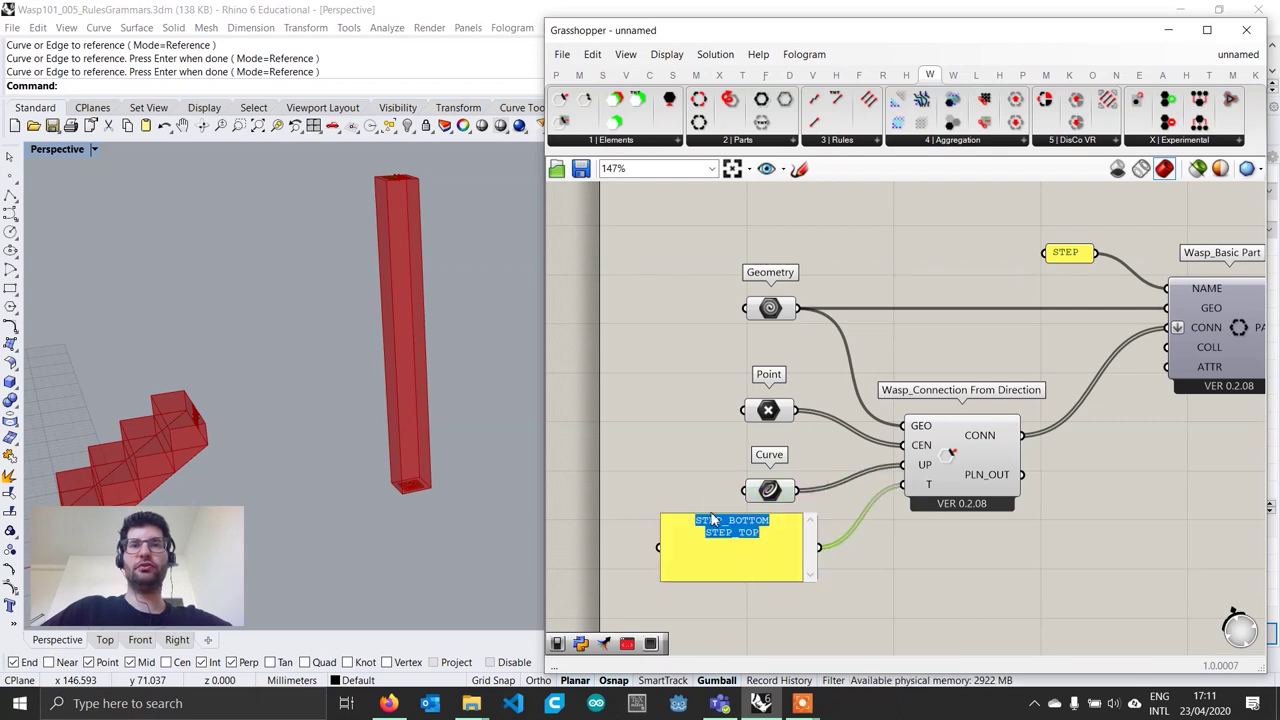
drag(722, 520, 669, 513)
text(COLUMN_BOTTOM )
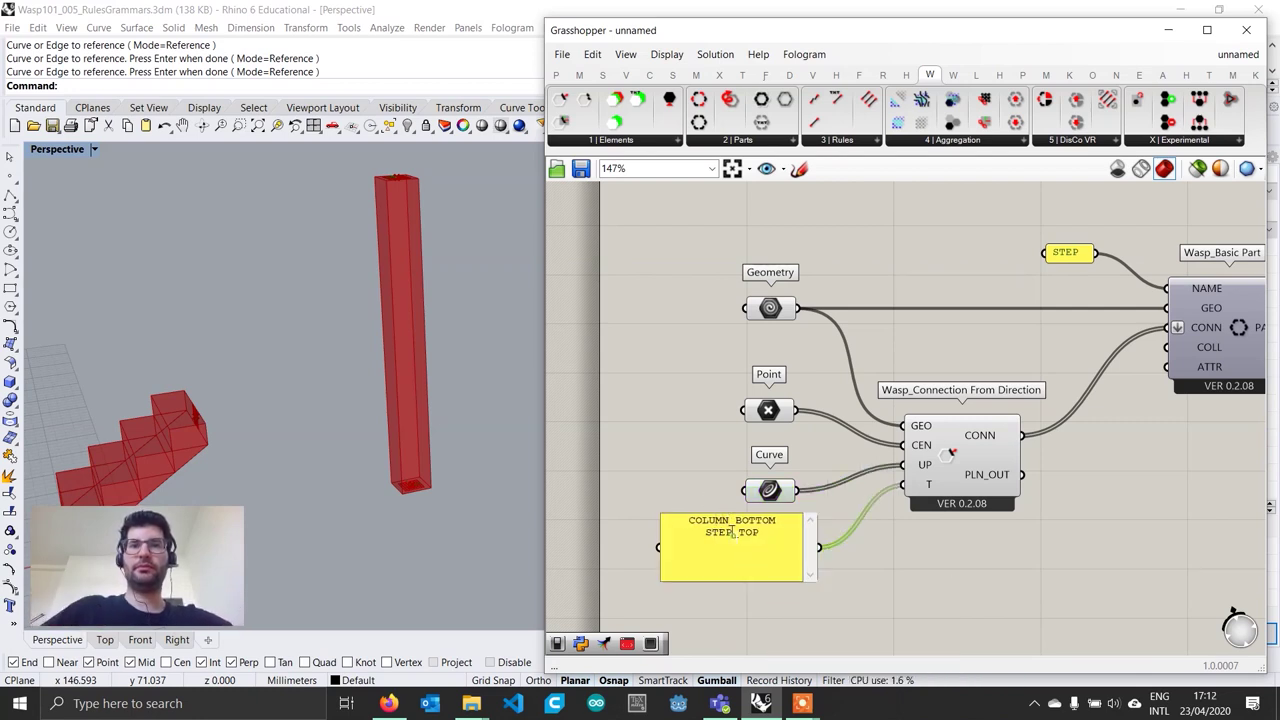
text(COLU)
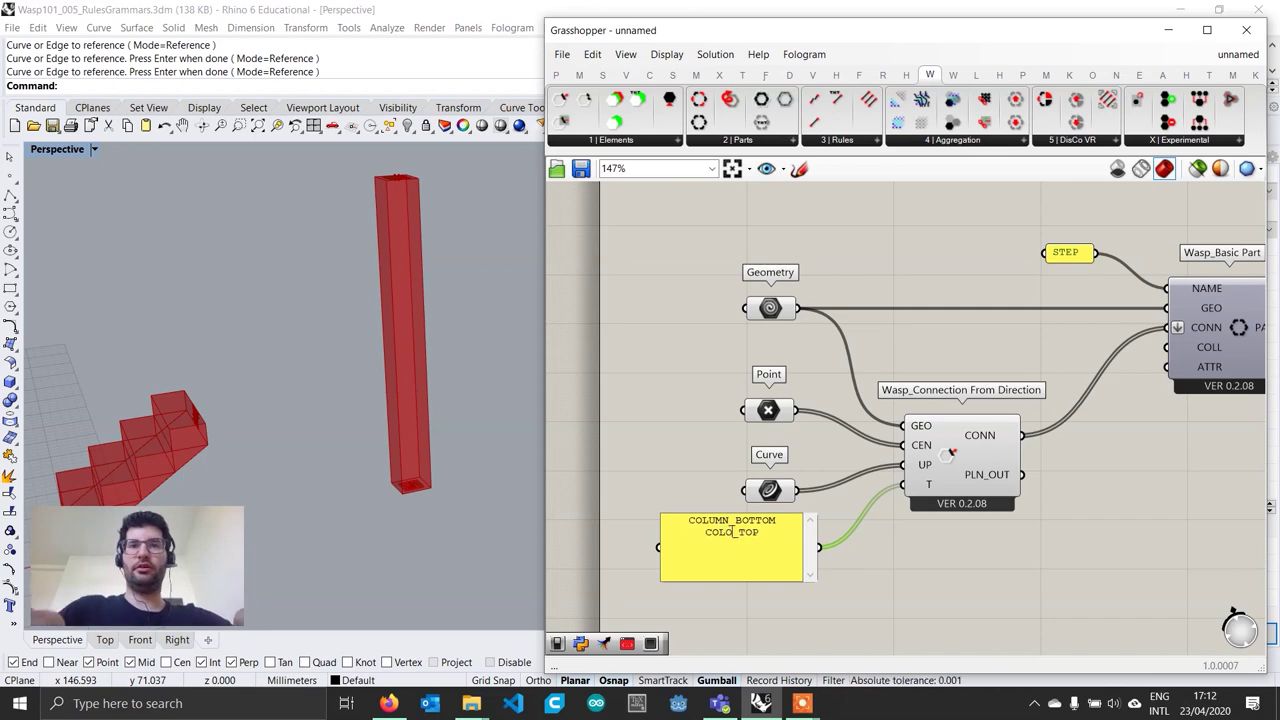
text(MN)
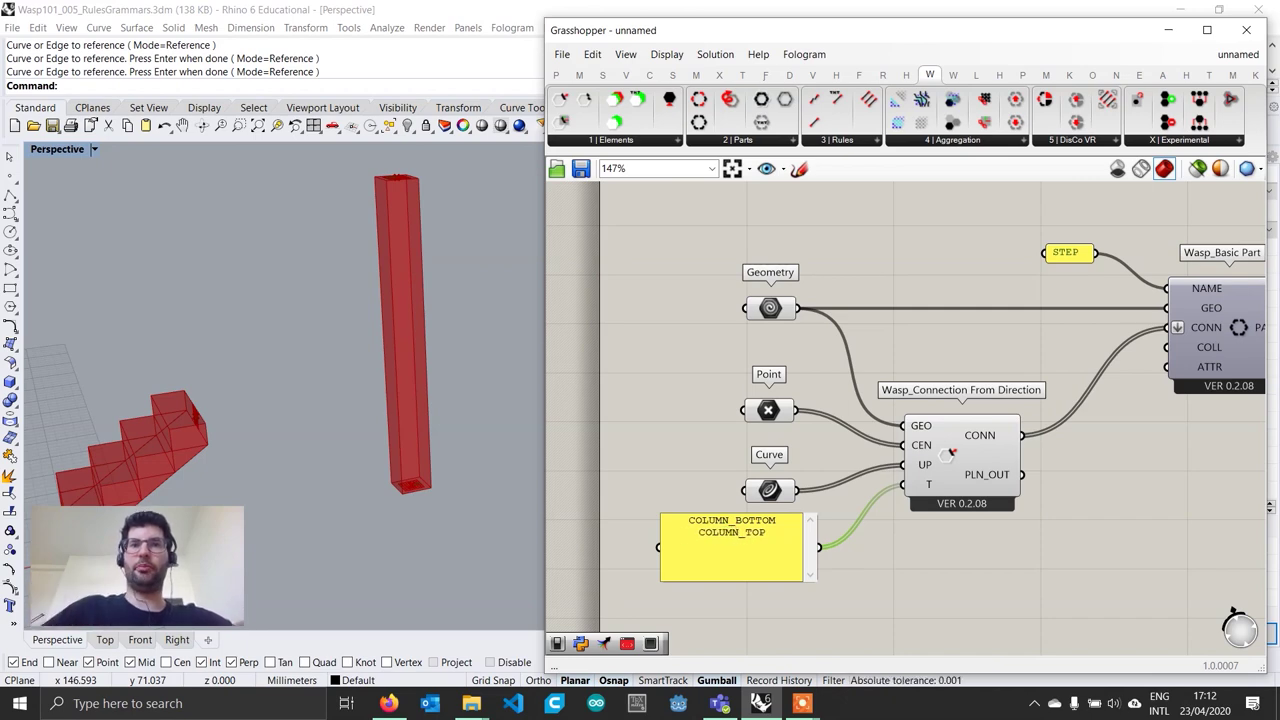
click(933, 602)
Change the text of the name panel feeding the copied Wasp_Basic Part to COLUMN
scroll(935, 595, down, 1)
right_drag(991, 578, 870, 595)
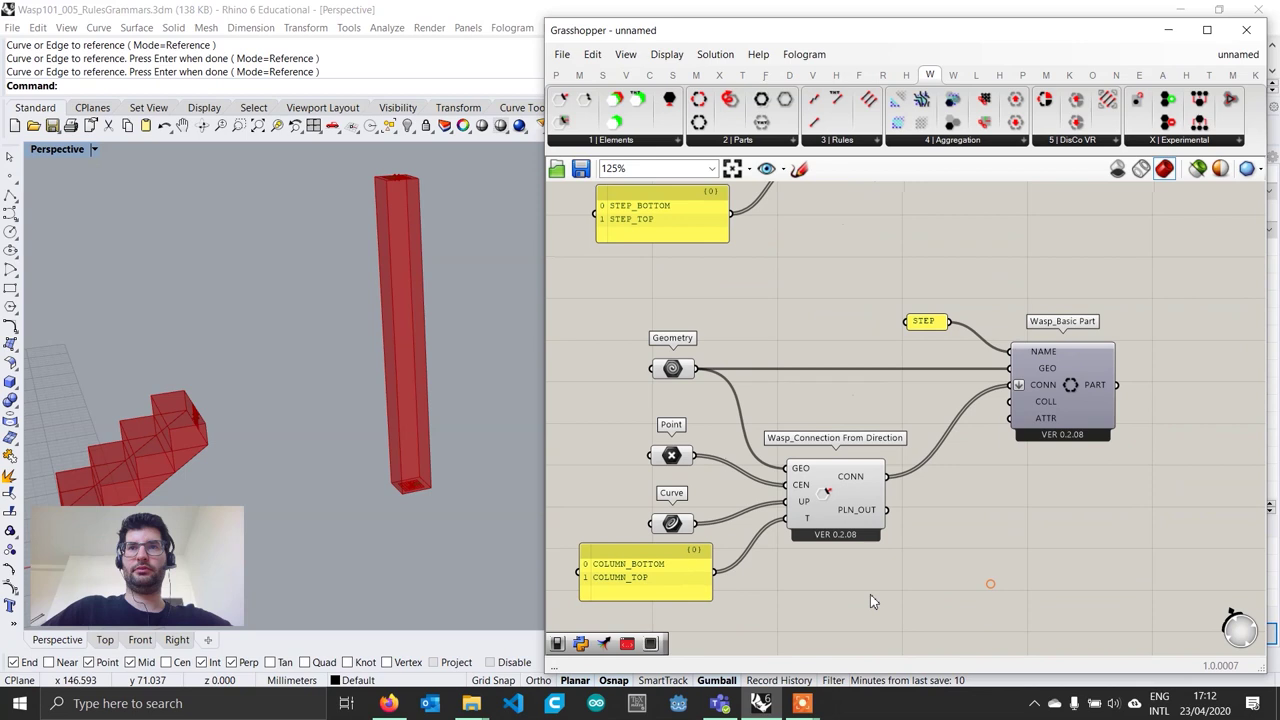
scroll(930, 330, up, 1)
click(935, 321)
double_click(935, 321)
text(COLU)
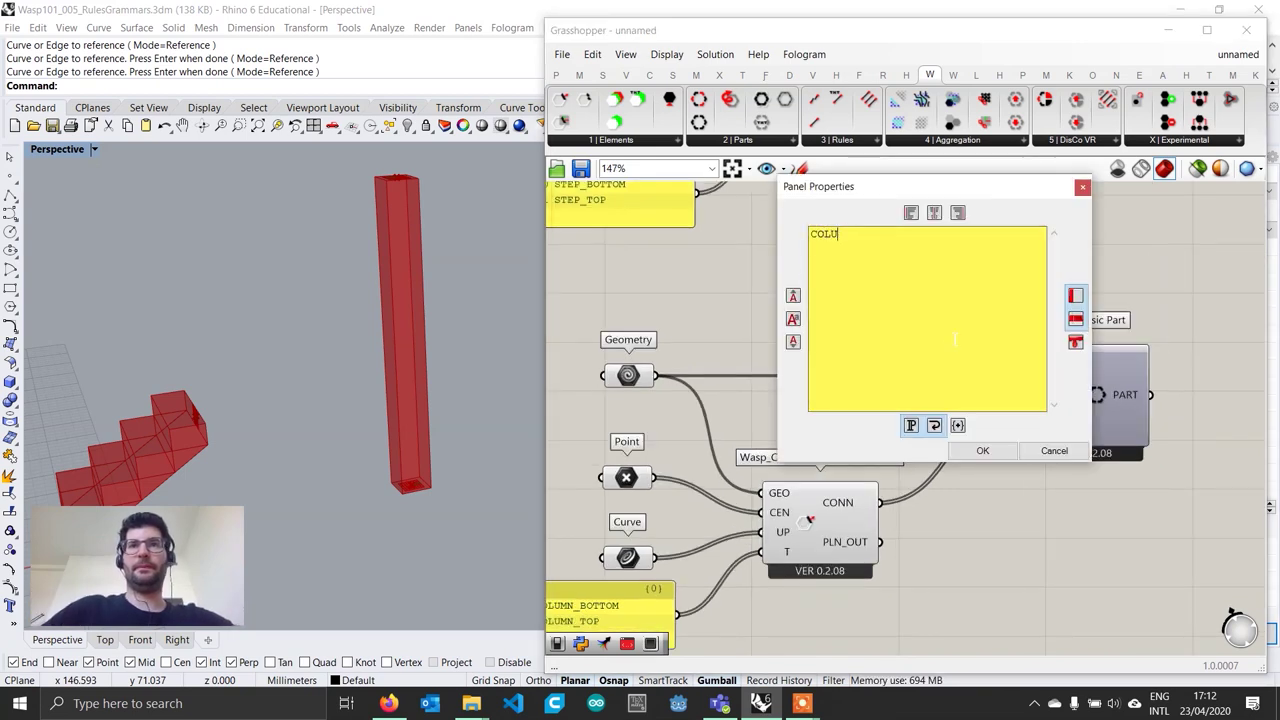
text(MN)
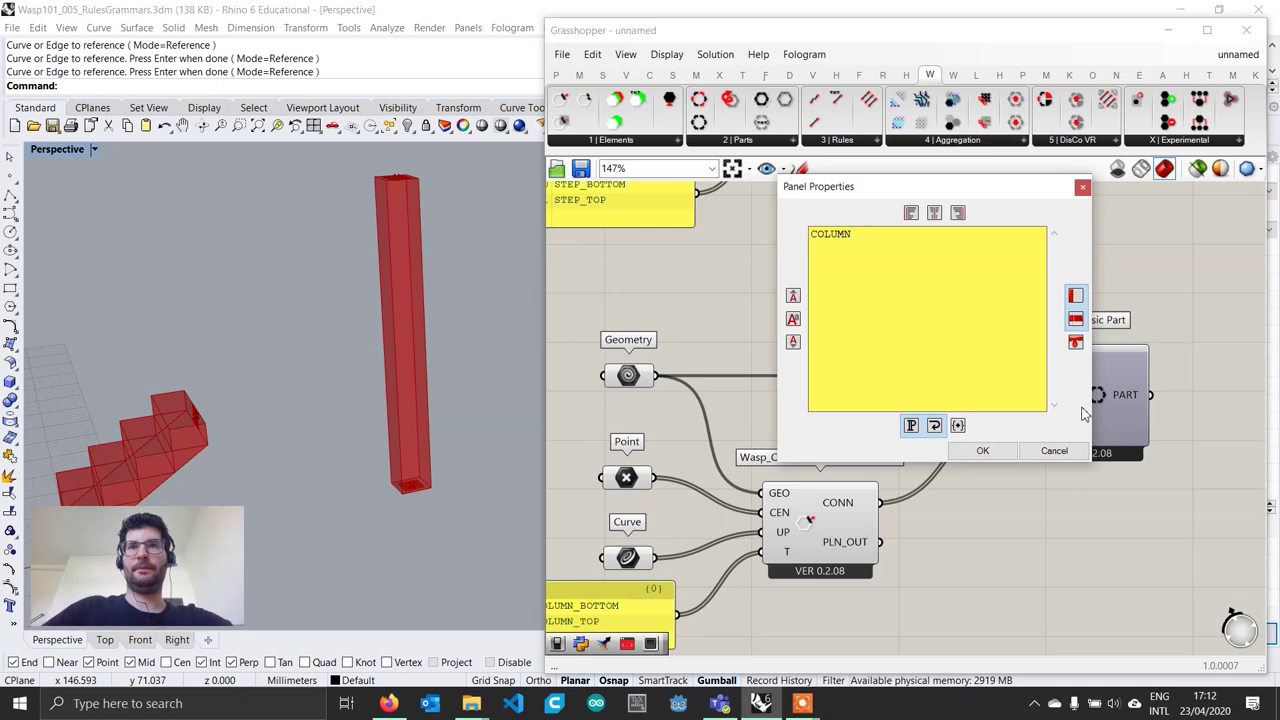
click(982, 450)
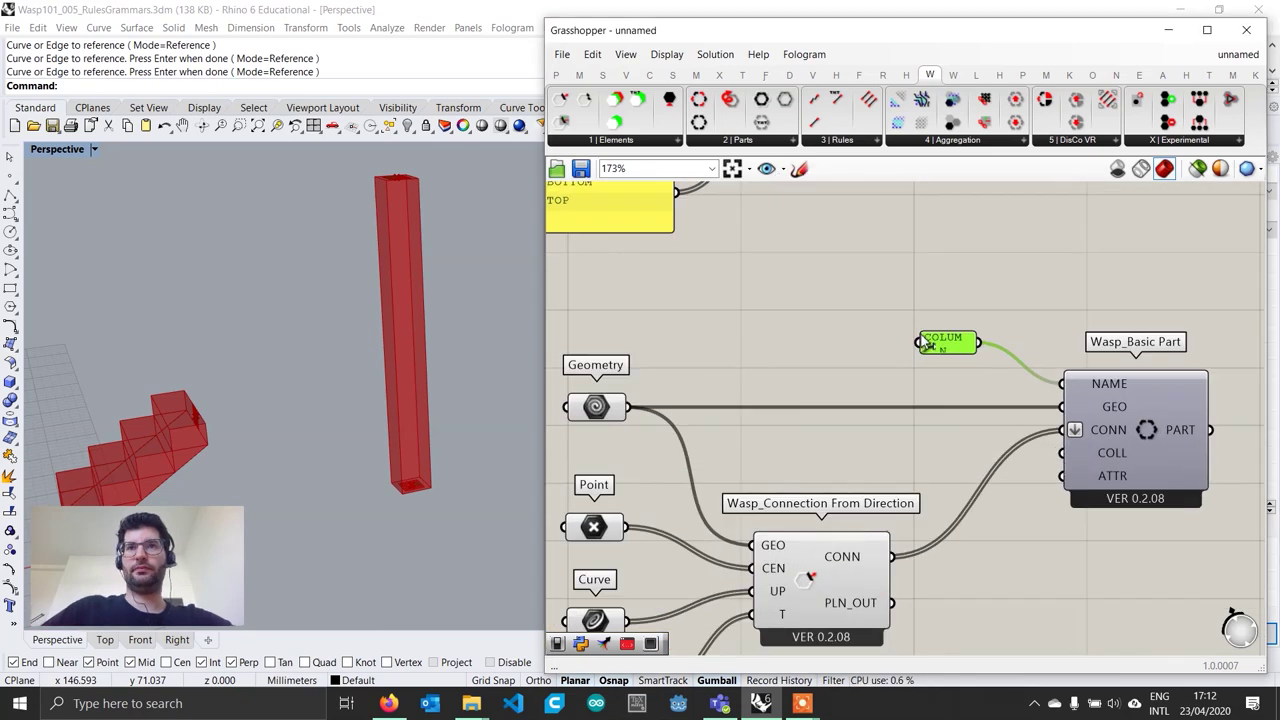
Move the stair's and column's Wasp_Basic Part components into vertical alignment with the slab's part component
scroll(900, 348, down, 2)
scroll(987, 354, down, 1)
right_drag(987, 354, 792, 518)
scroll(844, 460, down, 3)
scroll(793, 508, down, 1)
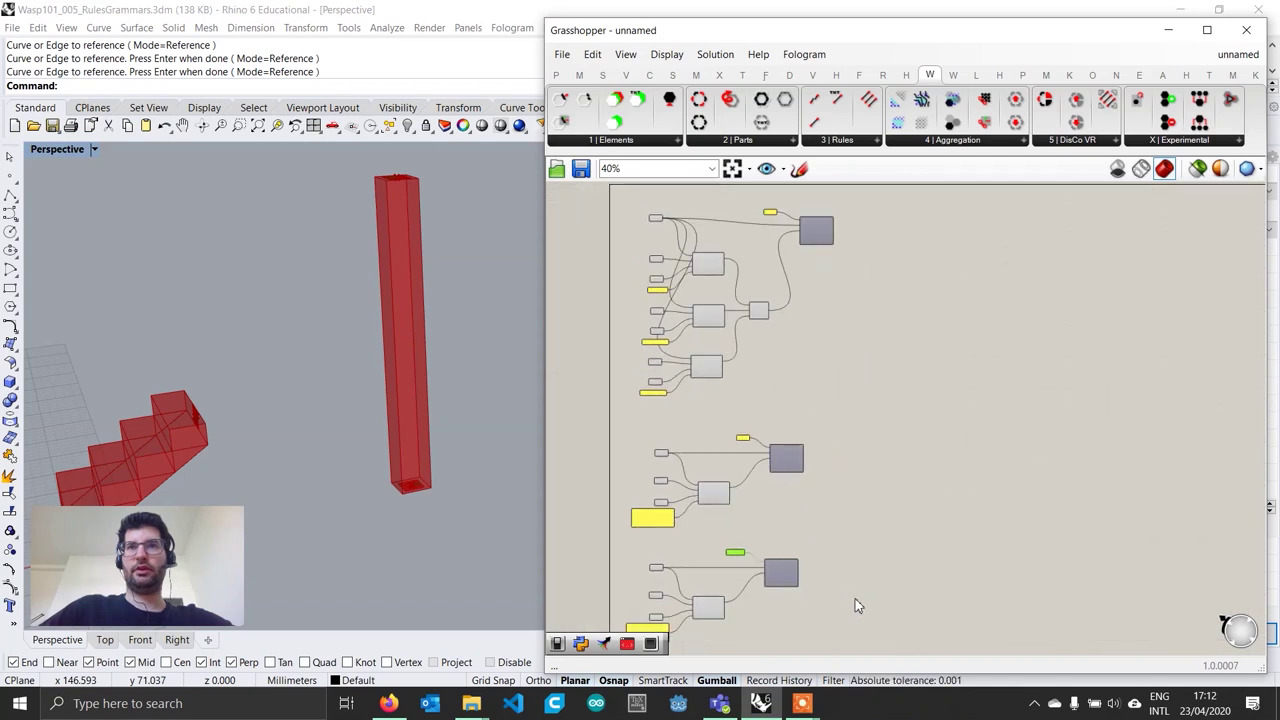
drag(793, 452, 820, 452)
drag(783, 572, 815, 574)
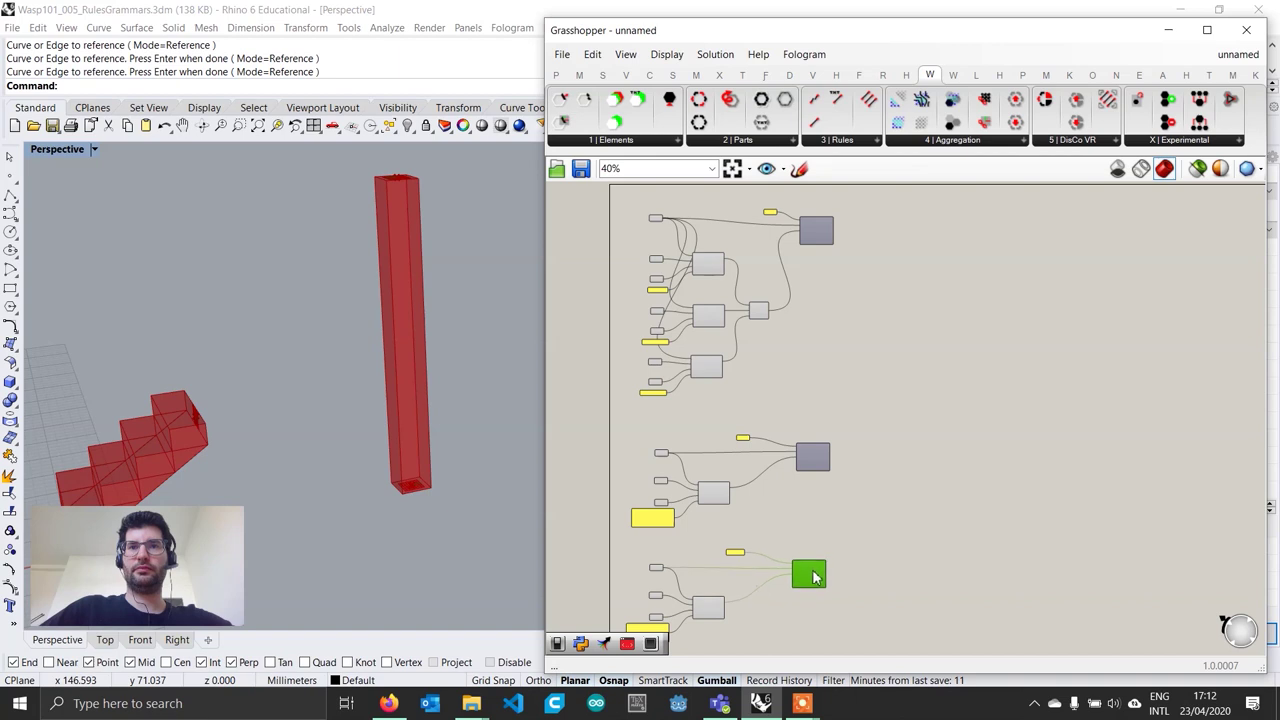
click(883, 509)
scroll(924, 500, up, 1)
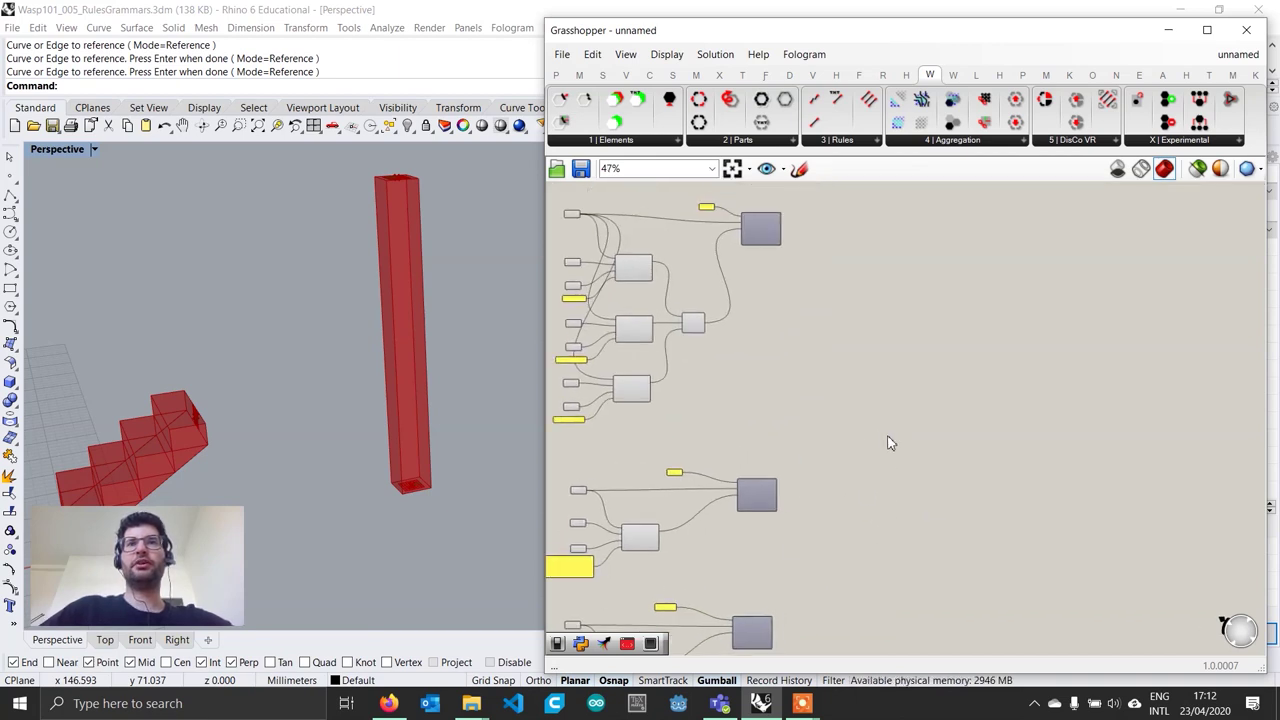
Add a Merge component beside the part components and wire the slab's part output into its first input
double_click(856, 438)
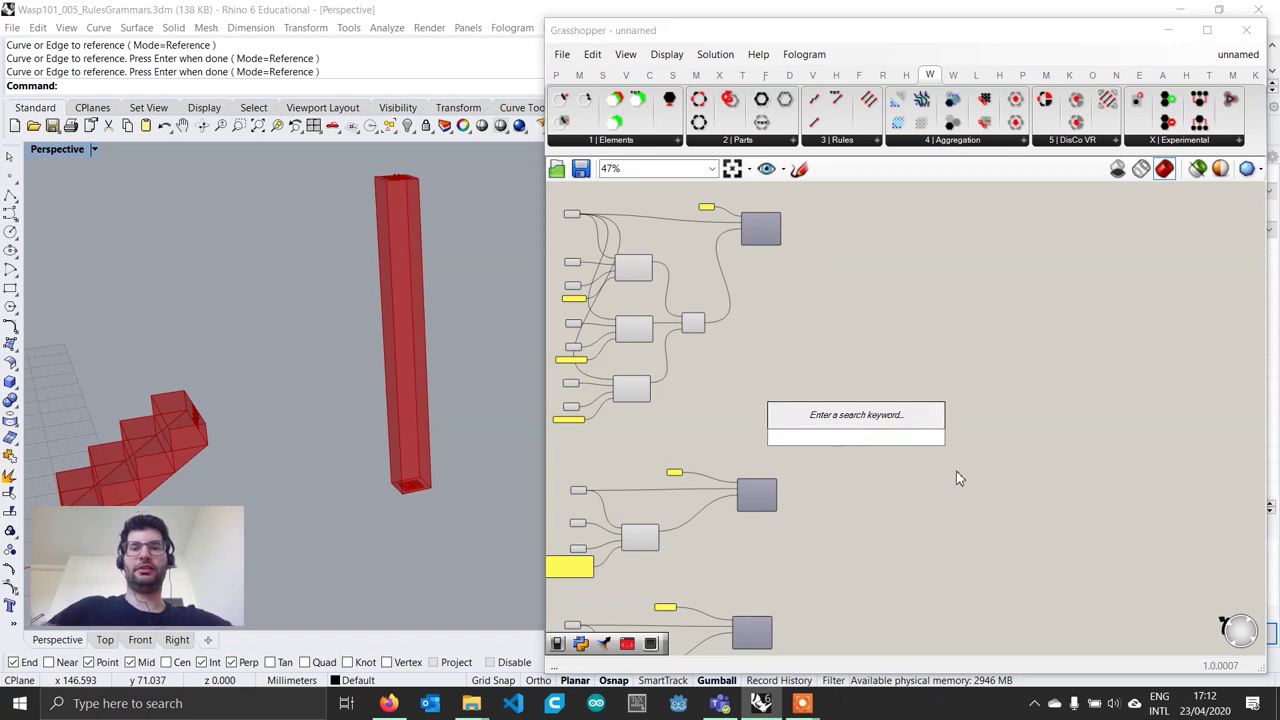
text(mere)
key(Return)
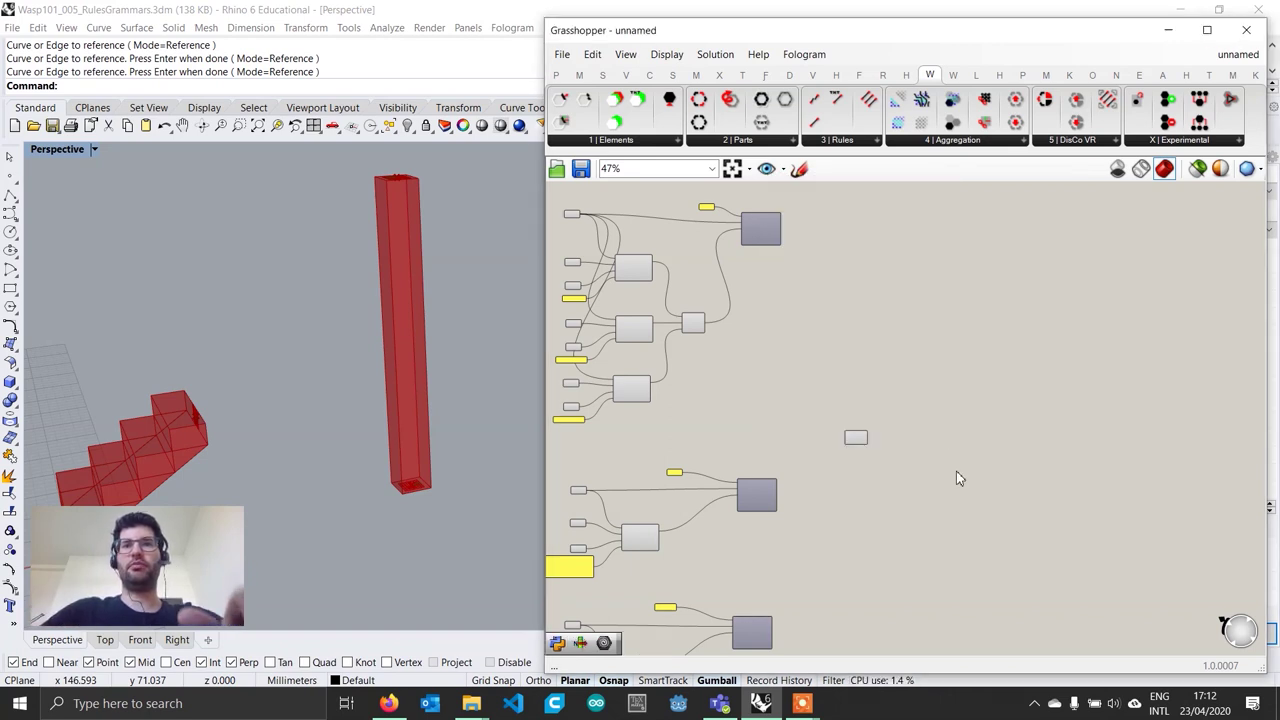
scroll(940, 457, up, 4)
right_drag(713, 242, 834, 547)
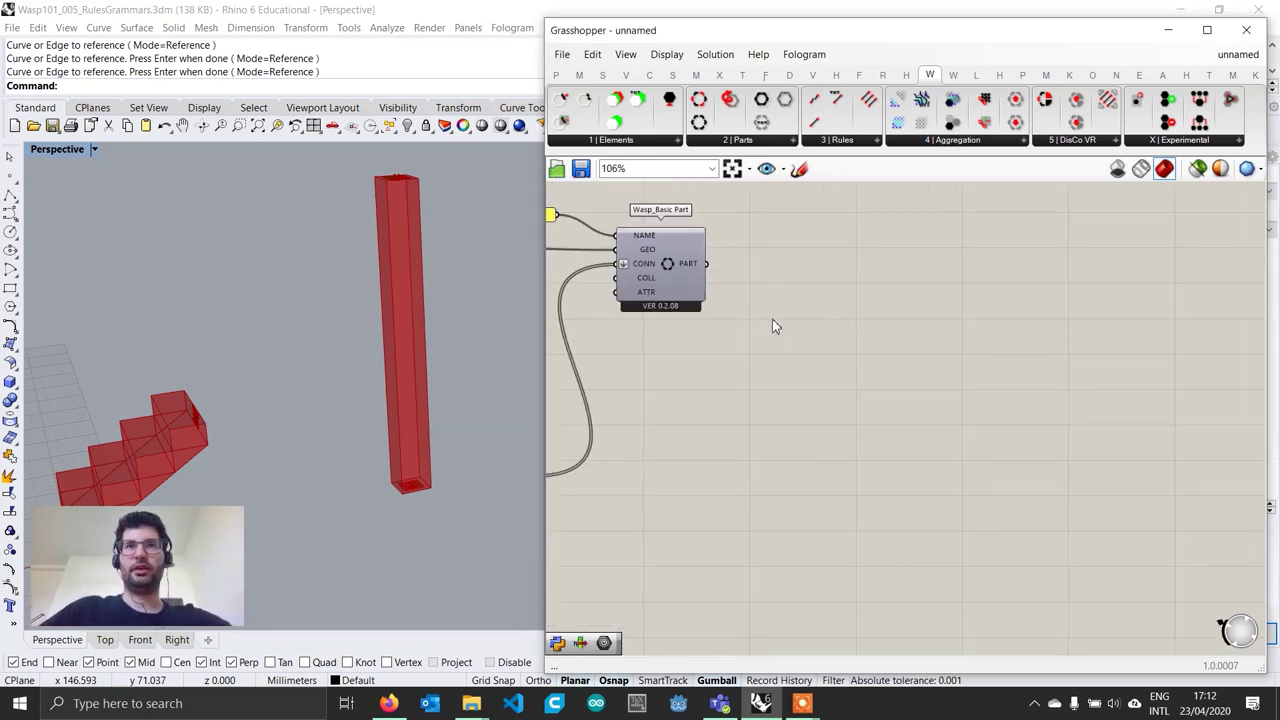
drag(710, 265, 889, 549)
scroll(814, 195, down, 2)
scroll(812, 200, up, 2)
scroll(774, 254, down, 2)
scroll(870, 400, down, 2)
scroll(885, 455, up, 3)
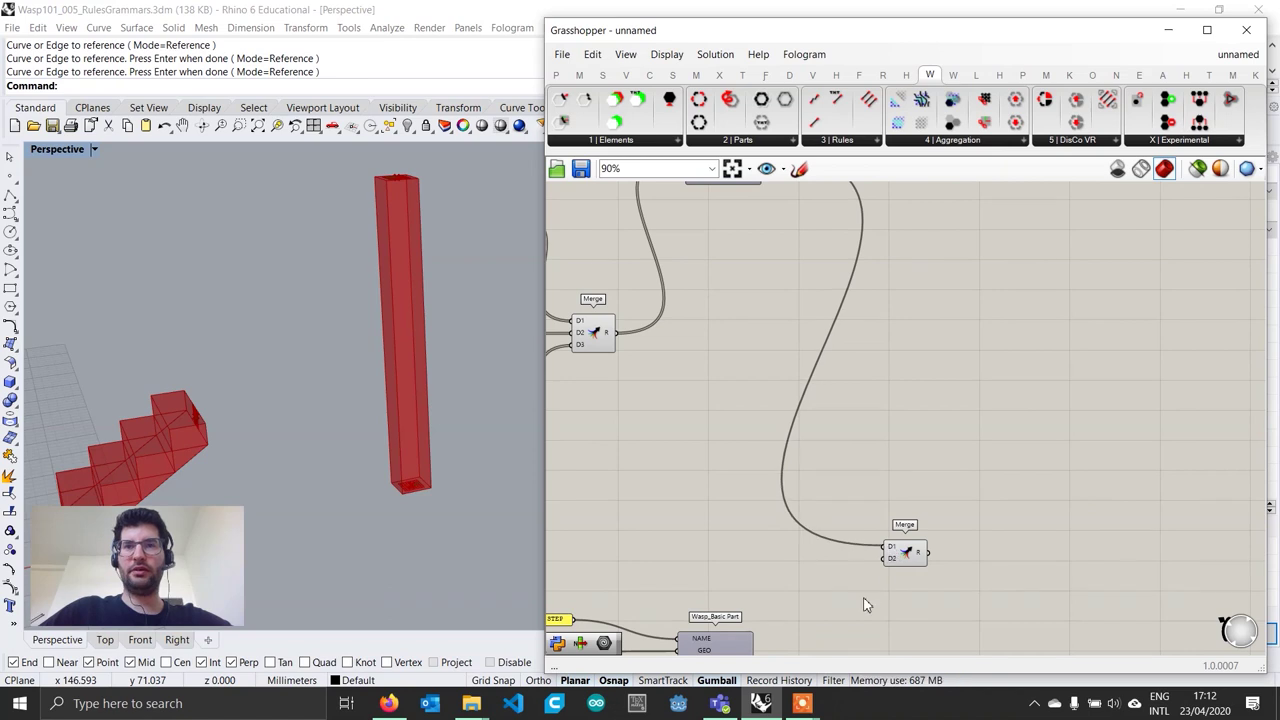
Wire the stair's part output into the Merge component's D2 input and the column's into D3
right_drag(863, 600, 817, 554)
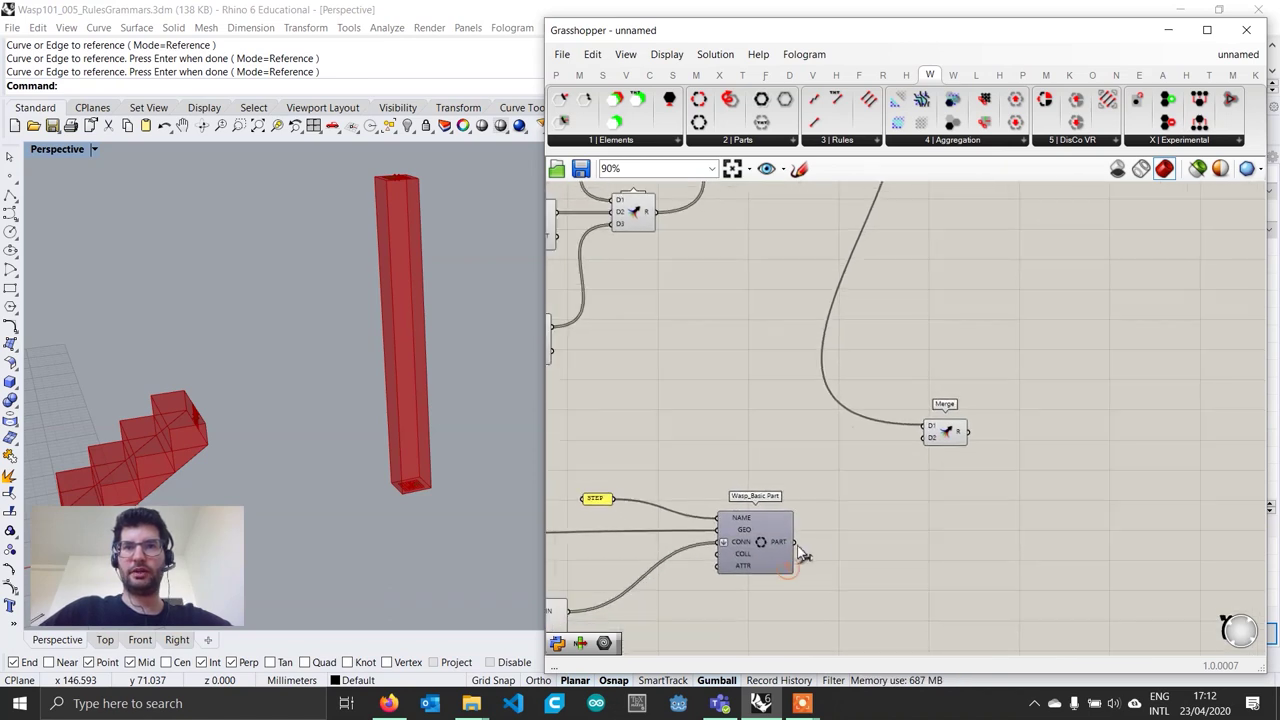
drag(795, 542, 926, 431)
right_drag(901, 569, 897, 405)
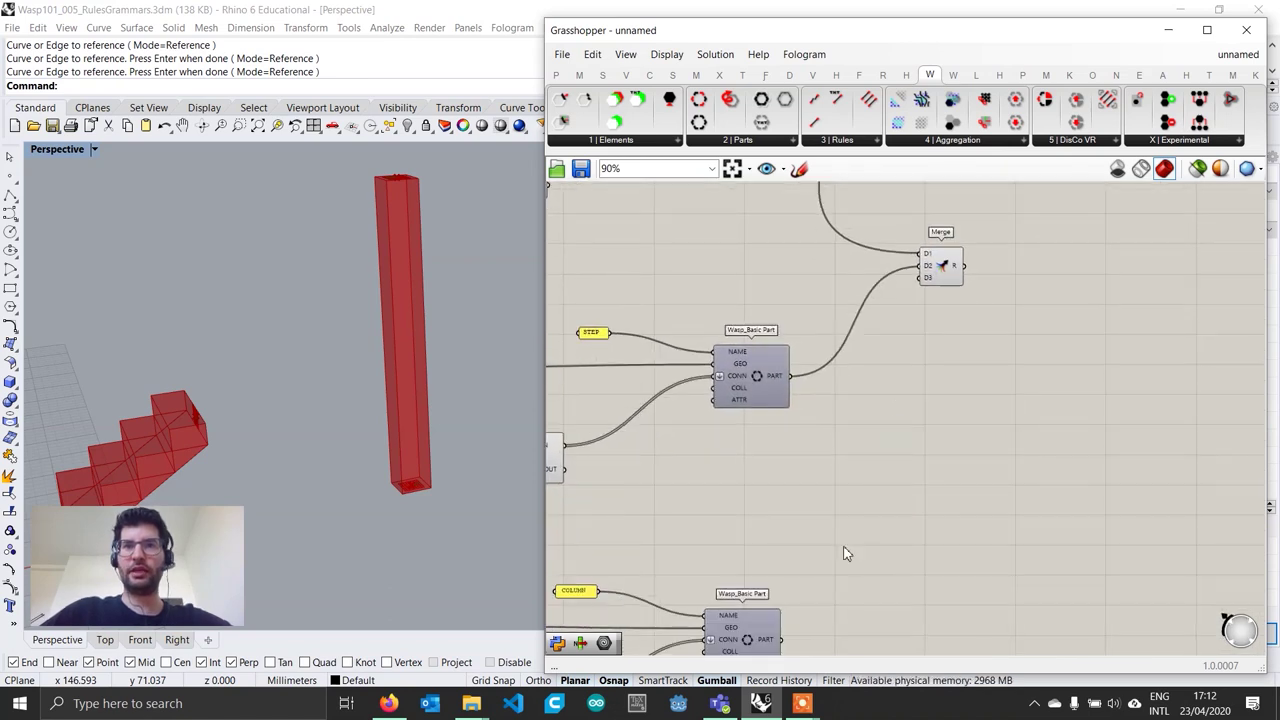
right_drag(801, 642, 824, 558)
drag(813, 570, 948, 197)
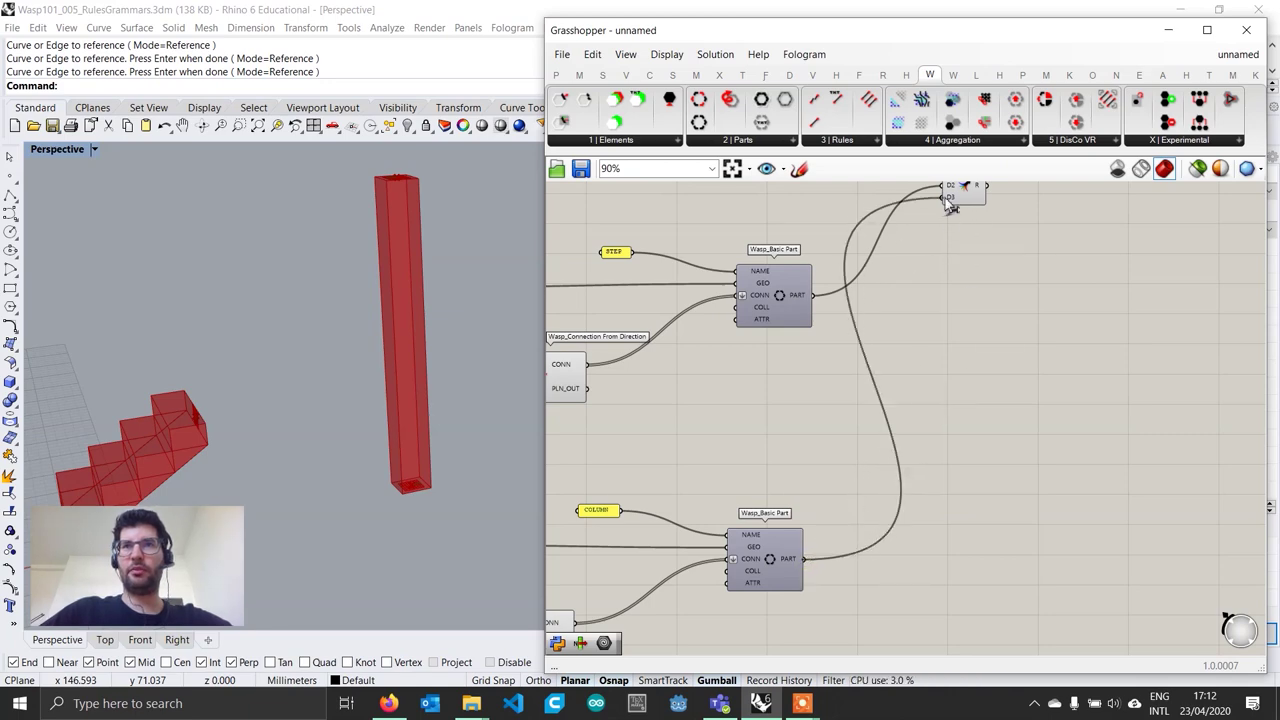
Trim the parts Merge component to three inputs, reposition it beside the part components and check its output
right_drag(949, 303, 672, 556)
scroll(870, 423, up, 4)
scroll(881, 405, up, 1)
click(880, 409)
scroll(880, 409, down, 5)
scroll(672, 556, down, 2)
drag(701, 533, 799, 250)
right_drag(850, 271, 723, 407)
click(750, 407)
scroll(750, 407, up, 5)
mouse_move(650, 371)
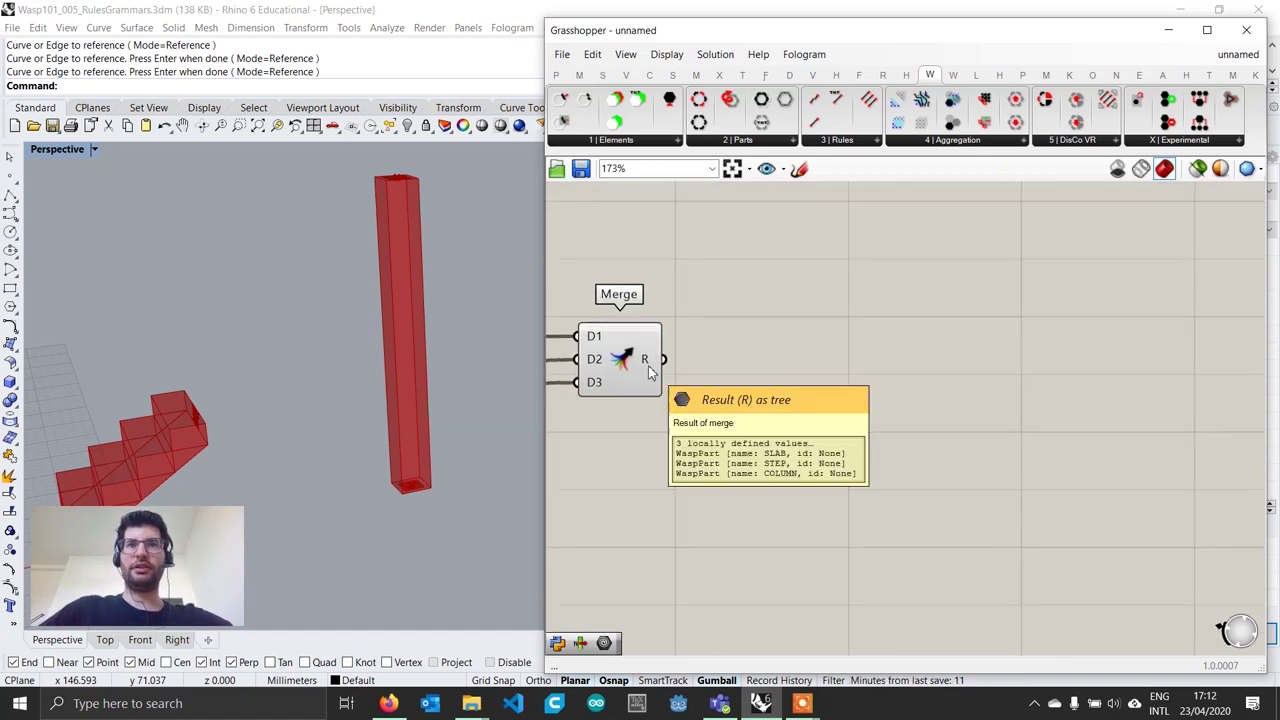
Add a Wasp_Stochastic Aggregation component to the canvas and wire the merged parts into its PART input
shift+right_drag(236, 475, 376, 411)
scroll(248, 435, down, 9)
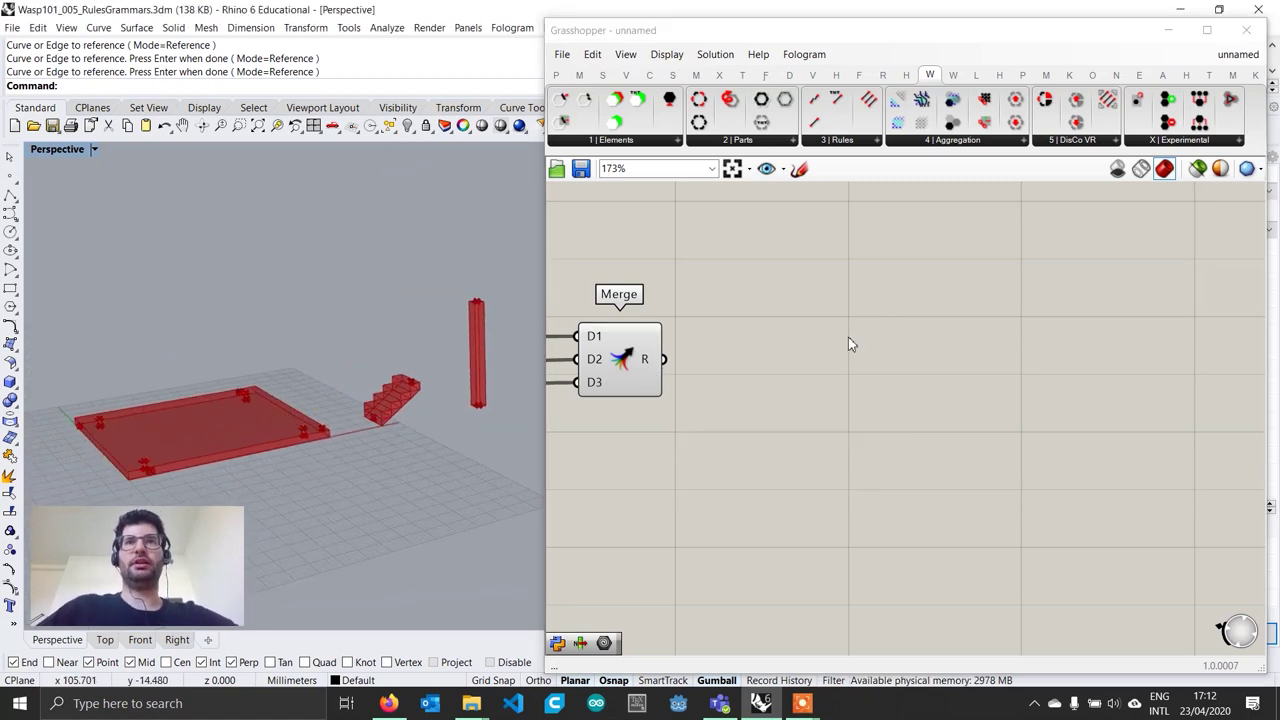
click(963, 141)
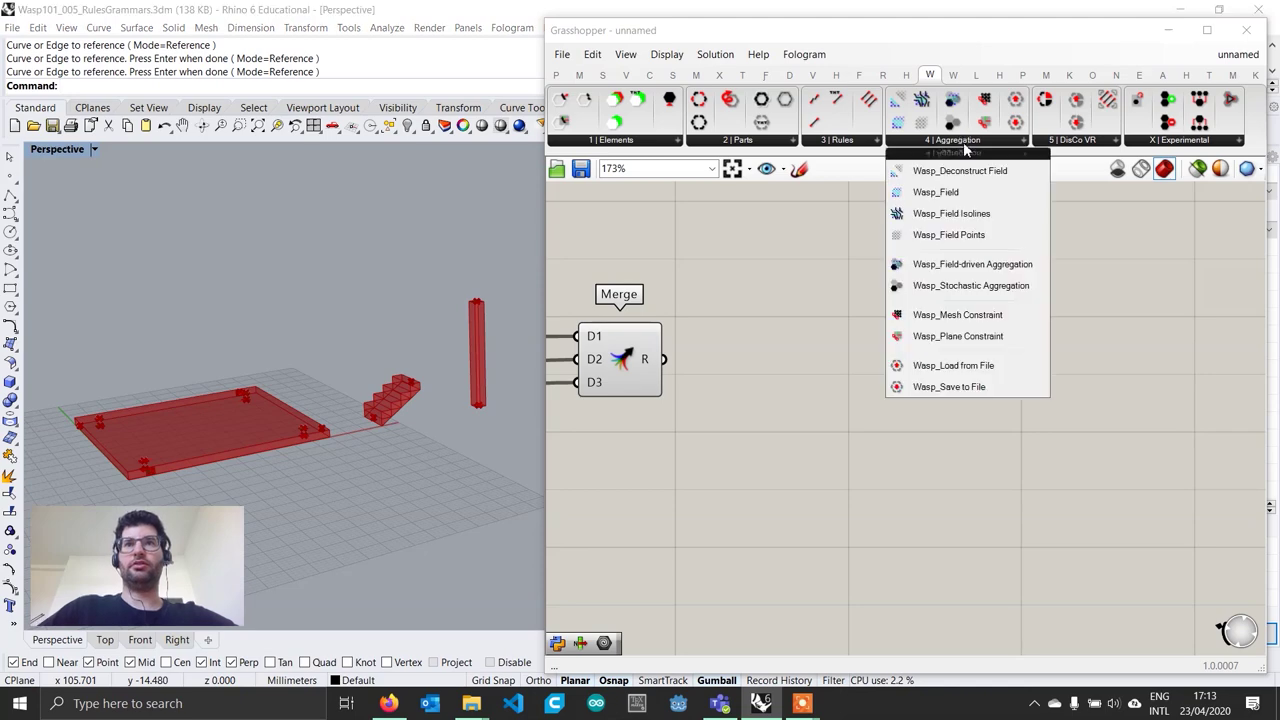
click(960, 285)
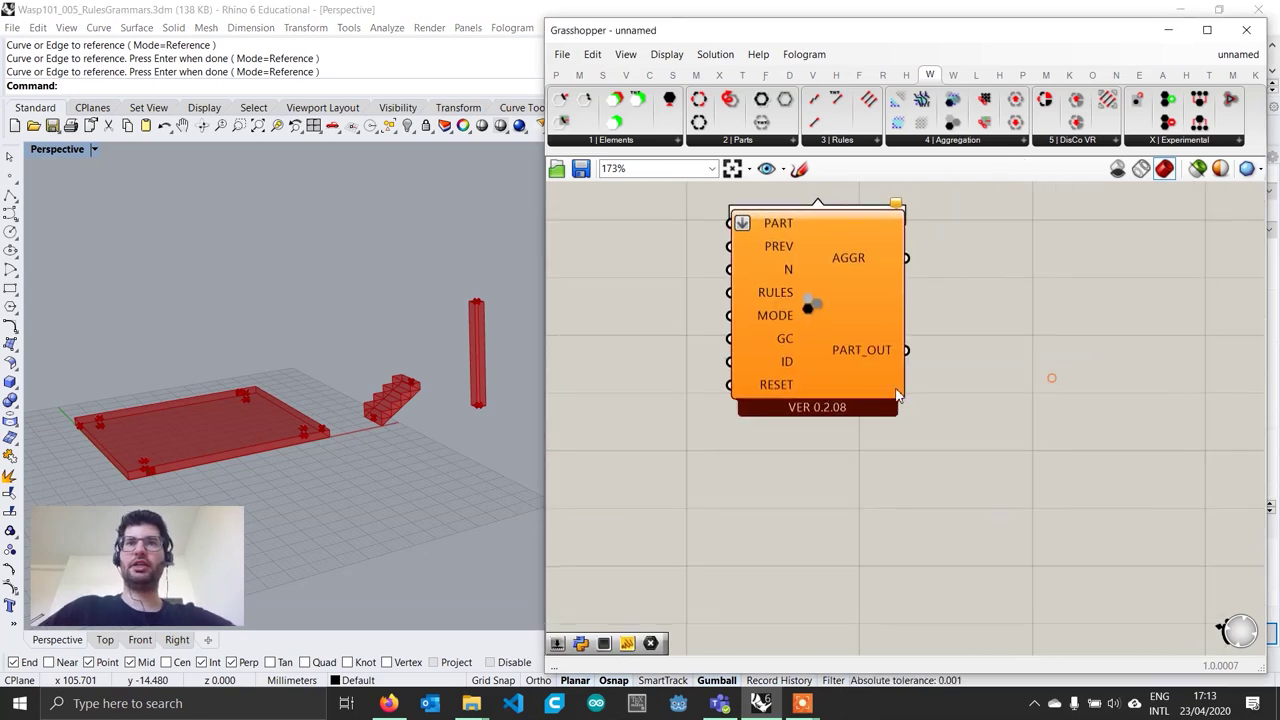
scroll(898, 395, down, 1)
right_drag(895, 386, 1003, 372)
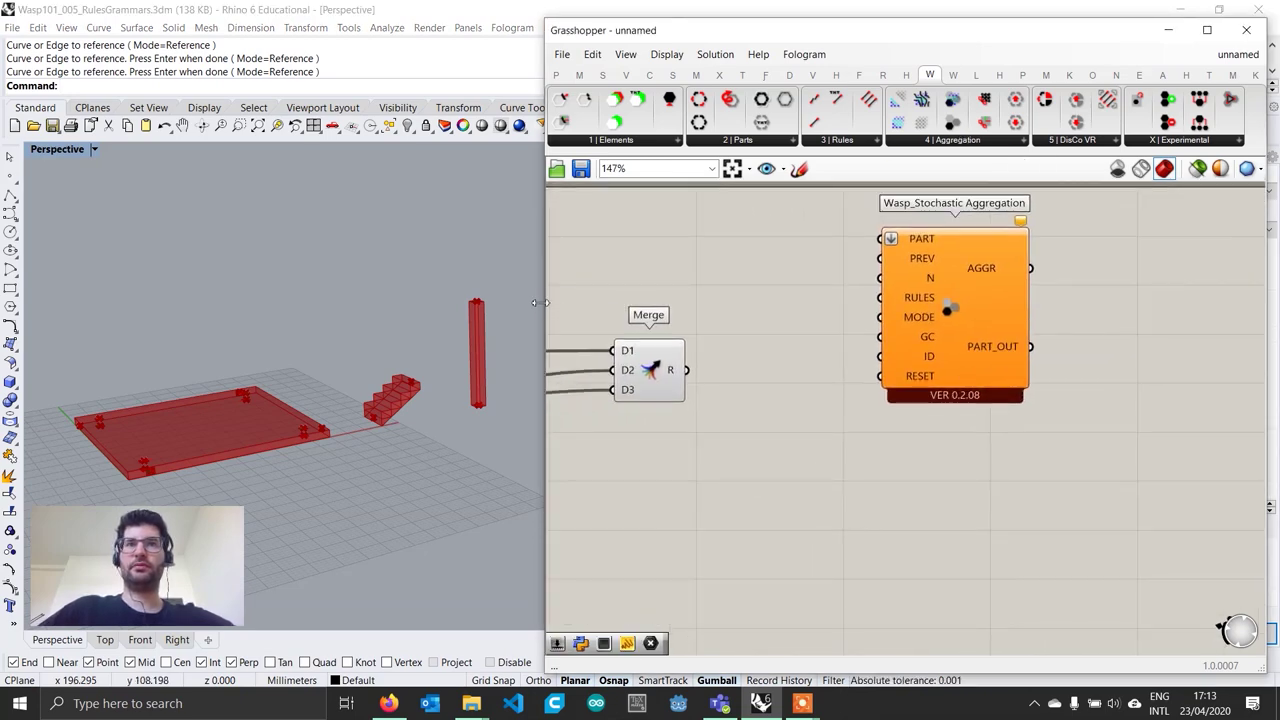
drag(540, 296, 486, 296)
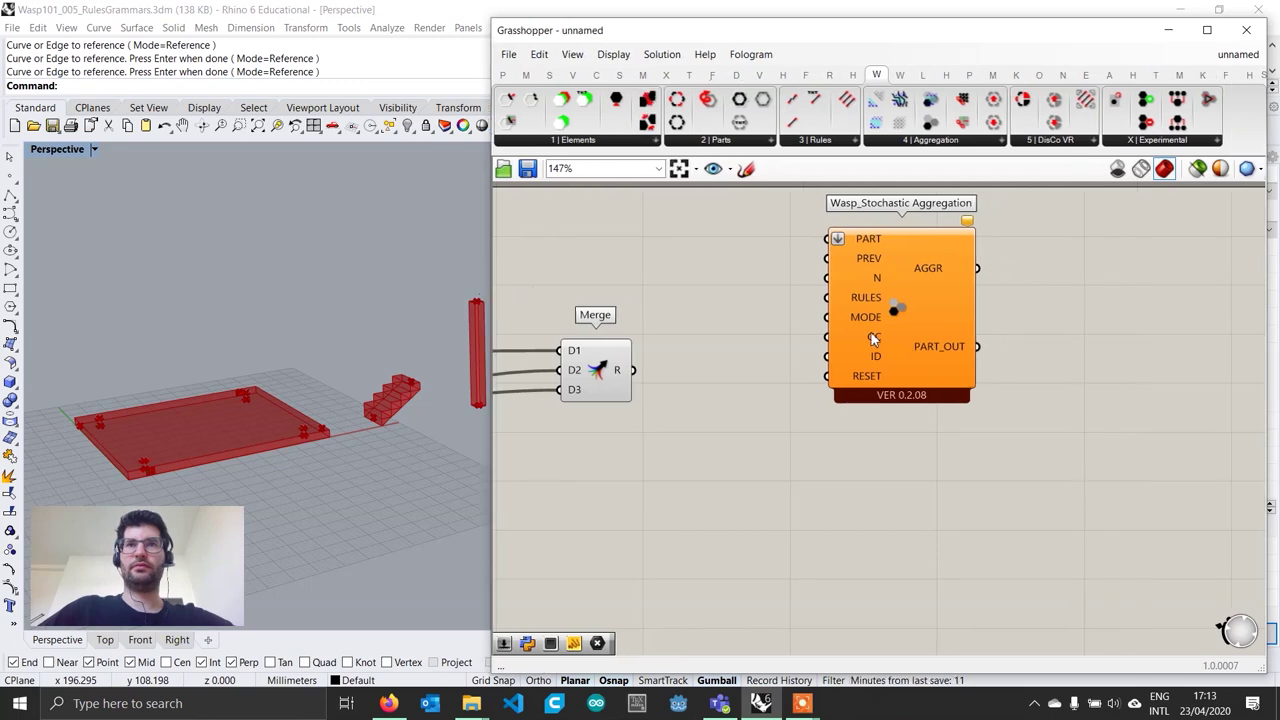
drag(874, 337, 1083, 434)
drag(634, 370, 1046, 335)
drag(1119, 422, 1174, 460)
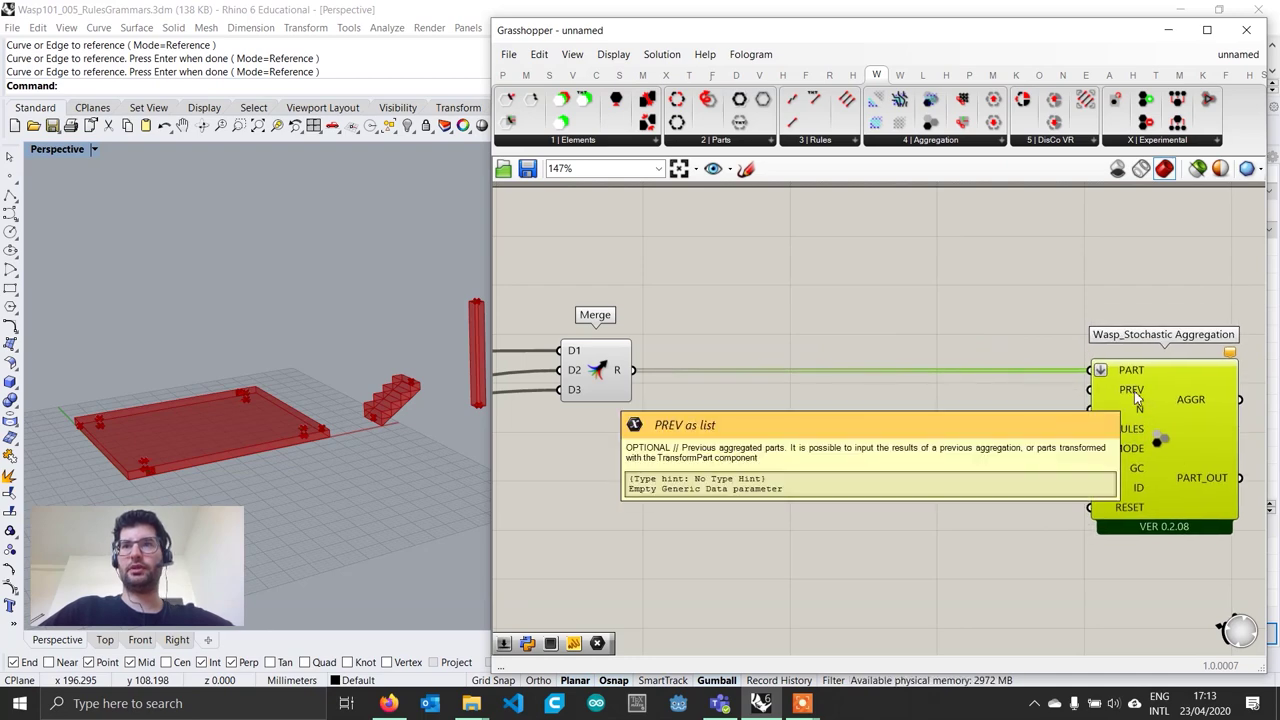
Create a number slider set to 120 and connect it to the aggregation's N input
double_click(1006, 418)
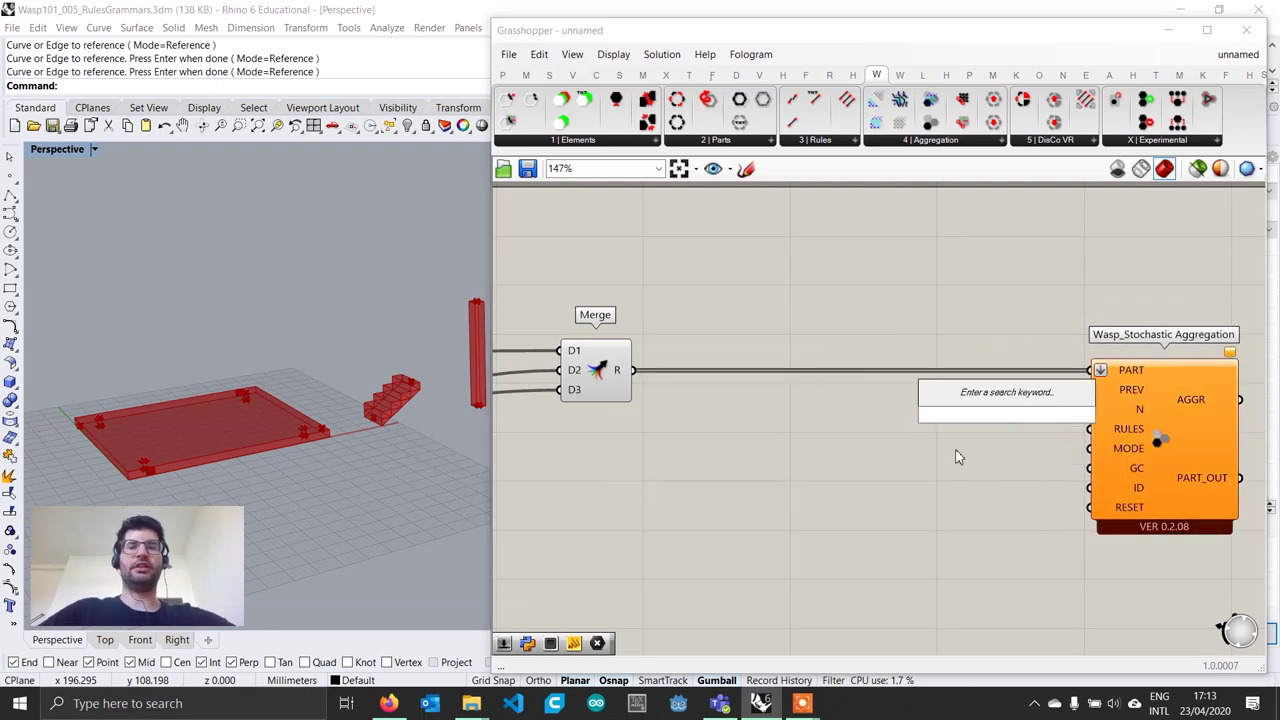
text(120)
key(Return)
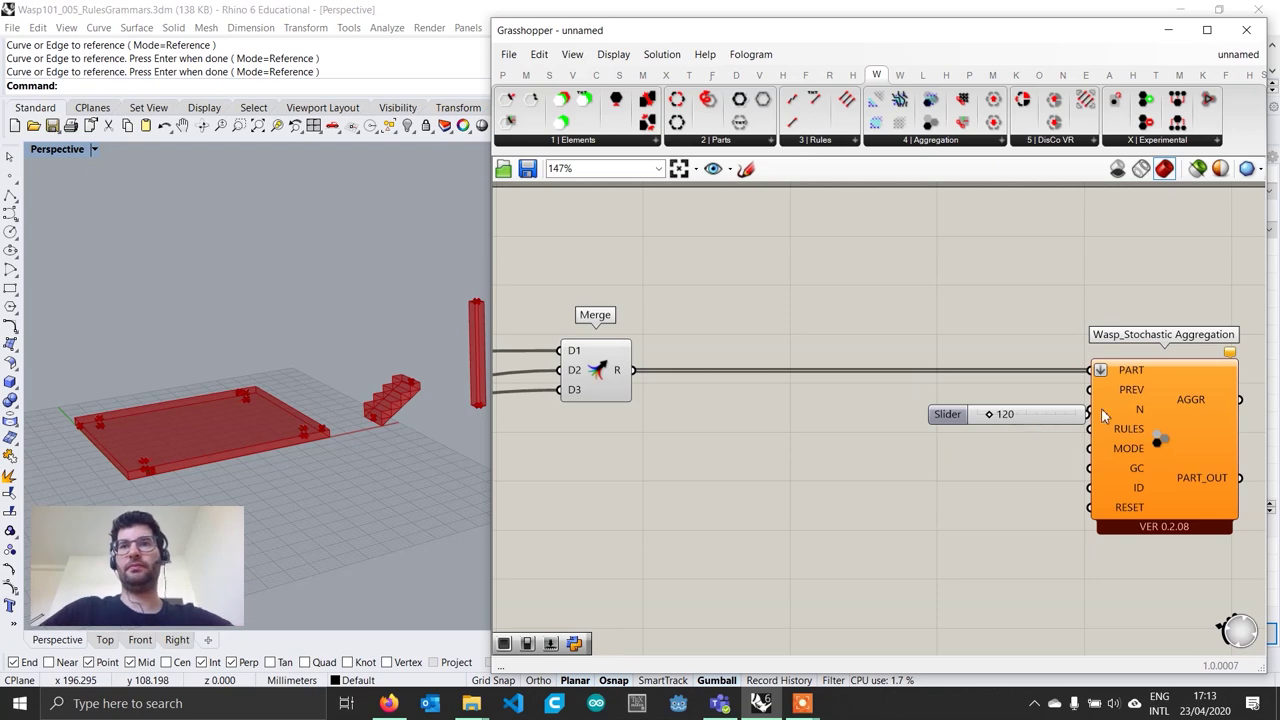
drag(1053, 413, 1018, 411)
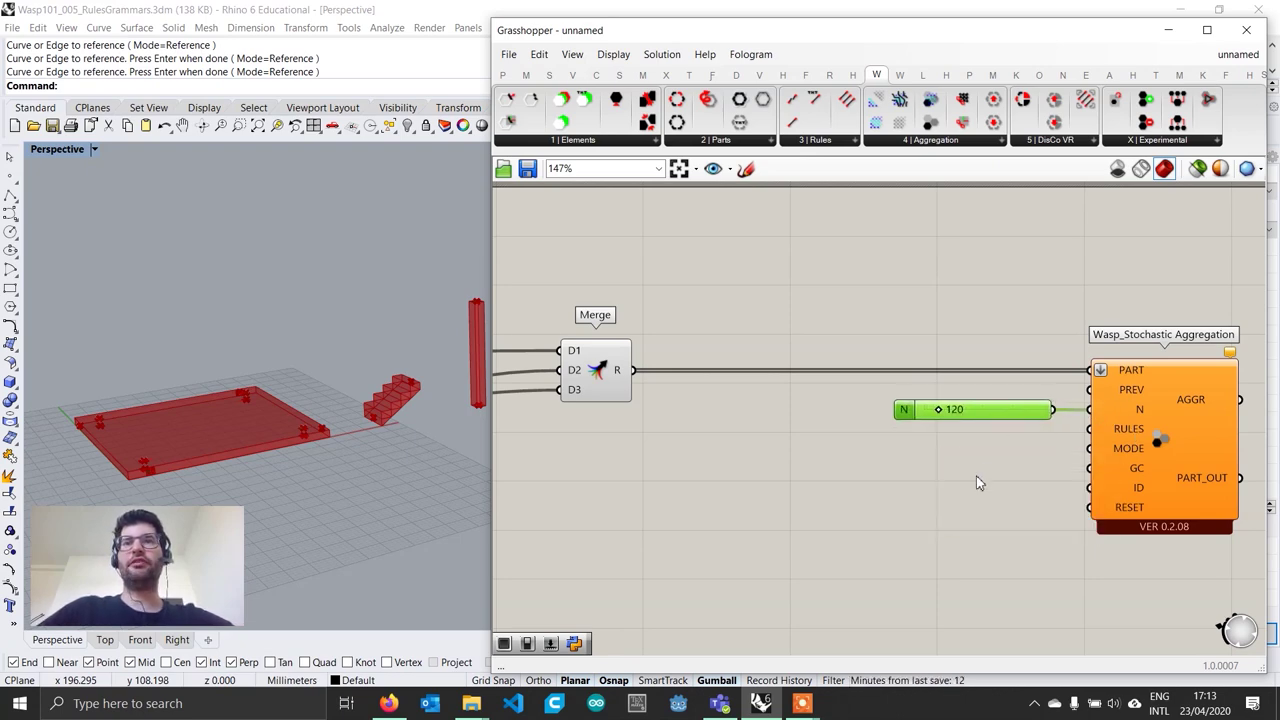
Add a Wasp_Rules Generator fed by the merged parts and wire its output to the aggregation's RULES input
click(819, 141)
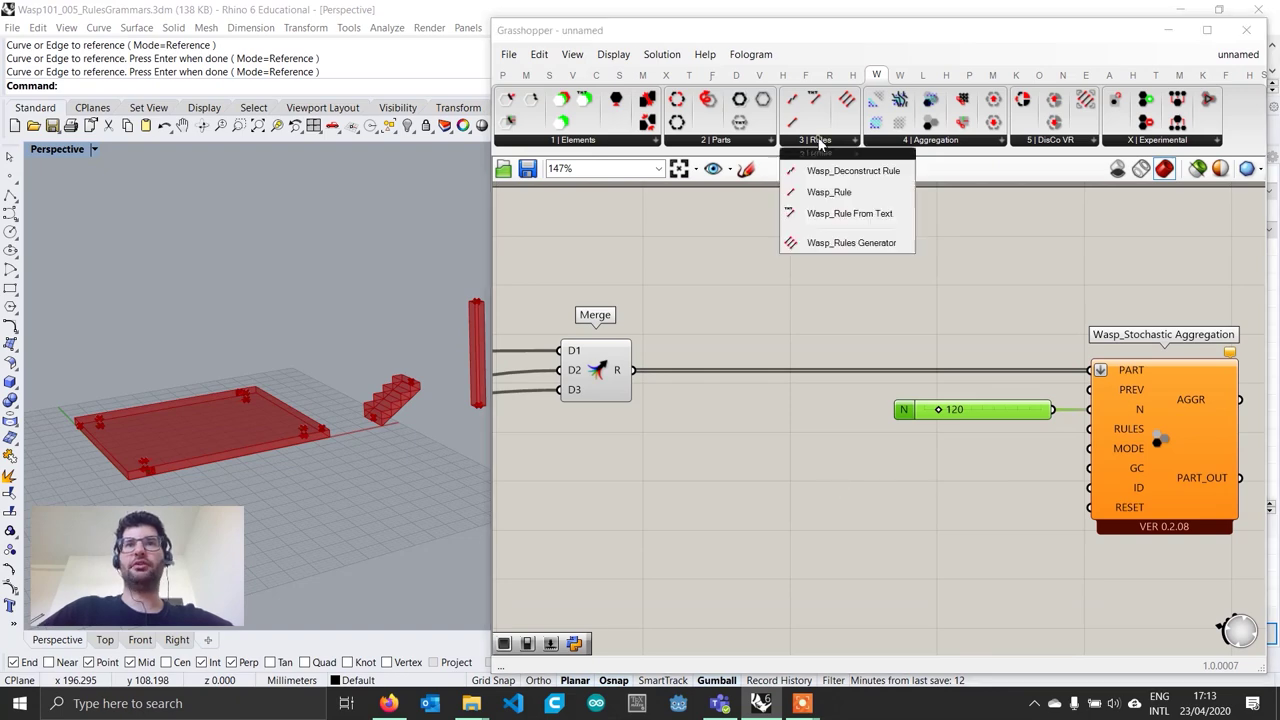
drag(840, 243, 836, 514)
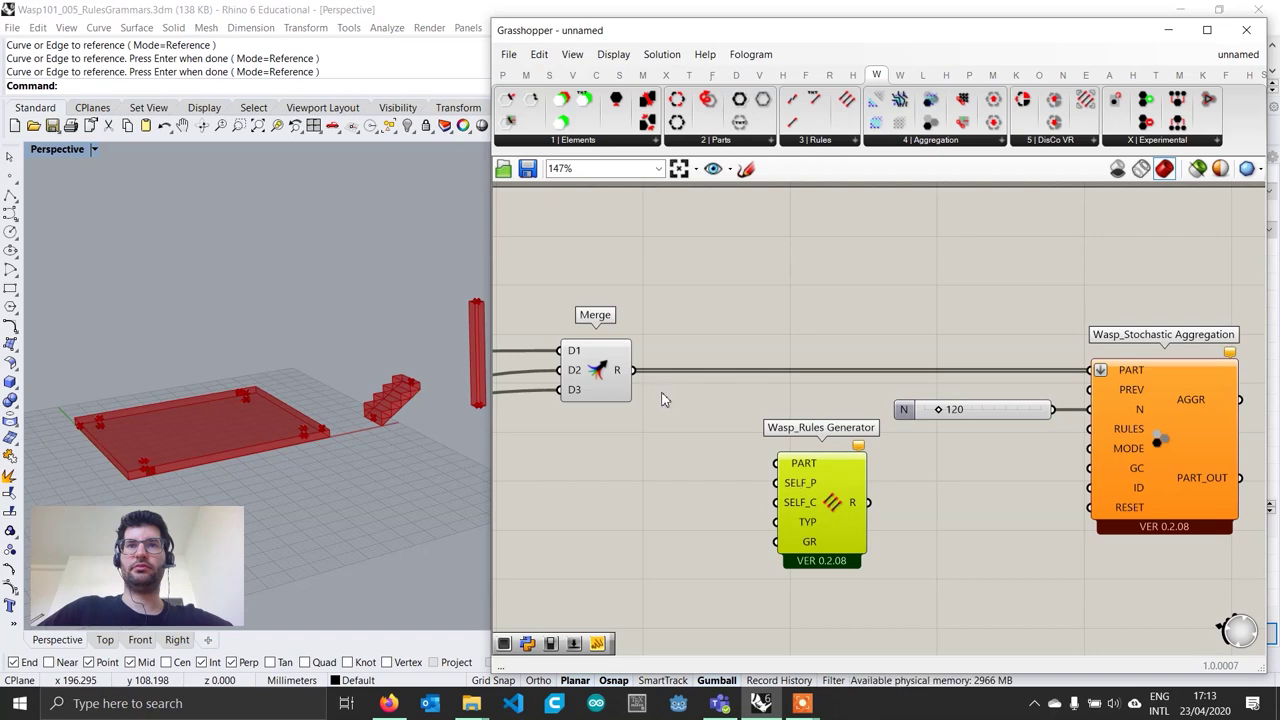
drag(631, 371, 776, 463)
drag(869, 502, 1094, 432)
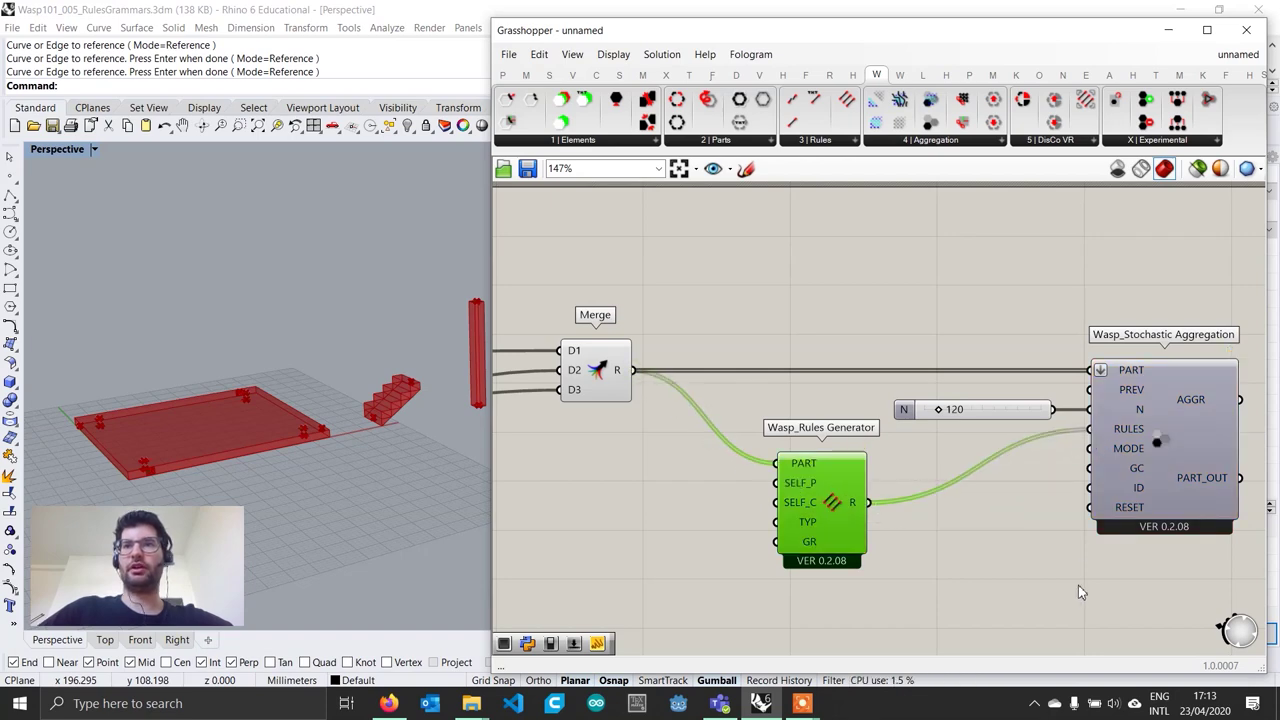
Add a Button component and connect it to the aggregation's RESET input
double_click(990, 553)
text(butoo)
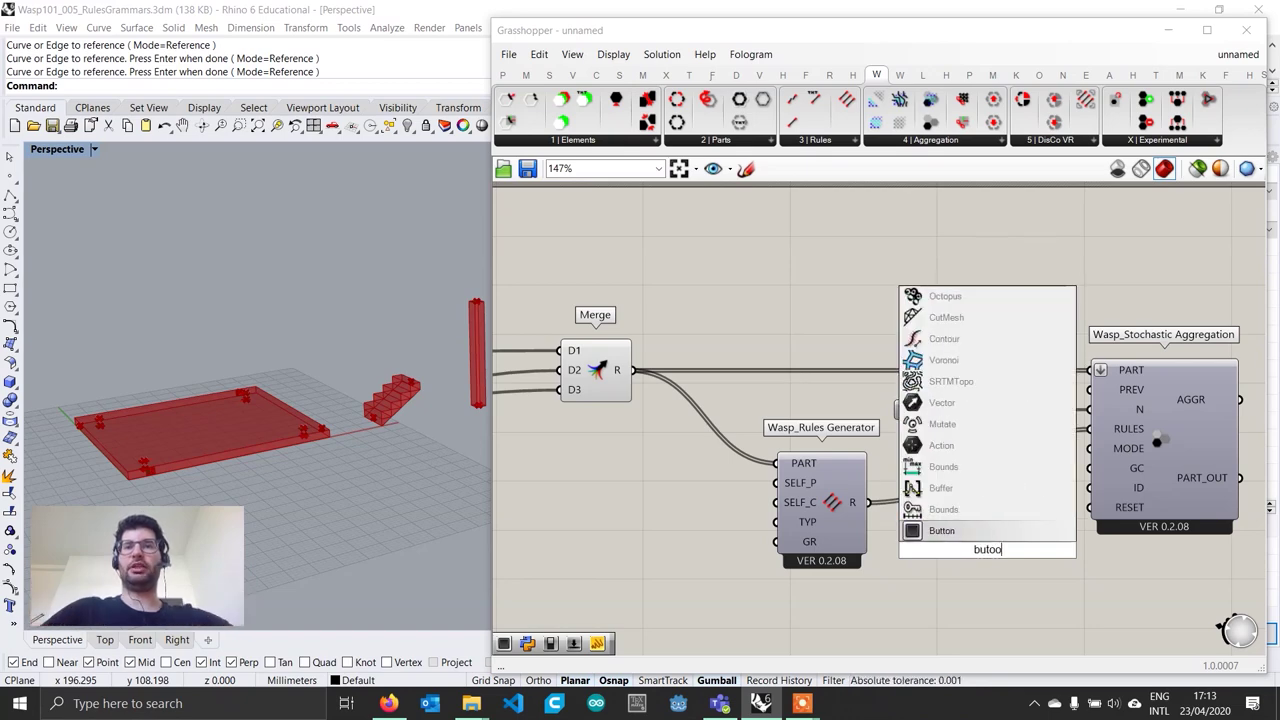
key(Return)
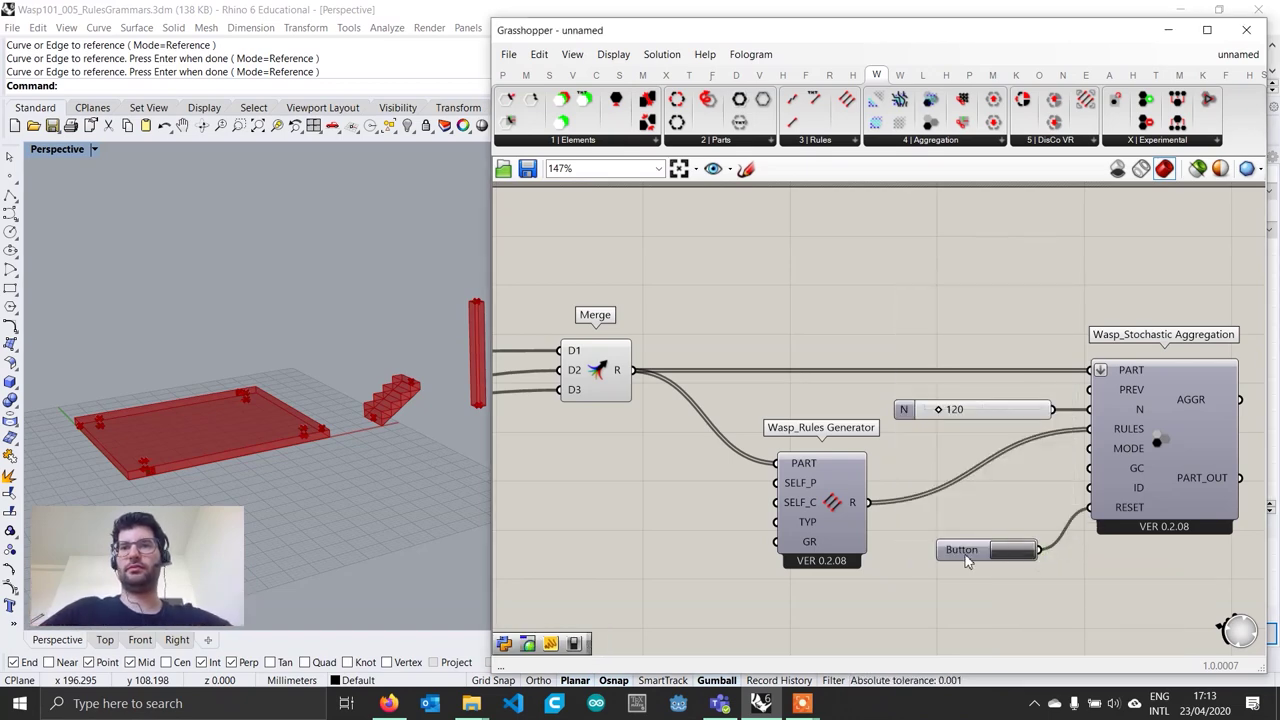
click(967, 552)
Add a Wasp_Get Part Geometry component after the aggregation and feed it from PART_OUT
scroll(990, 535, down, 2)
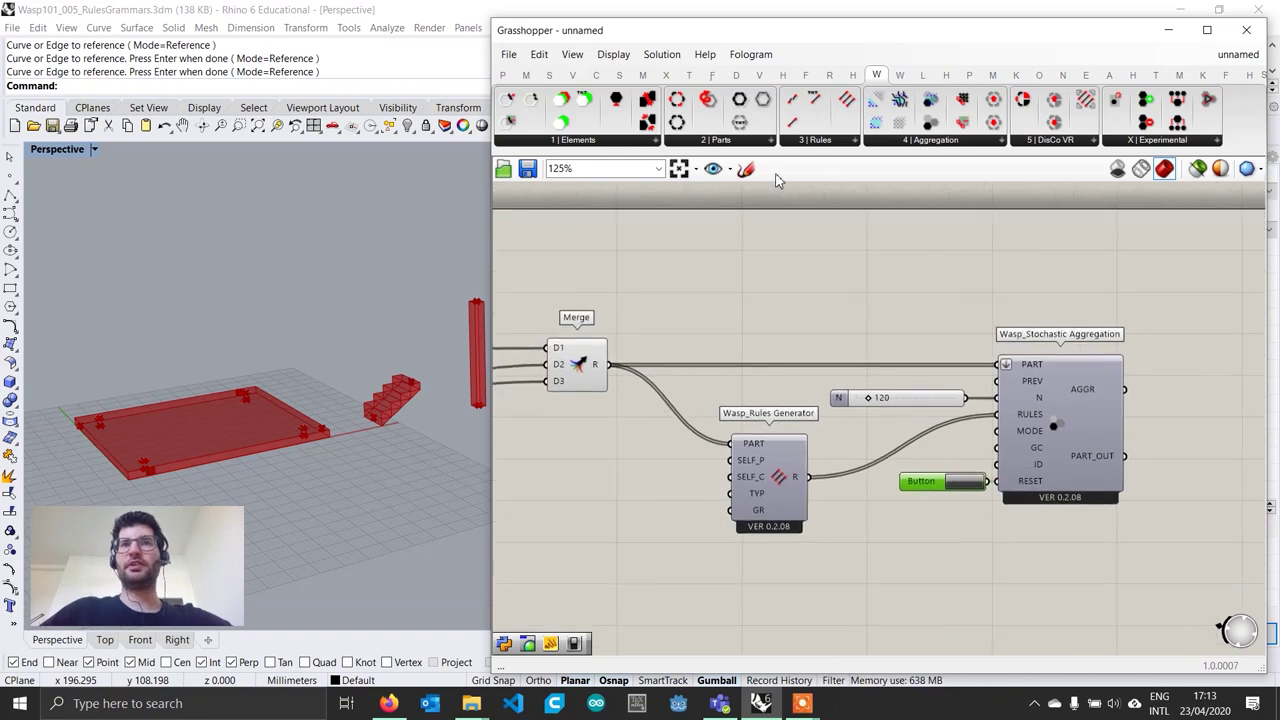
click(727, 142)
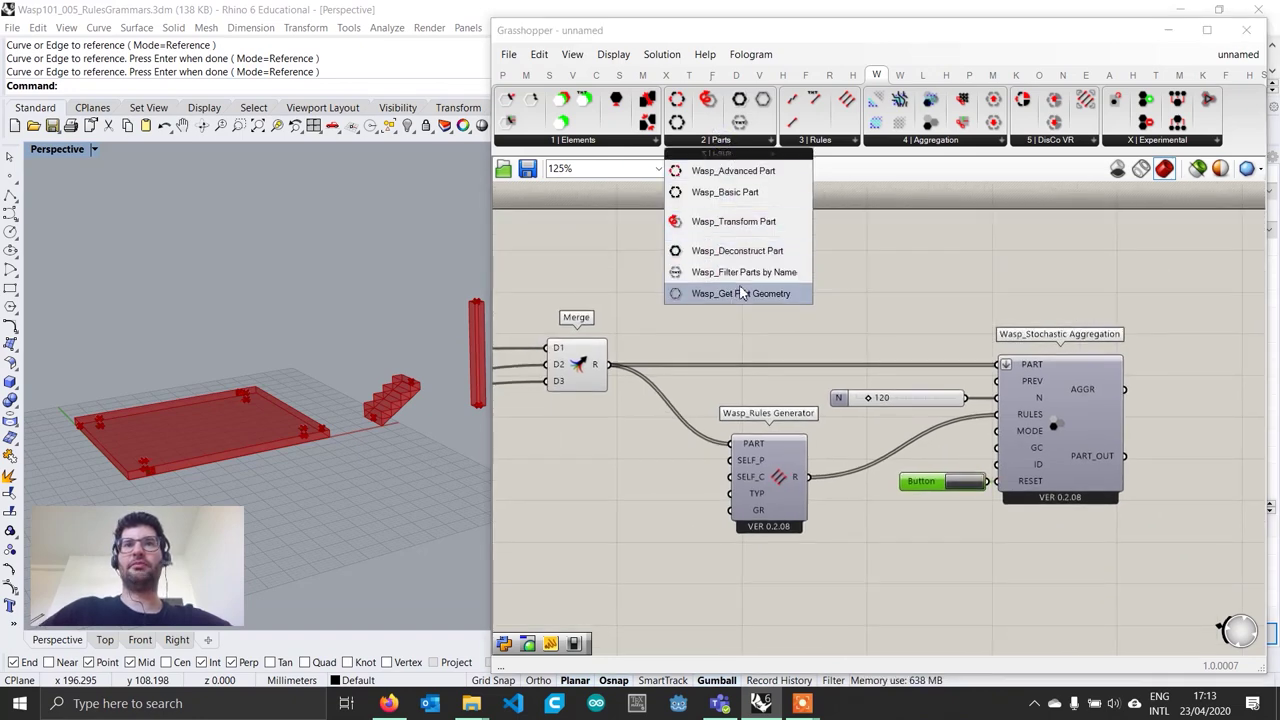
drag(740, 293, 1205, 467)
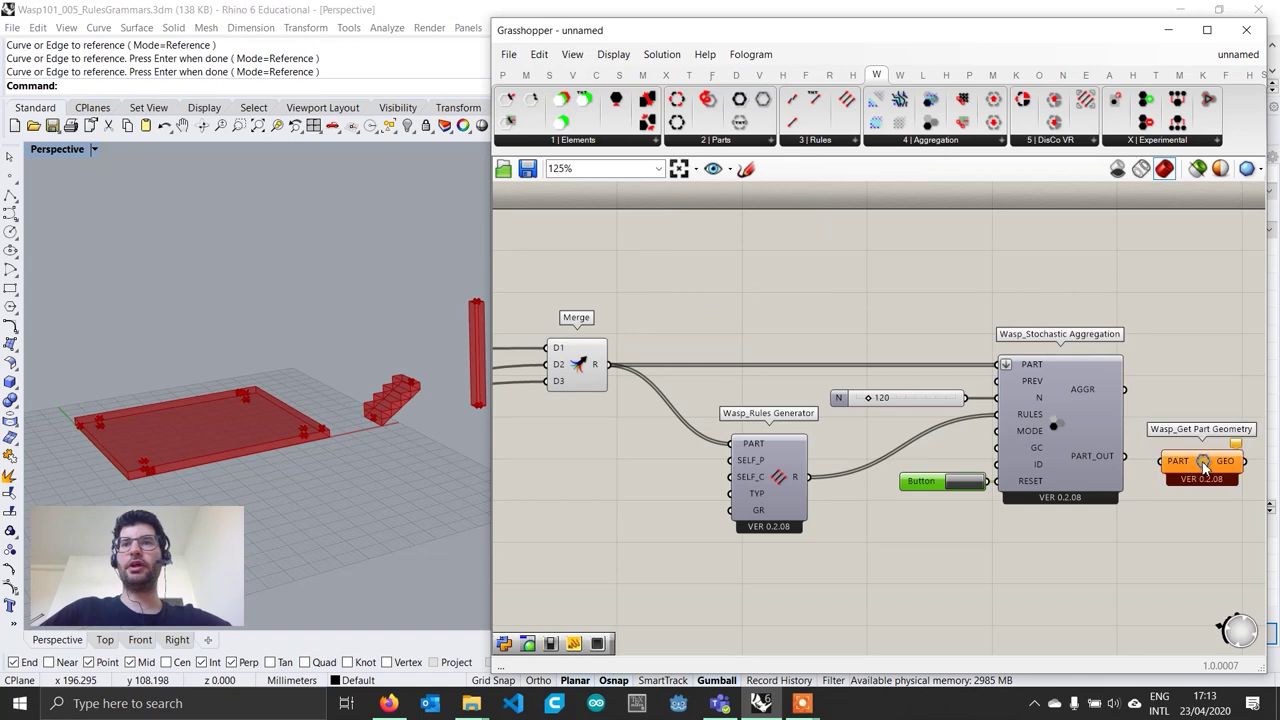
drag(1125, 456, 1217, 462)
Examine the aggregated slabs, stairs and columns from several sides and distances in the Rhino perspective view
right_drag(394, 466, 331, 432)
scroll(303, 420, down, 4)
scroll(286, 375, down, 4)
click(1032, 537)
click(411, 423)
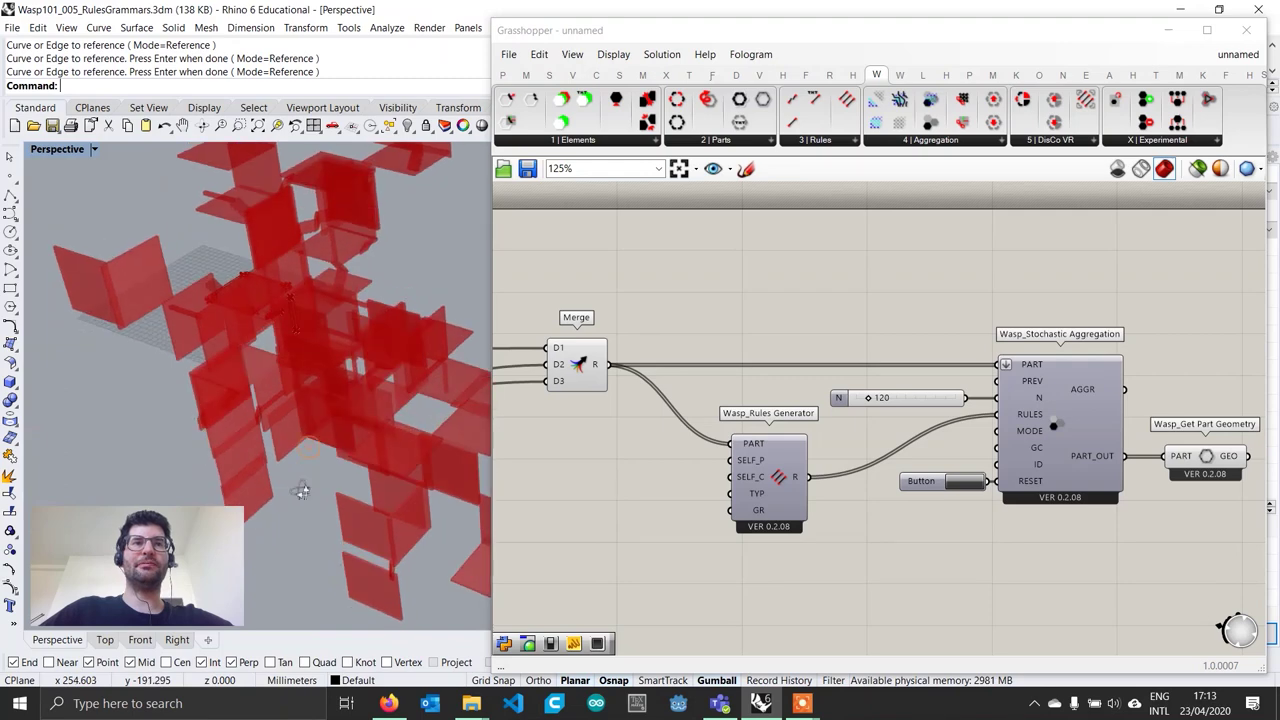
right_drag(302, 491, 338, 274)
scroll(379, 224, up, 3)
right_drag(379, 226, 398, 350)
scroll(418, 238, up, 1)
scroll(350, 285, down, 2)
shift+right_drag(354, 286, 454, 323)
scroll(408, 326, down, 7)
shift+right_drag(372, 406, 228, 431)
scroll(386, 412, up, 7)
scroll(366, 403, down, 2)
scroll(700, 525, up, 2)
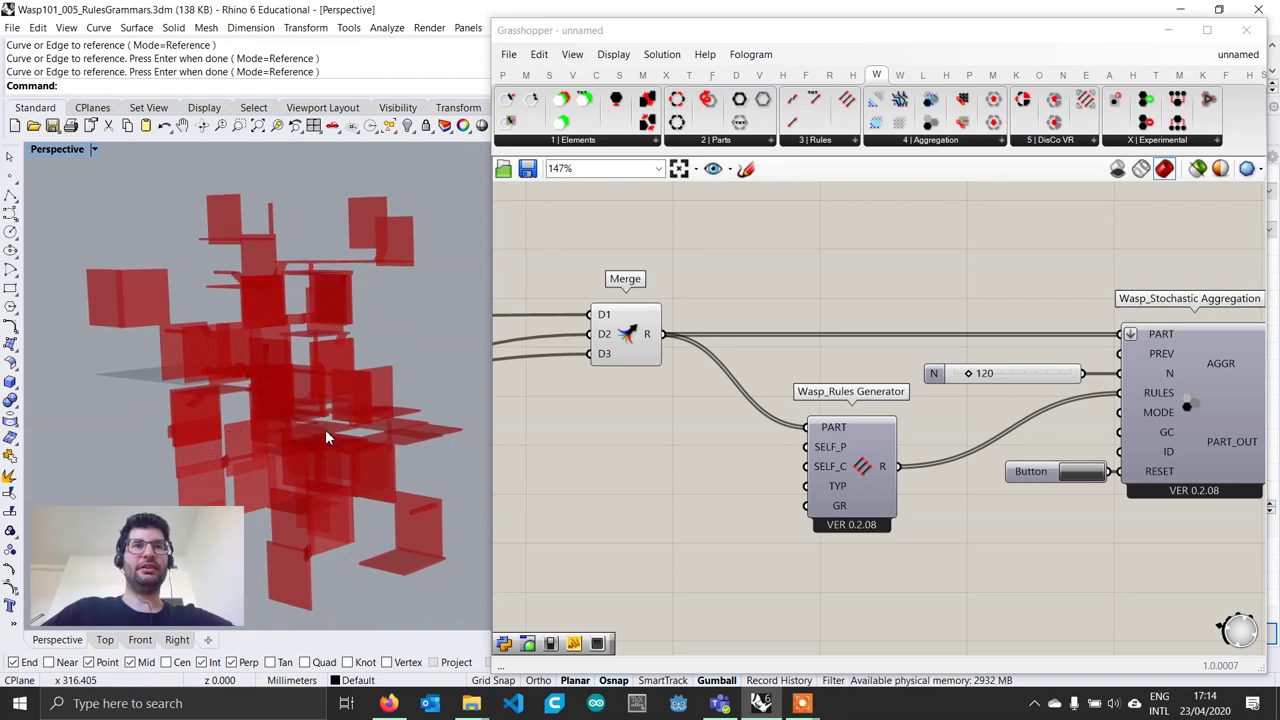
right_drag(372, 457, 357, 446)
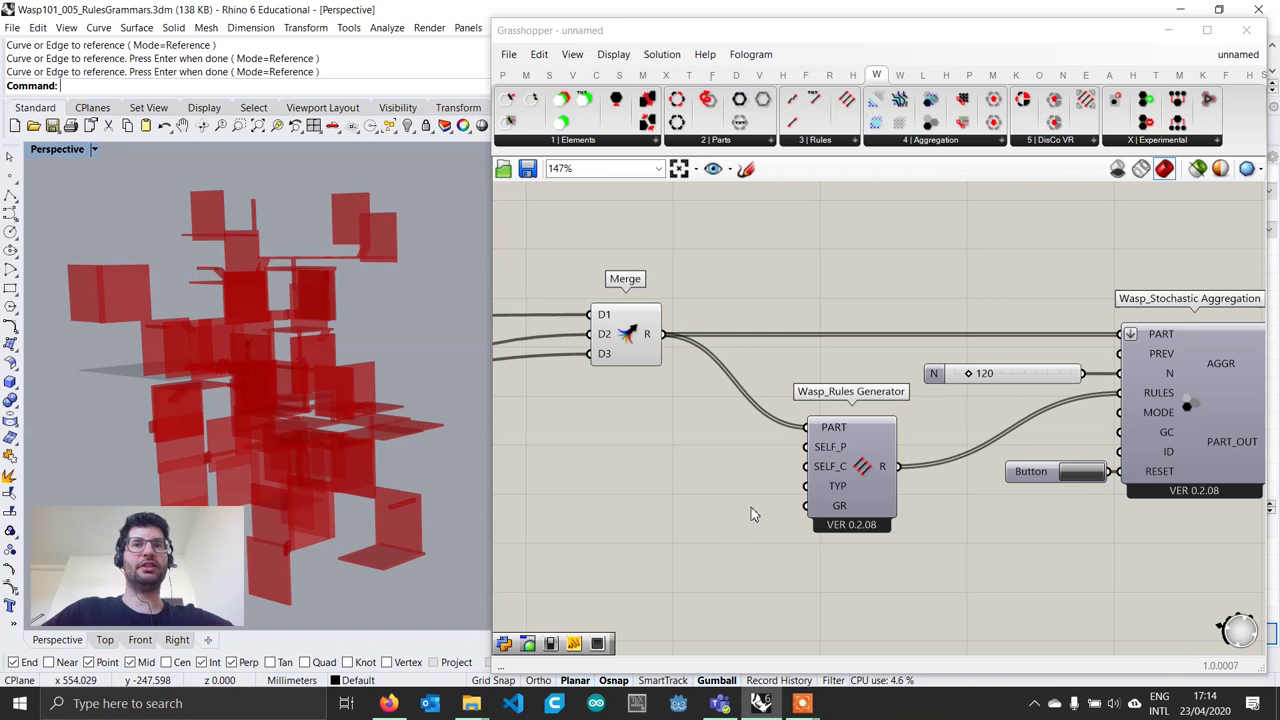
Add a Boolean Toggle, wire it to the Rules Generator's TYP input and set it to True
double_click(728, 490)
text(tog)
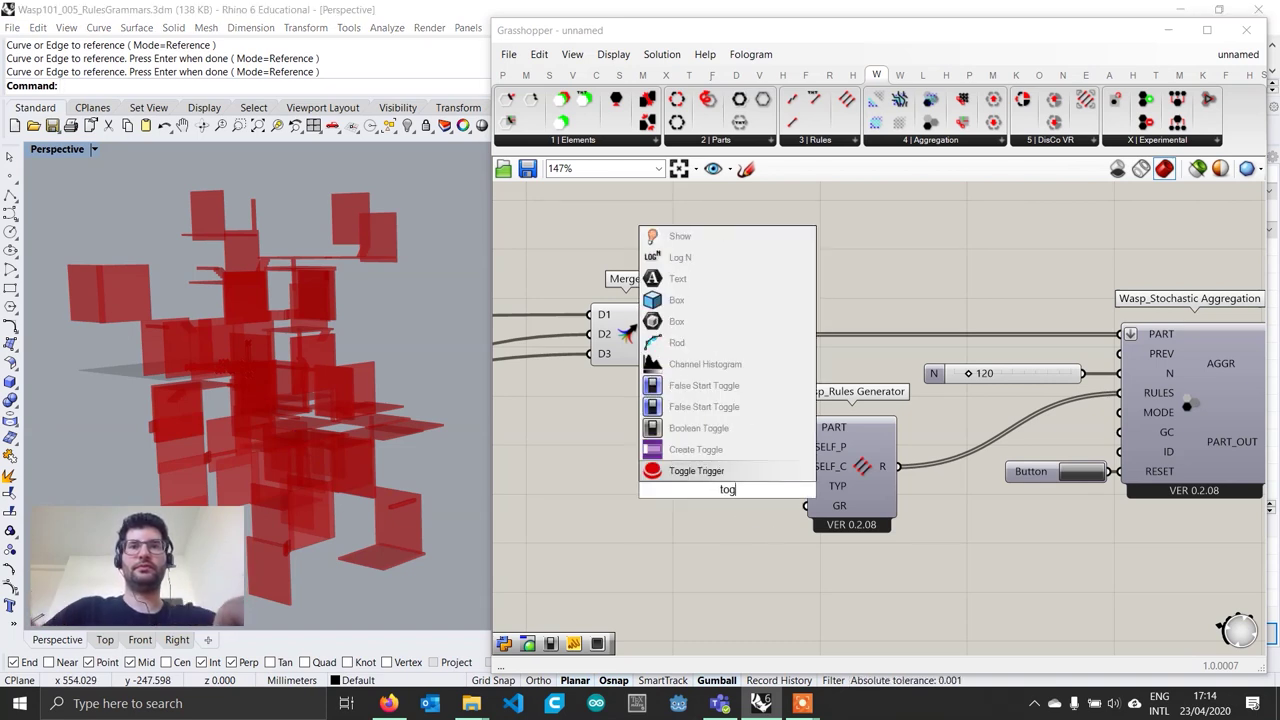
text(gle)
key(Return)
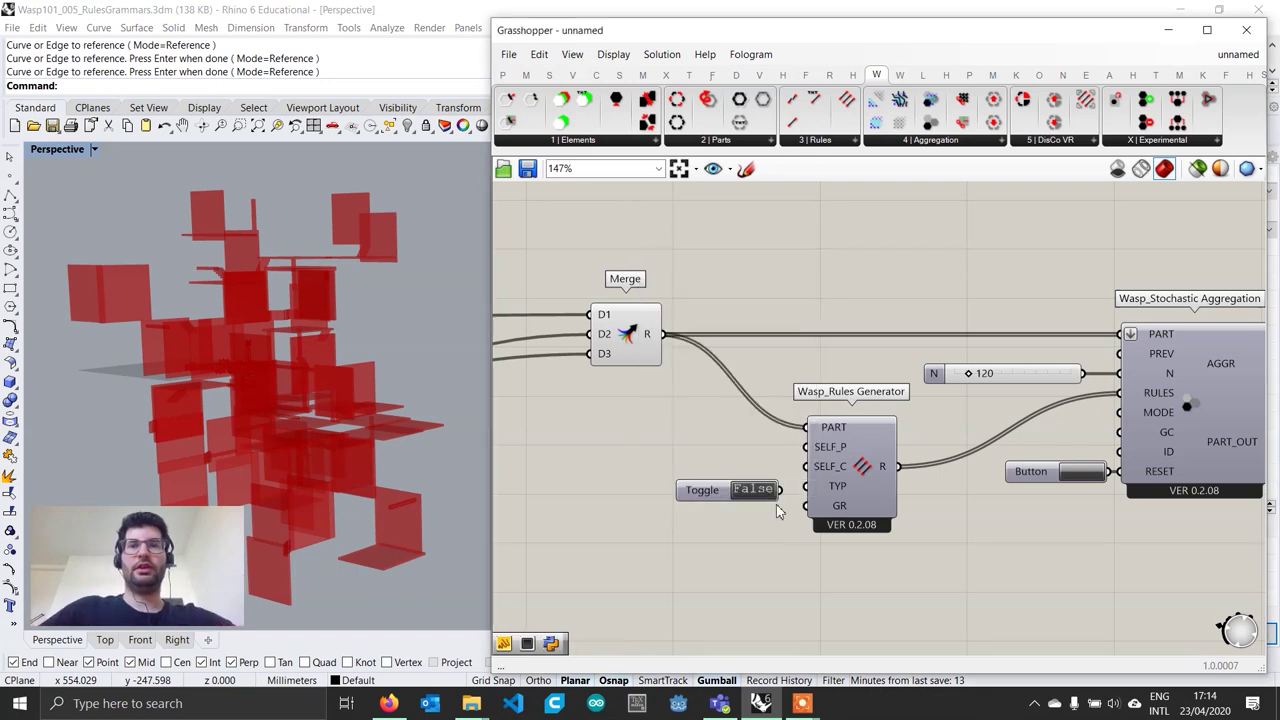
drag(780, 489, 808, 489)
double_click(722, 500)
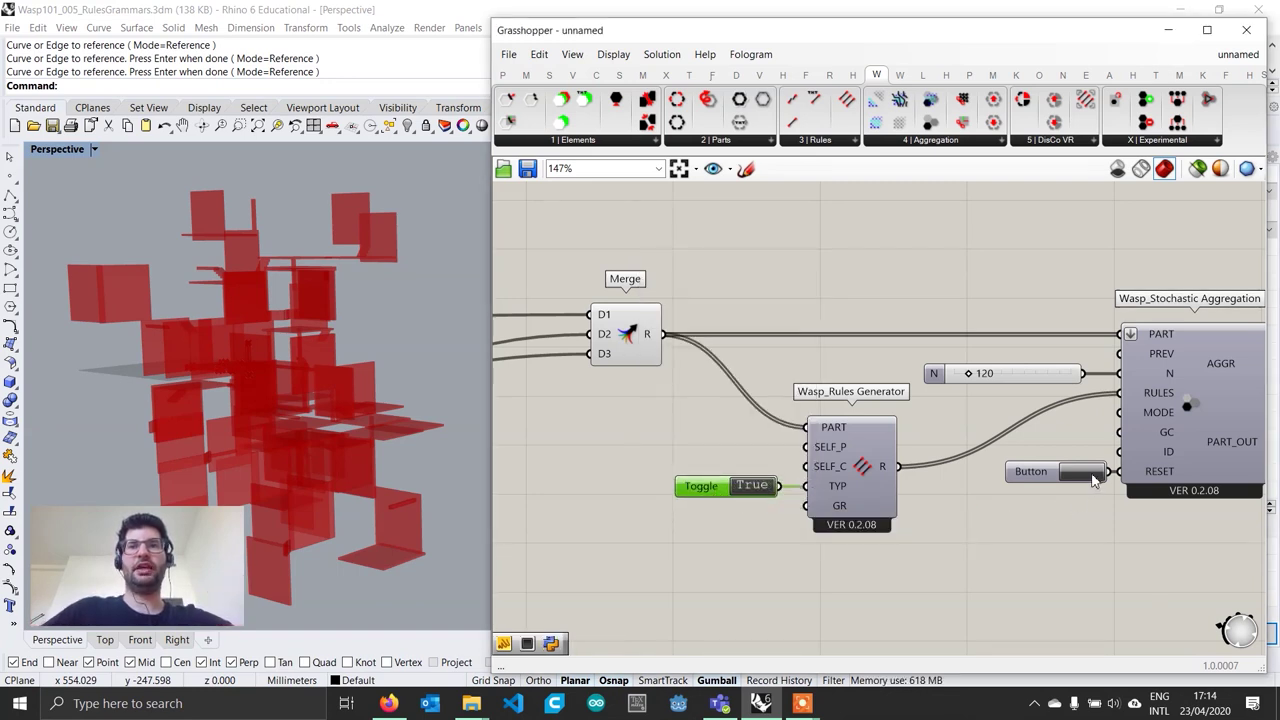
Reset the aggregation several times with typed rules enabled, and inspect the resulting geometry and the generated rules
click(1080, 480)
mouse_move(488, 432)
right_down()
mouse_move(409, 443)
mouse_move(437, 420)
mouse_move(428, 450)
mouse_move(488, 455)
right_up()
click(1095, 477)
click(1095, 477)
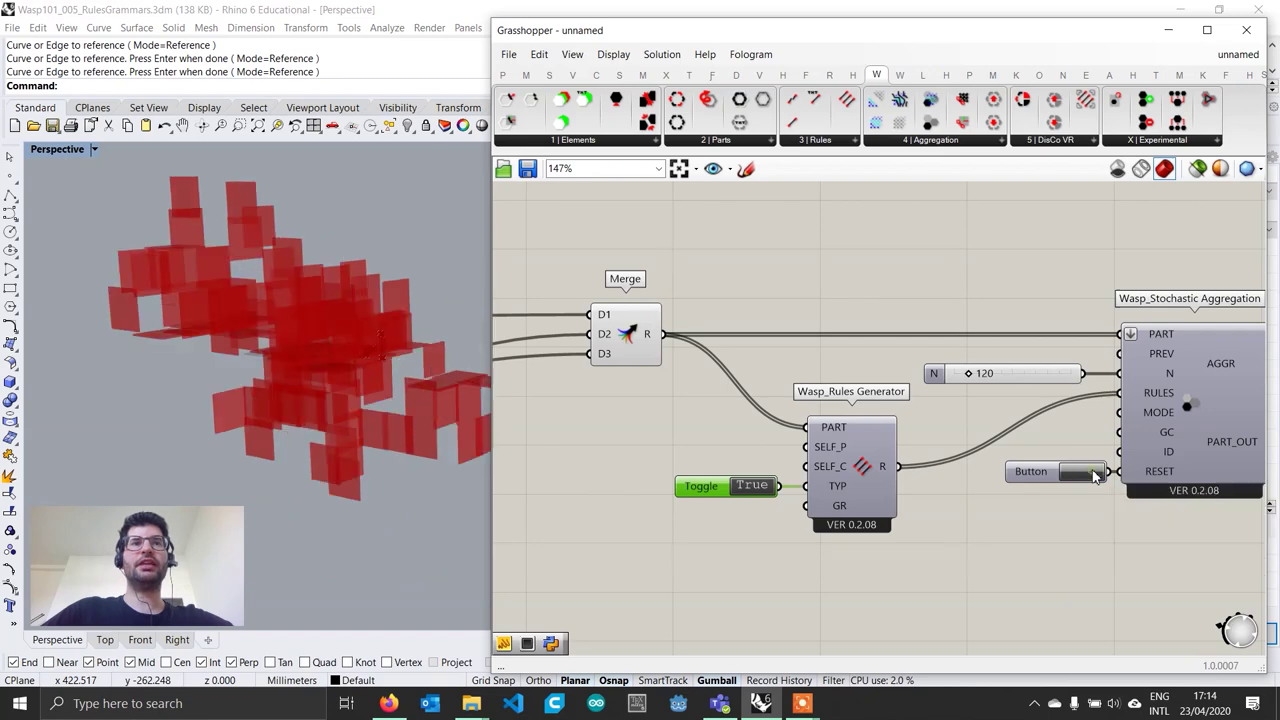
click(1095, 477)
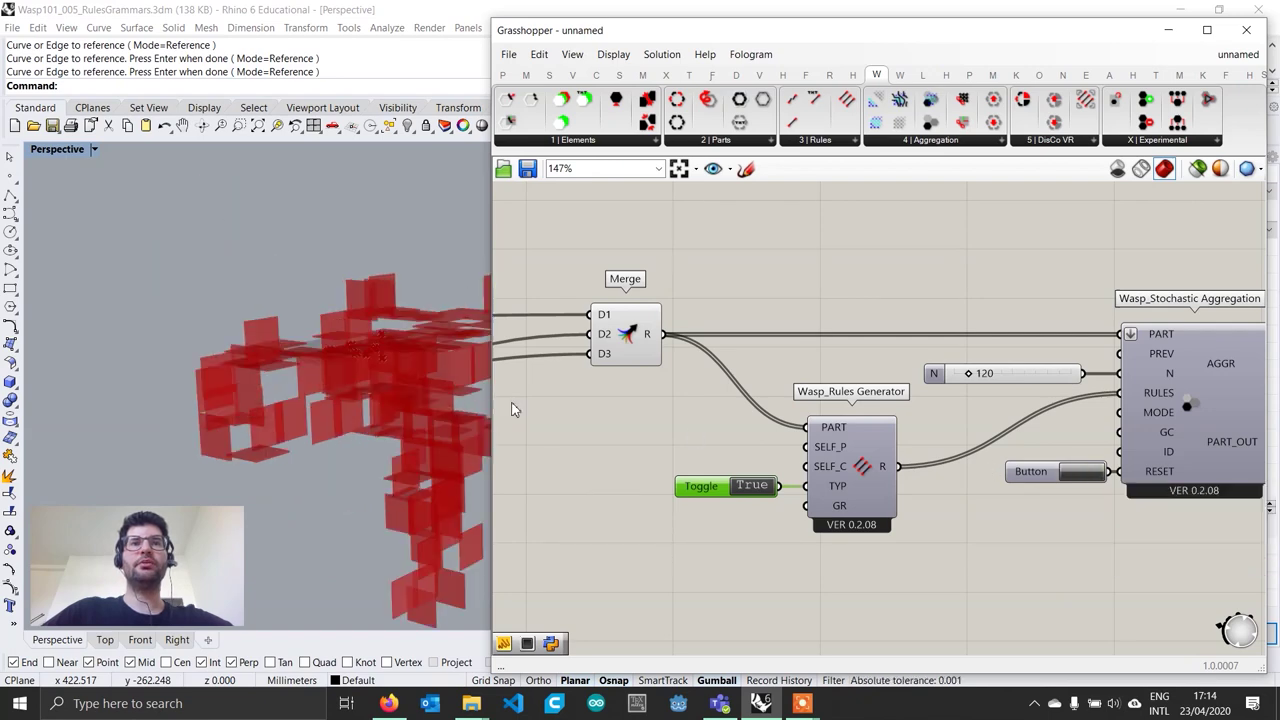
right_drag(380, 394, 312, 432)
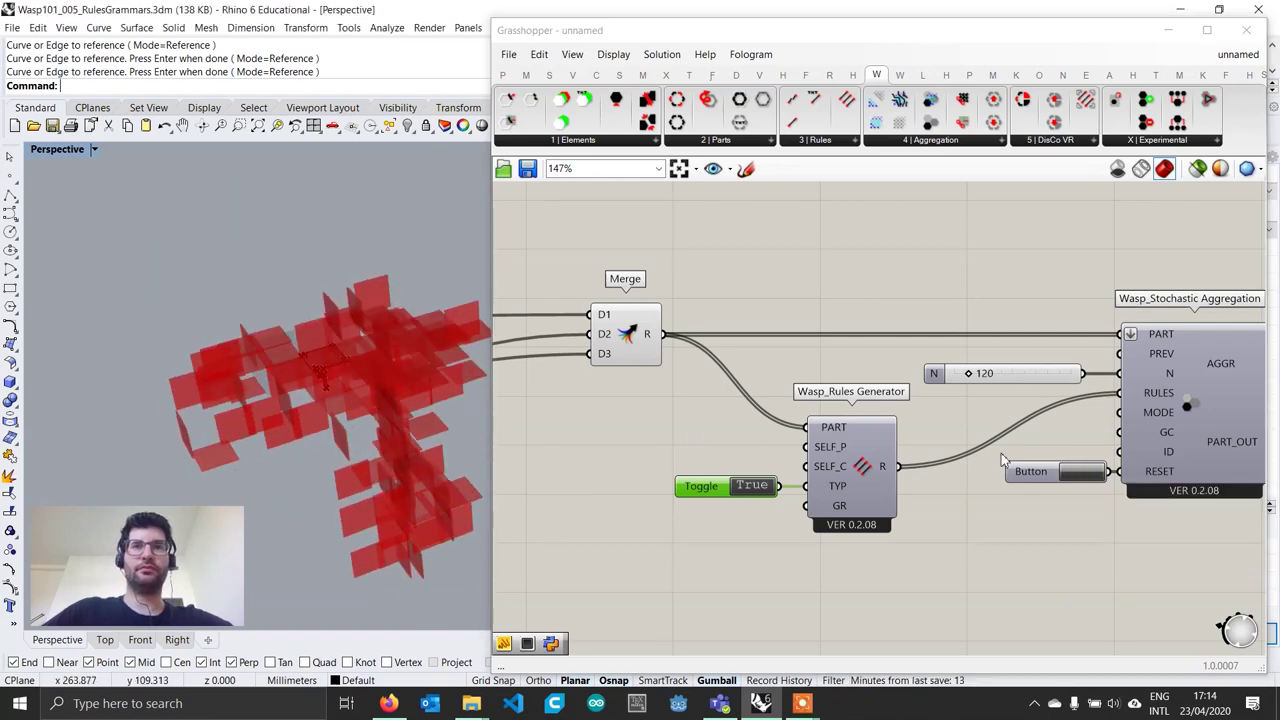
mouse_move(890, 467)
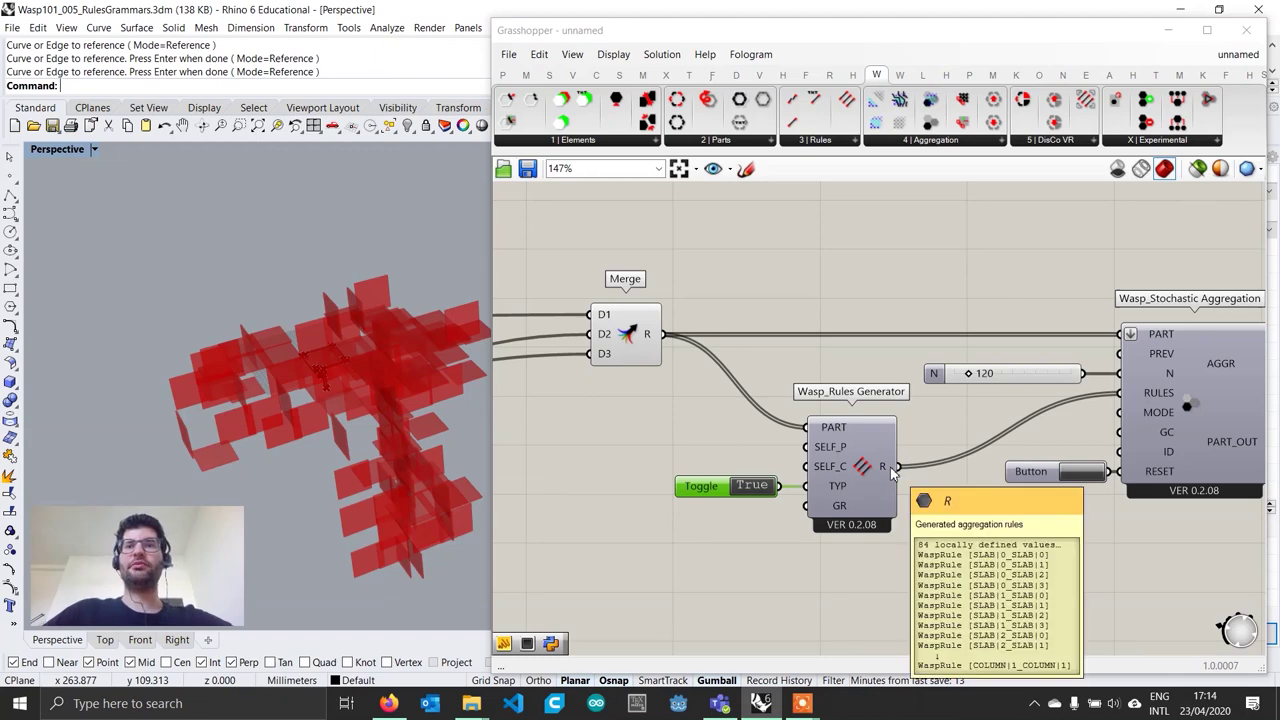
Examine the connection types assigned to the slab, stair and column parts, and compare them with the aggregated geometry
scroll(740, 454, down, 3)
right_drag(751, 449, 991, 432)
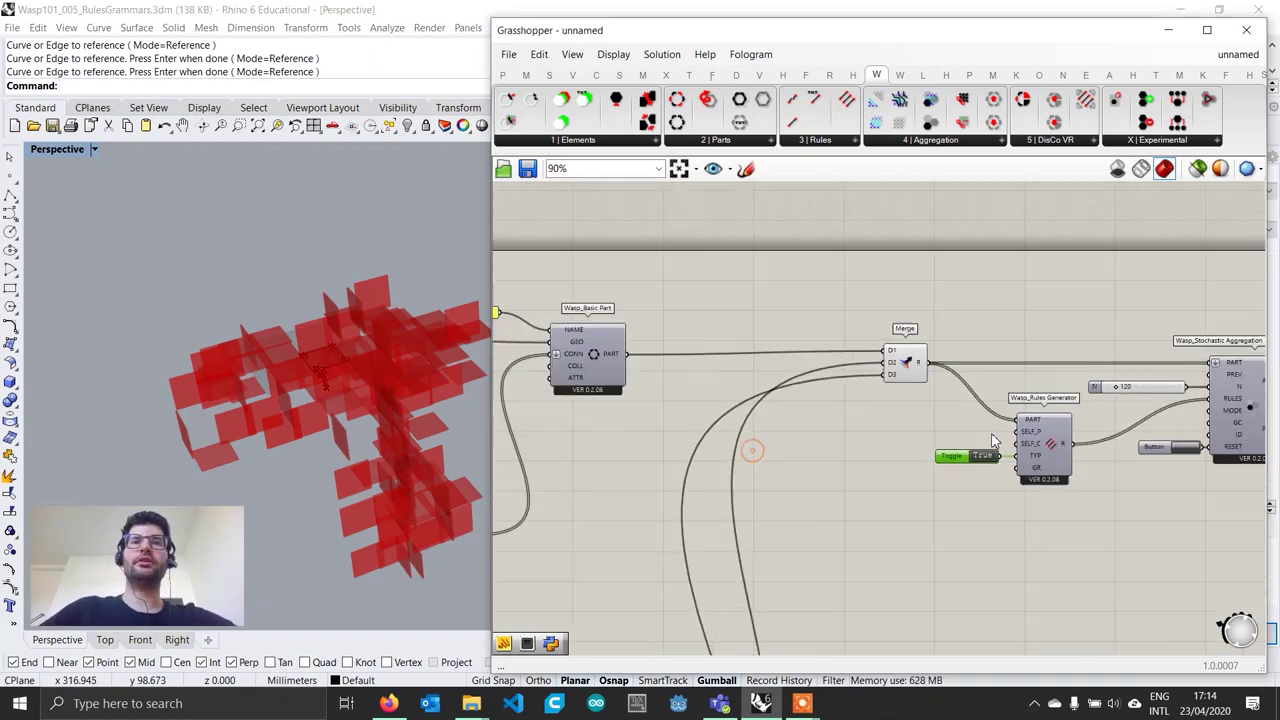
scroll(988, 428, down, 1)
right_drag(786, 419, 1074, 359)
scroll(650, 462, up, 2)
right_drag(656, 454, 653, 389)
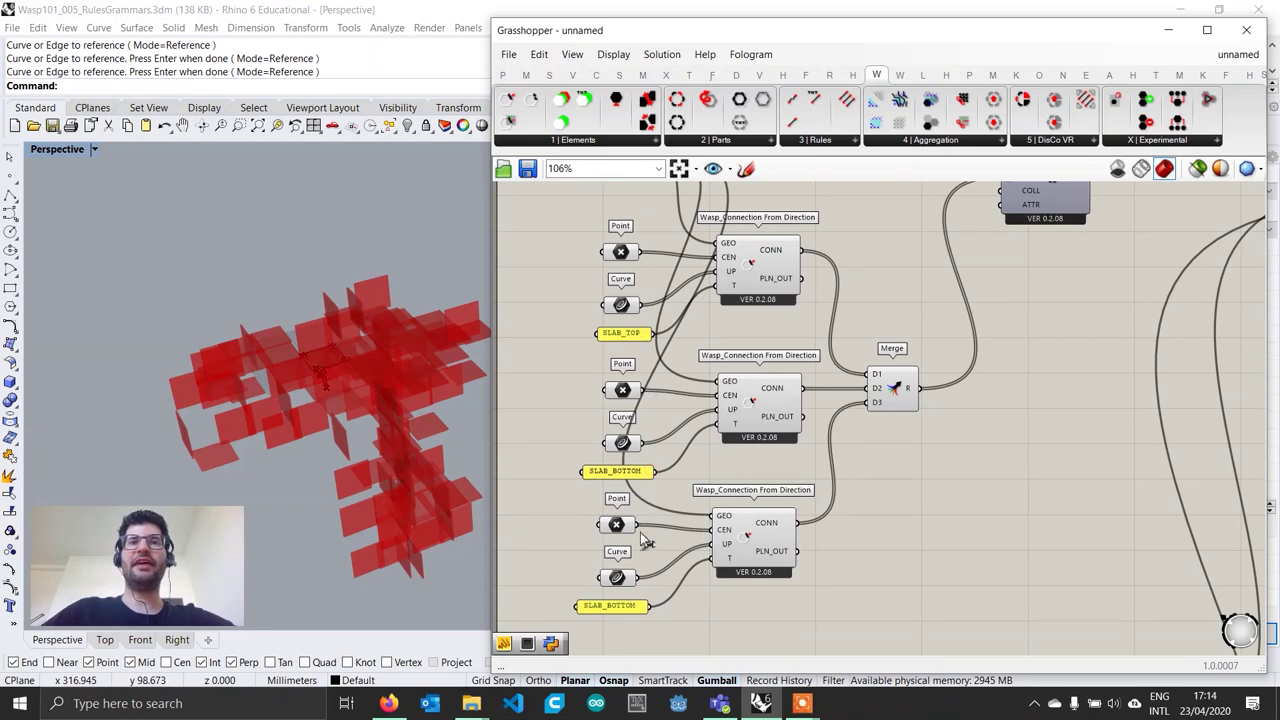
right_drag(641, 534, 646, 414)
scroll(646, 414, down, 2)
right_drag(686, 553, 691, 250)
right_drag(664, 573, 674, 485)
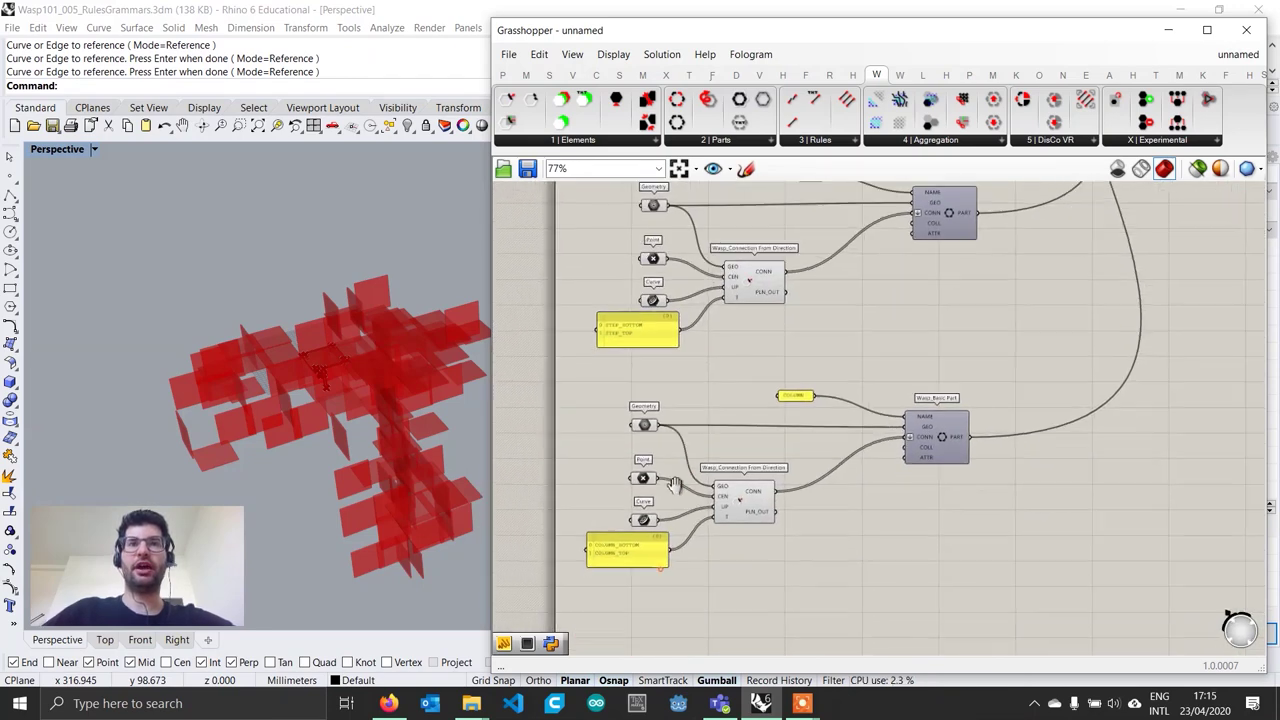
scroll(675, 485, up, 3)
right_drag(704, 391, 694, 435)
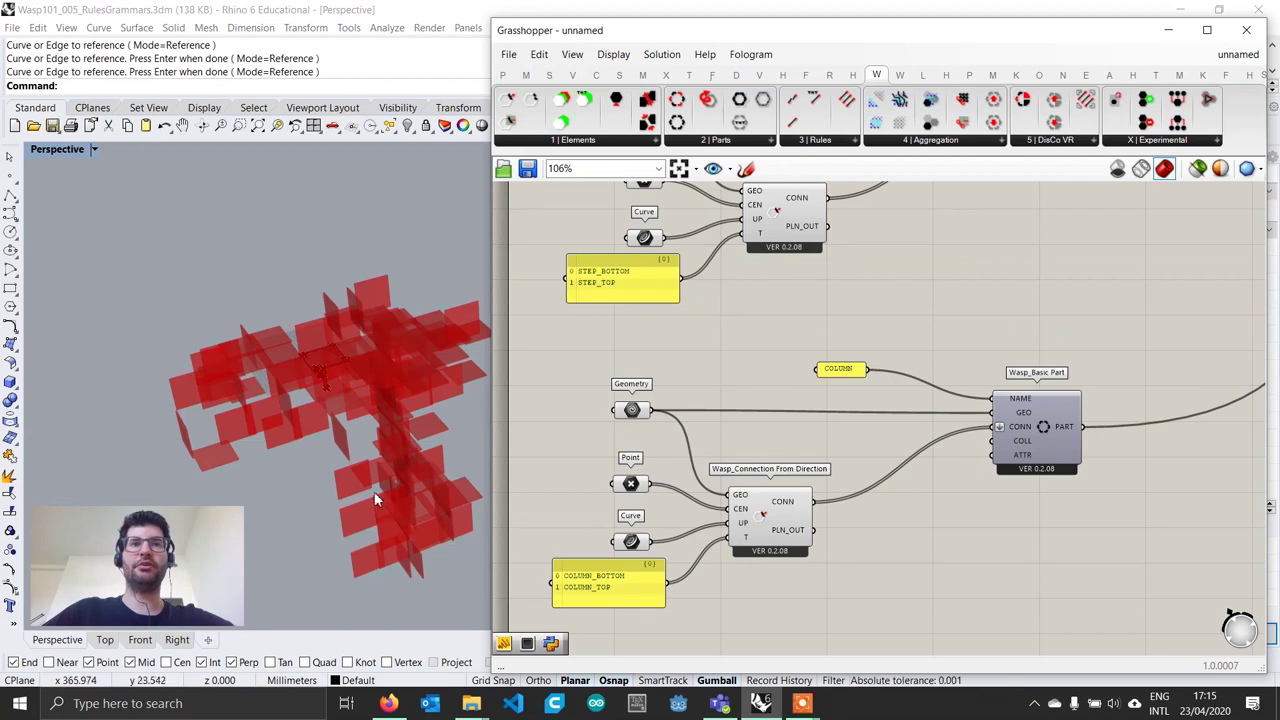
scroll(374, 405, up, 6)
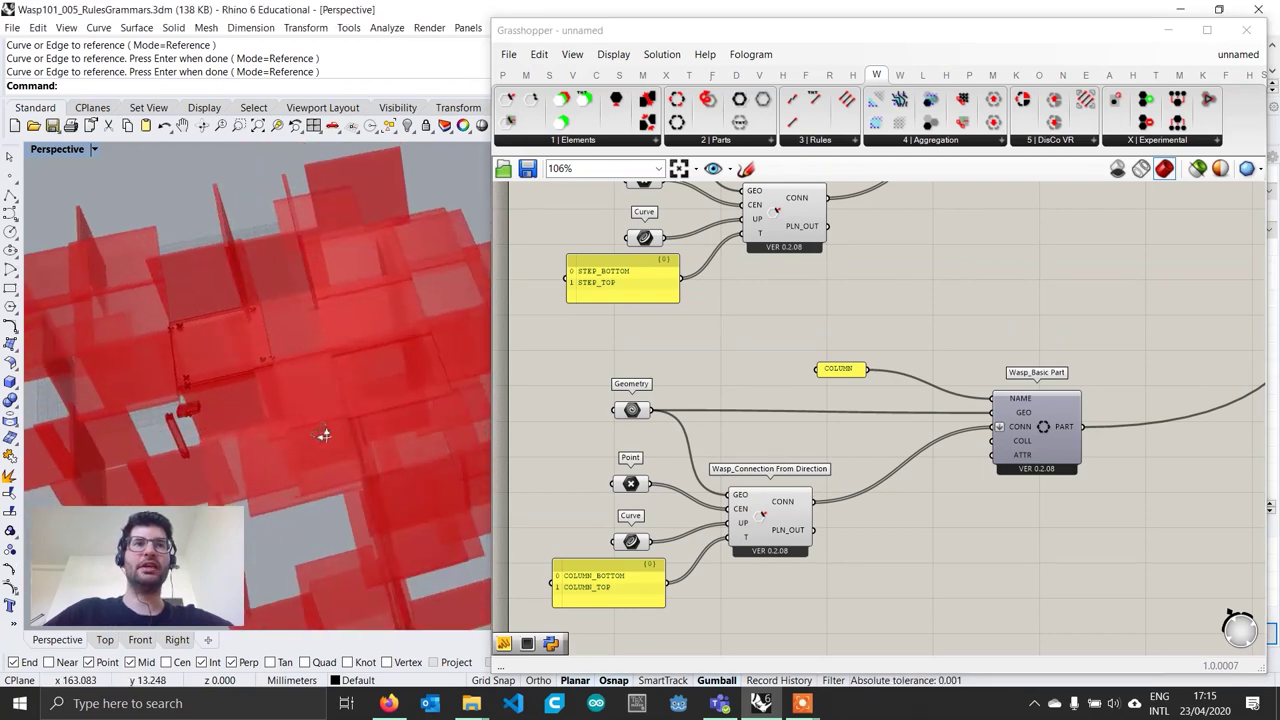
right_drag(324, 434, 326, 400)
right_drag(700, 420, 719, 556)
right_drag(762, 190, 730, 460)
scroll(718, 416, down, 3)
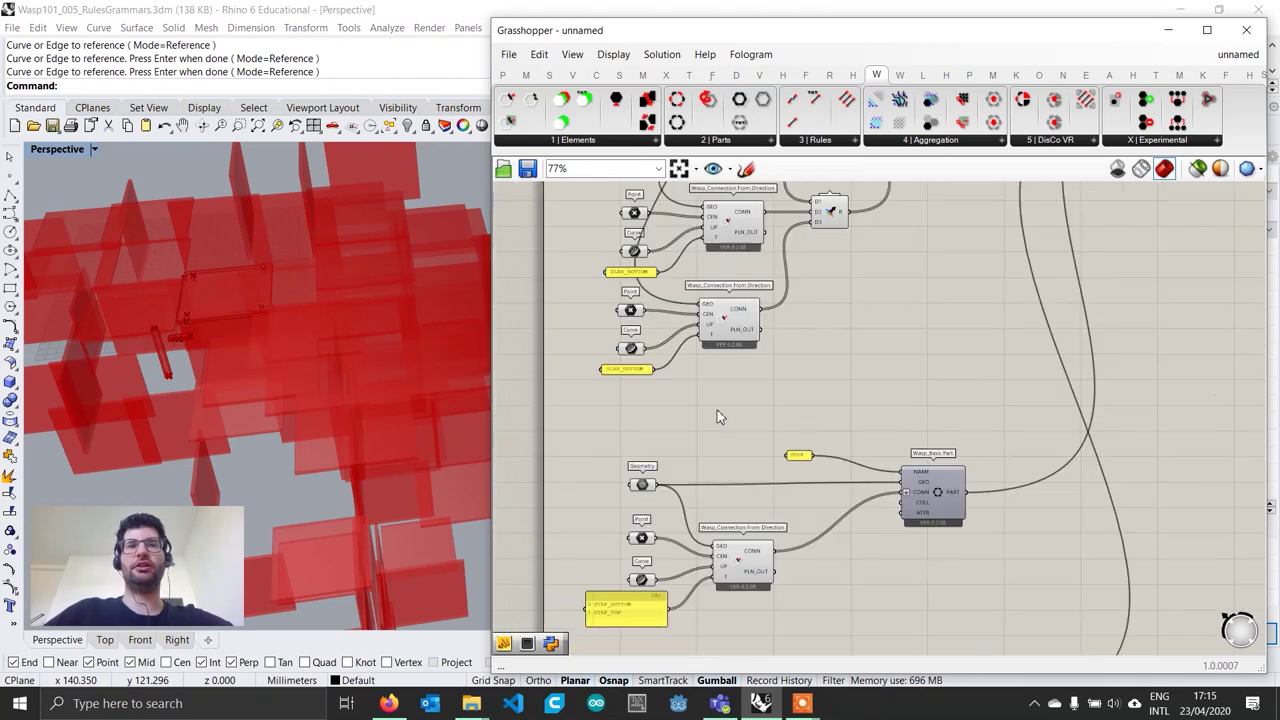
right_drag(757, 529, 757, 424)
Delete the Boolean Toggle feeding the Rules Generator's TYP input
scroll(709, 508, down, 5)
right_drag(951, 402, 892, 468)
scroll(883, 398, up, 3)
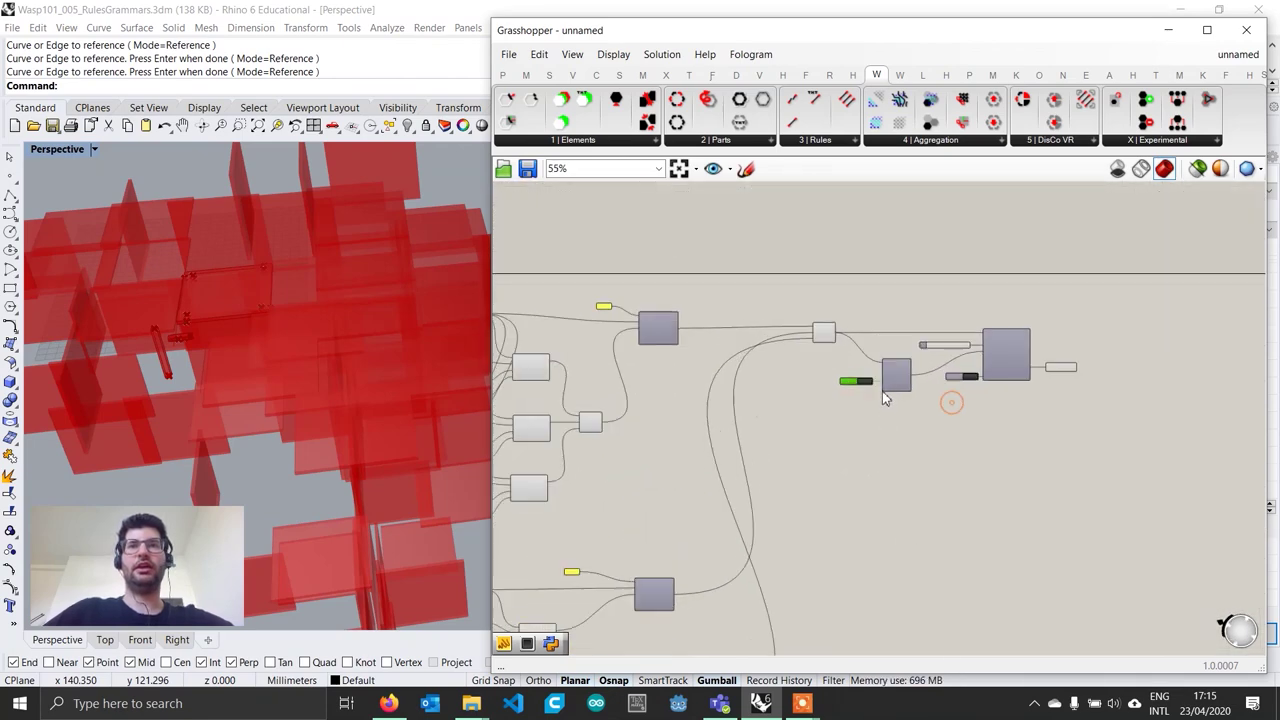
scroll(884, 398, up, 5)
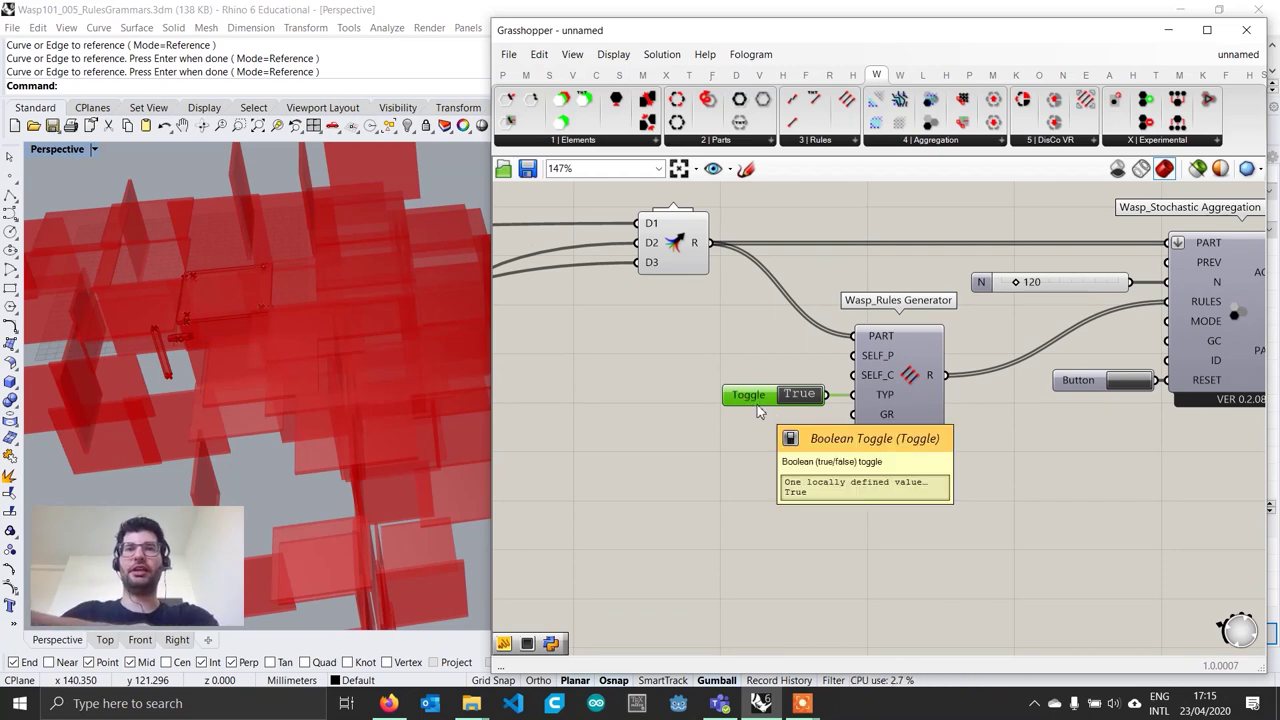
key(Delete)
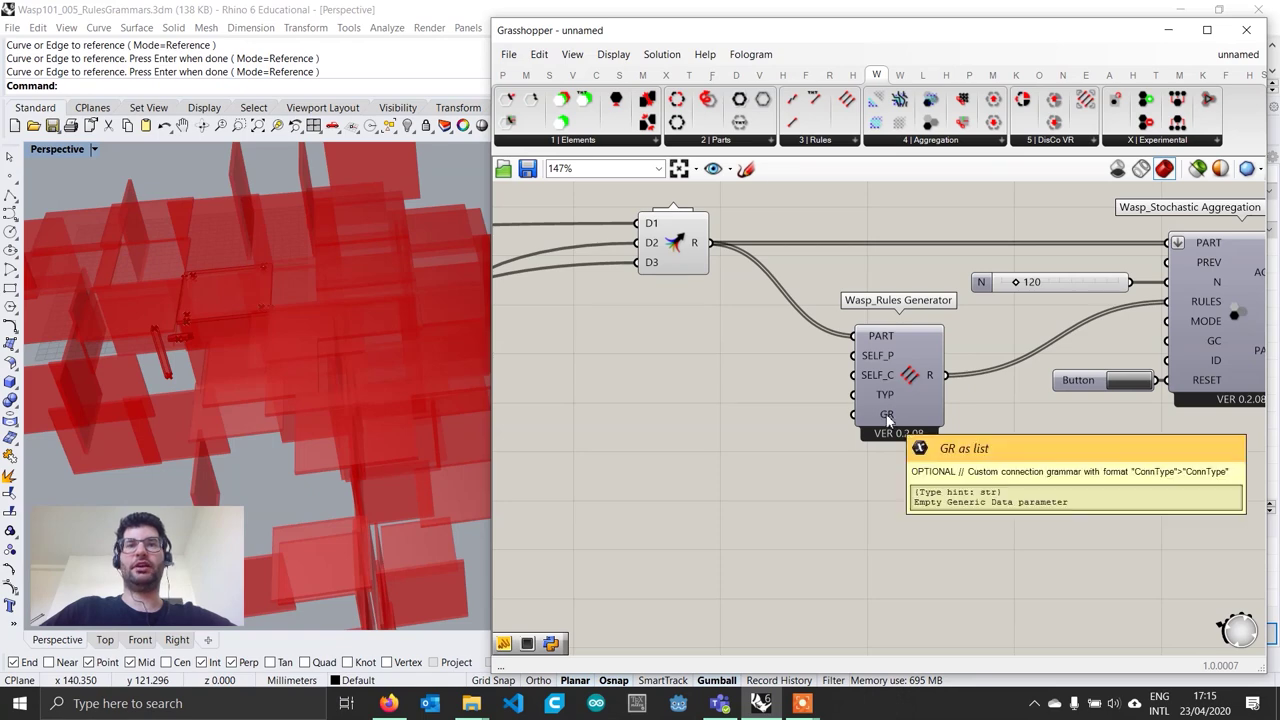
Add a panel beside the Rules Generator, turn off its Multiline Data option and widen it for grammar text
right_drag(806, 434, 877, 437)
double_click(734, 437)
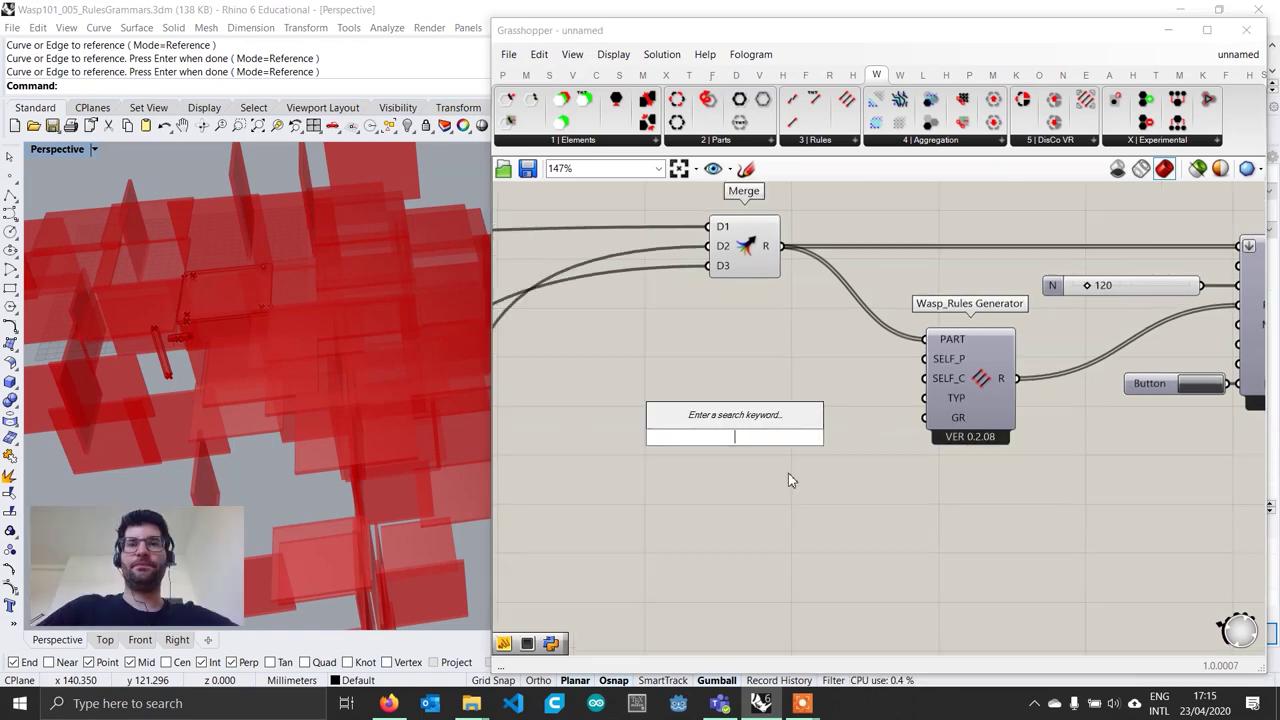
text(")
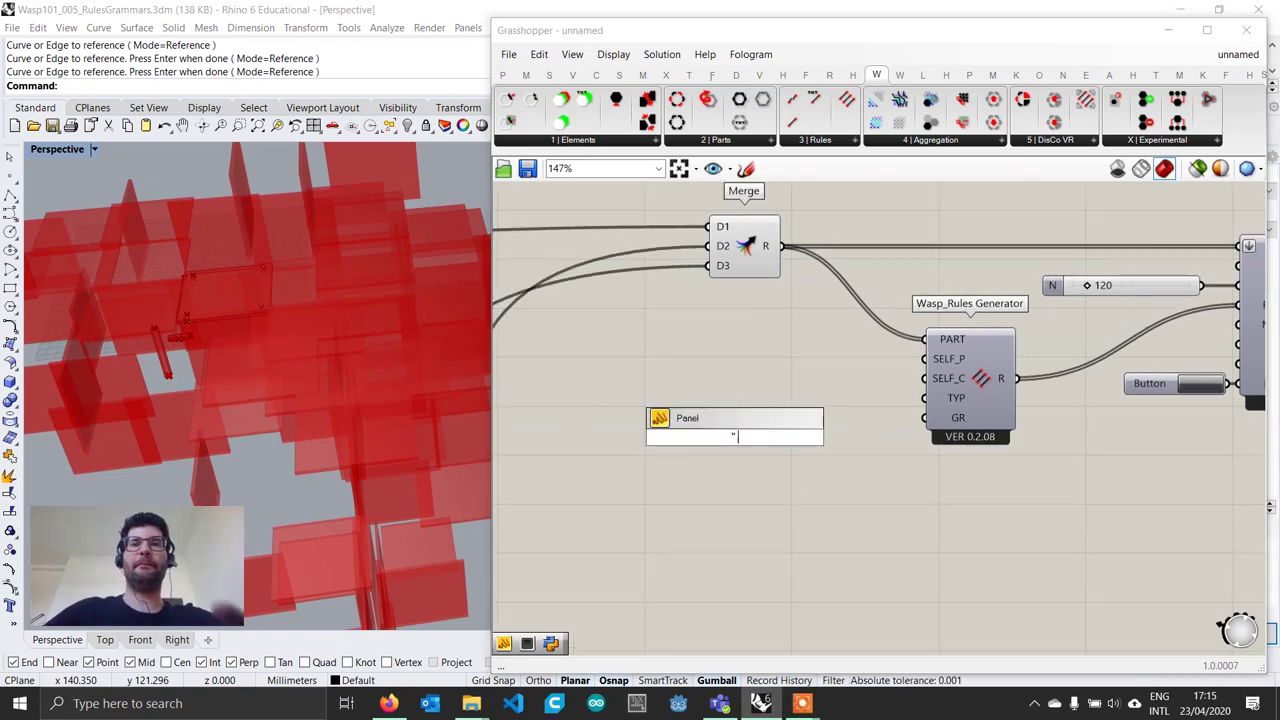
key(Return)
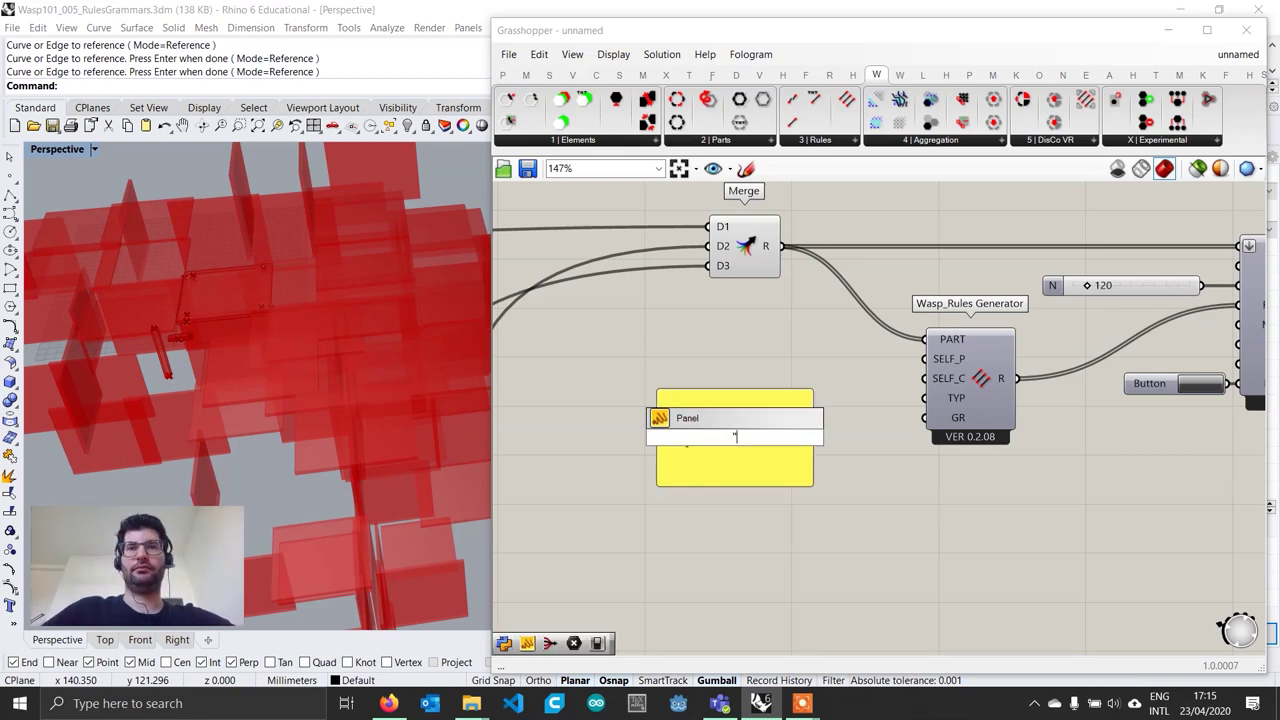
drag(758, 468, 782, 465)
right_click(769, 451)
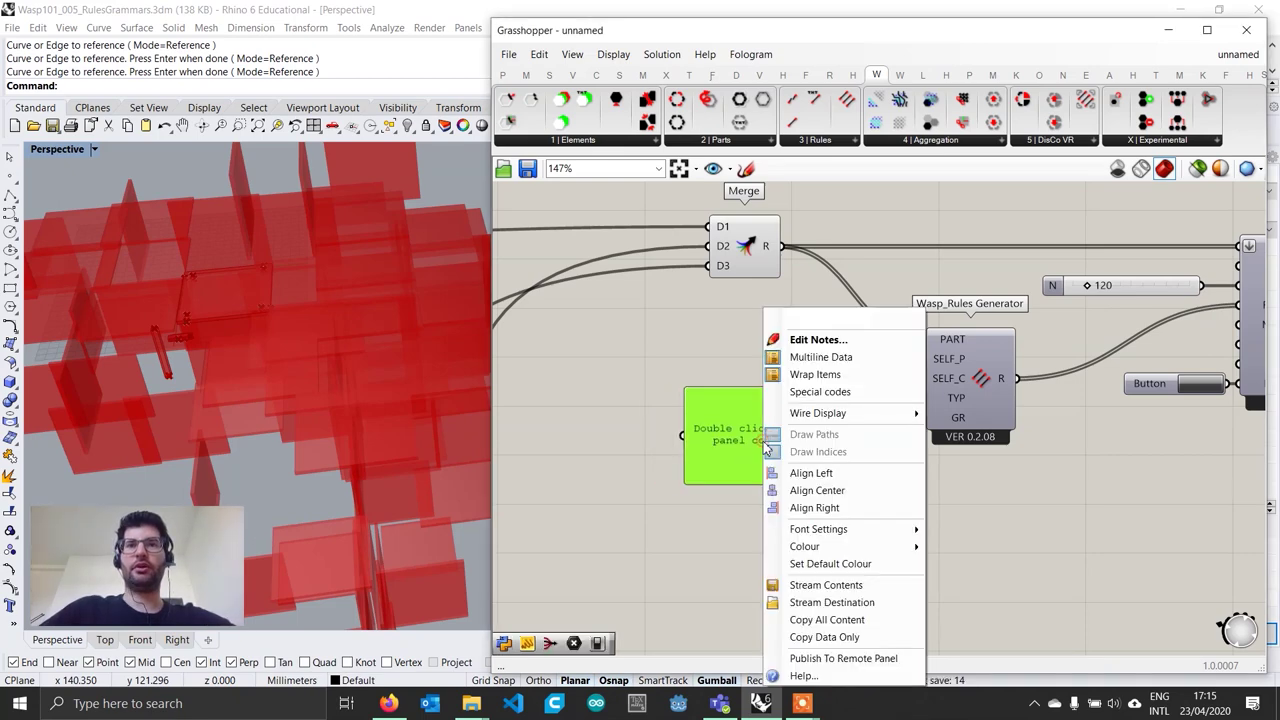
click(818, 358)
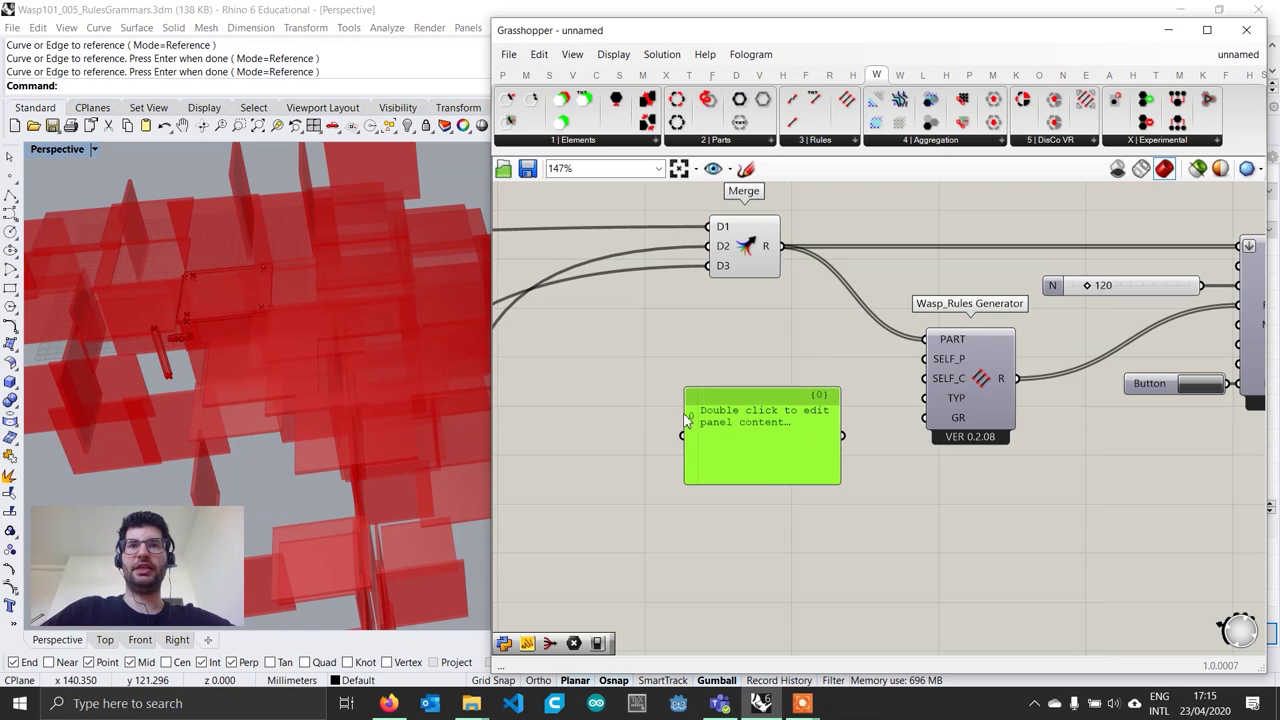
drag(686, 416, 602, 416)
drag(749, 433, 768, 436)
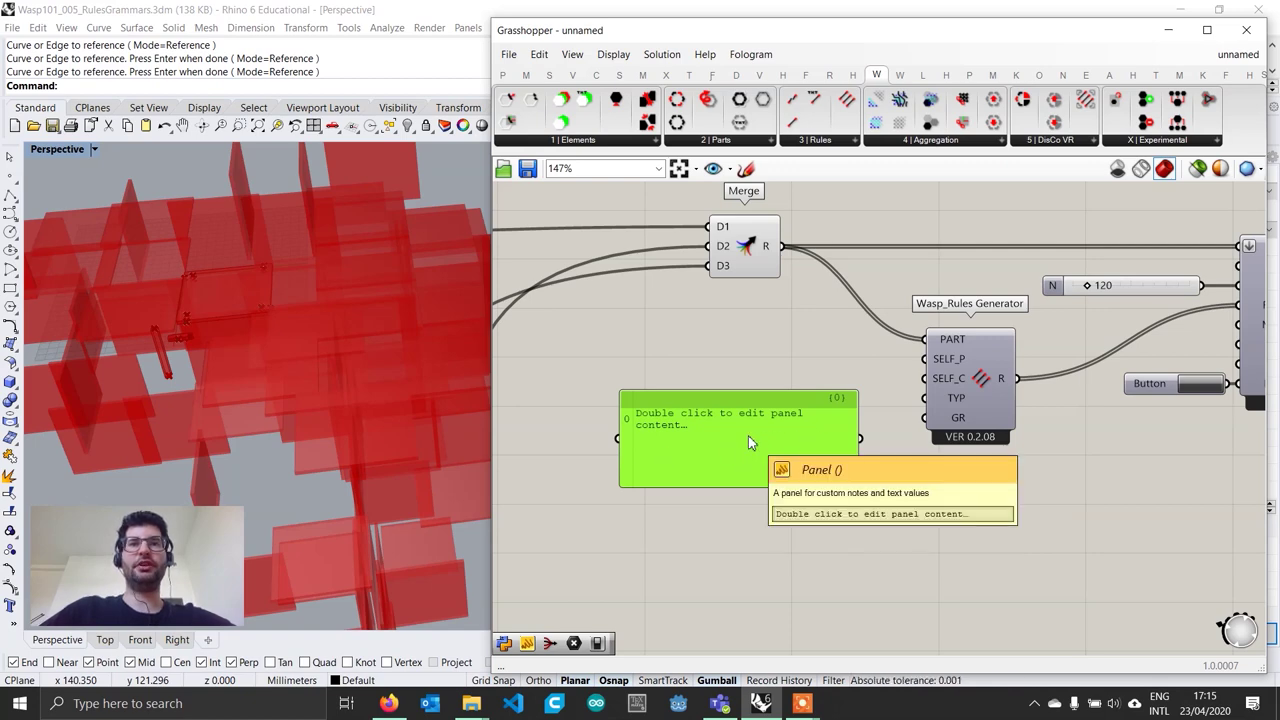
double_click(748, 437)
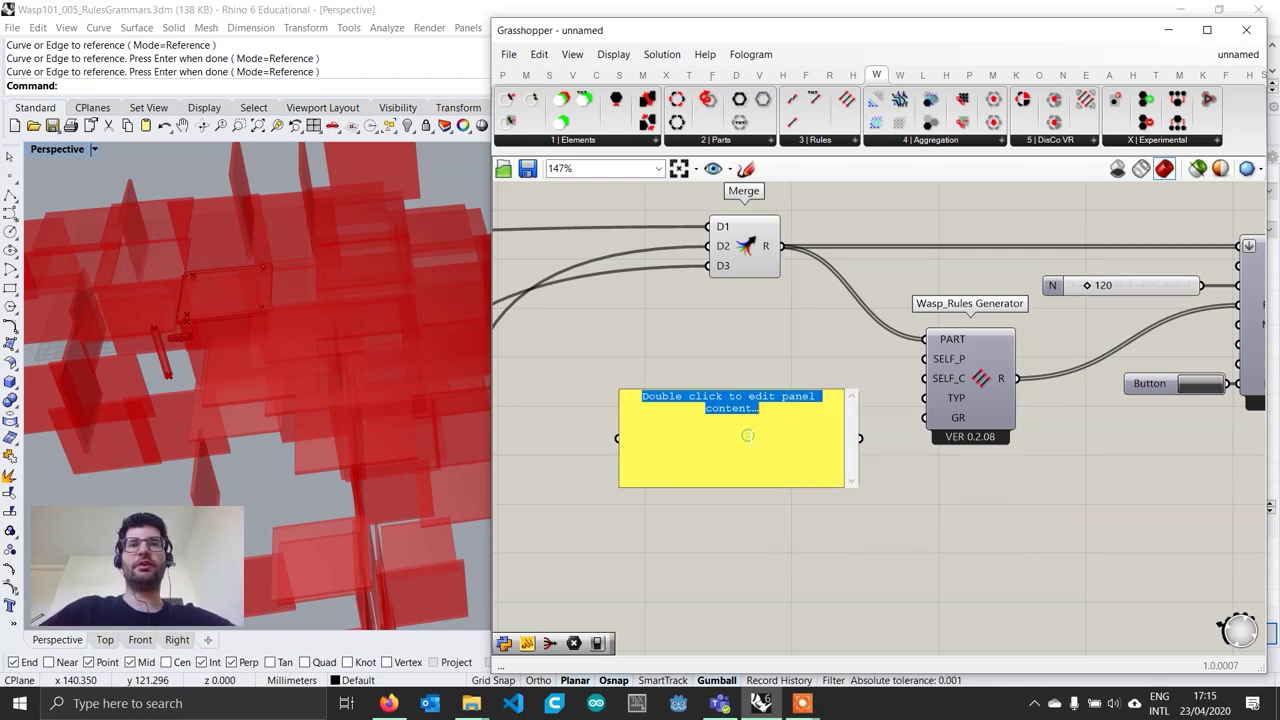
click(778, 440)
key(ctrl+a)
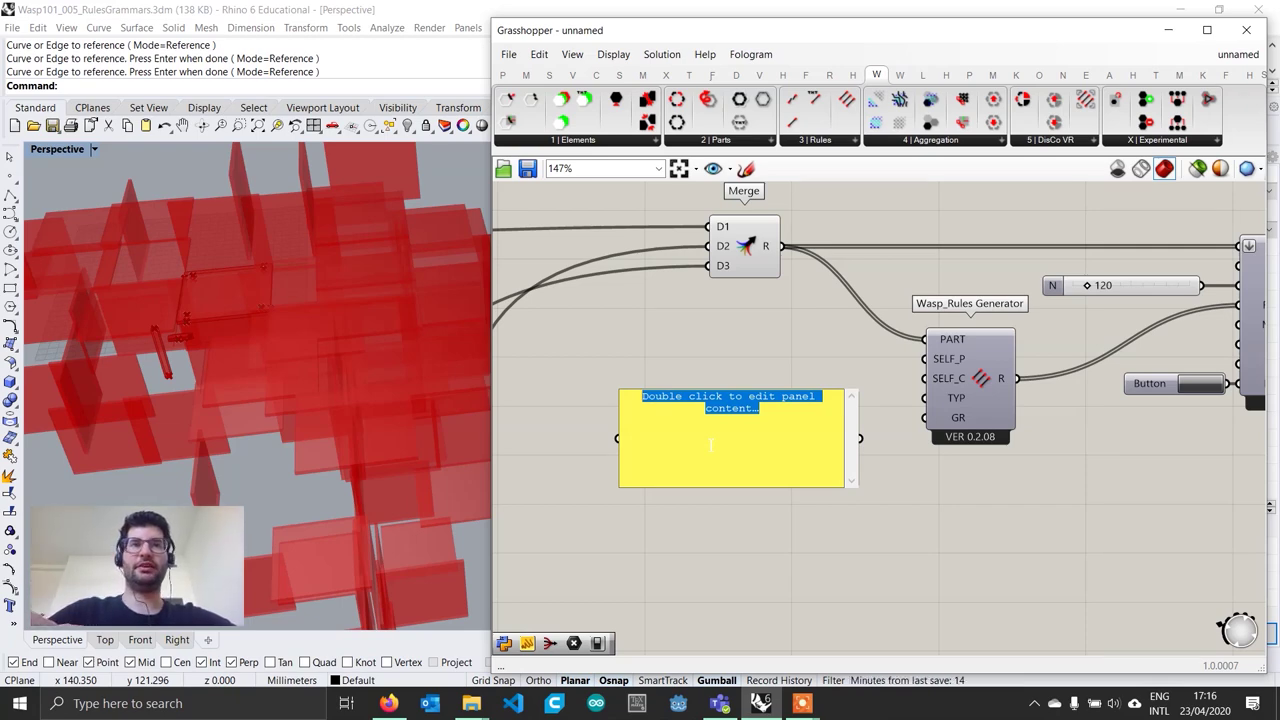
right_drag(254, 506, 300, 451)
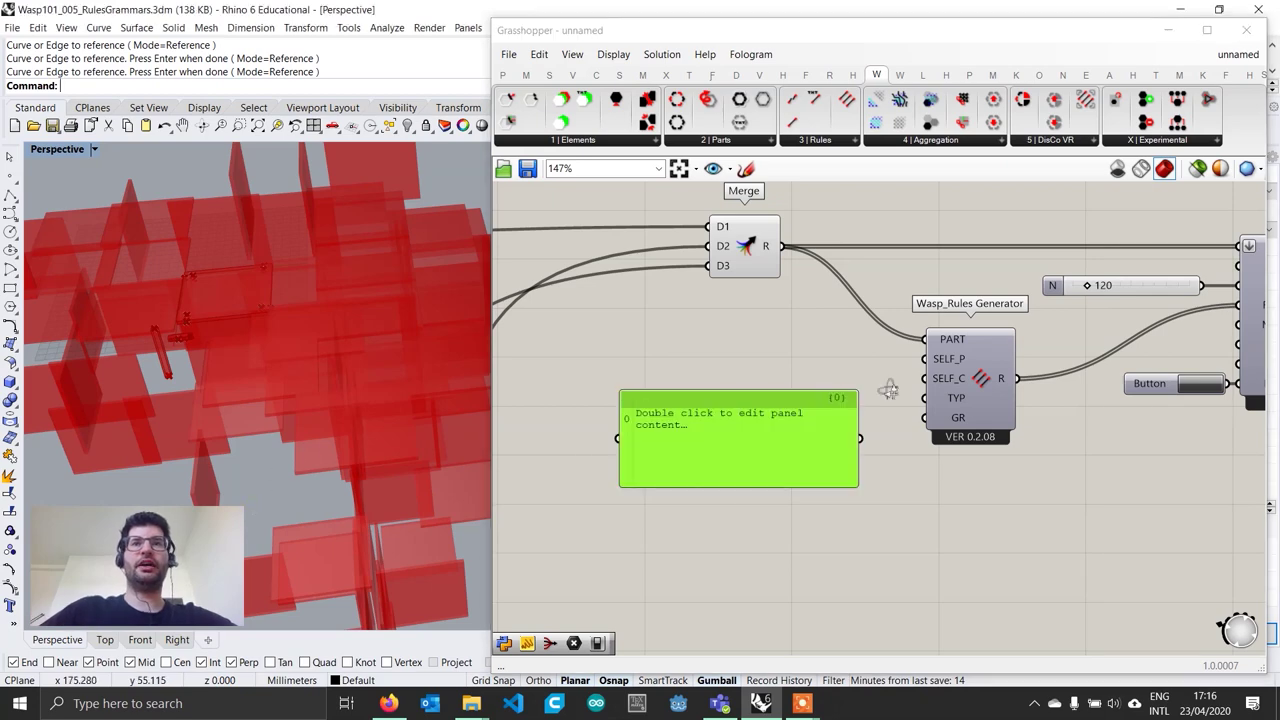
Turn off the preview of the Stochastic Aggregation and Get Part Geometry components
scroll(889, 389, down, 1)
right_drag(1078, 413, 1034, 416)
scroll(1040, 420, down, 4)
drag(1118, 416, 1005, 318)
right_click(1013, 322)
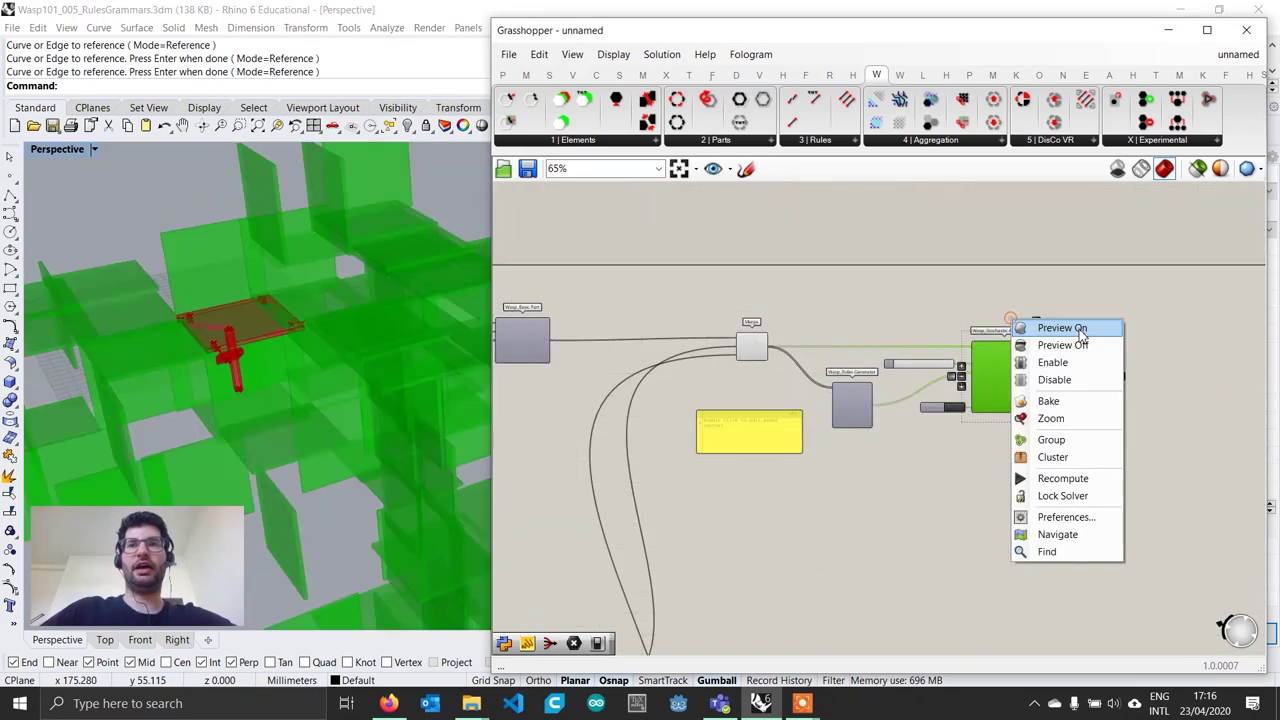
click(1086, 345)
Narrow the Grasshopper window and frame the slab, stair and column parts in the enlarged Rhino perspective view
right_drag(325, 398, 356, 441)
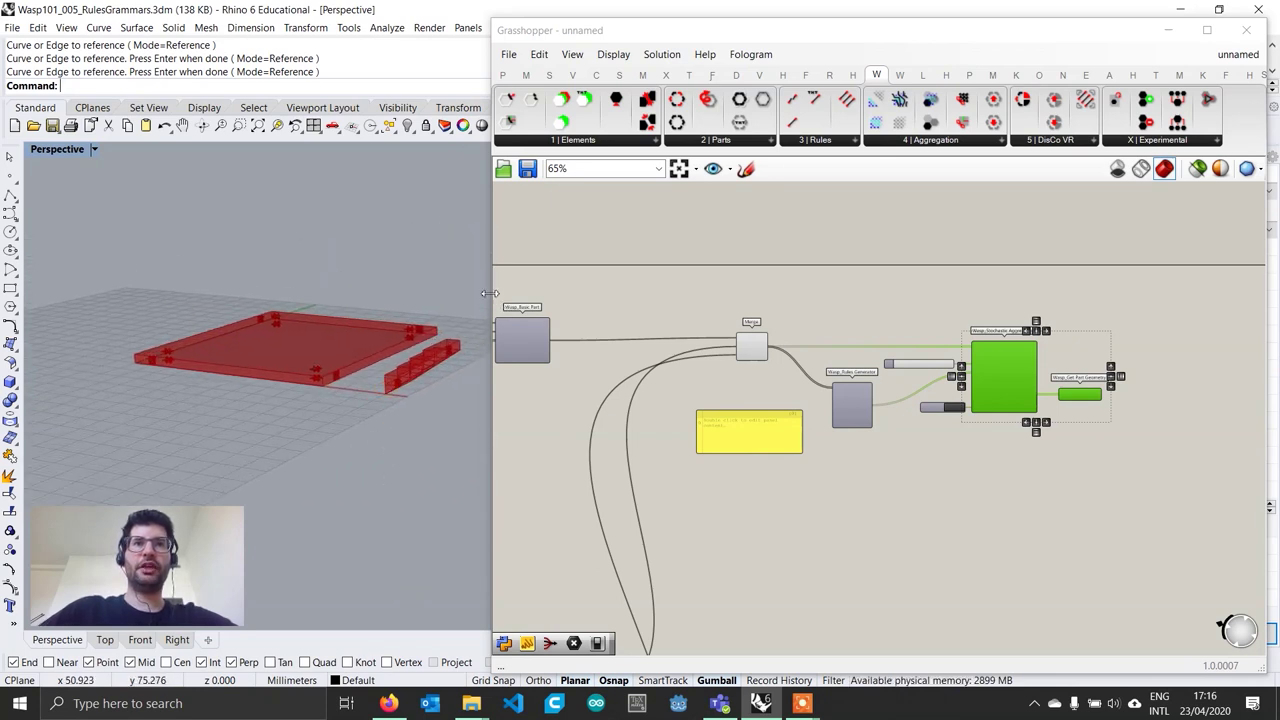
drag(490, 293, 585, 293)
shift+right_drag(491, 363, 460, 443)
Examine the connection positions on the slab corners, the stair and the column ends in the perspective view
scroll(372, 417, up, 4)
mouse_move(372, 417)
right_down()
mouse_move(415, 394)
mouse_move(375, 426)
right_up()
scroll(394, 409, down, 4)
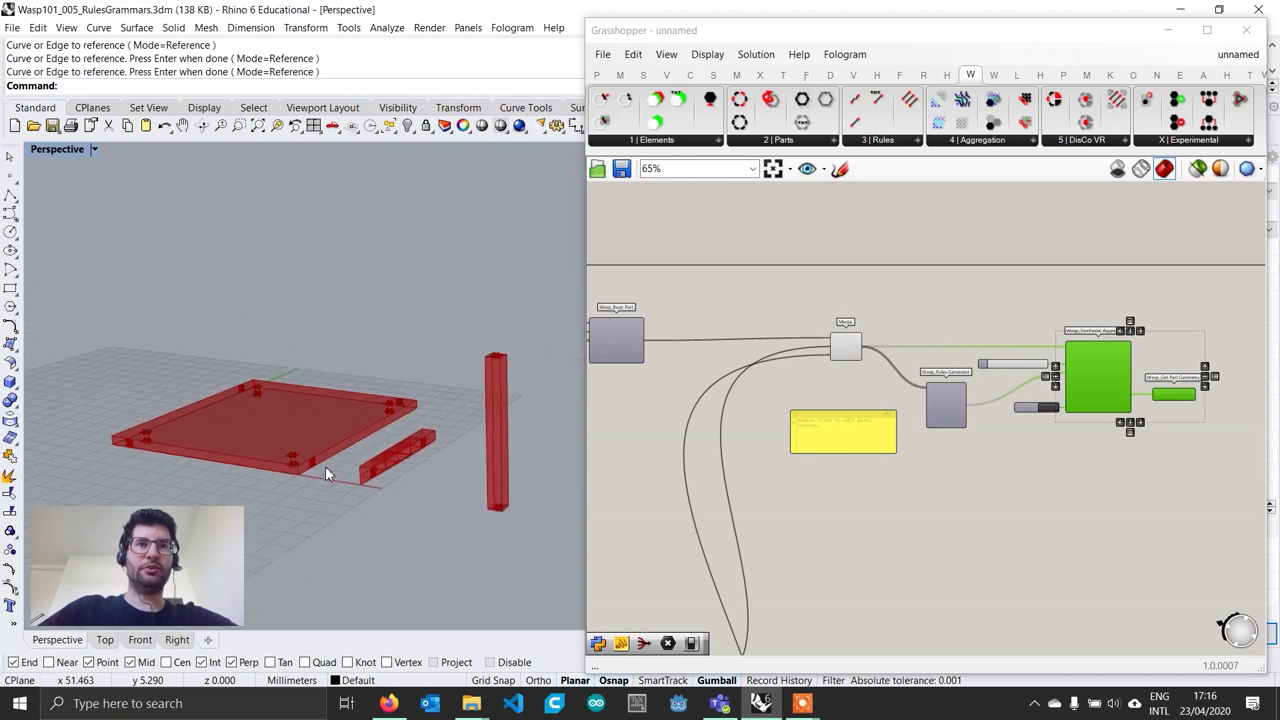
scroll(320, 491, up, 4)
scroll(321, 465, down, 4)
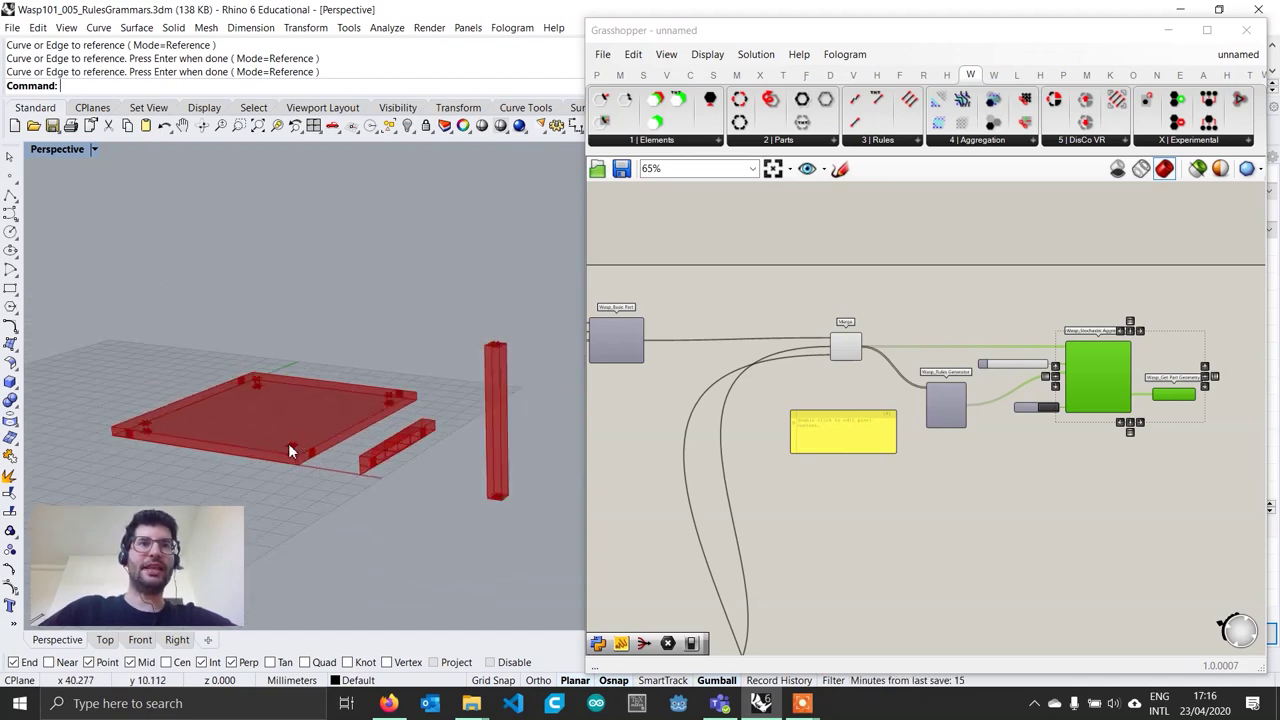
scroll(288, 447, up, 1)
scroll(290, 446, down, 3)
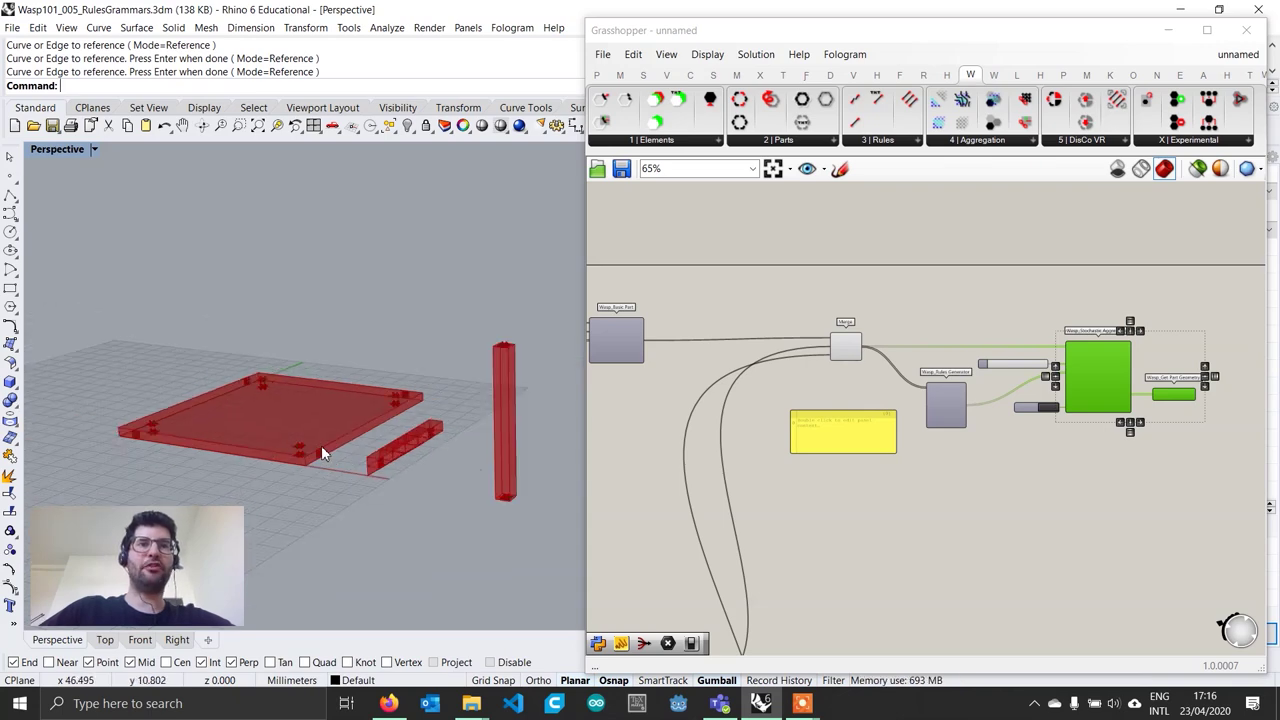
scroll(380, 487, up, 2)
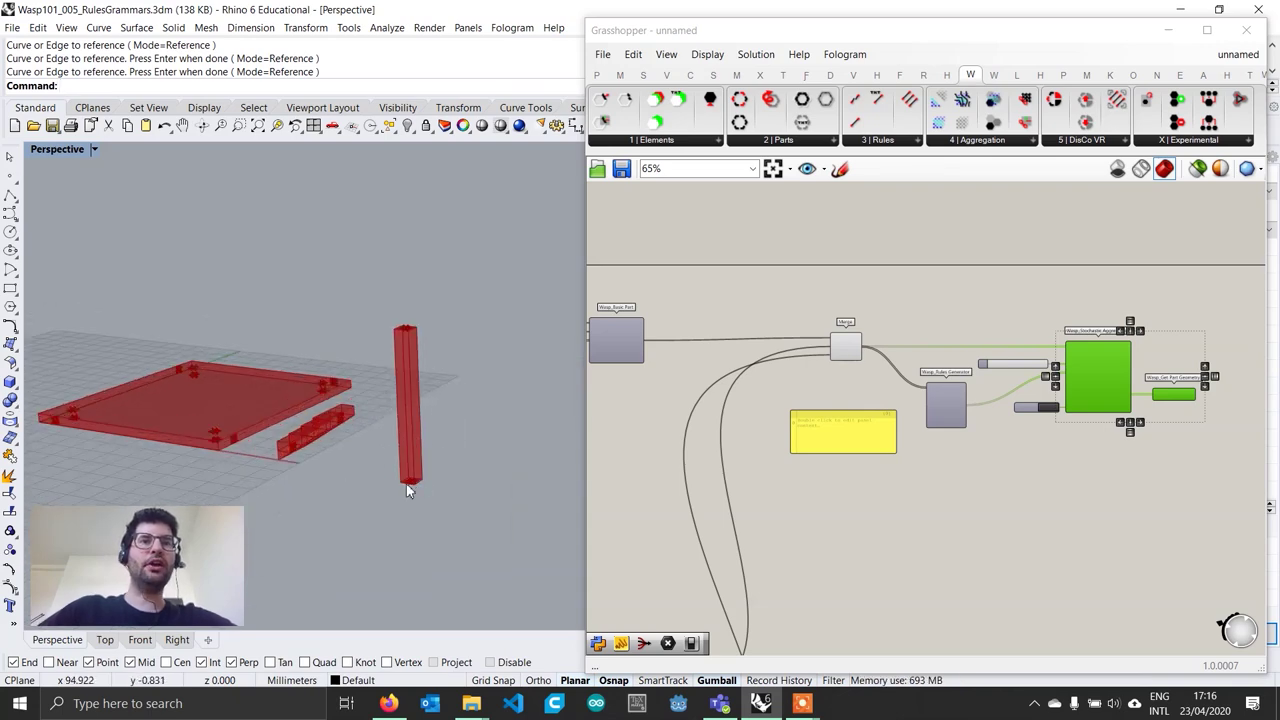
Replace the new panel's placeholder text with the grammar rule SLAB_TOP>COLUMN_BOTTOM
scroll(829, 455, up, 2)
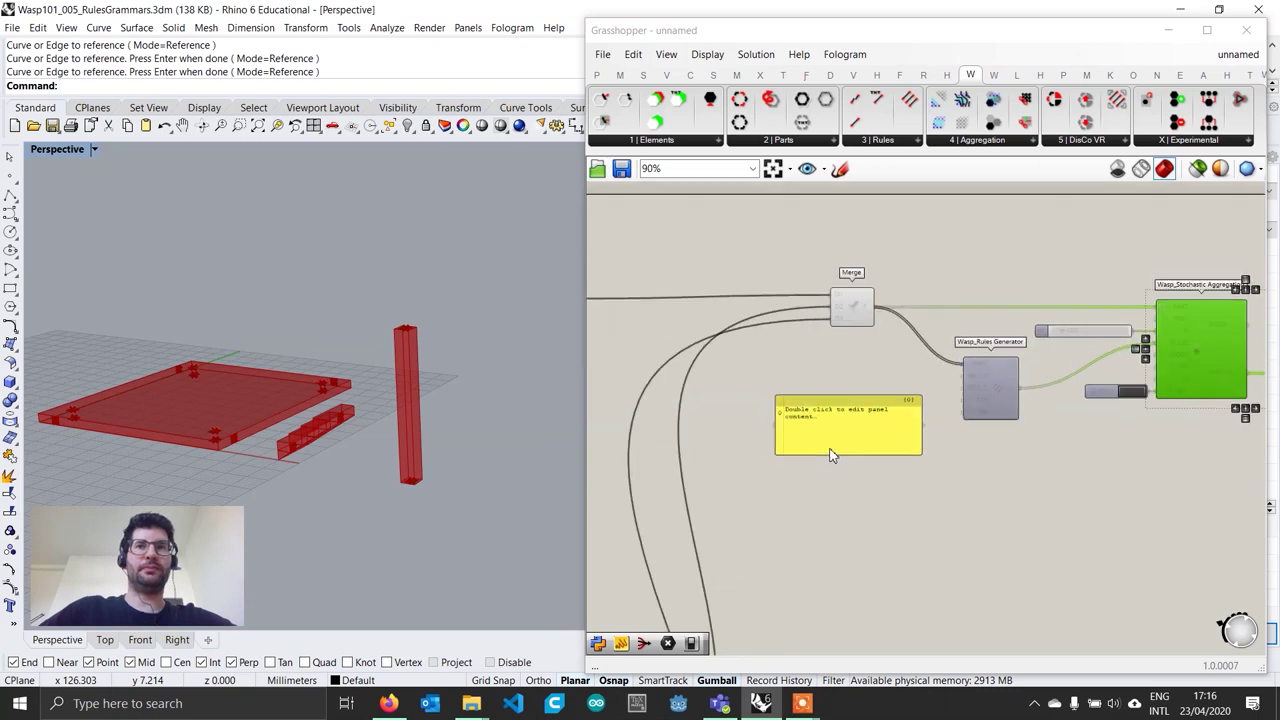
scroll(829, 455, up, 2)
double_click(840, 431)
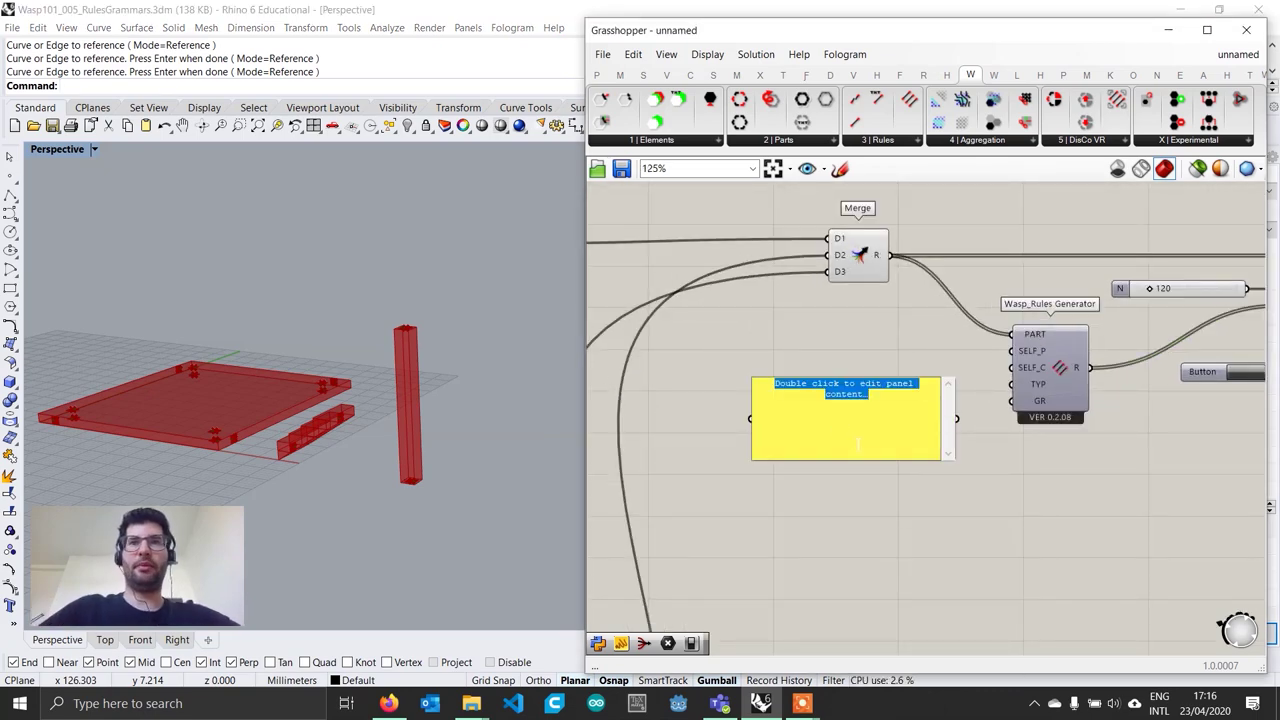
scroll(866, 396, up, 1)
double_click(862, 410)
text(S)
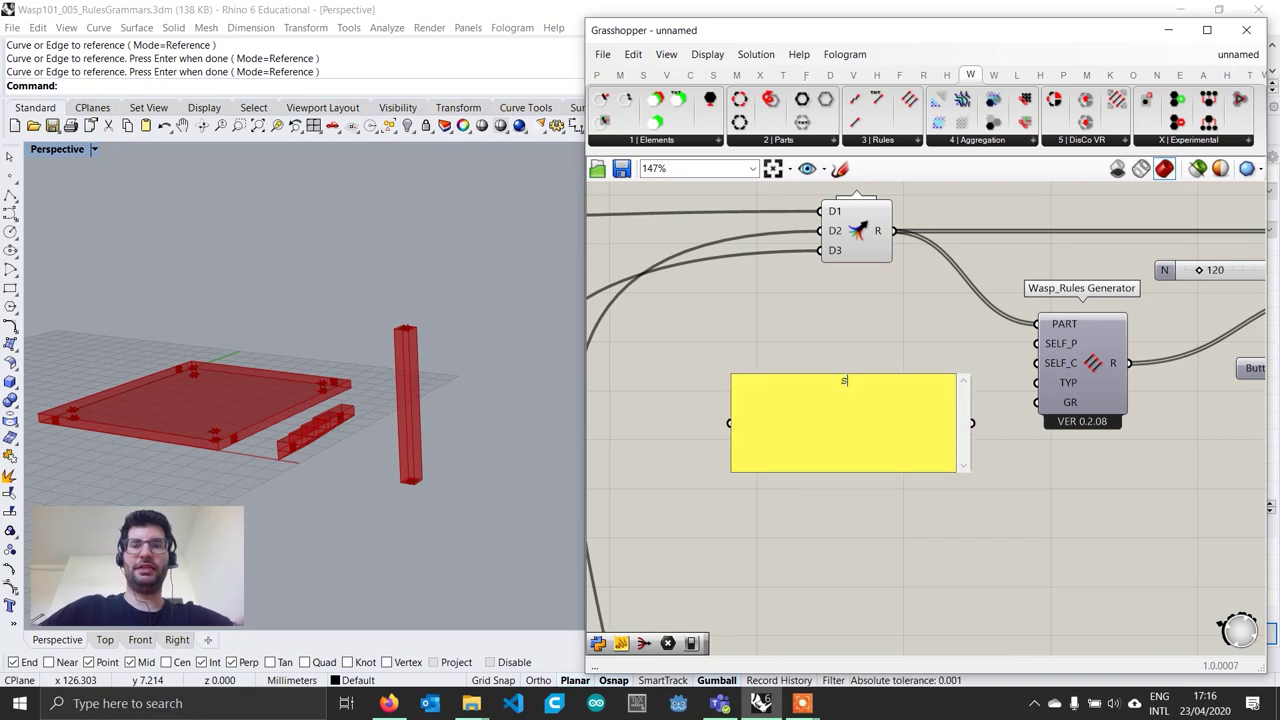
text(LAB_TOP)
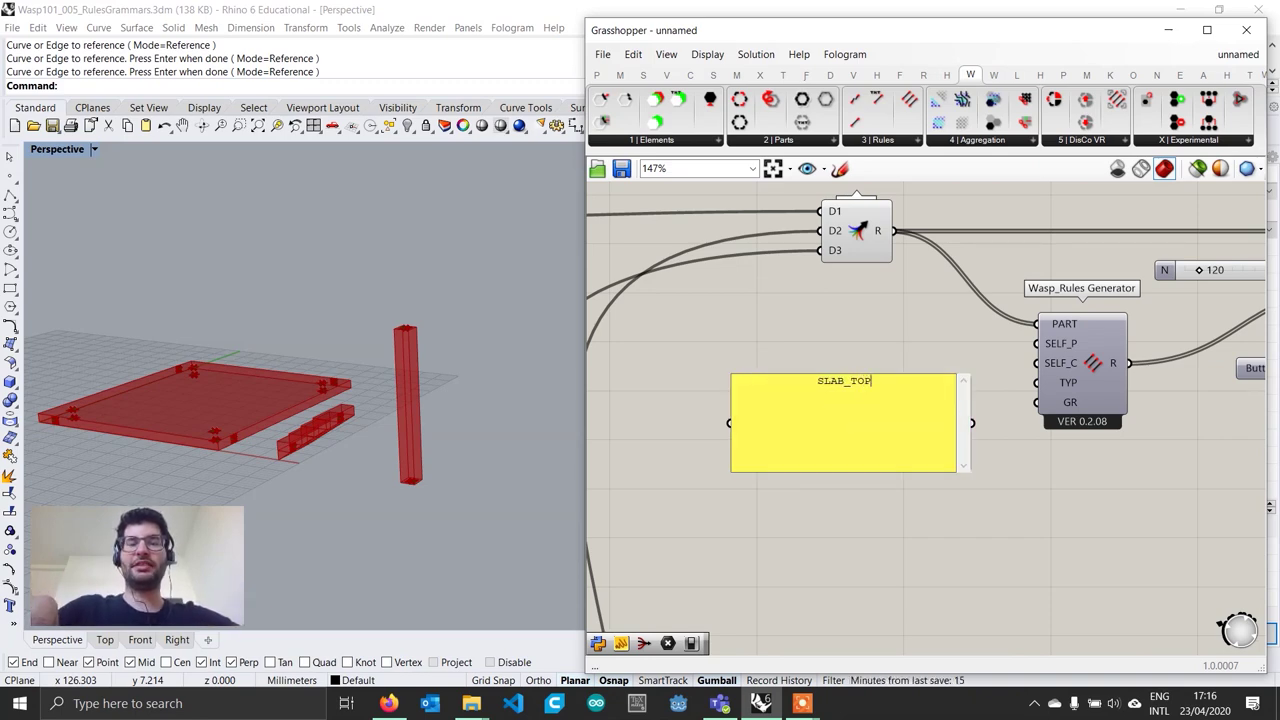
text(>)
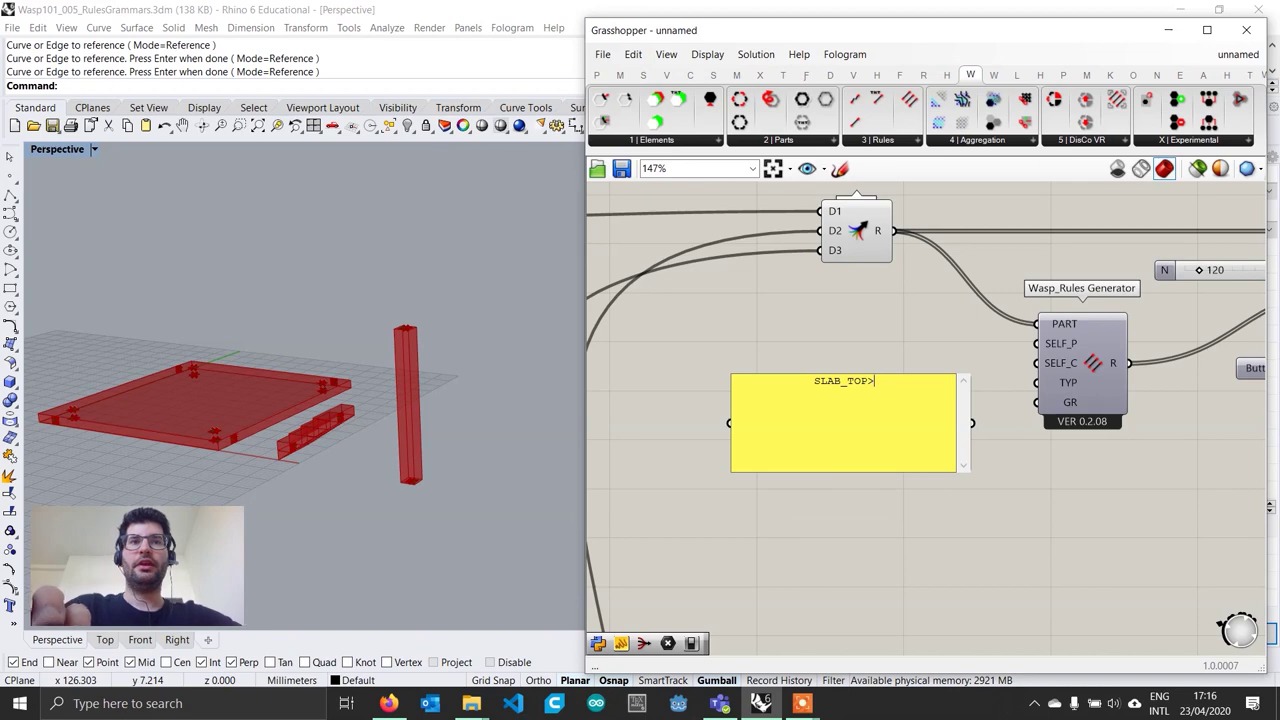
text(COLUM)
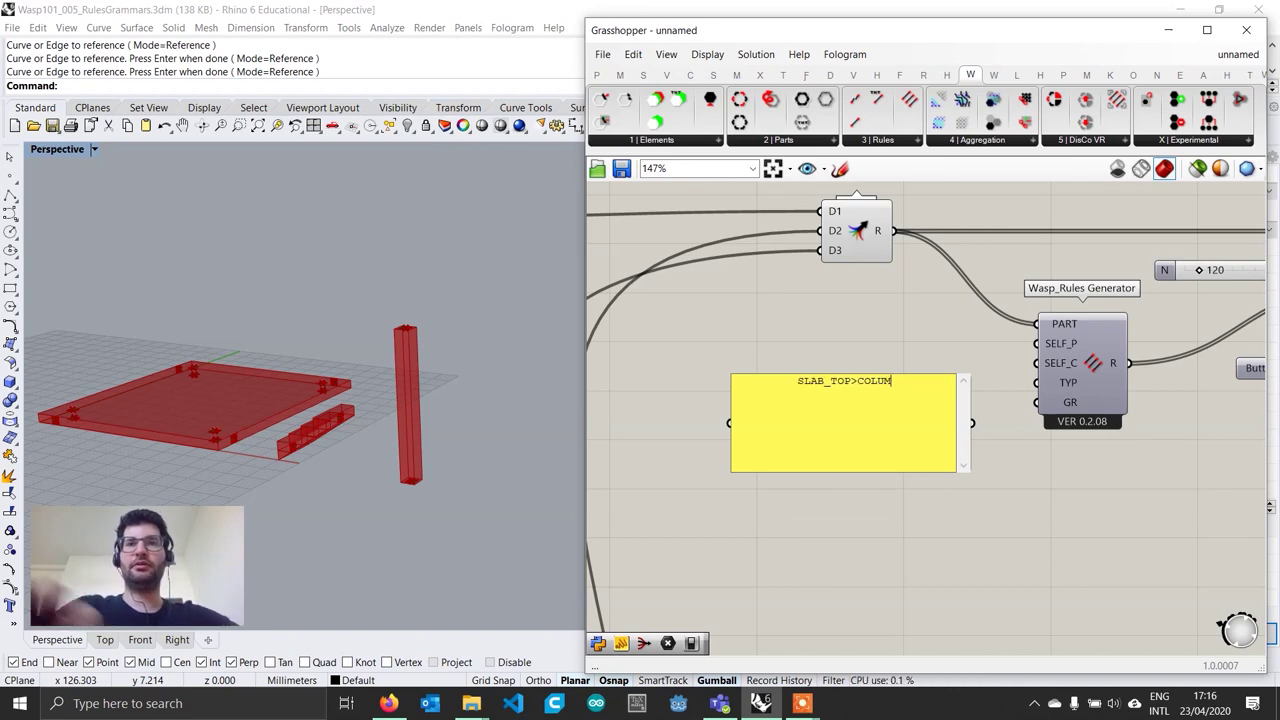
text(N_)
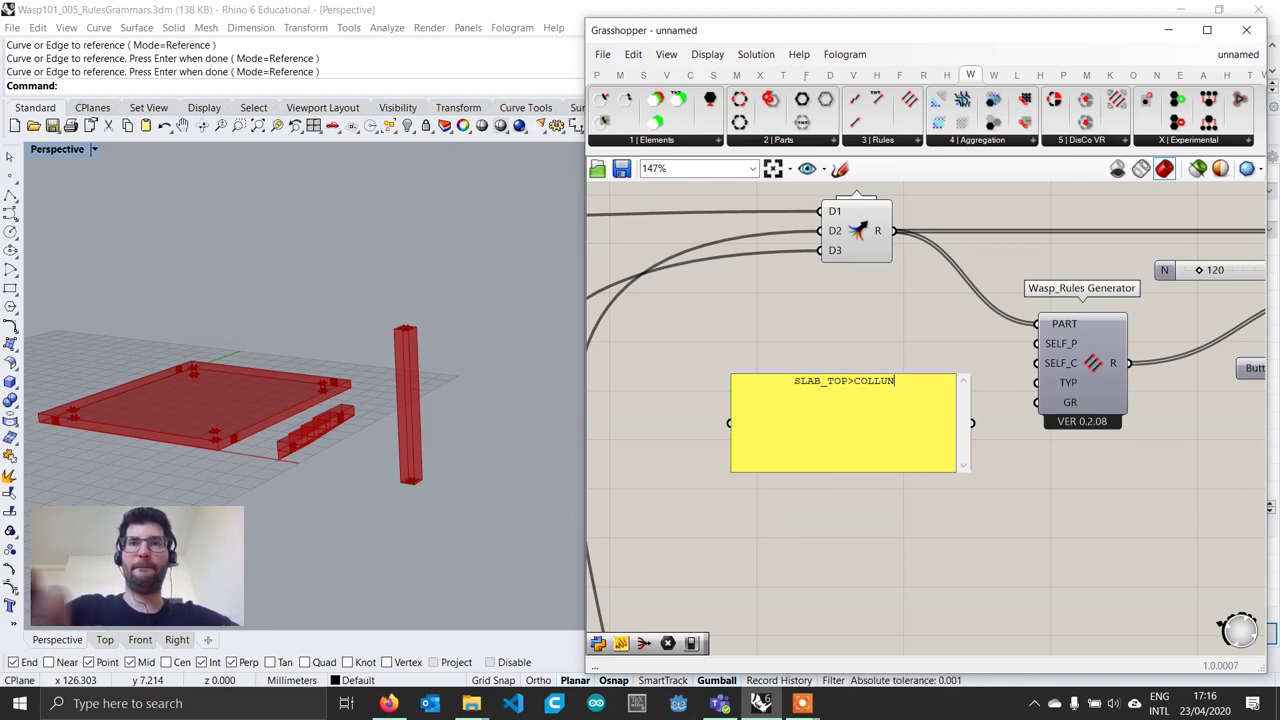
key(BackSpace)
key(BackSpace)
key(BackSpace)
key(BackSpace)
text(UMN_)
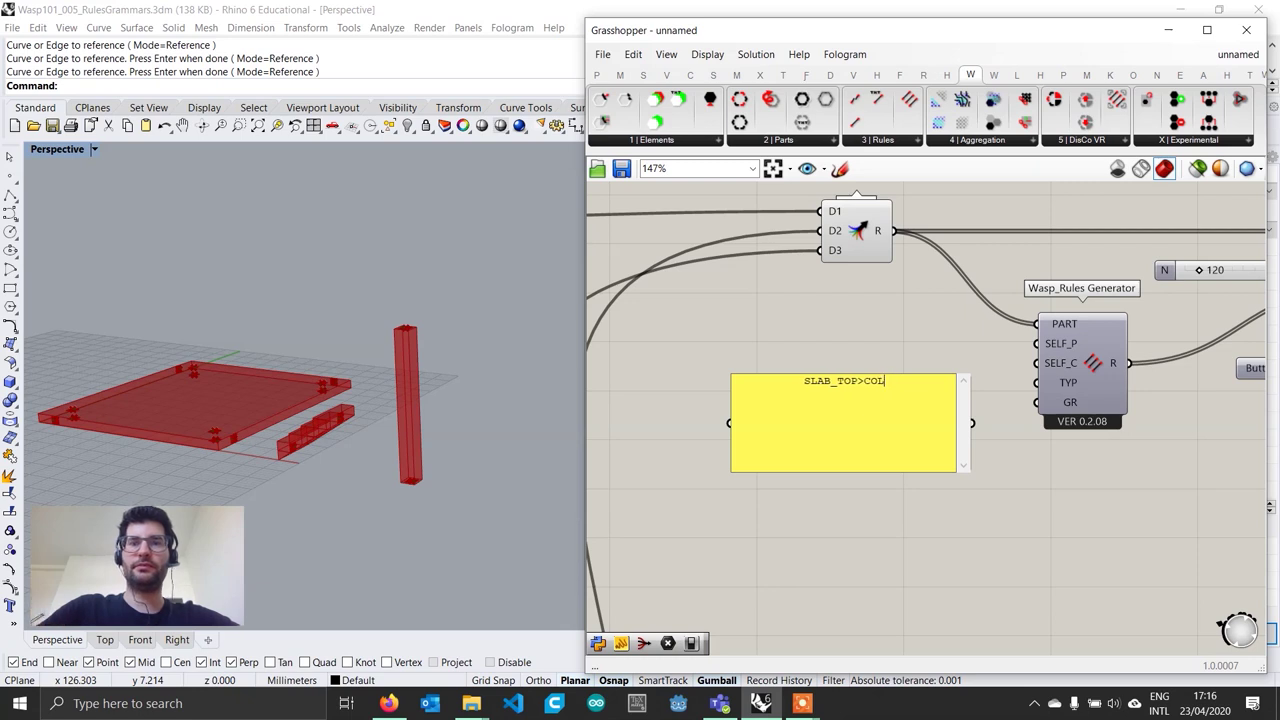
text(BOTTOM)
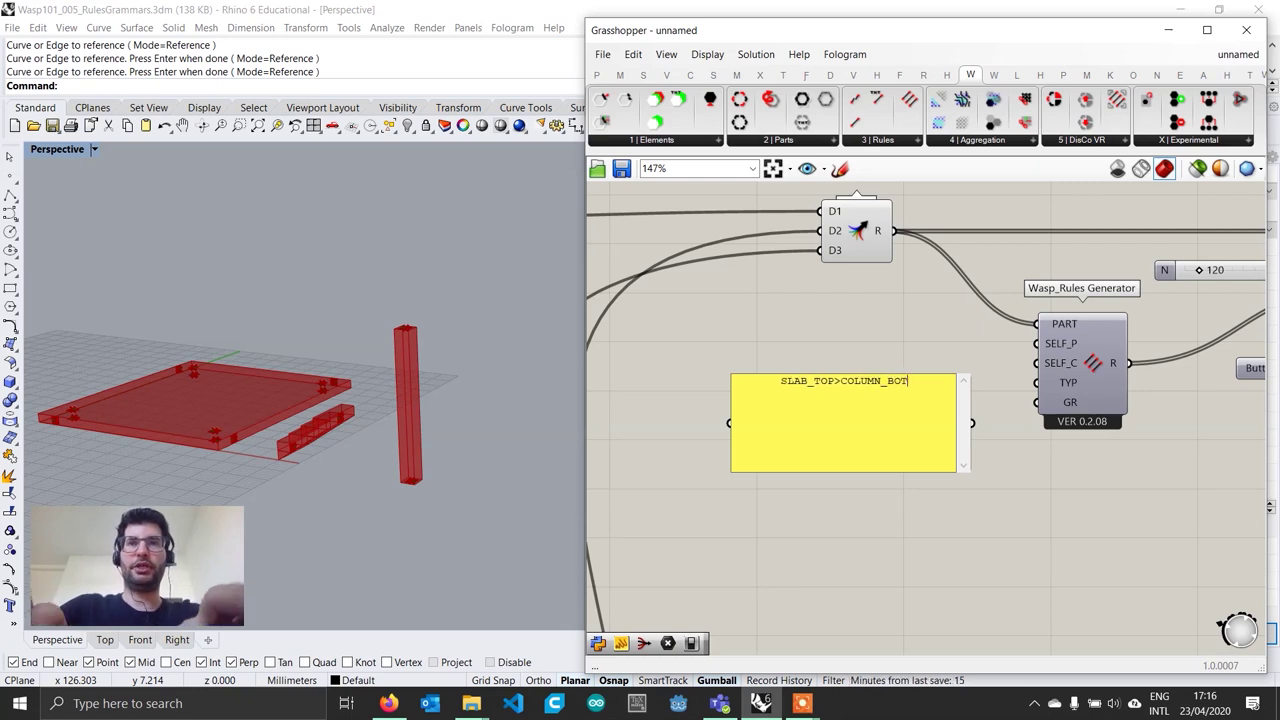
click(1100, 580)
Wire the grammar panel into the Rules Generator's GR input and inspect the generated aggregation rules
drag(974, 424, 1037, 402)
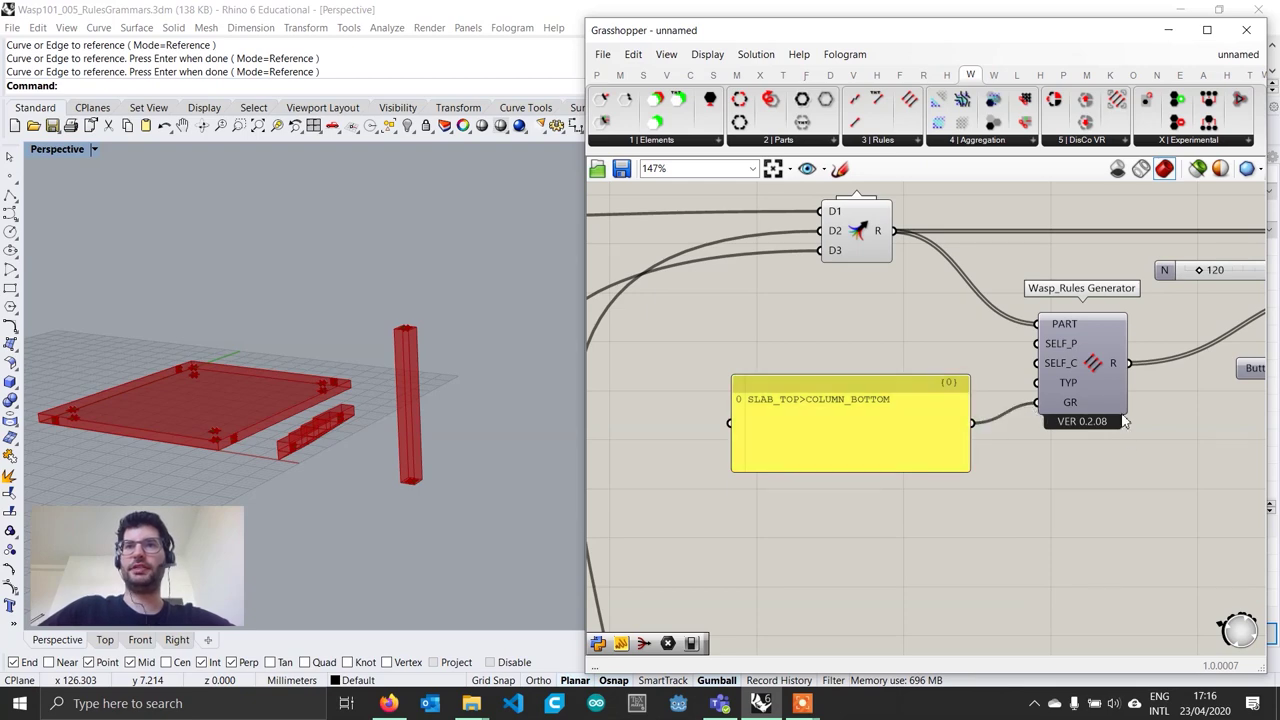
mouse_move(1117, 368)
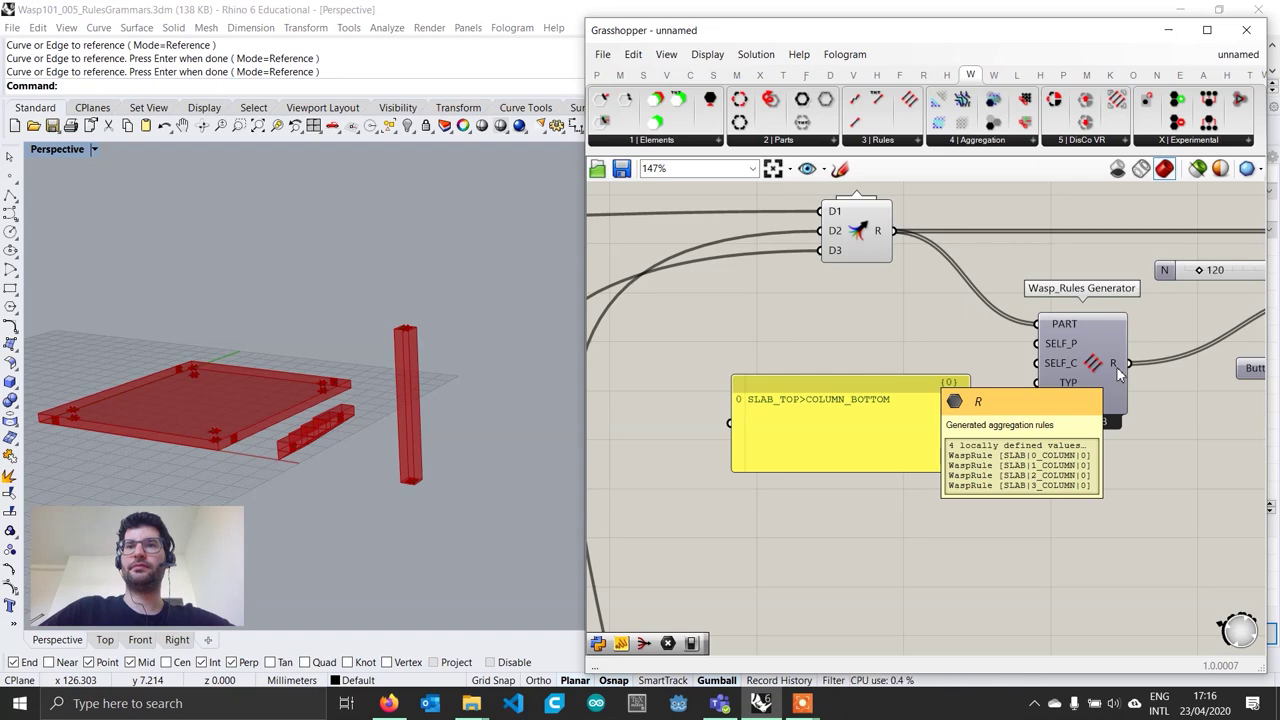
Add a panel wired to the Rules Generator's R output, widened to fit each rule on one line and placed below the aggregation component
right_drag(1116, 366, 930, 380)
double_click(1034, 485)
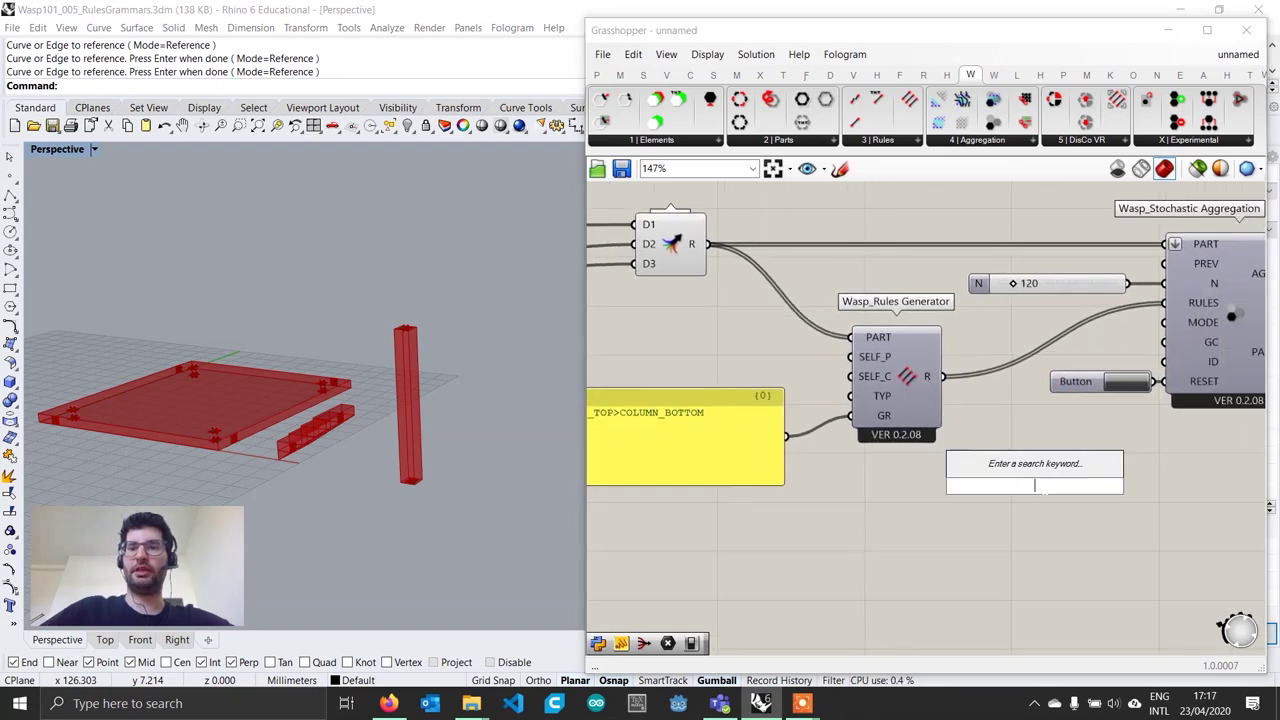
text(")
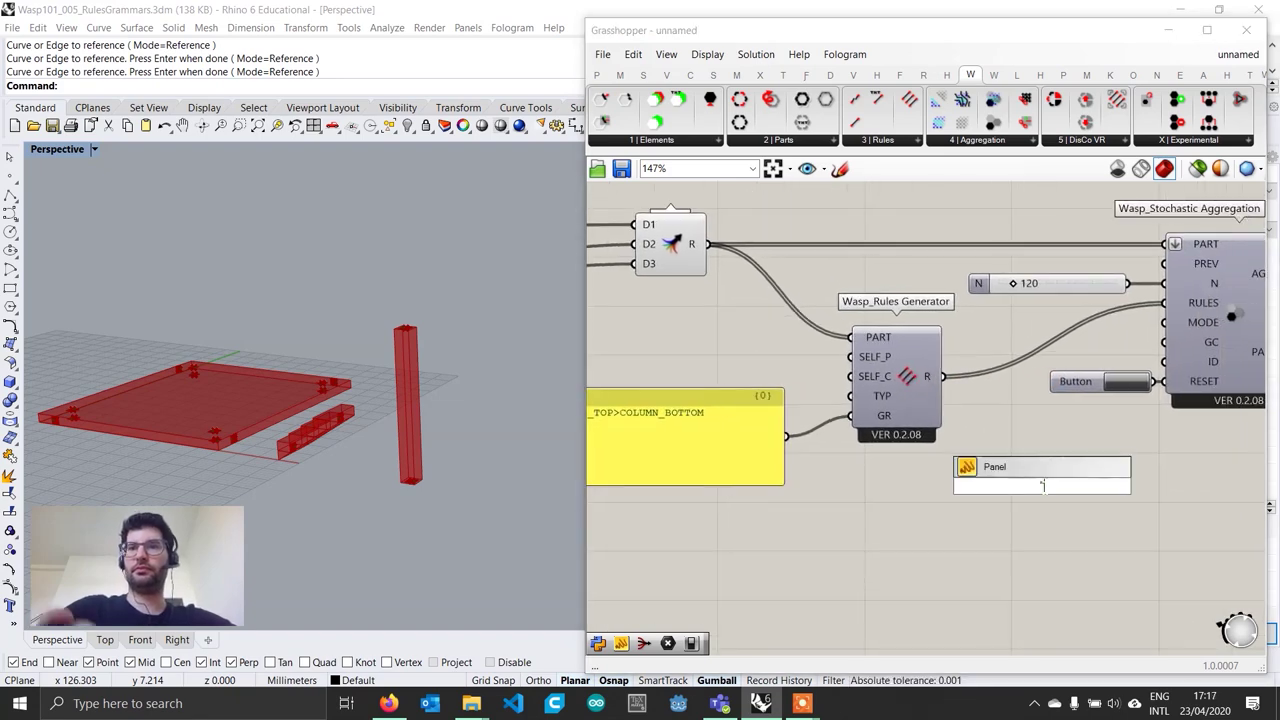
key(Return)
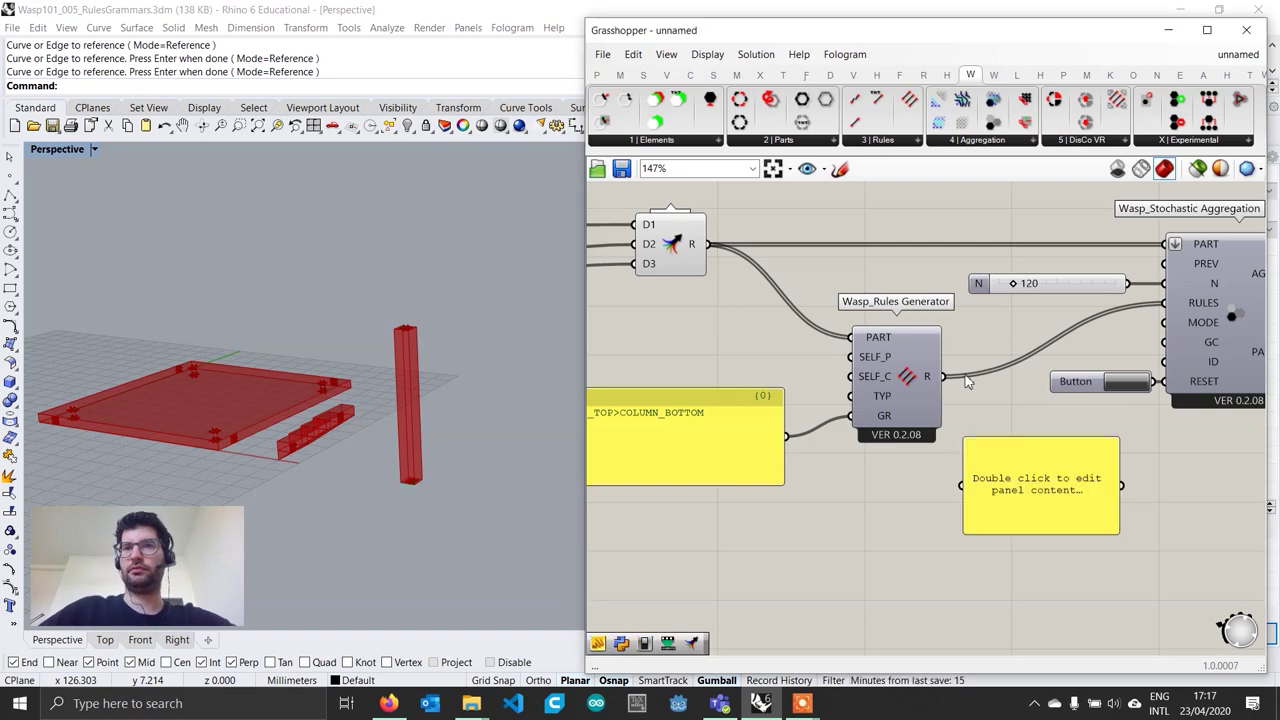
drag(943, 377, 962, 485)
drag(1055, 520, 1117, 520)
scroll(1156, 525, down, 1)
right_drag(1156, 525, 1050, 515)
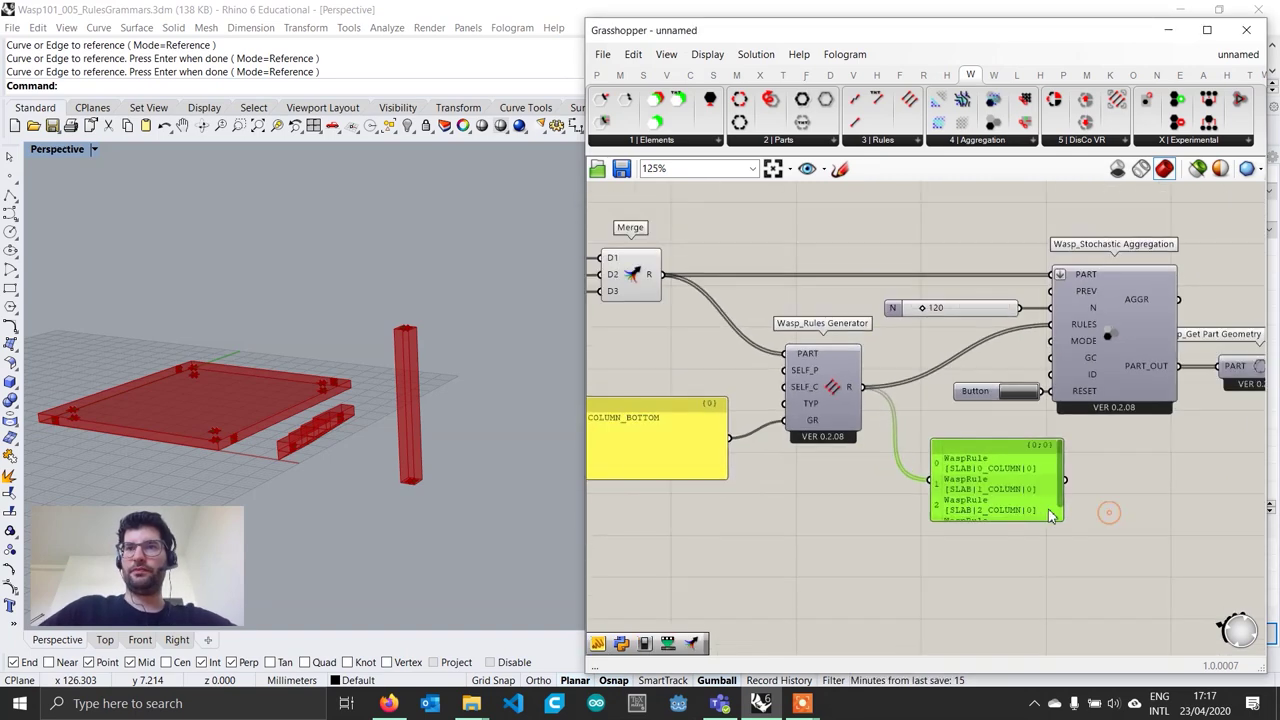
double_click(1063, 512)
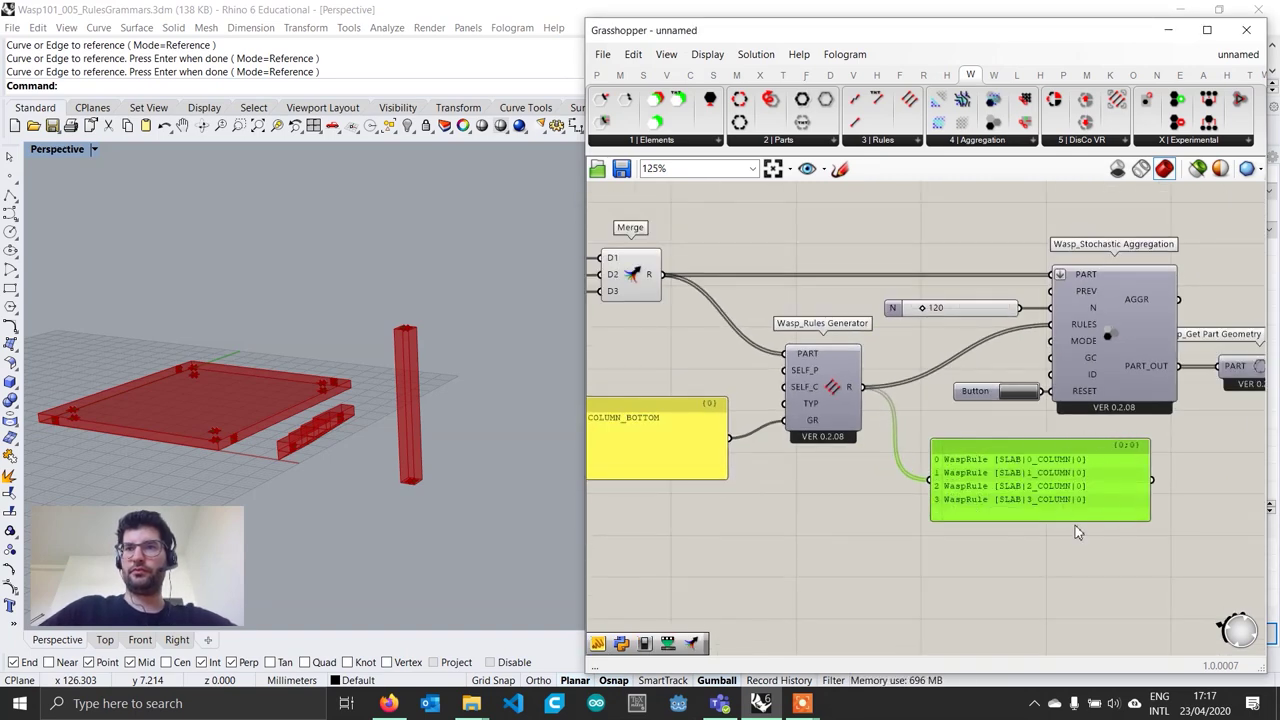
drag(1073, 521, 1108, 517)
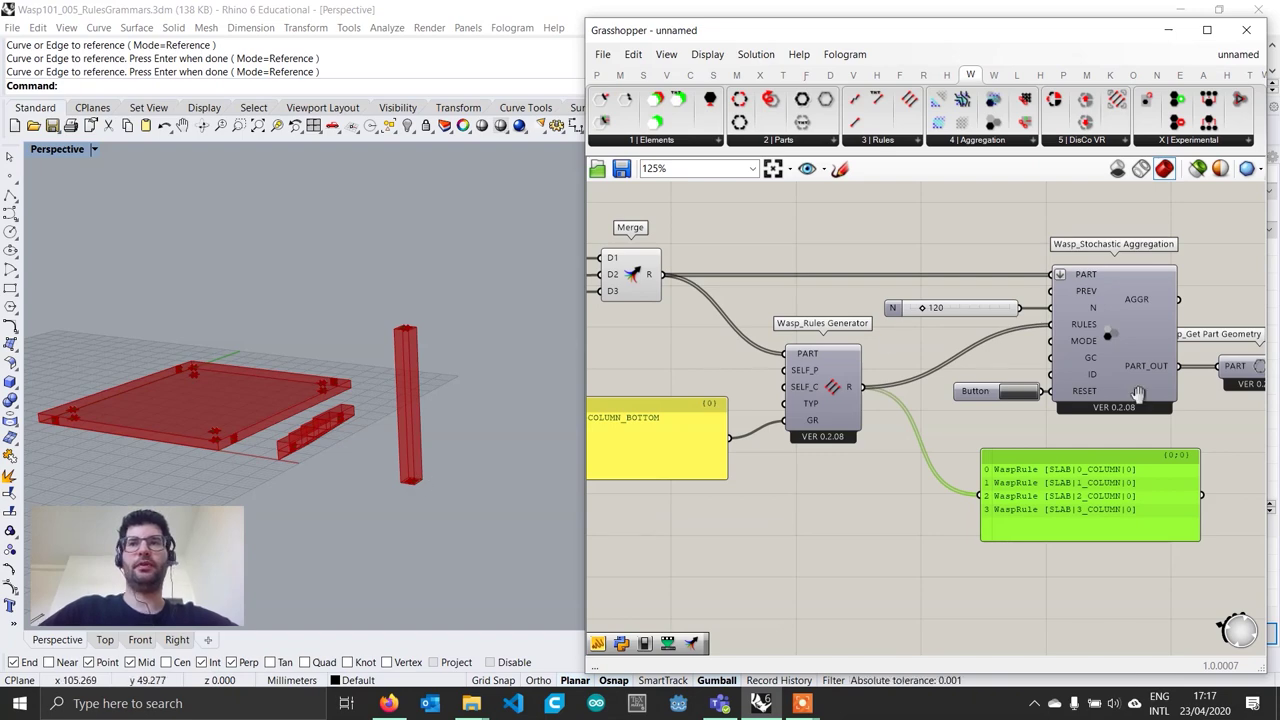
Turn on the preview of the Get Part Geometry component, reset the stochastic aggregation and check the component's warning
right_drag(1136, 389, 1046, 387)
click(1168, 372)
right_click(1168, 372)
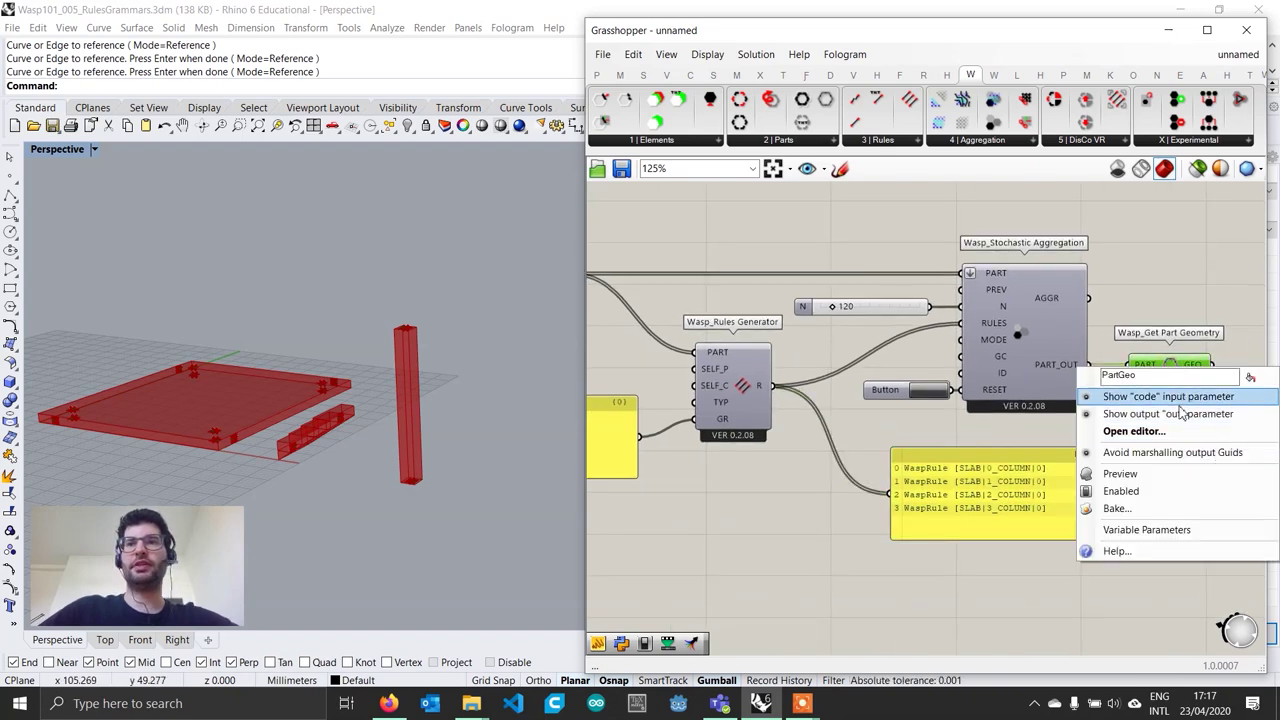
click(1176, 474)
click(921, 390)
right_drag(374, 418, 427, 428)
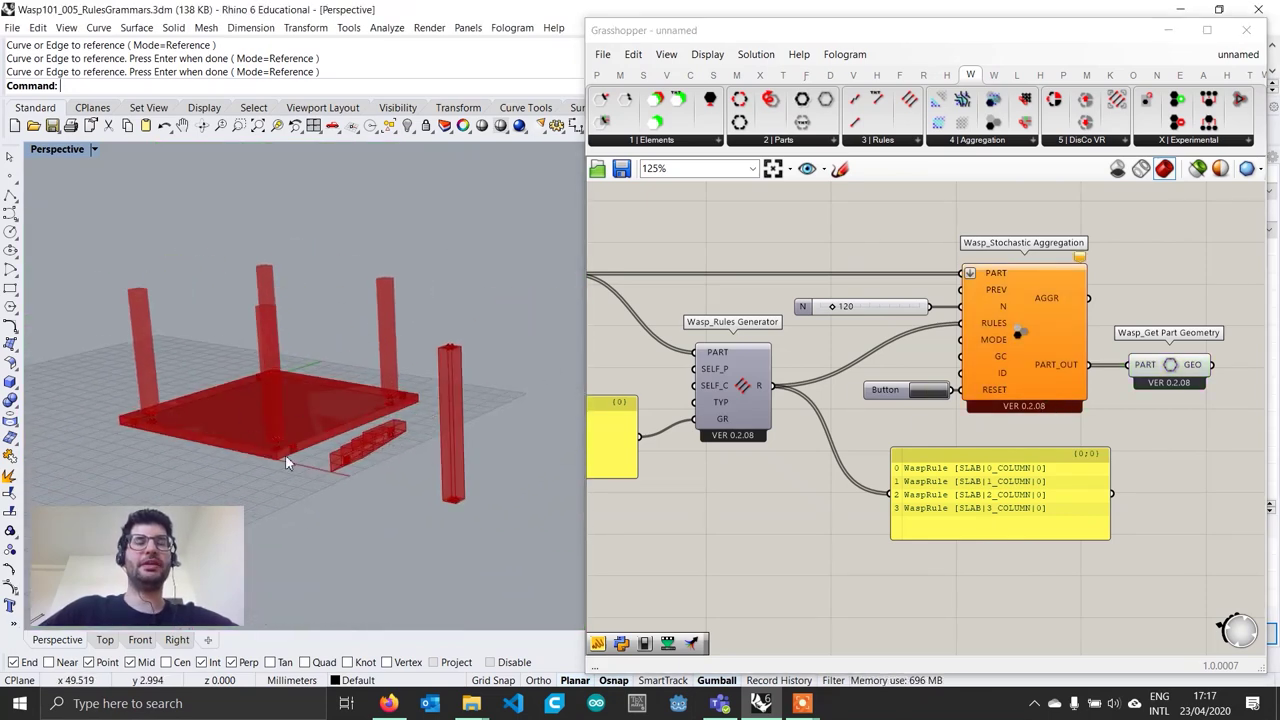
click(1075, 262)
mouse_move(1080, 258)
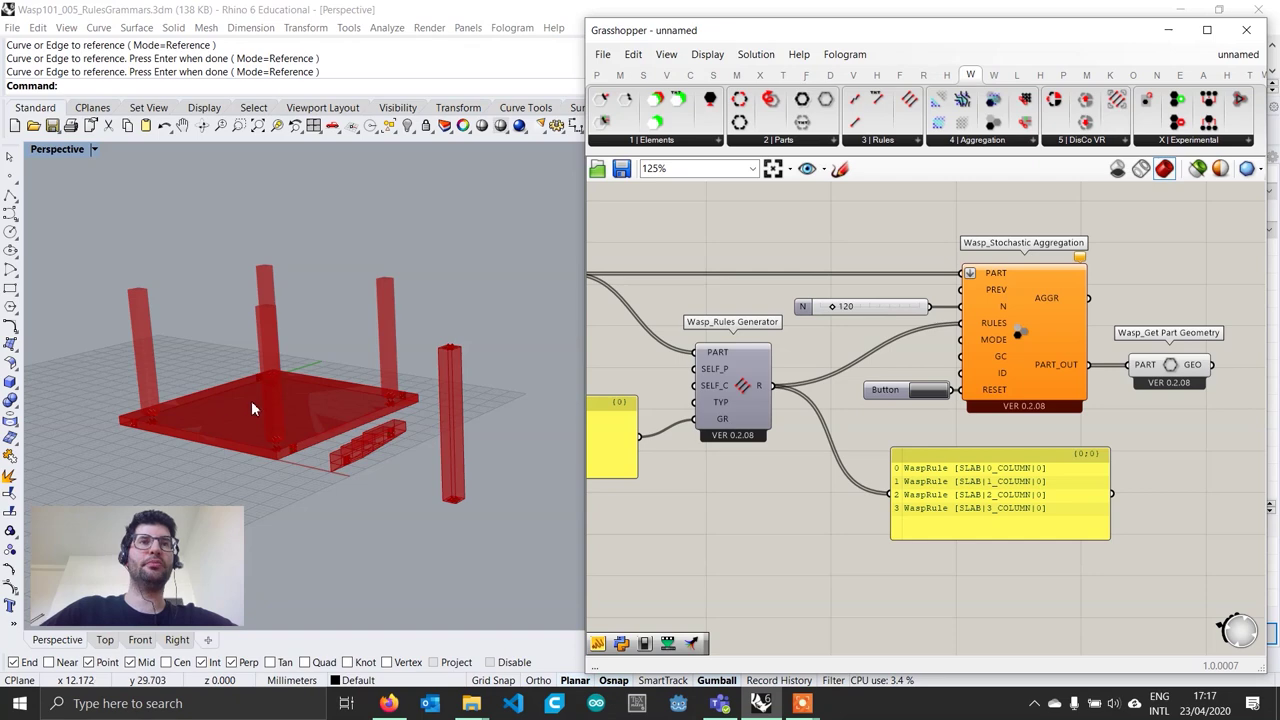
Add the second rule COLUMN_TOP>SLAB_BOTTOM to the grammar panel feeding the Rules Generator
right_drag(670, 462, 737, 453)
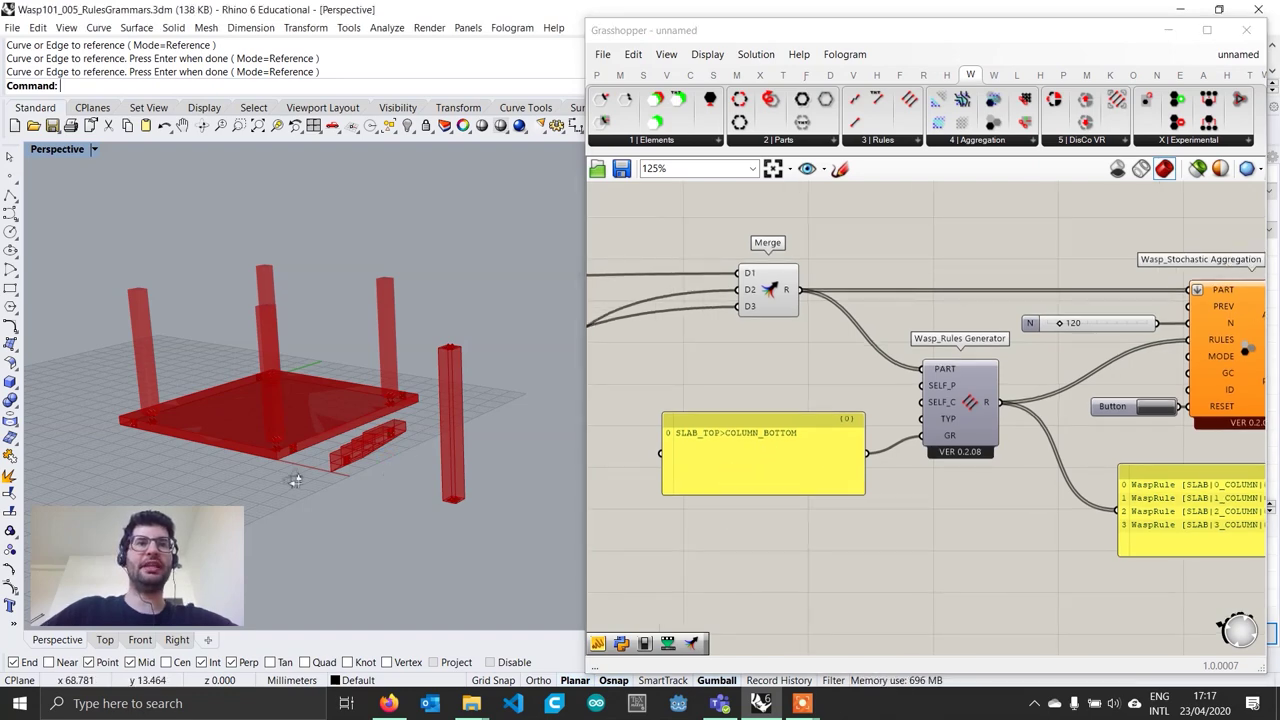
scroll(334, 480, up, 3)
scroll(334, 480, down, 3)
right_drag(337, 457, 334, 374)
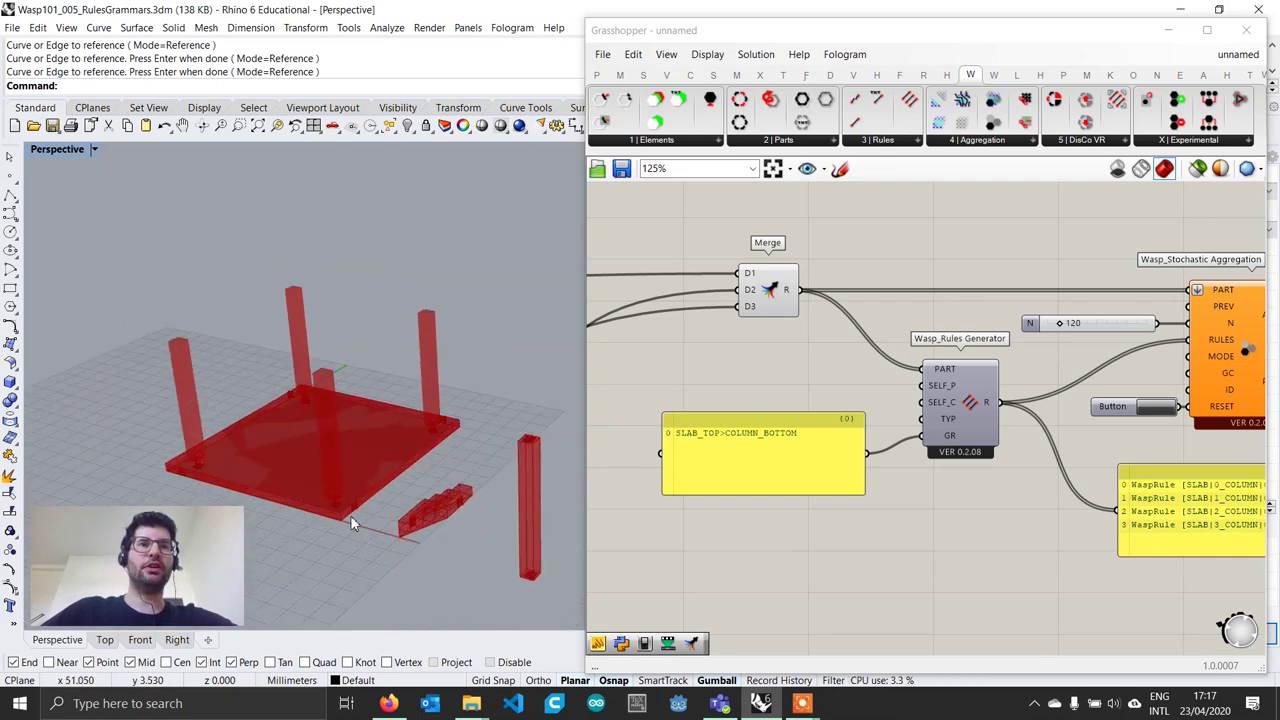
right_drag(350, 515, 344, 379)
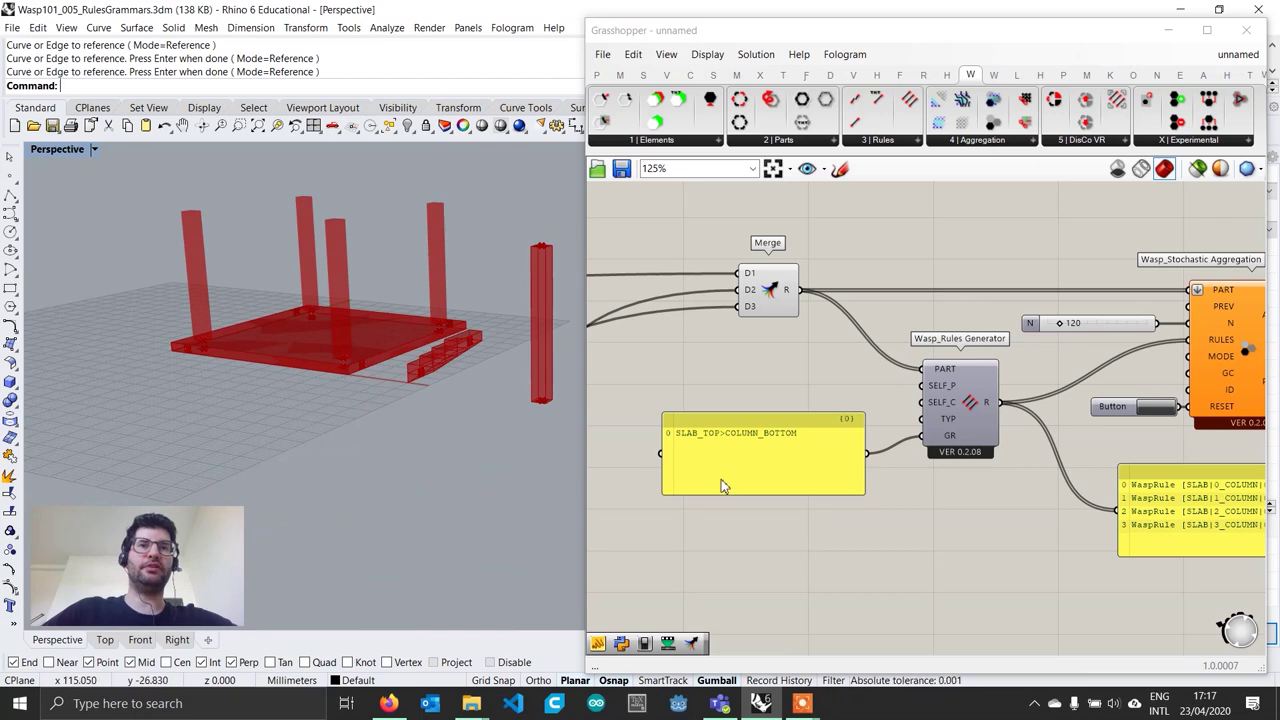
double_click(766, 469)
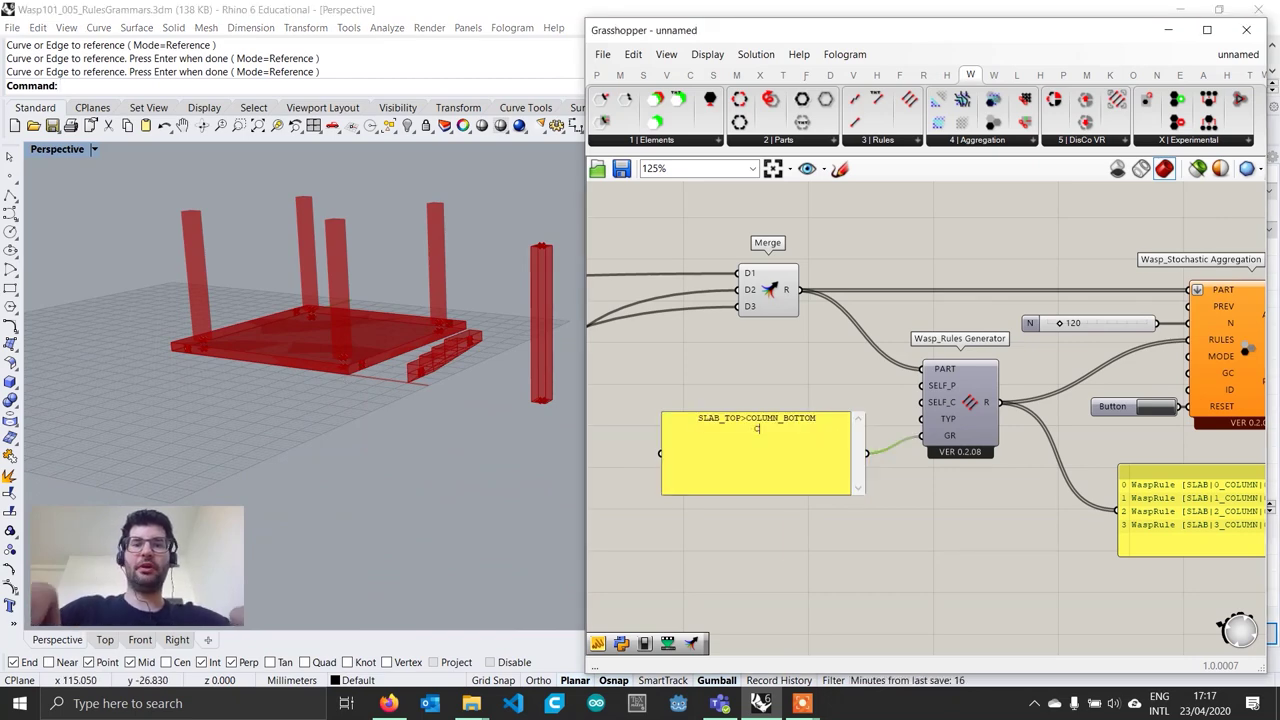
text(COLUN)
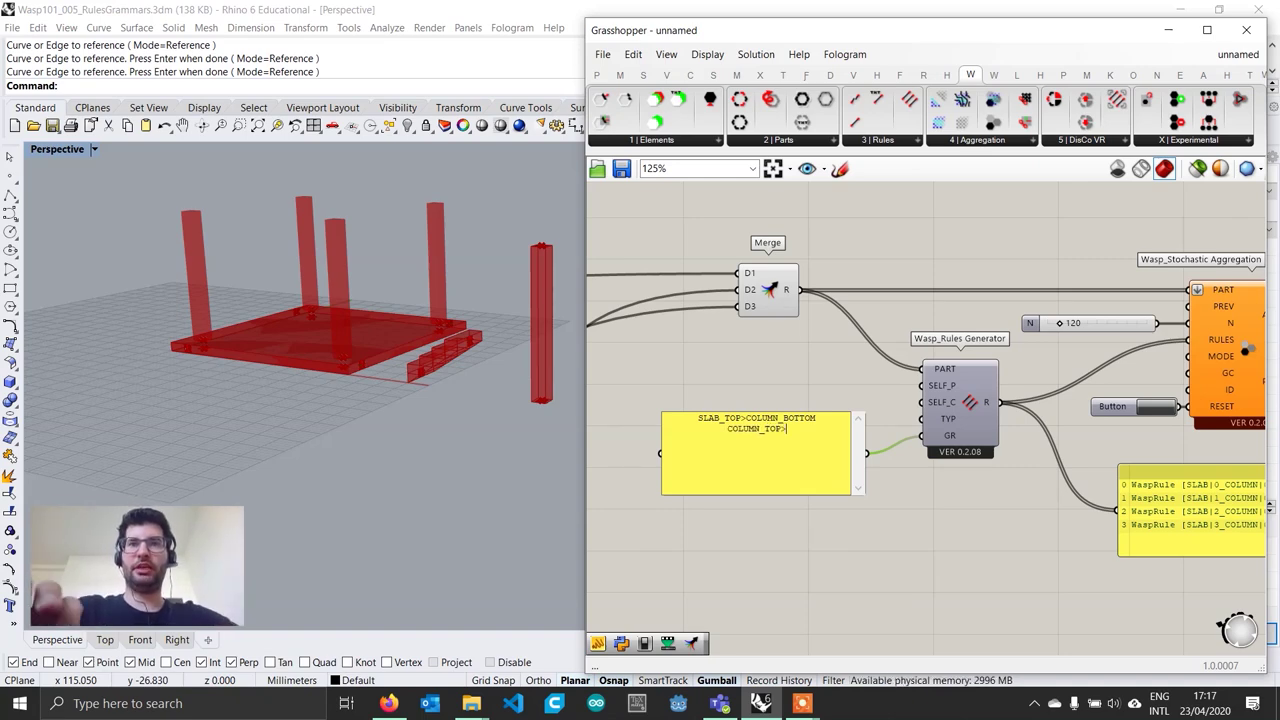
text(>)
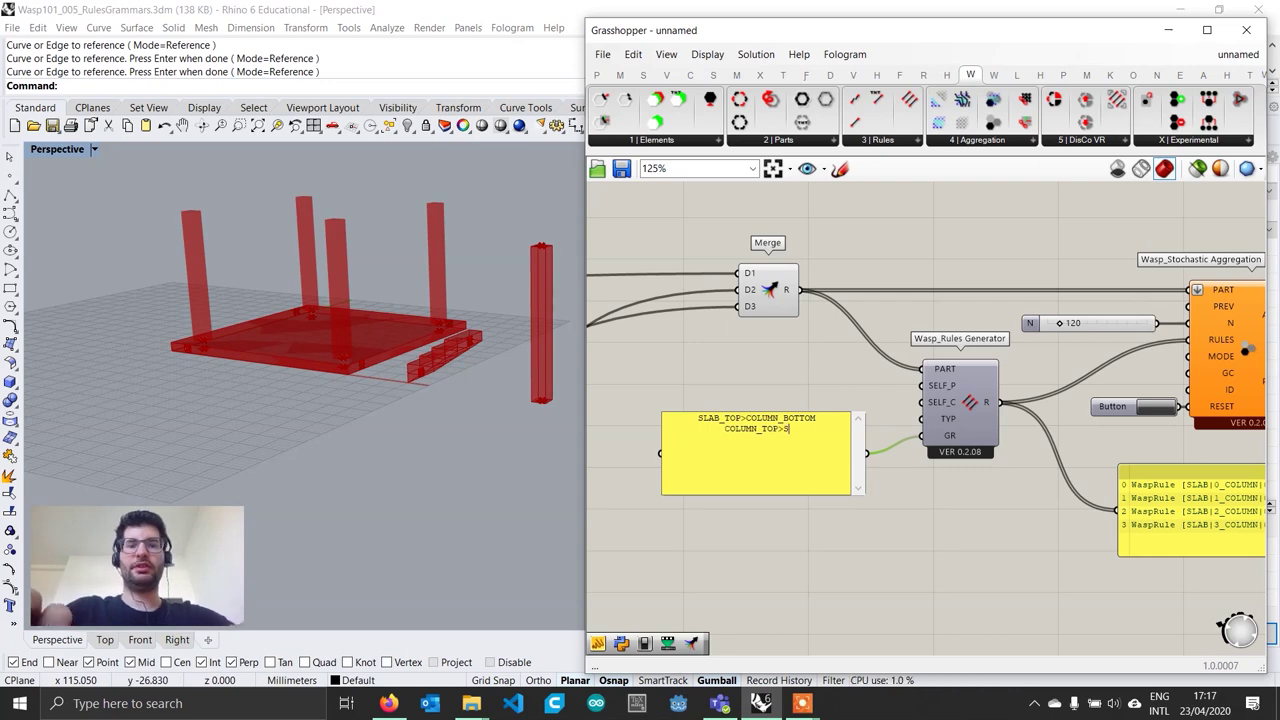
text(SBA)
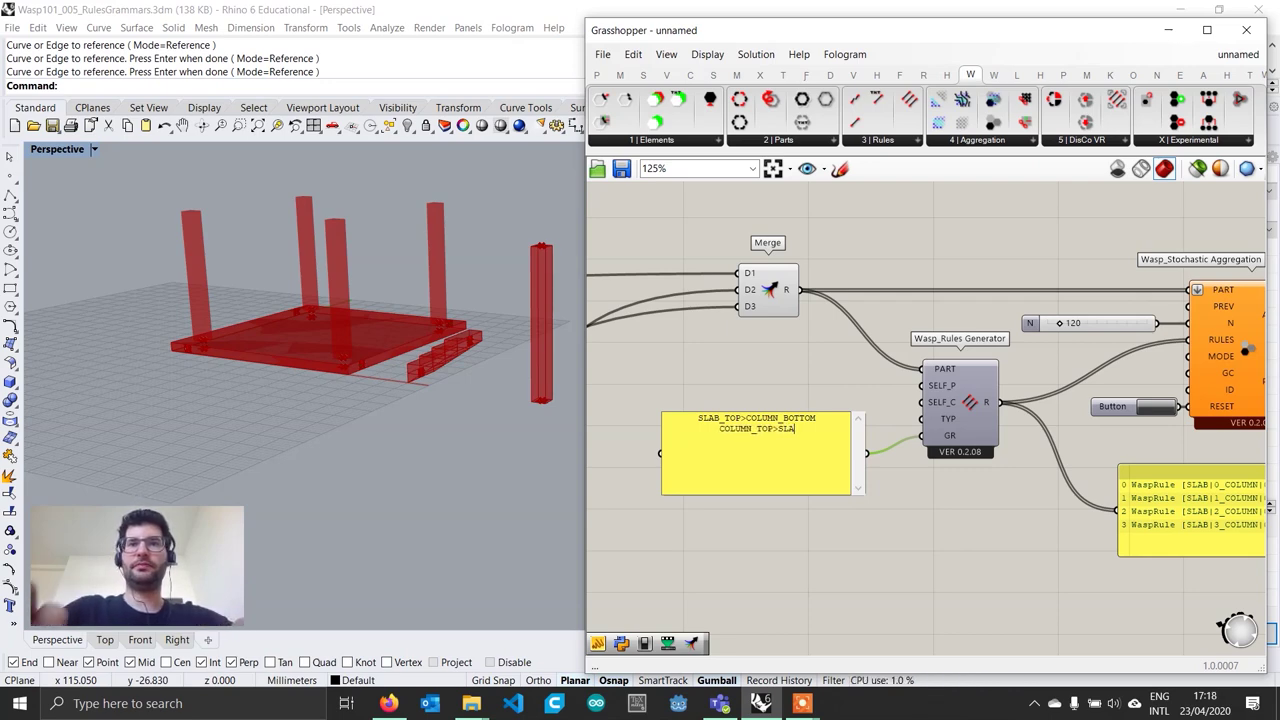
text(B_BOTTOM)
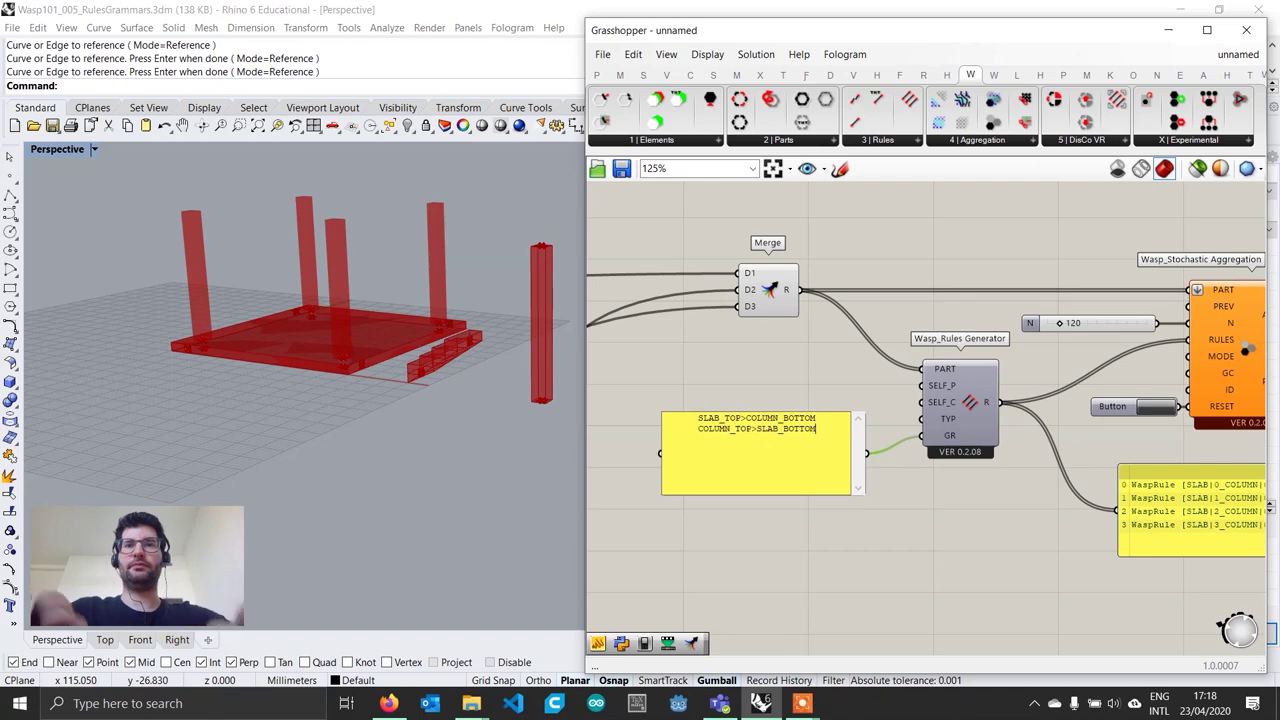
click(964, 522)
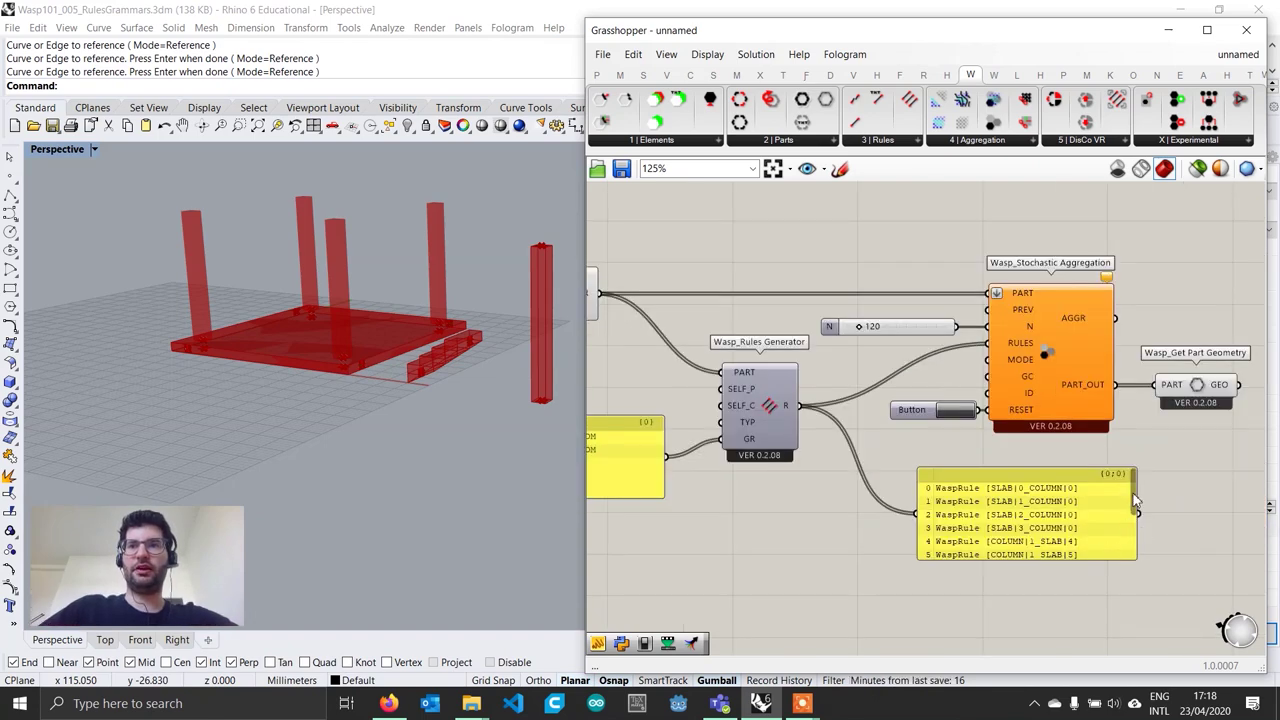
Review the generated column-to-slab rules, reset the aggregation several times and inspect the structure in the perspective view
scroll(1135, 500, down, 3)
click(955, 410)
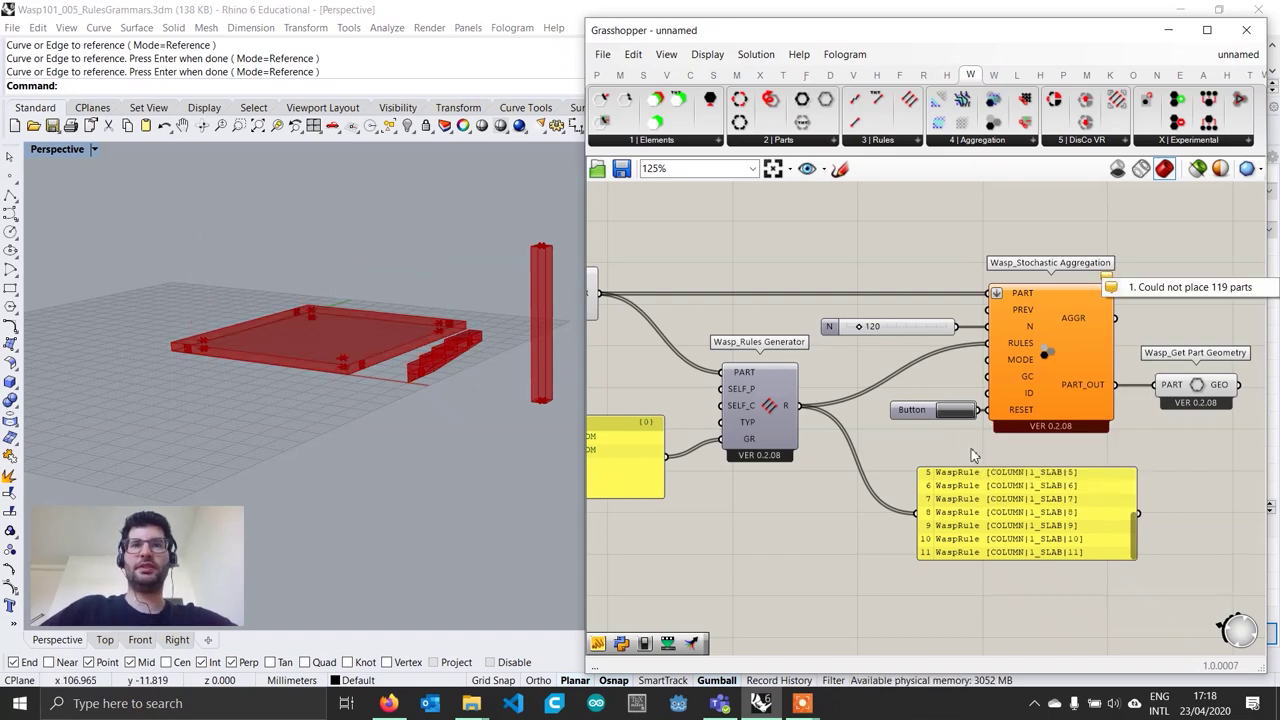
click(955, 410)
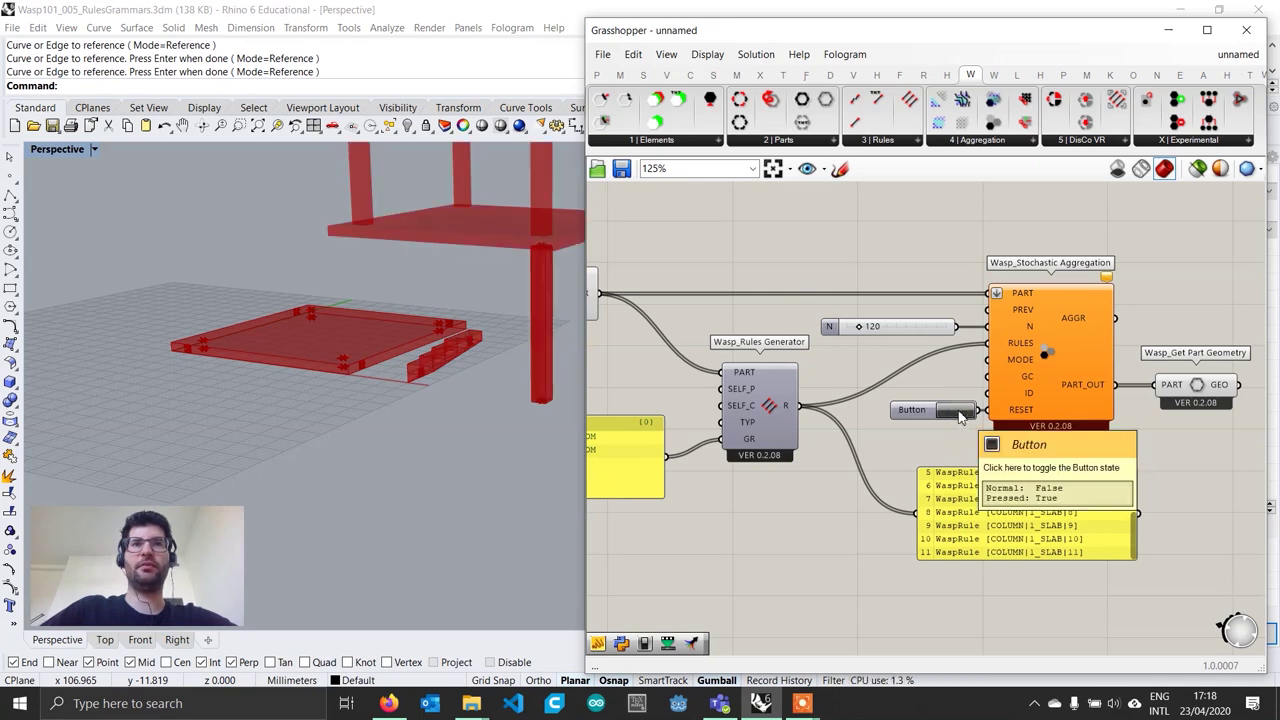
scroll(378, 394, down, 7)
right_drag(383, 389, 340, 470)
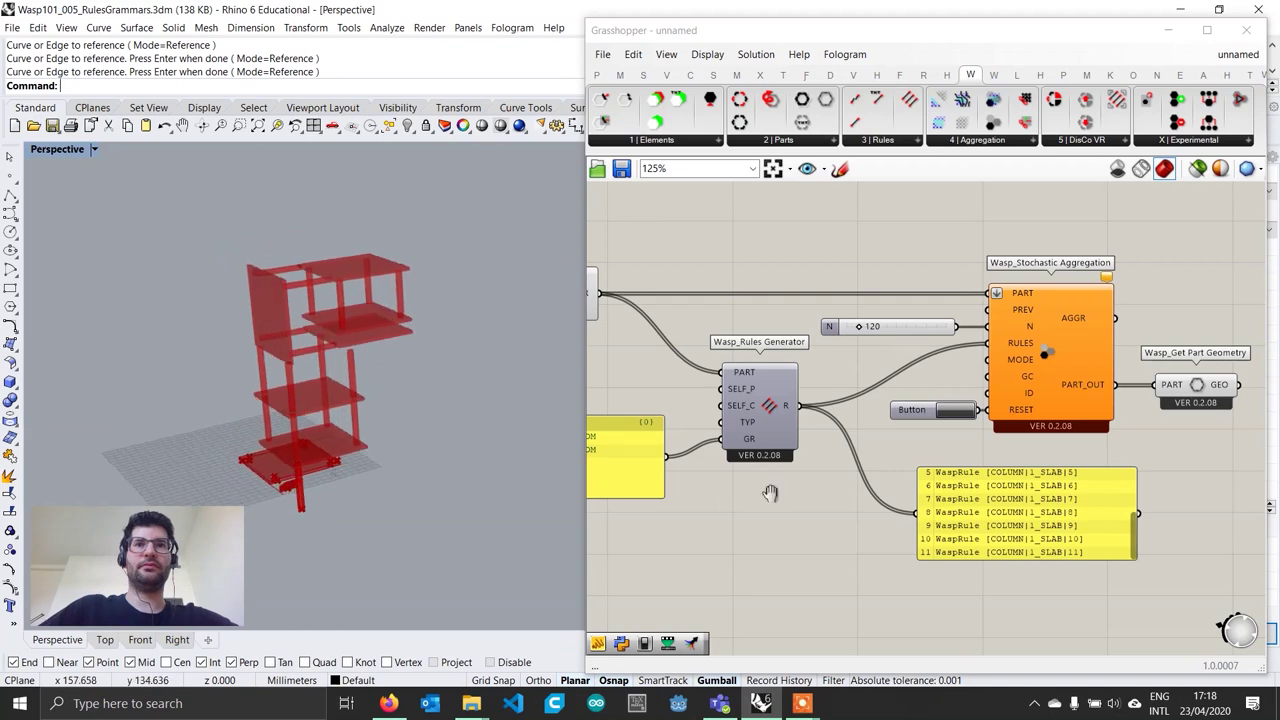
right_drag(702, 493, 897, 496)
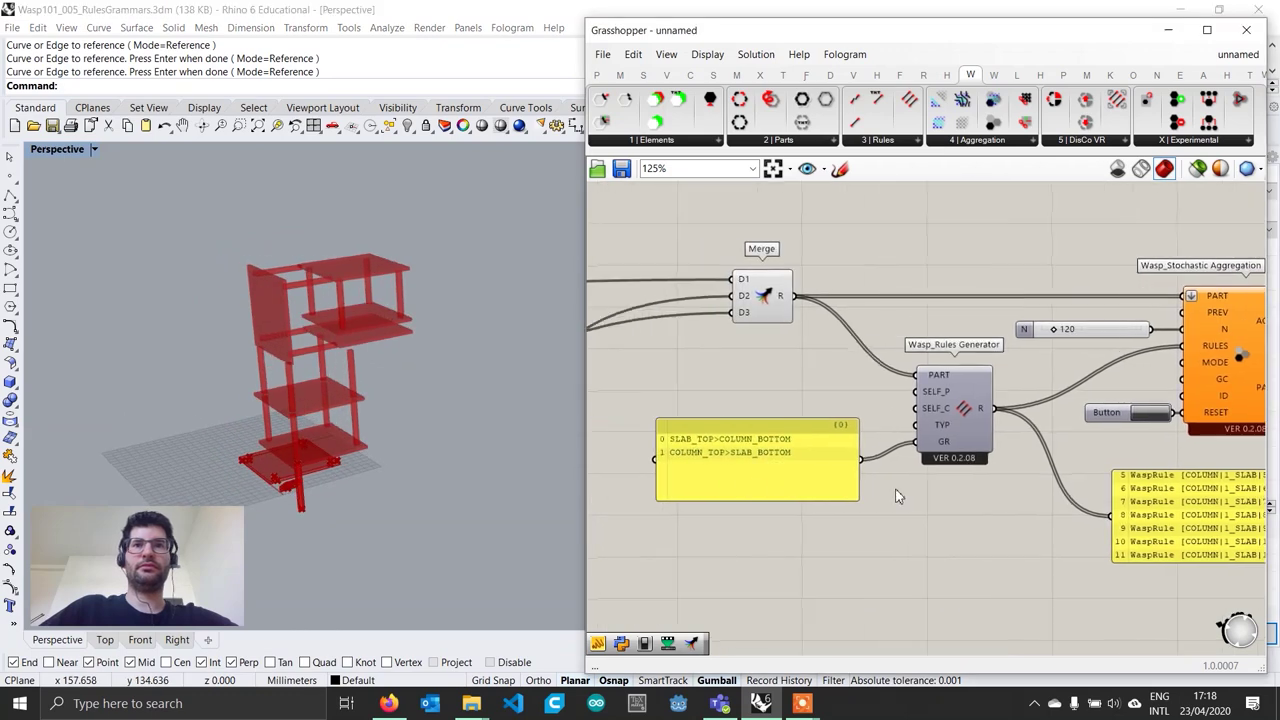
click(1152, 414)
Locate the slab's third Connection From Direction component and examine its connection positions on the slab in the perspective view
scroll(975, 460, down, 5)
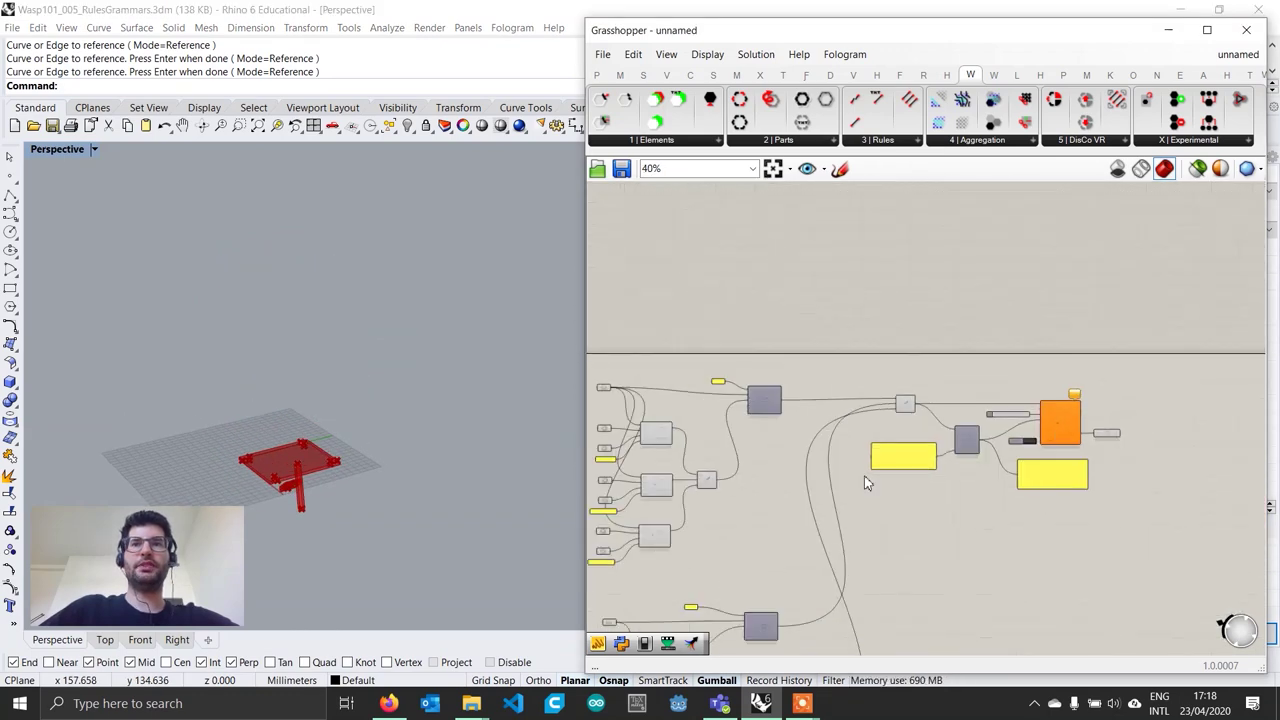
right_drag(866, 480, 1017, 420)
scroll(928, 480, up, 6)
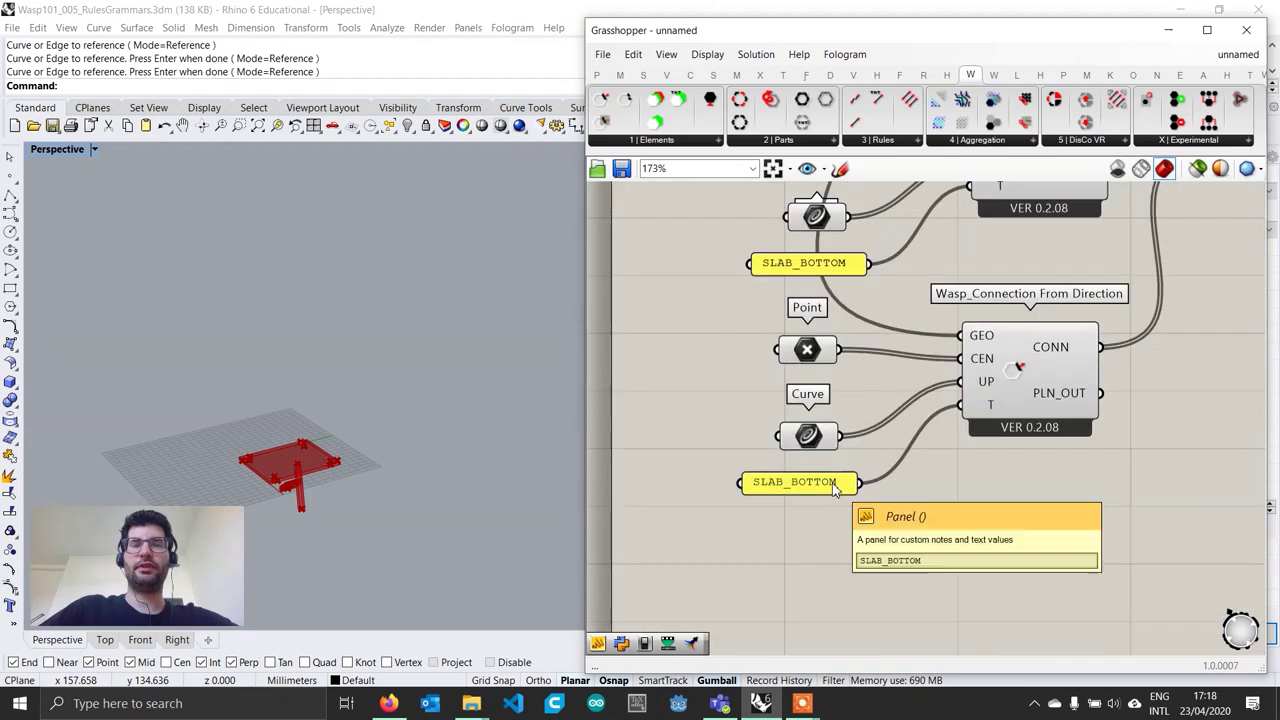
scroll(423, 536, up, 6)
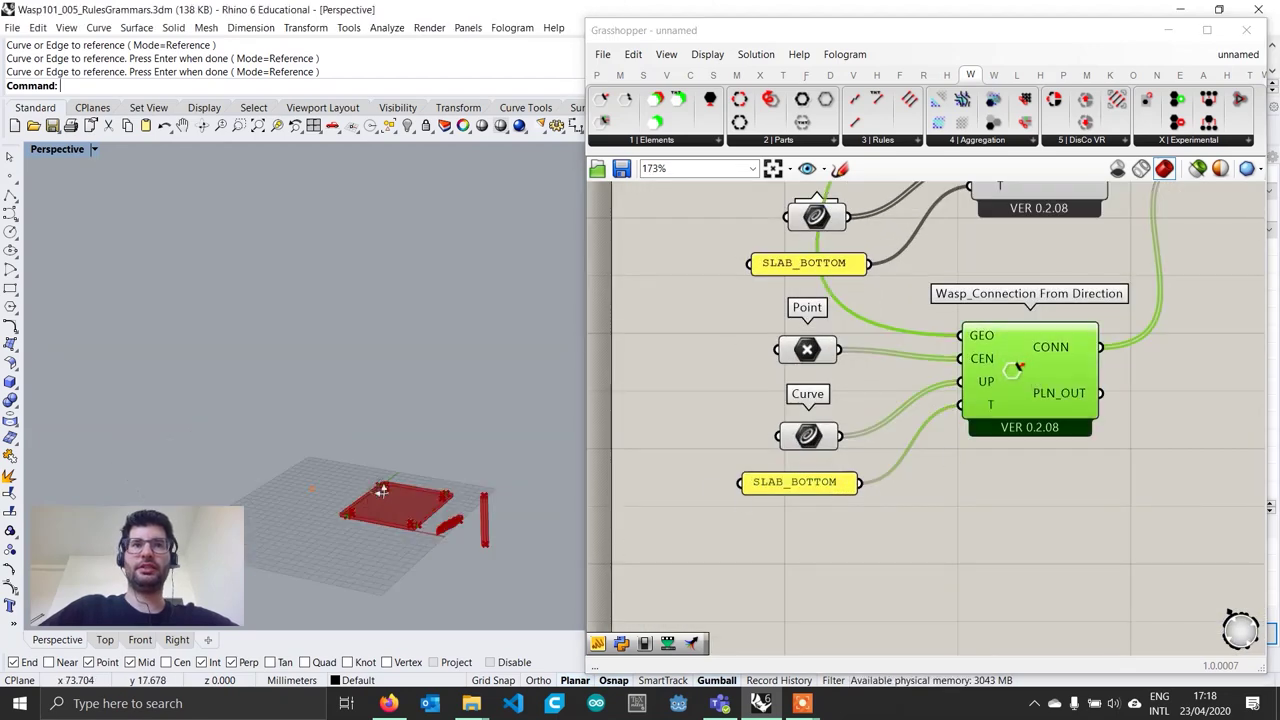
double_click(800, 482)
drag(733, 392, 783, 391)
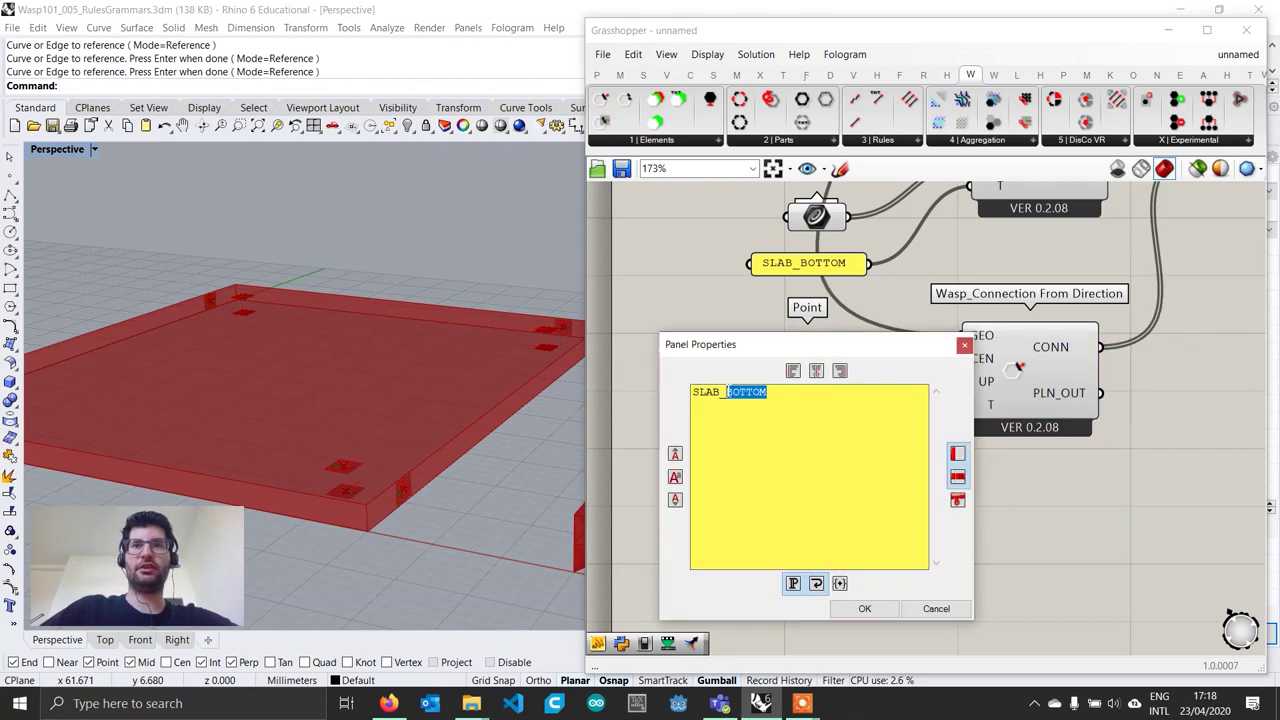
click(936, 608)
Highlight the slab's third connection group and set its connection type panel to SLAB_SIDE
scroll(913, 598, down, 2)
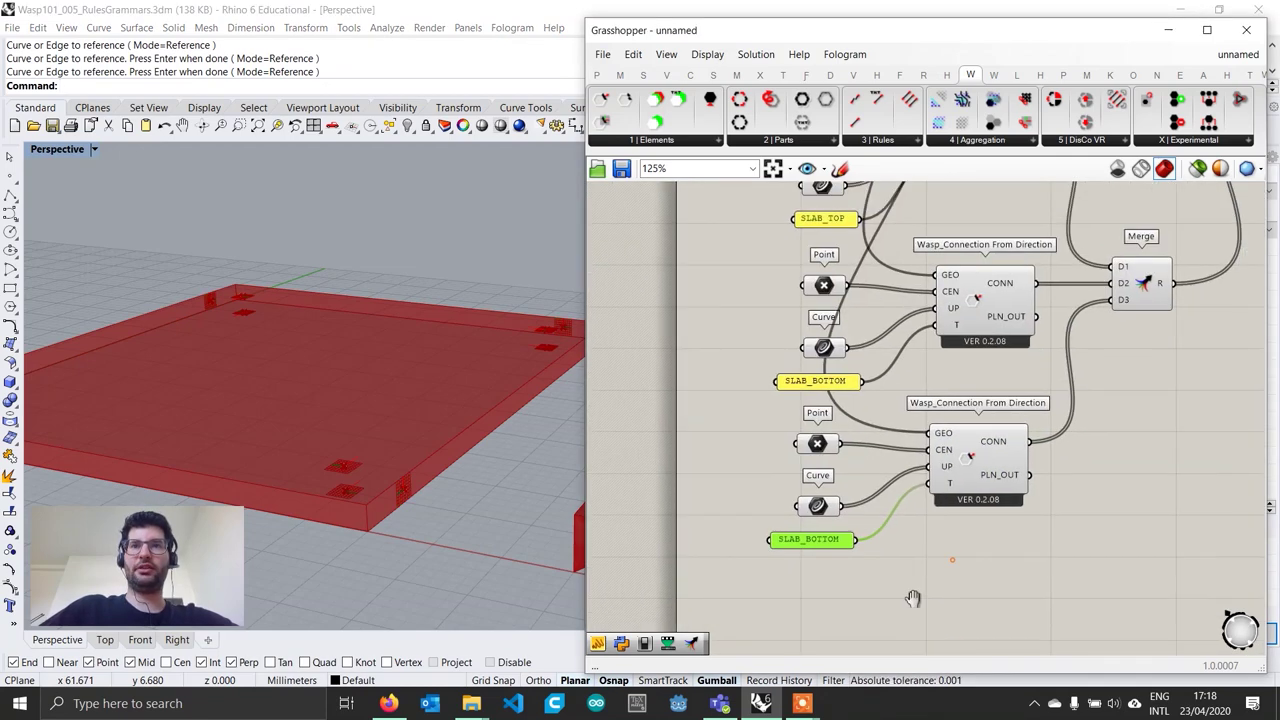
right_drag(913, 598, 899, 608)
click(799, 456)
click(997, 495)
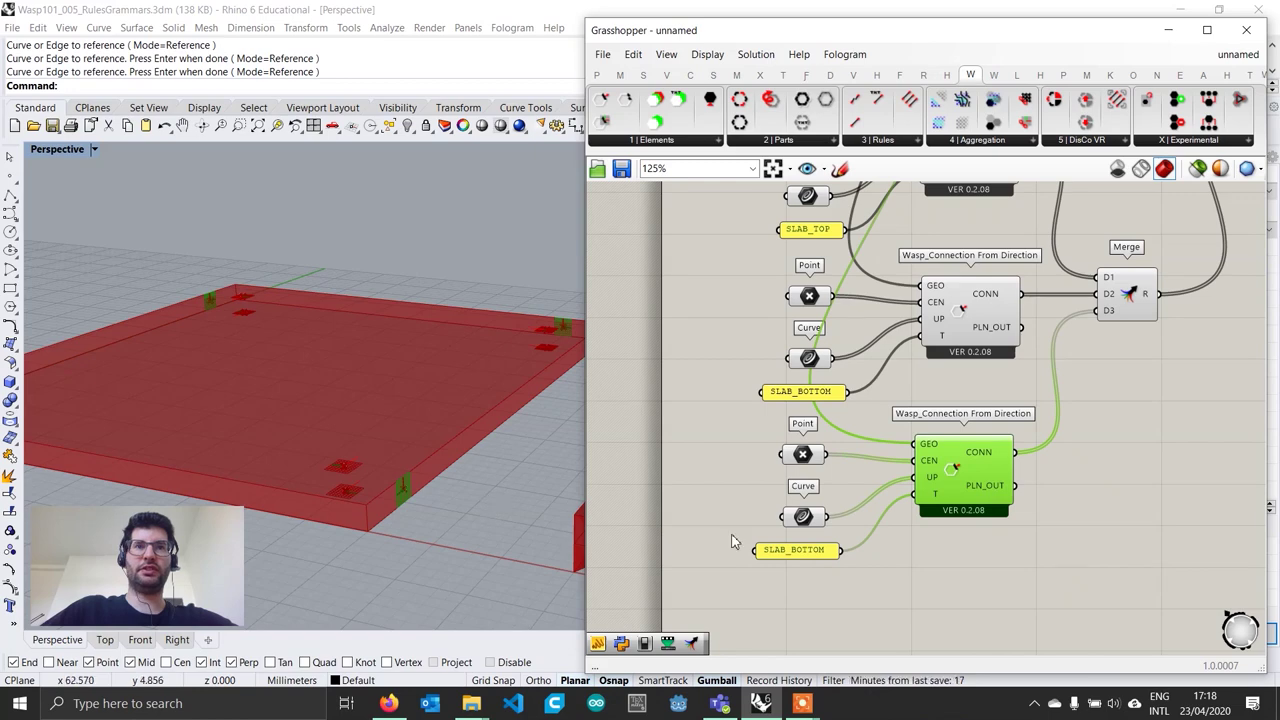
scroll(806, 551, up, 1)
double_click(806, 551)
click(757, 453)
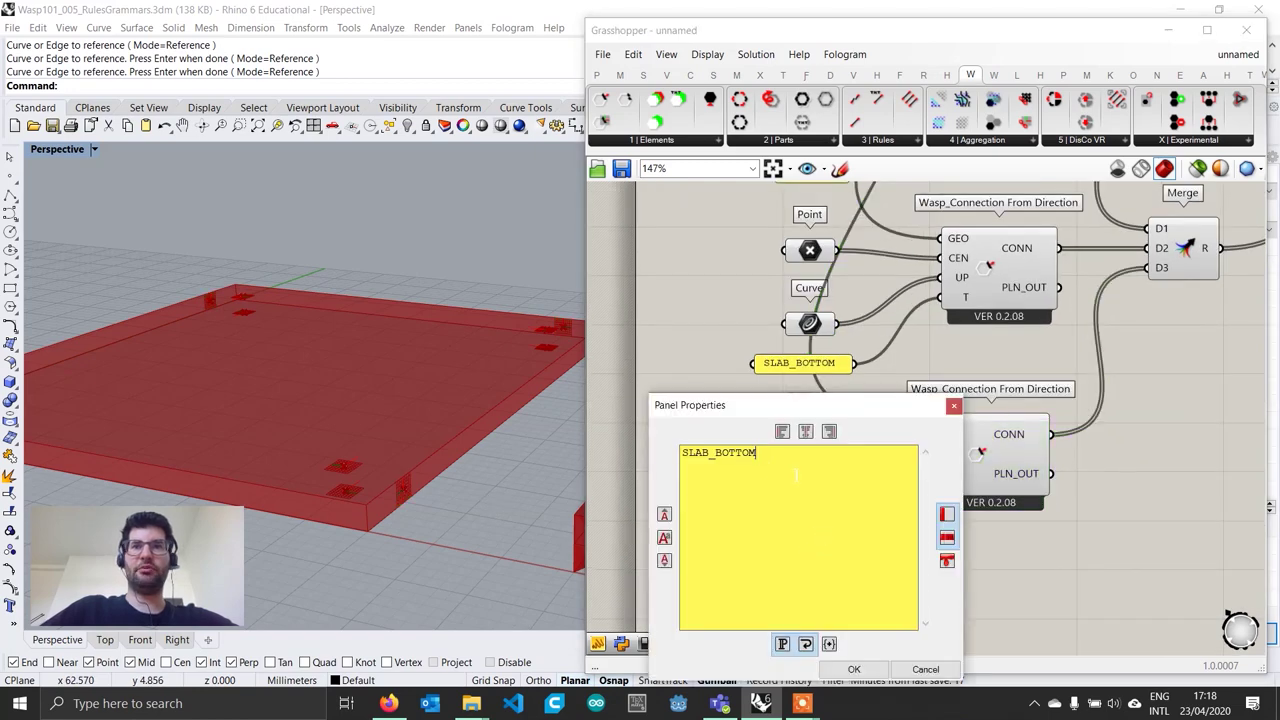
drag(757, 453, 723, 453)
text(SIDE)
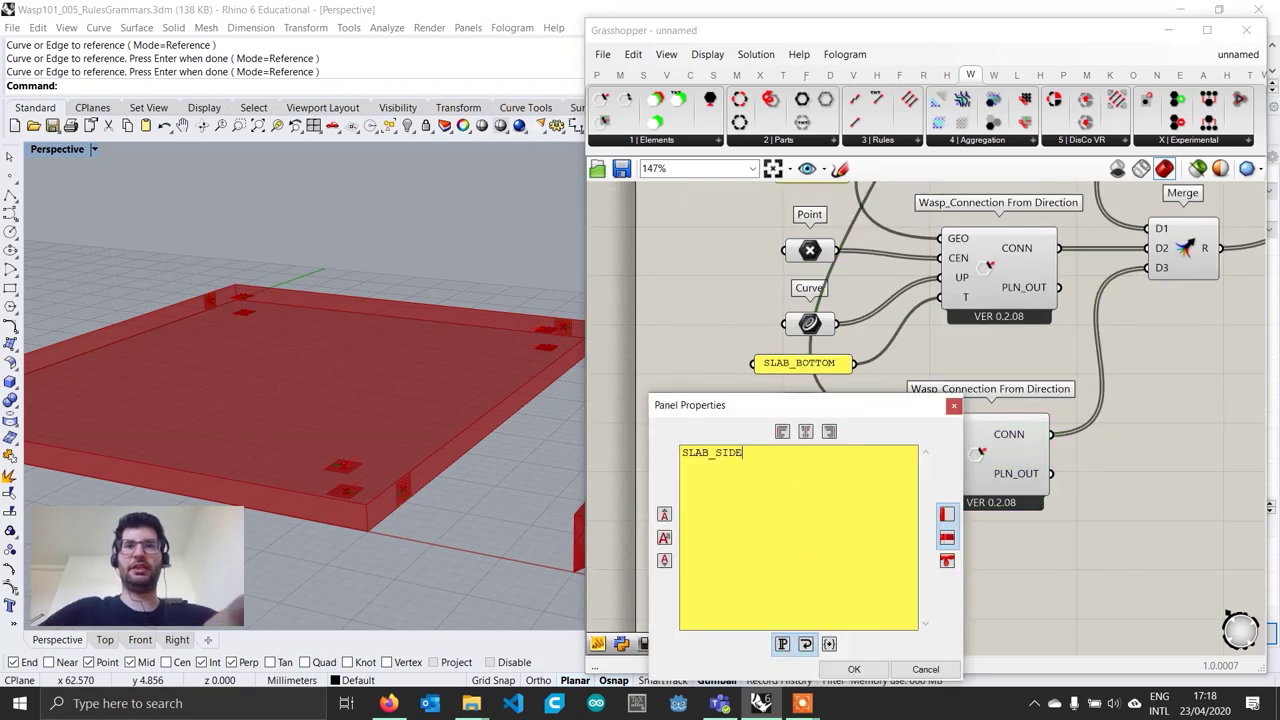
click(859, 675)
Reset the stochastic aggregation with the corrected slab connection types
scroll(975, 492, down, 7)
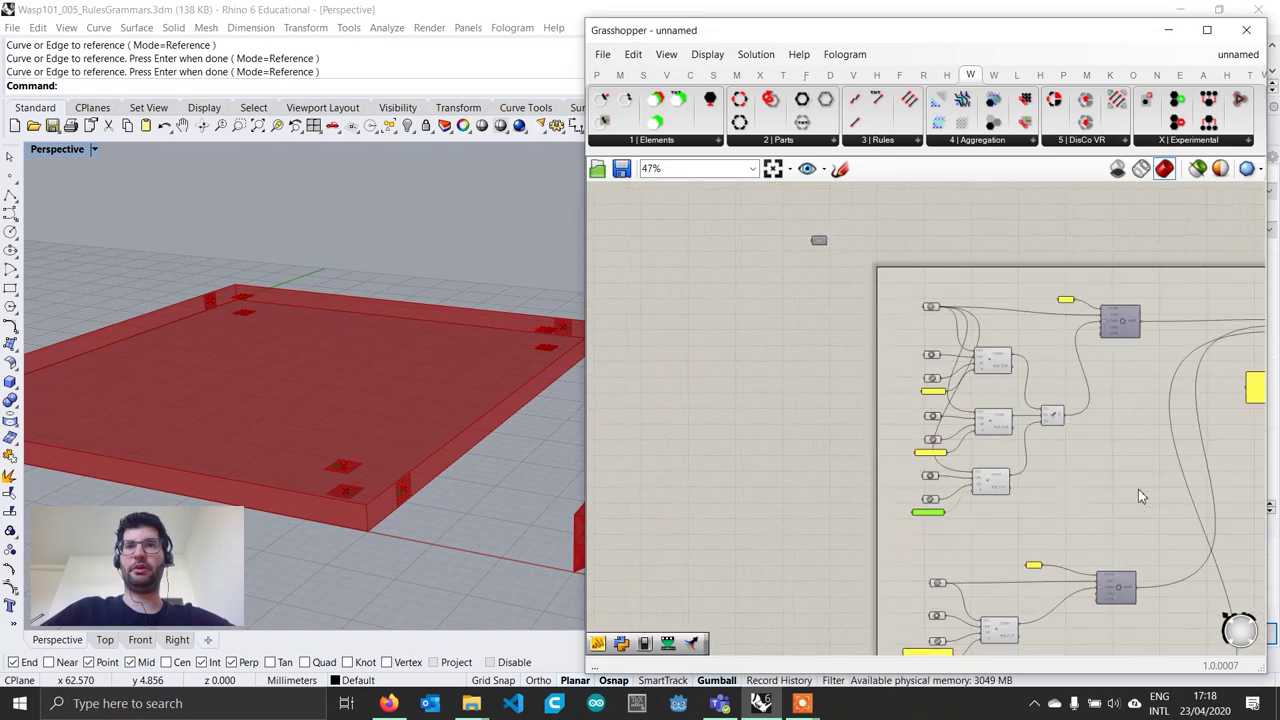
right_drag(1189, 485, 800, 482)
scroll(1028, 406, up, 4)
scroll(1050, 320, up, 2)
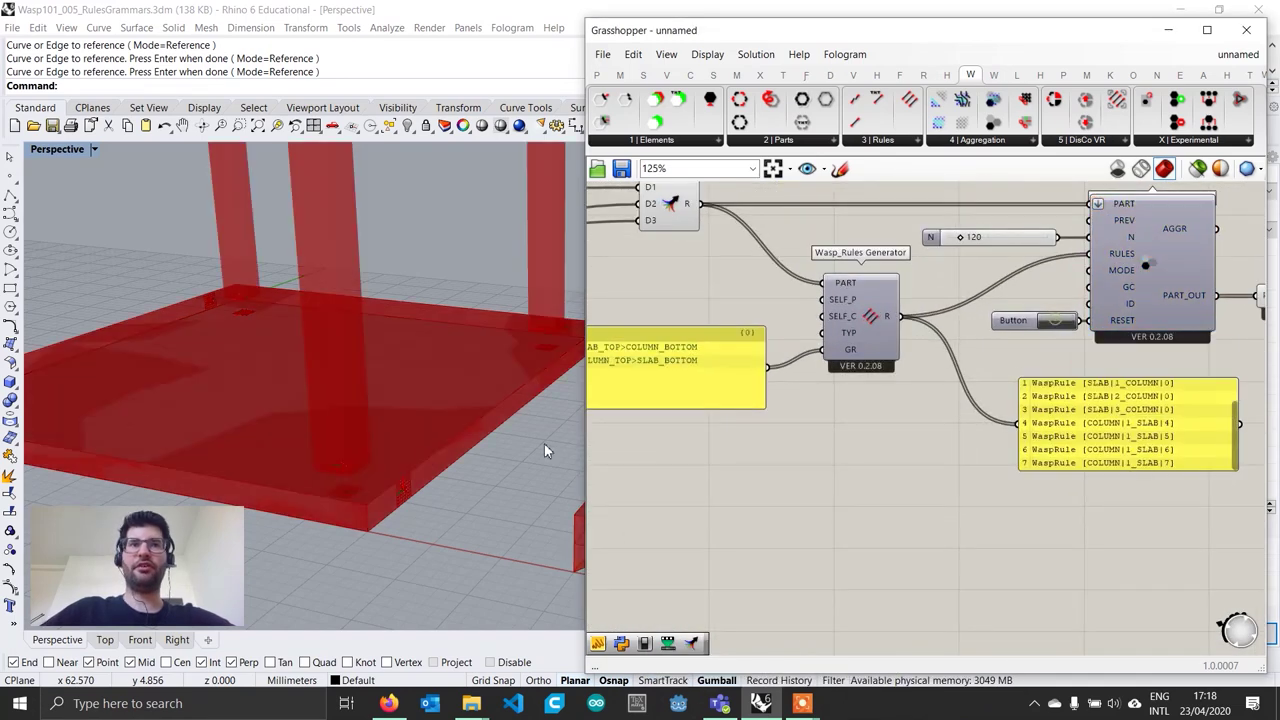
Examine the aggregated slabs and columns in the perspective view, from the whole structure down to the base slab
scroll(543, 440, down, 8)
scroll(400, 497, down, 4)
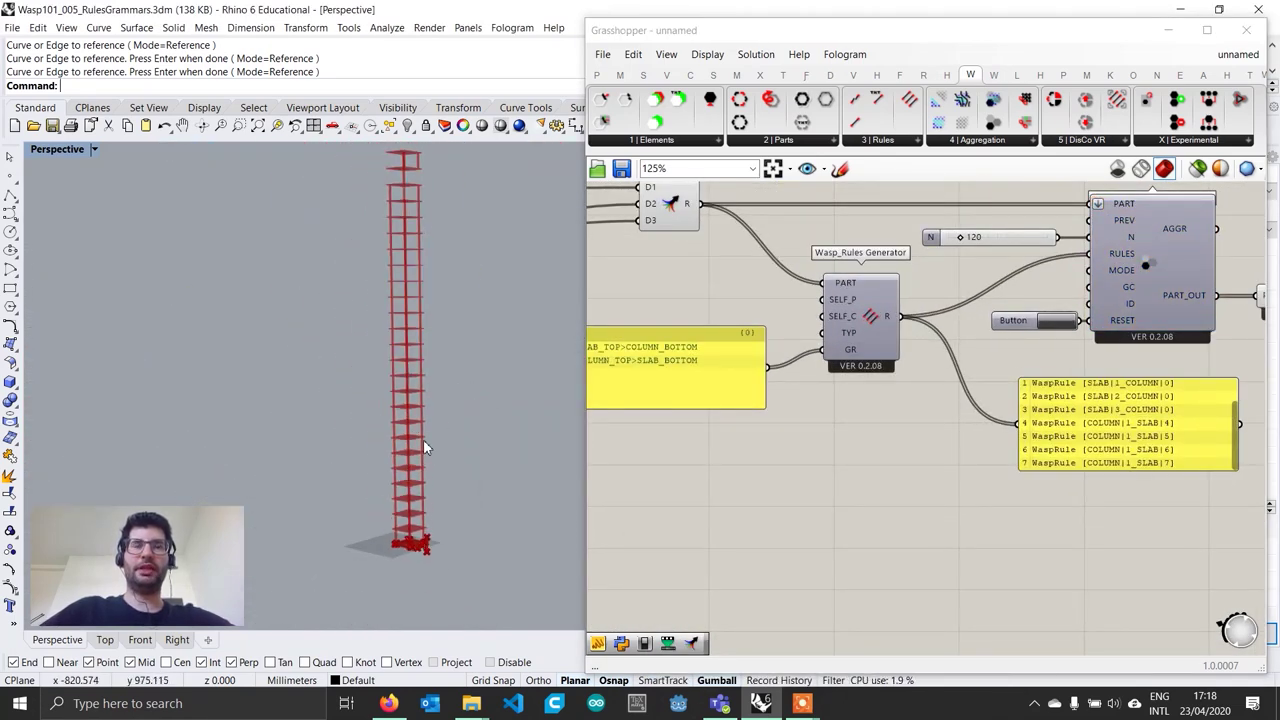
scroll(392, 240, up, 6)
scroll(392, 242, up, 2)
scroll(397, 300, down, 7)
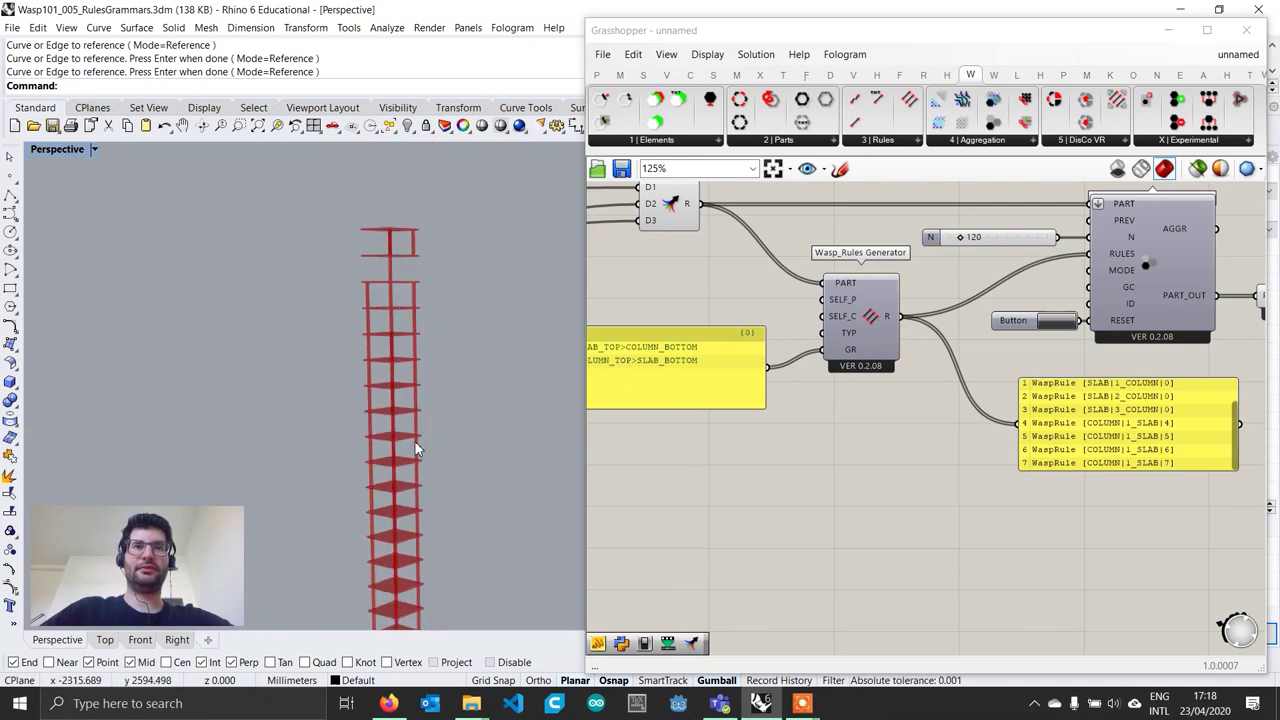
shift+right_drag(414, 610, 430, 438)
scroll(413, 513, up, 5)
scroll(410, 520, up, 8)
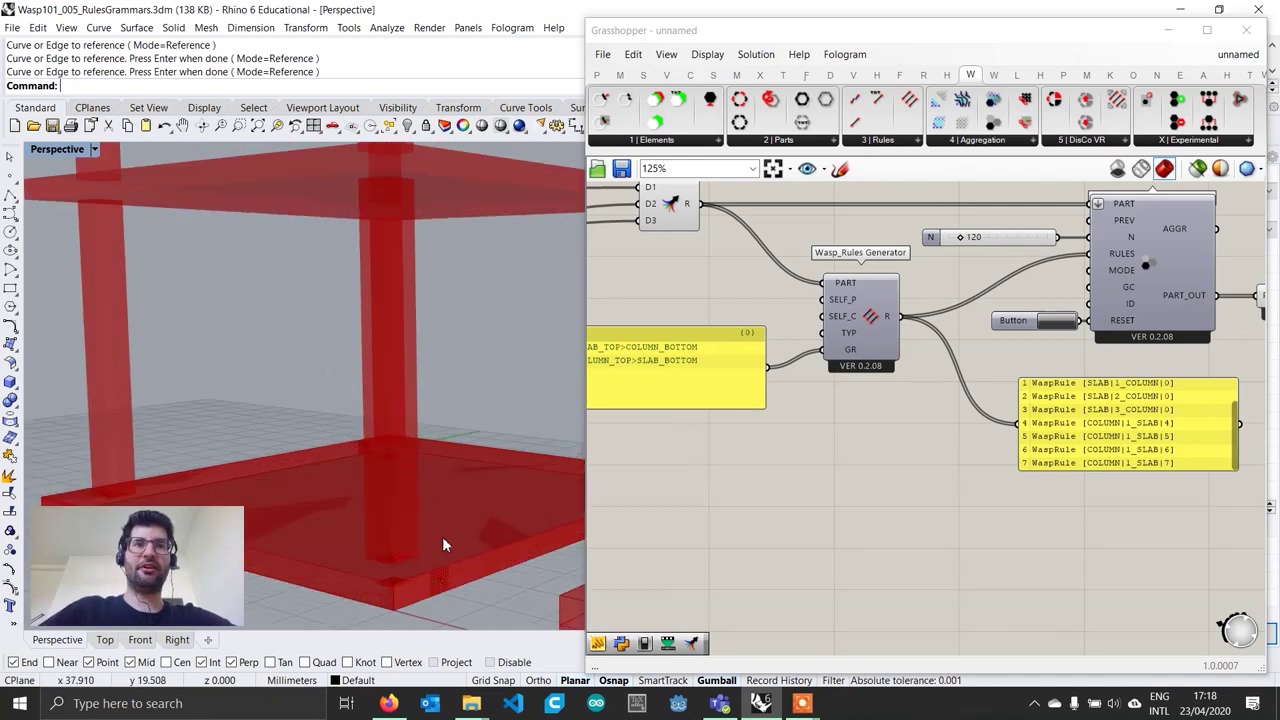
Examine the full tower of slabs and columns in the perspective view from several angles
scroll(442, 500, down, 3)
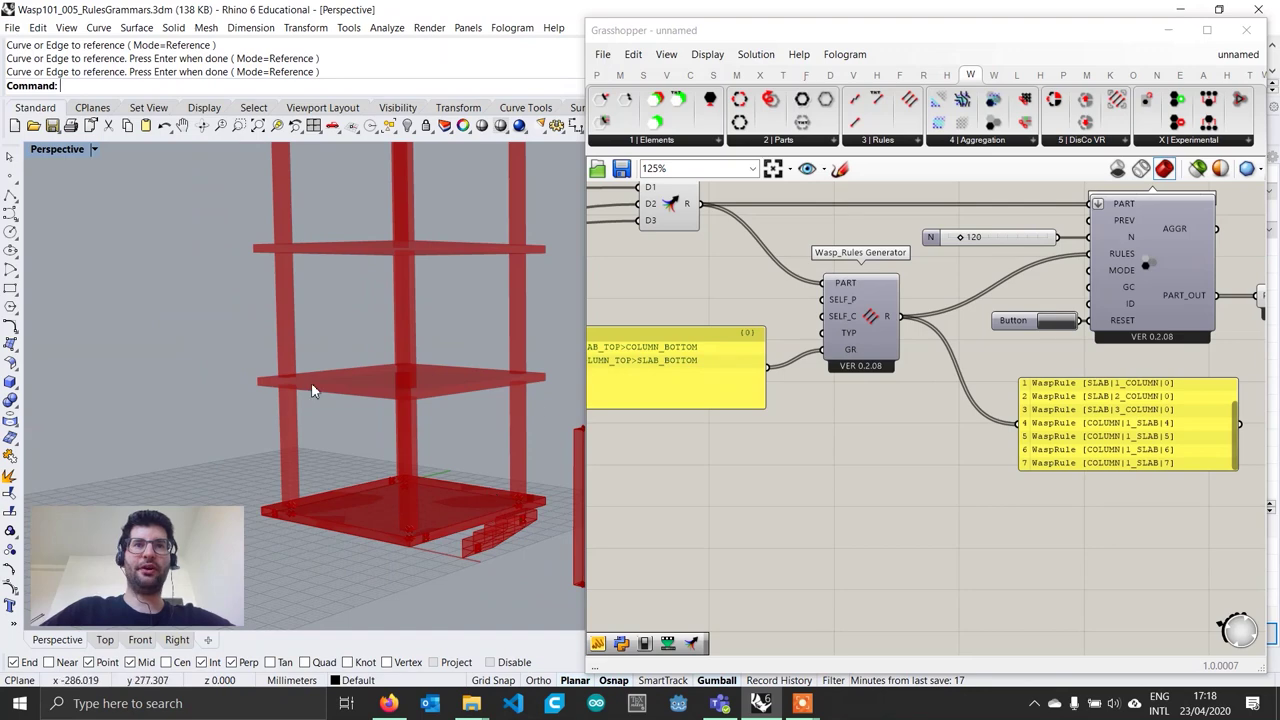
scroll(392, 462, down, 4)
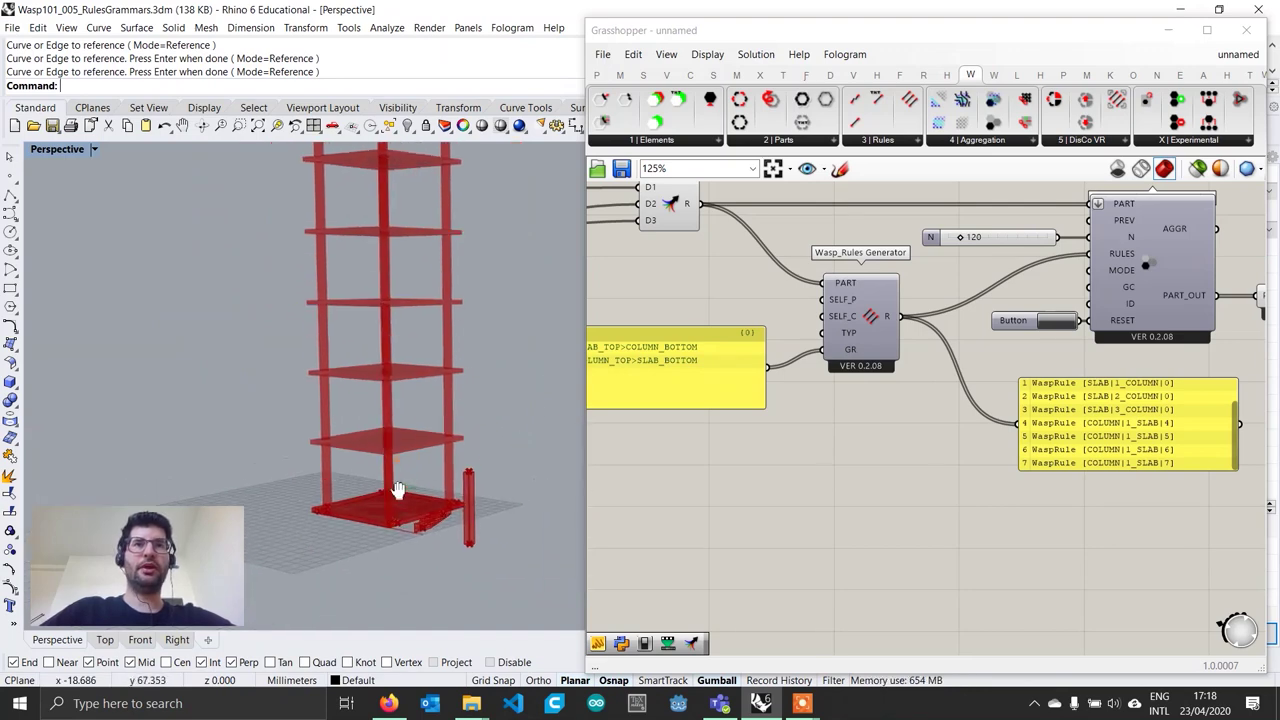
mouse_move(405, 470)
right_down()
mouse_move(416, 524)
mouse_move(415, 453)
right_up()
scroll(411, 478, up, 8)
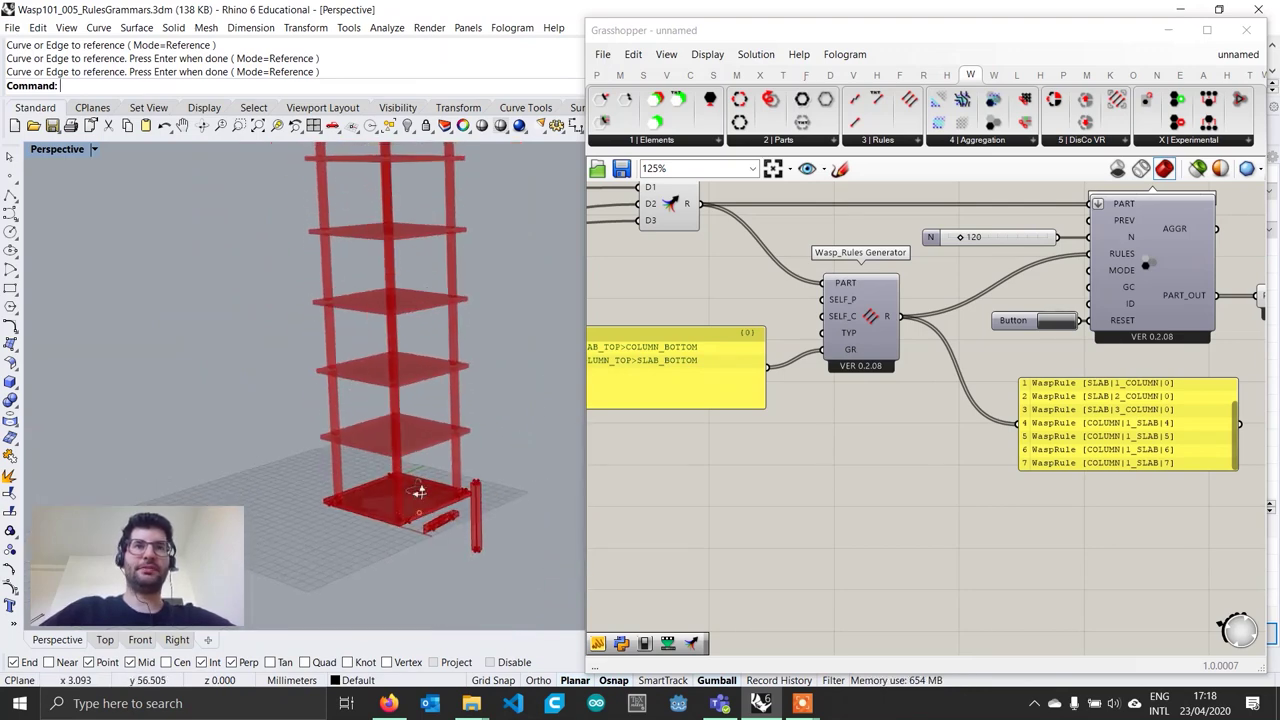
scroll(410, 510, down, 8)
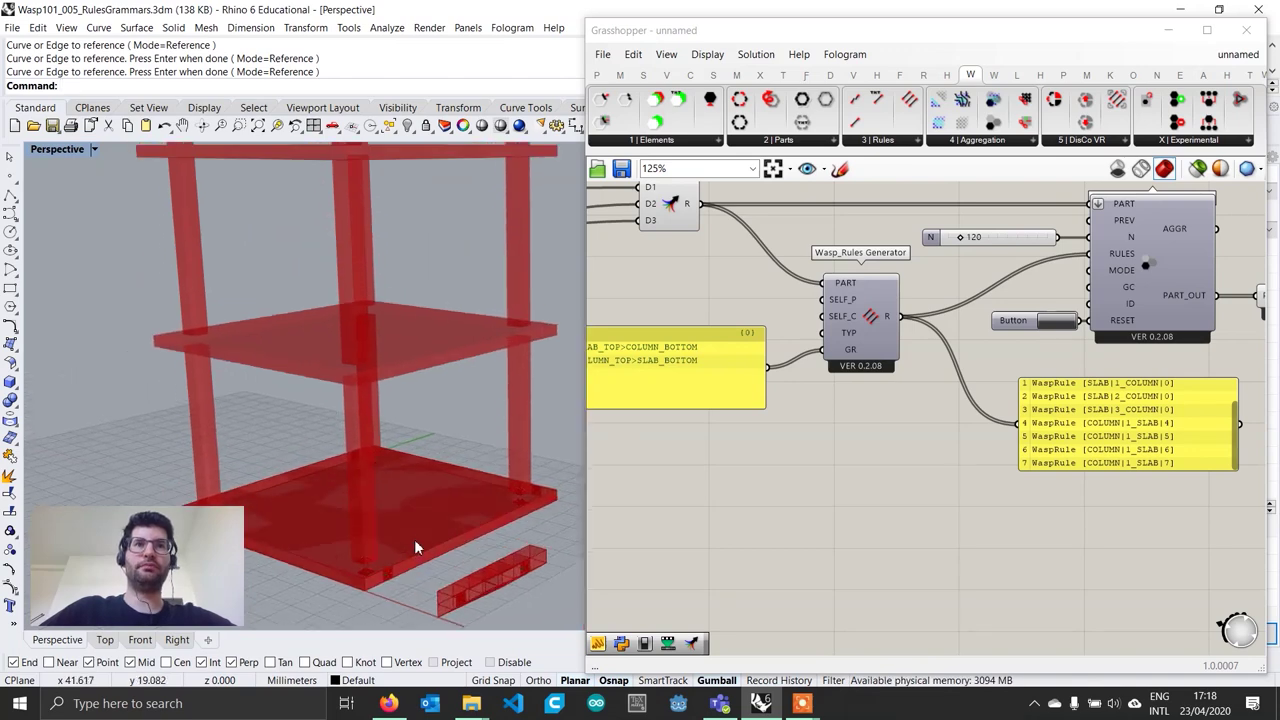
right_drag(423, 494, 447, 562)
right_drag(688, 440, 862, 486)
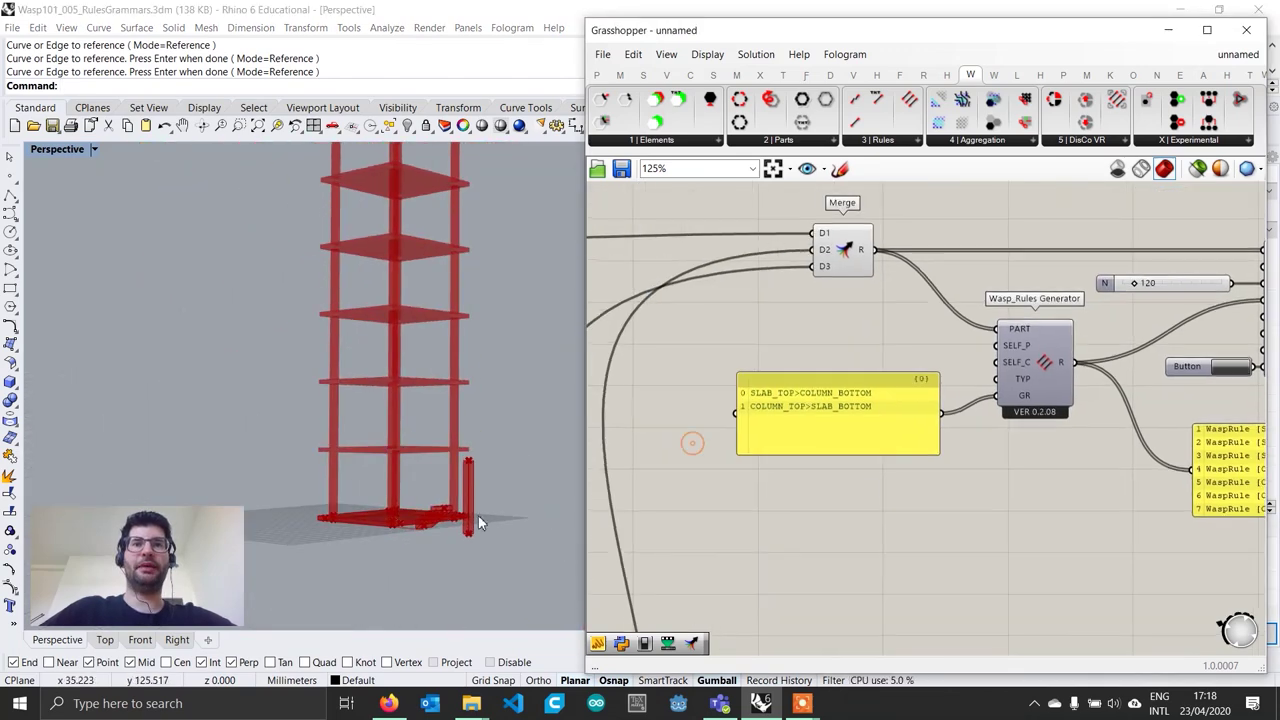
right_drag(478, 515, 530, 519)
Examine the base slab's side connections and the separate stair part beside it in the perspective view
scroll(437, 501, up, 5)
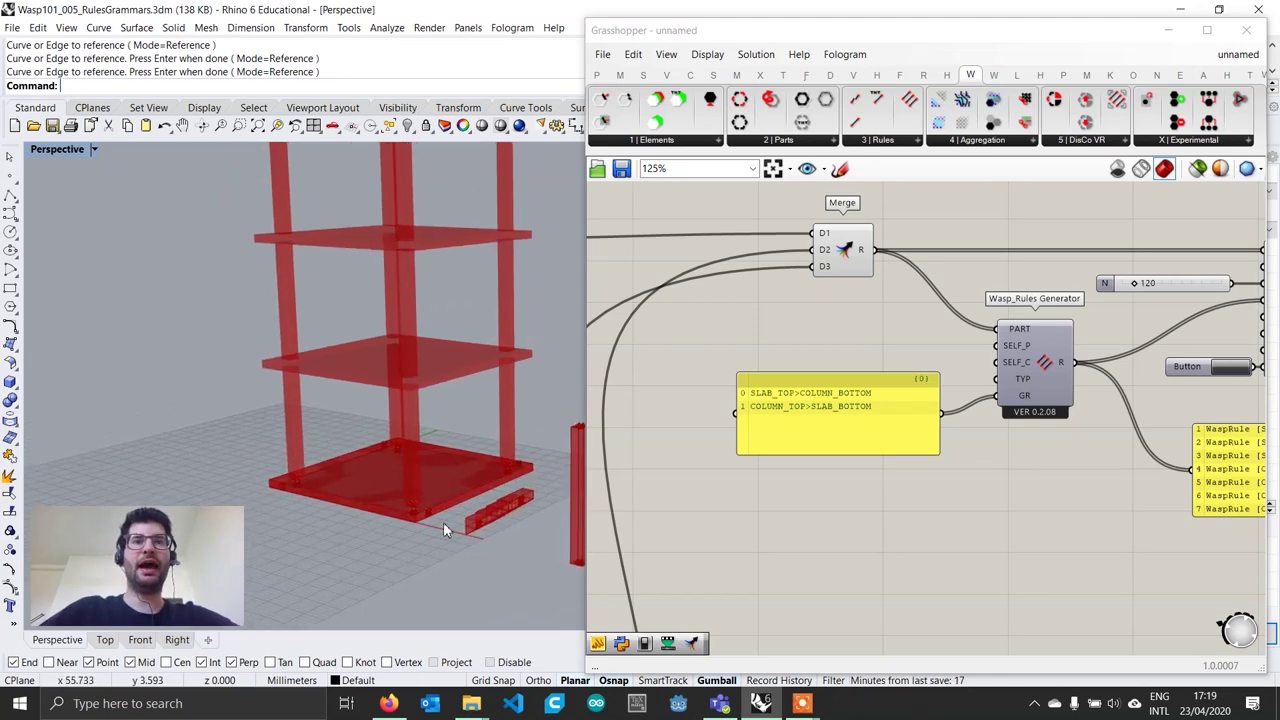
scroll(445, 522, up, 2)
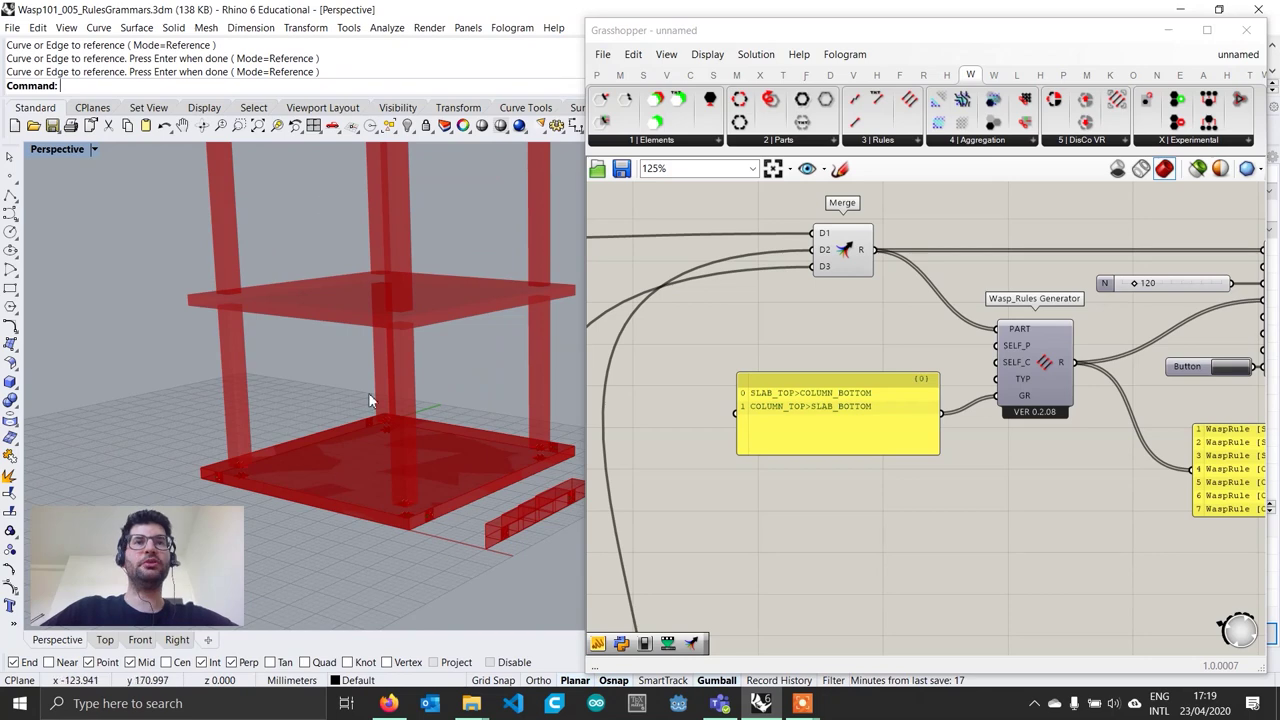
scroll(451, 458, up, 2)
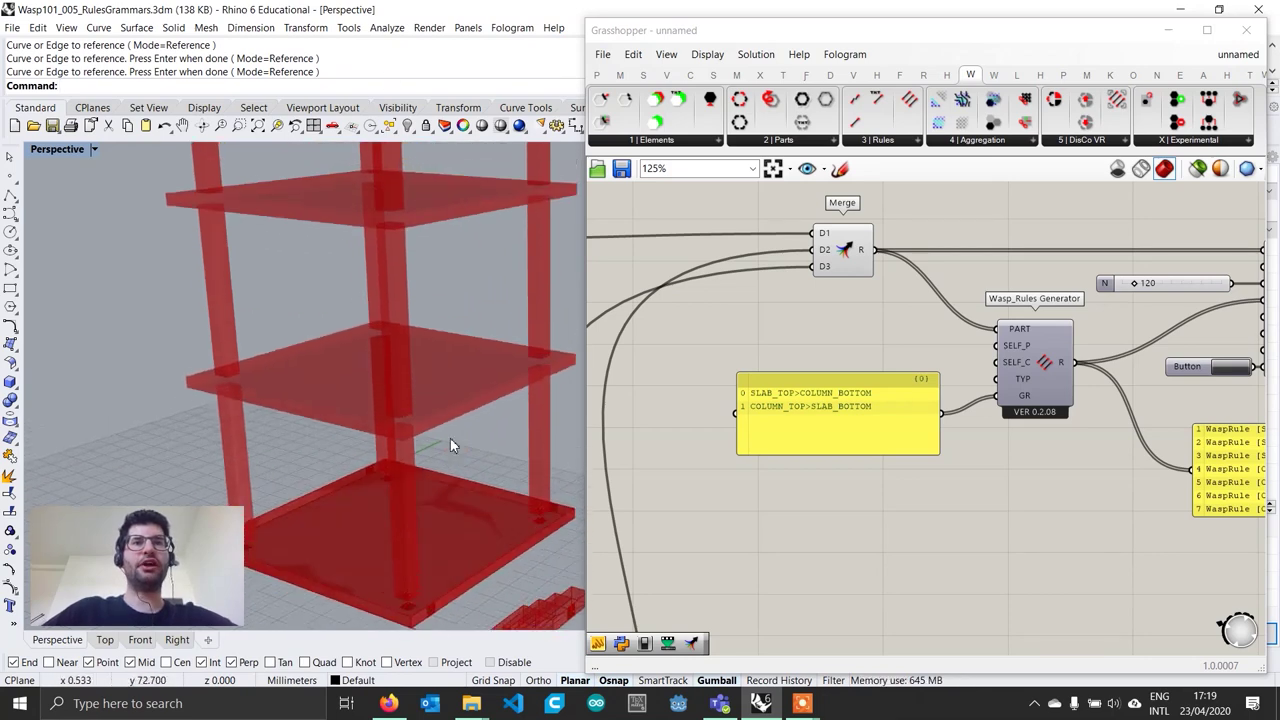
scroll(864, 448, up, 1)
scroll(864, 448, down, 1)
shift+right_drag(460, 550, 453, 482)
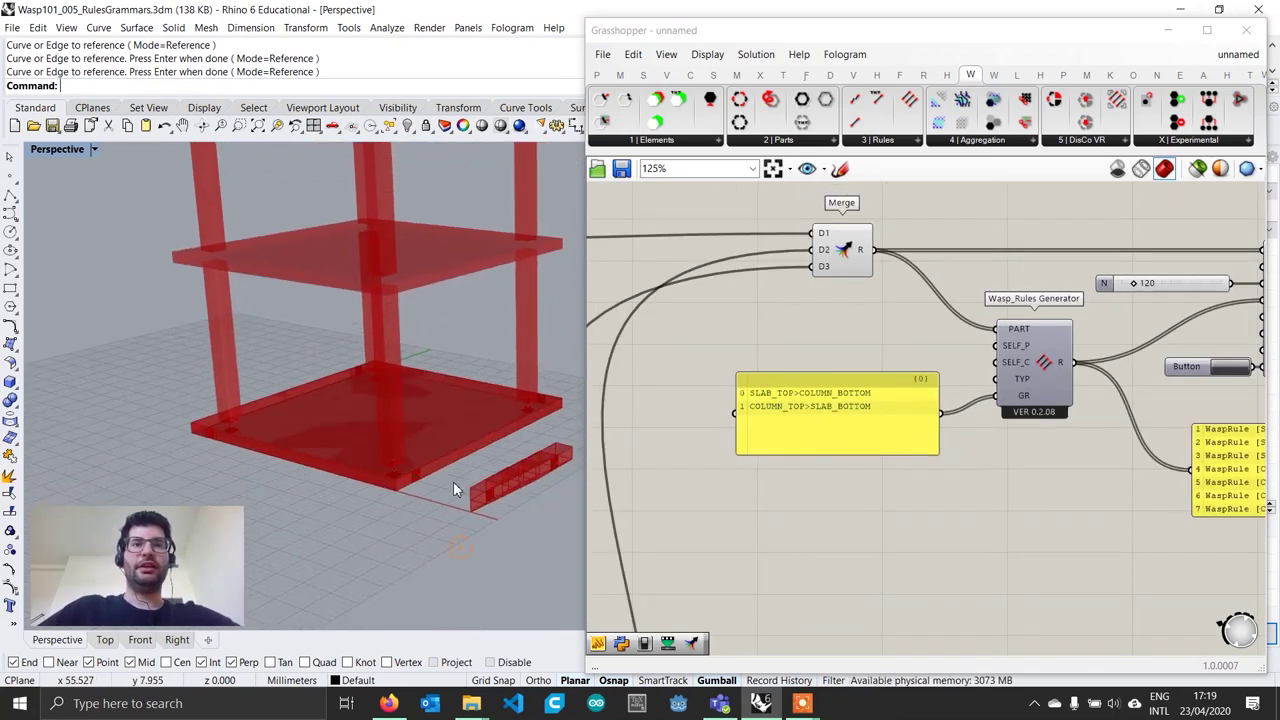
scroll(530, 495, up, 1)
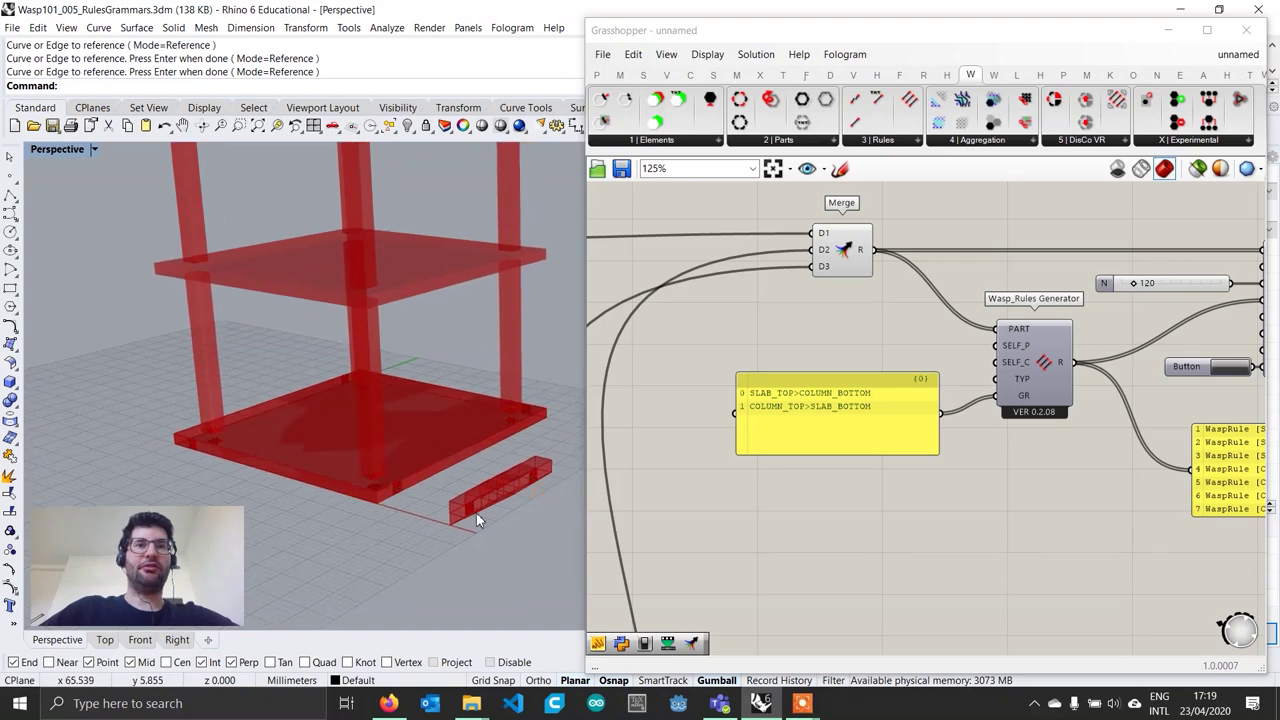
scroll(476, 513, up, 2)
right_drag(463, 517, 467, 506)
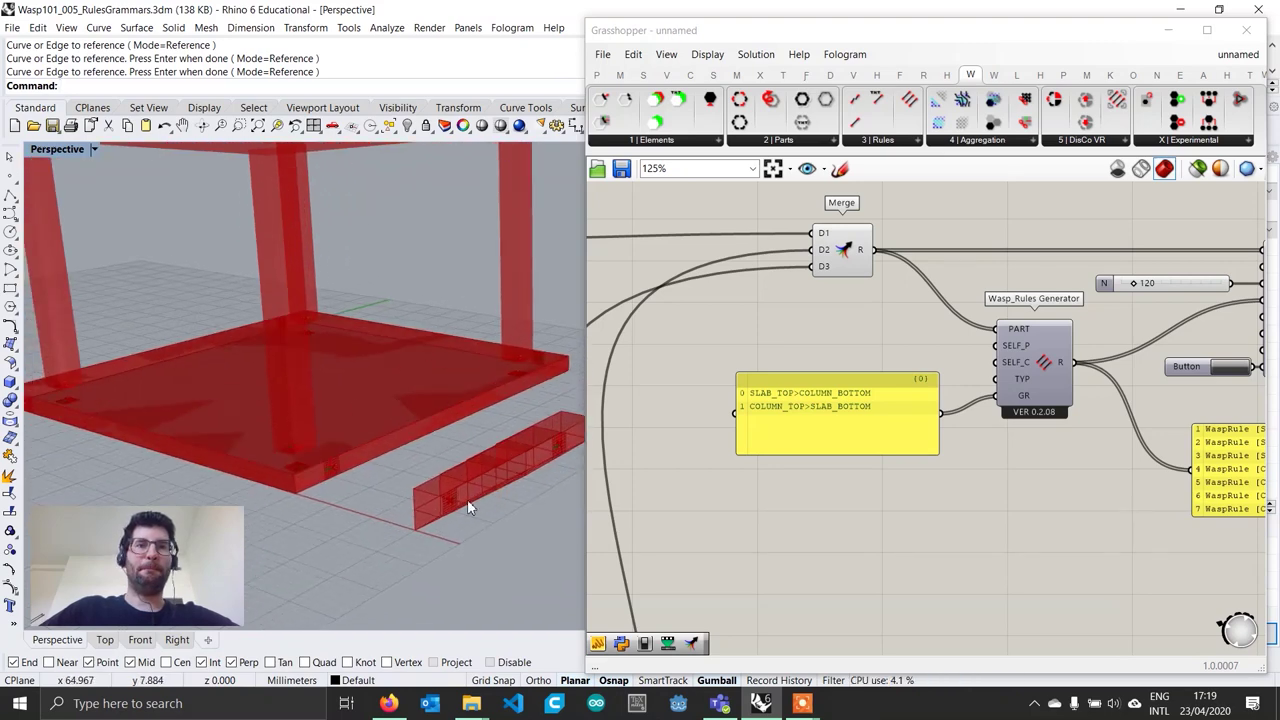
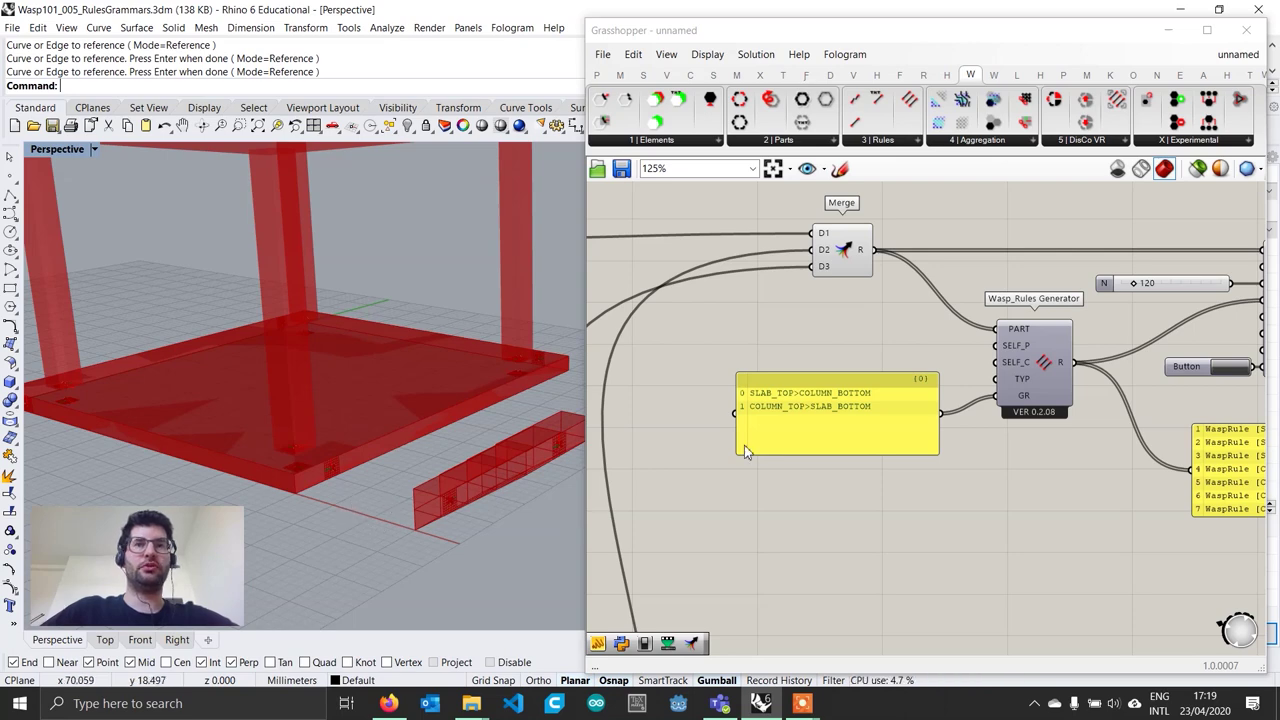
Add the rule SLAB_SIDE>STEP_BOTTOM as a third line in the grammar panel feeding the rules generator
scroll(822, 430, up, 1)
double_click(908, 400)
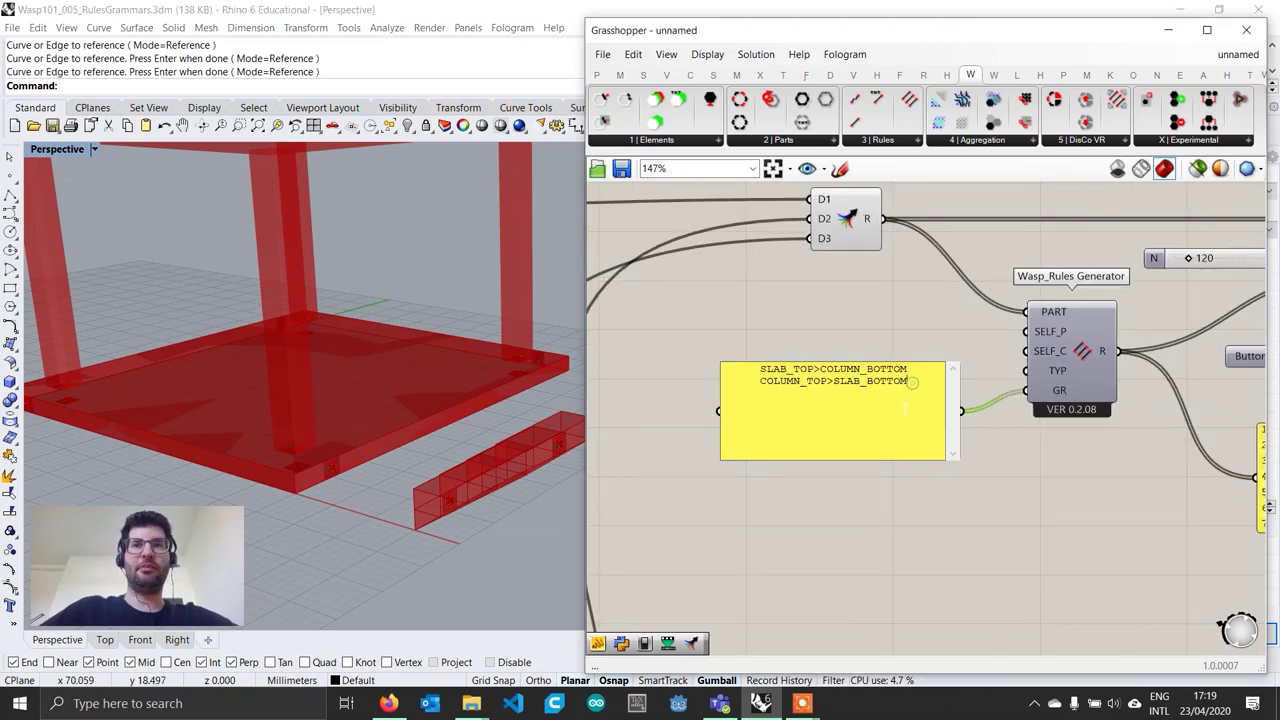
key(Return)
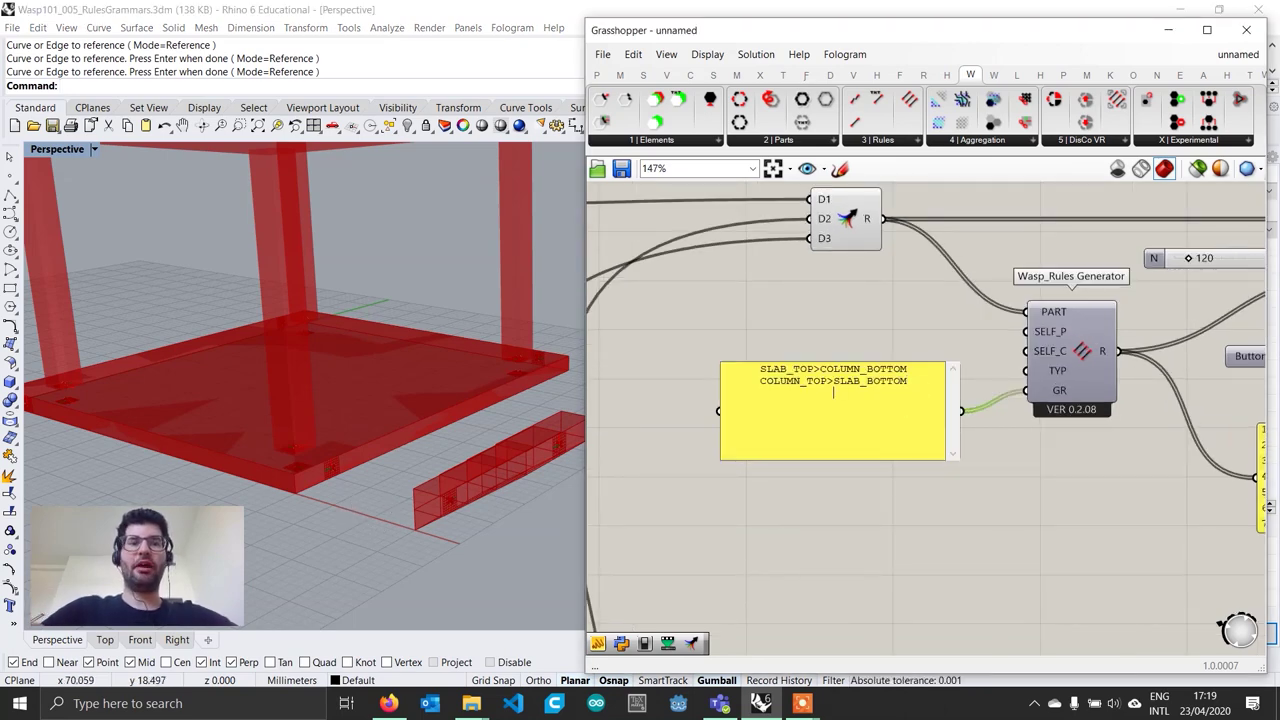
text(SLAB_)
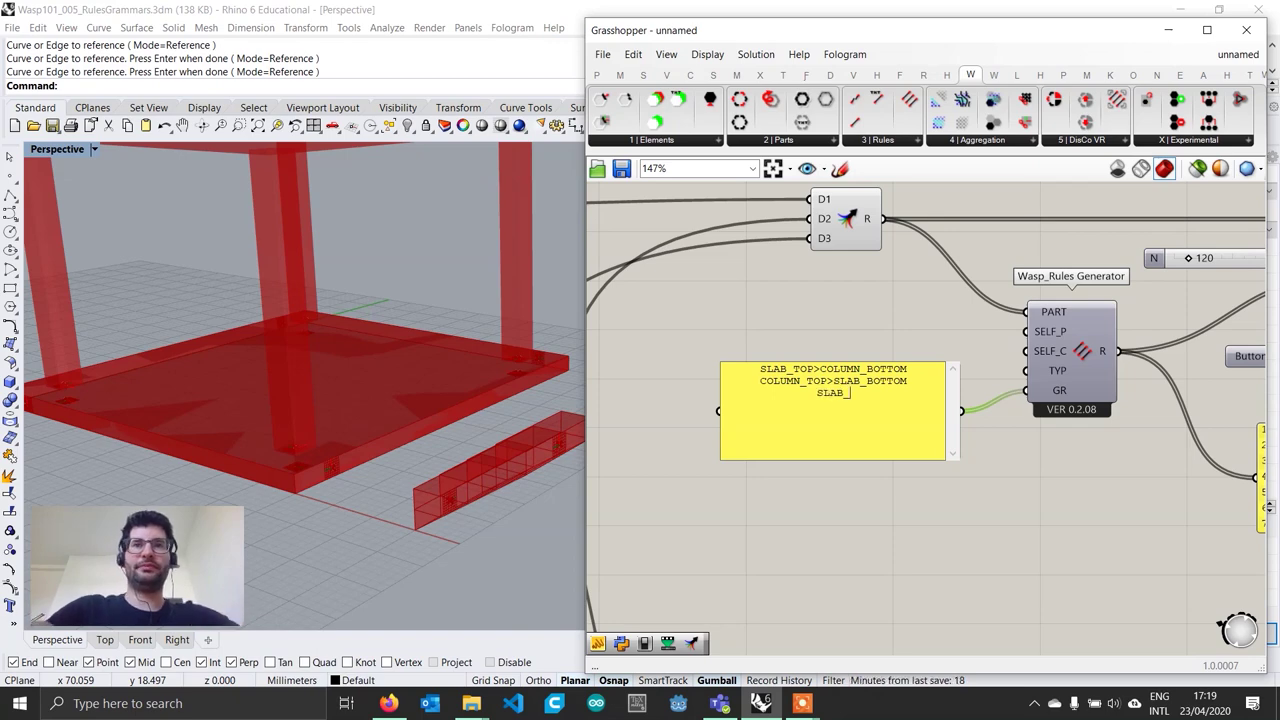
text(SIDE)
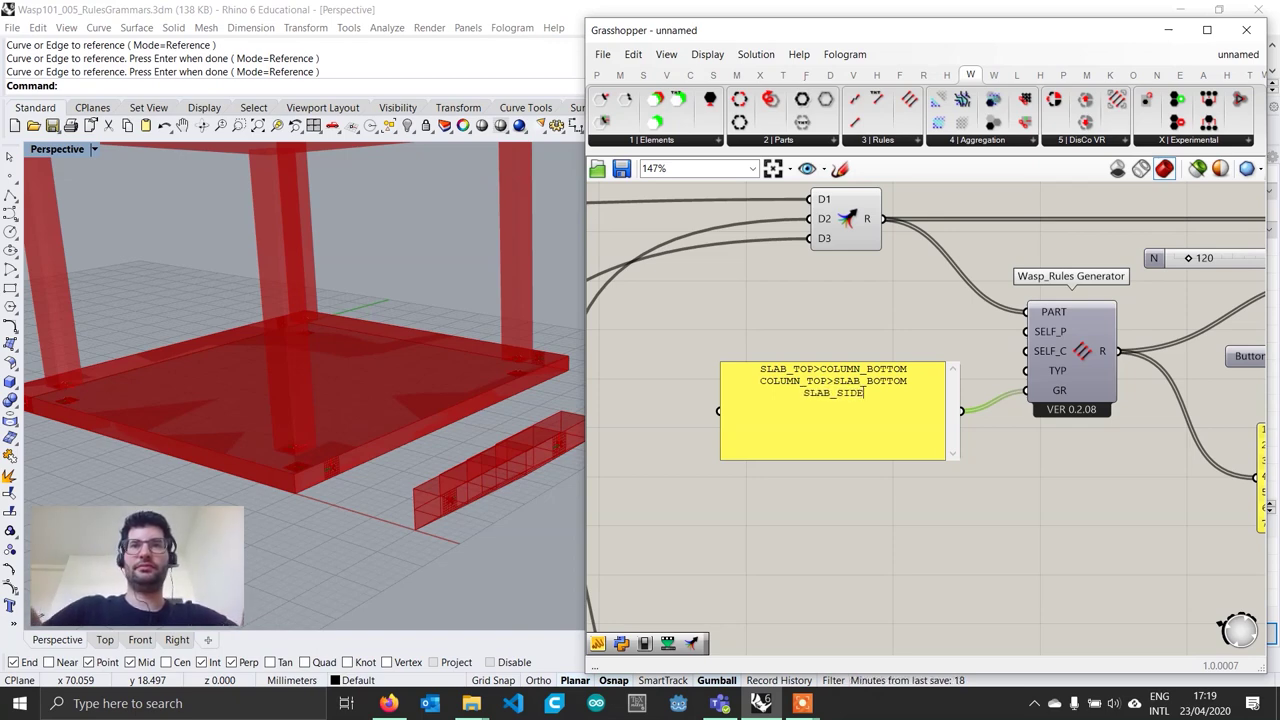
text(>)
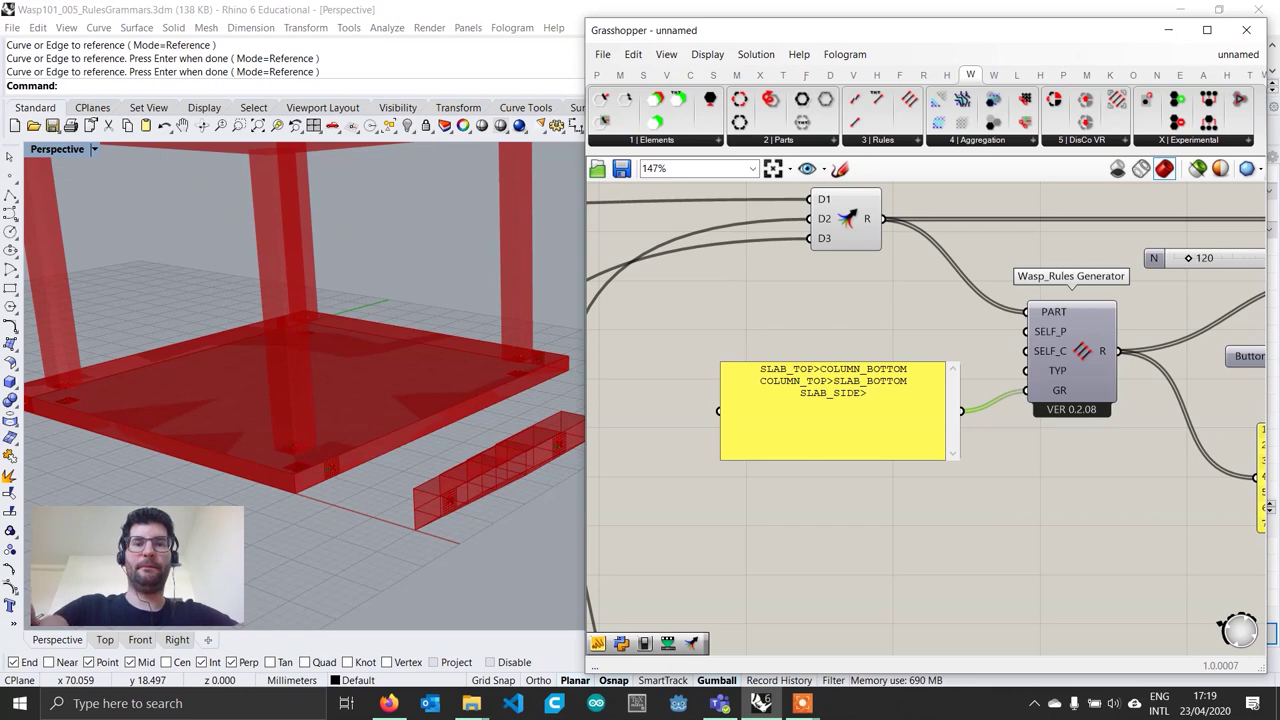
text(ST)
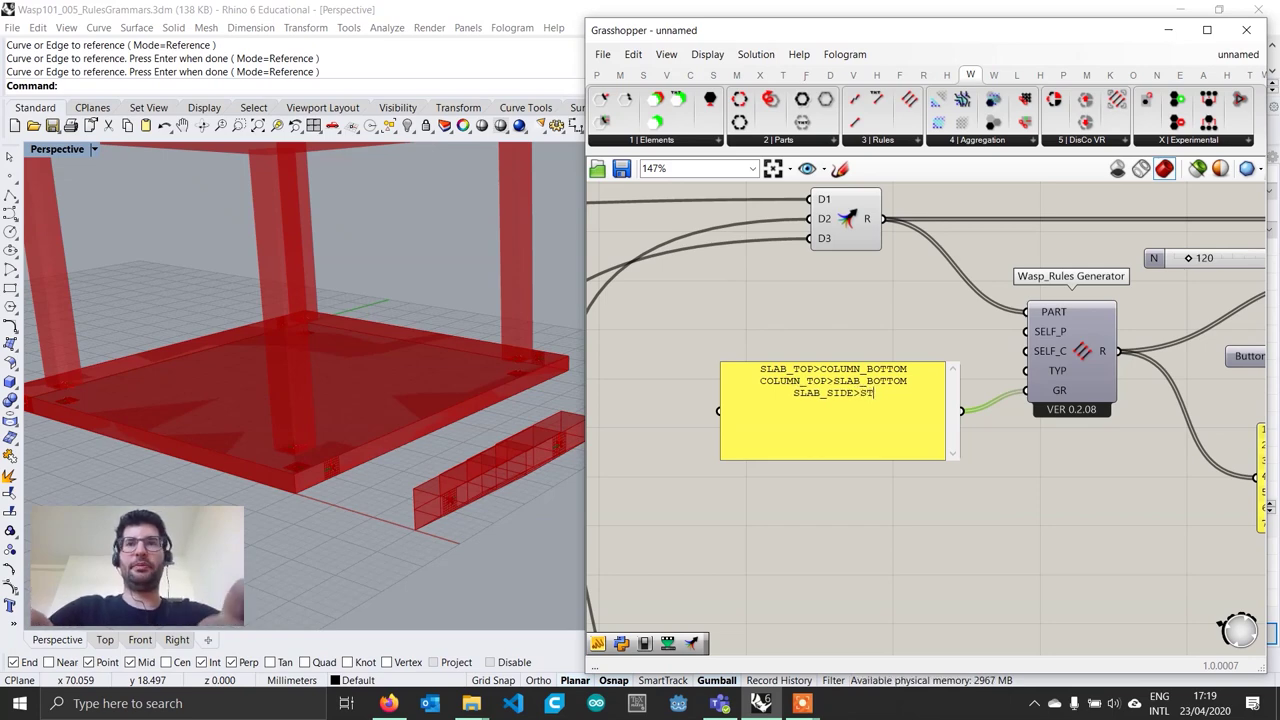
text(EP_BOTTOM)
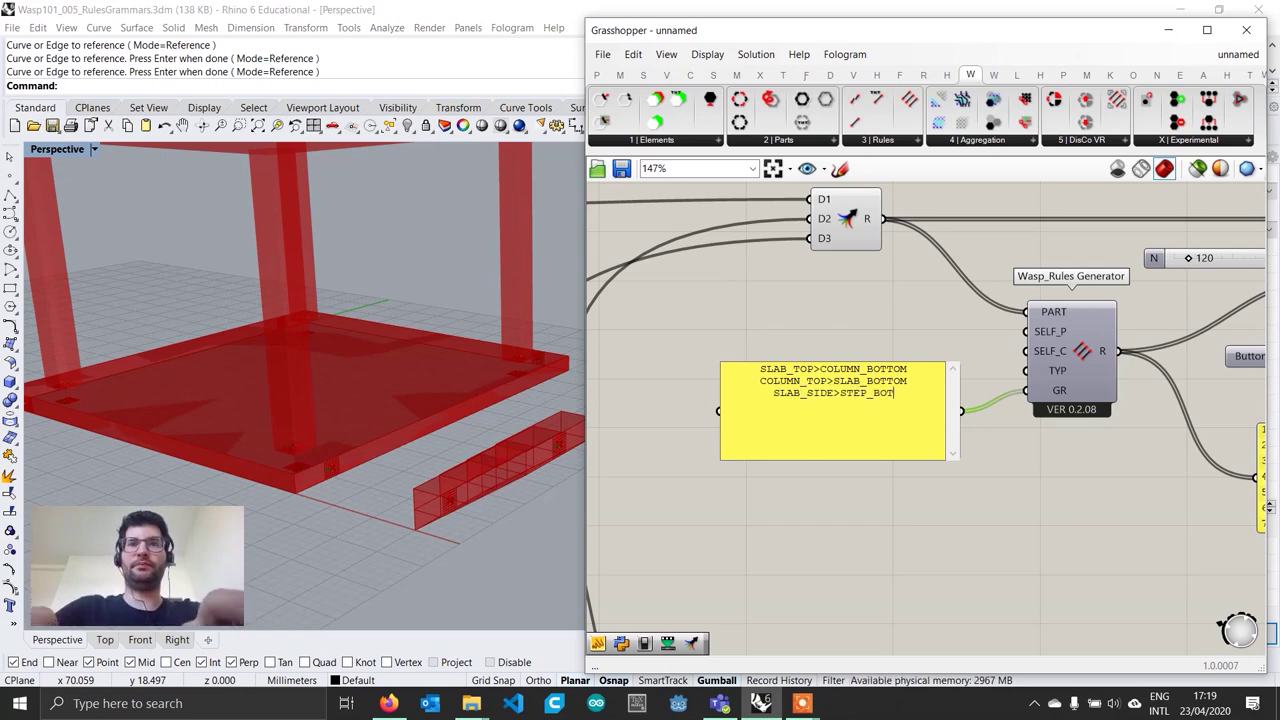
click(1037, 513)
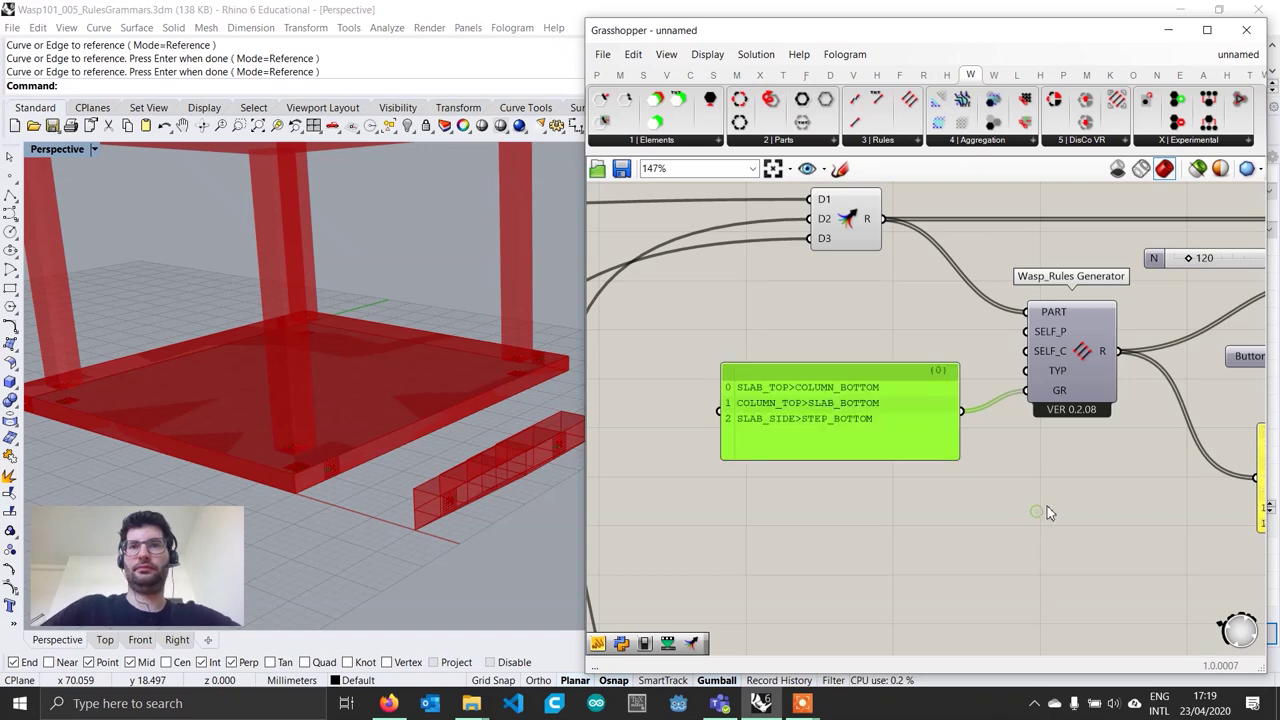
Reset the stochastic aggregation with the slab-to-stair rule and inspect the stairs along the slab sides
scroll(1047, 507, down, 1)
right_drag(1089, 478, 854, 505)
click(1027, 409)
scroll(343, 460, down, 10)
right_drag(369, 488, 432, 410)
scroll(431, 410, up, 10)
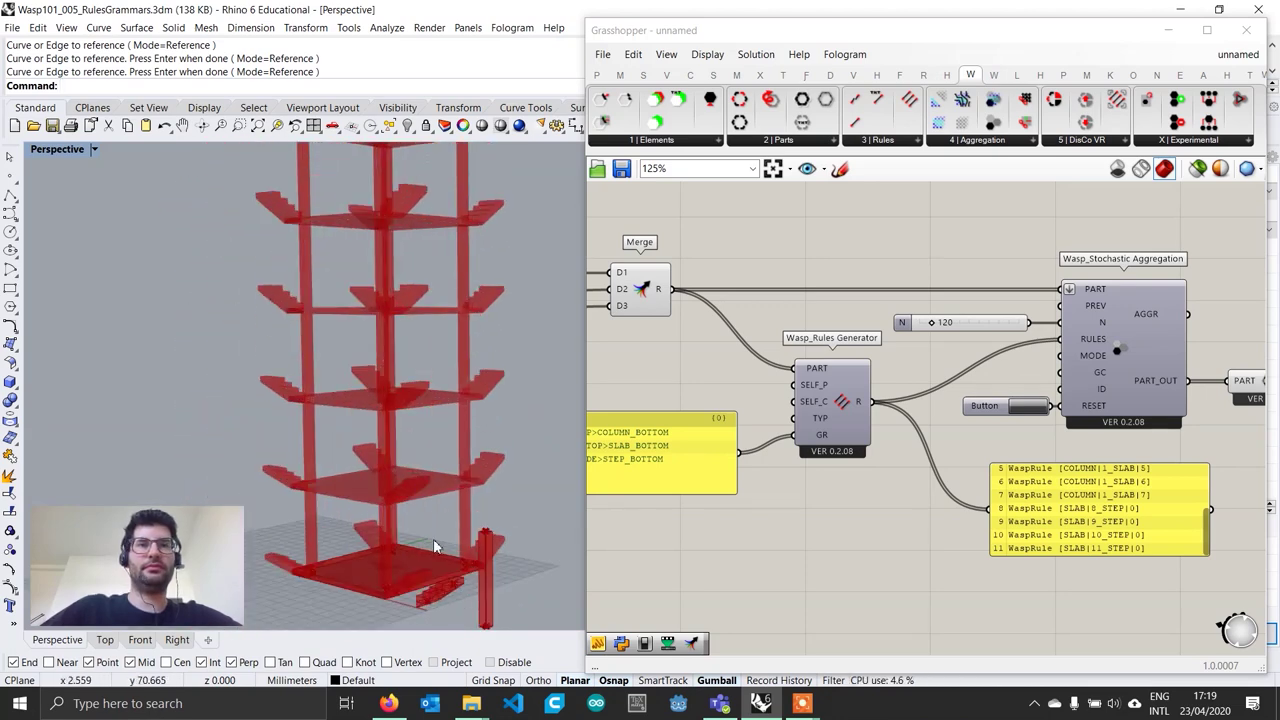
shift+right_drag(434, 546, 439, 487)
scroll(440, 486, up, 3)
Add the rule STEP_TOP>STEP_BOTTOM as a fourth line in the grammar panel so stairs connect to stairs
right_drag(757, 513, 832, 510)
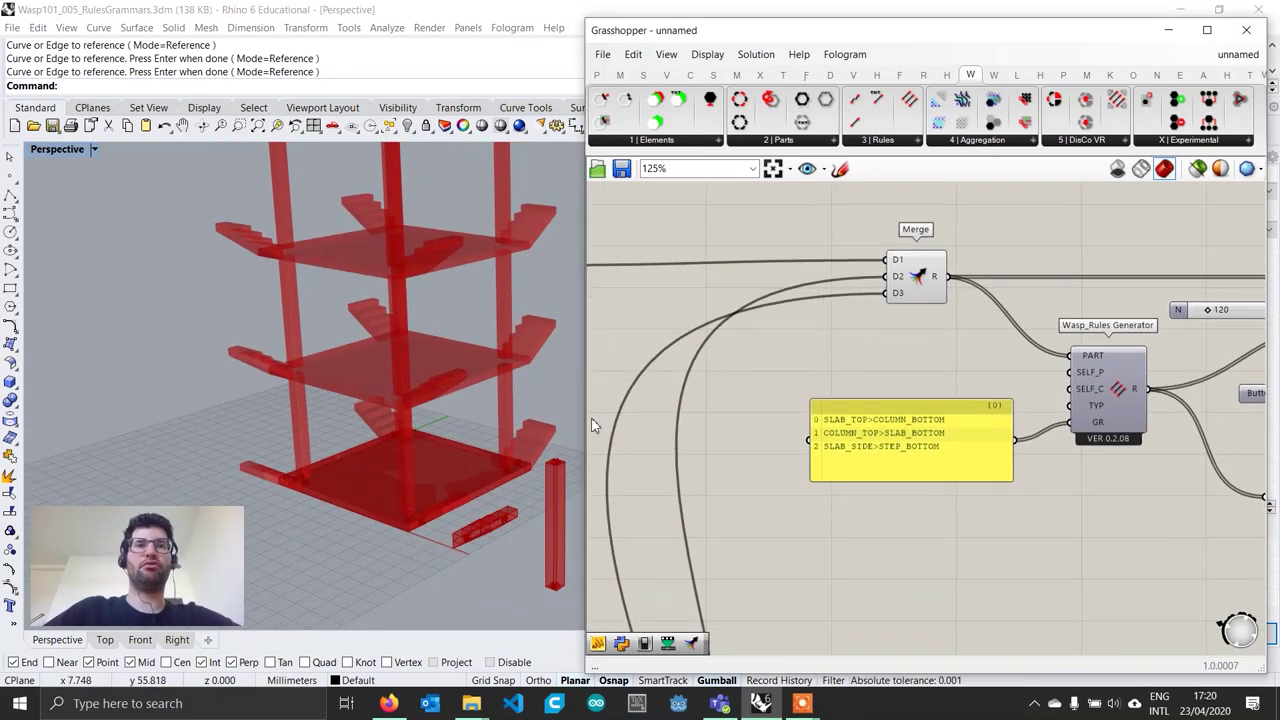
scroll(995, 476, up, 1)
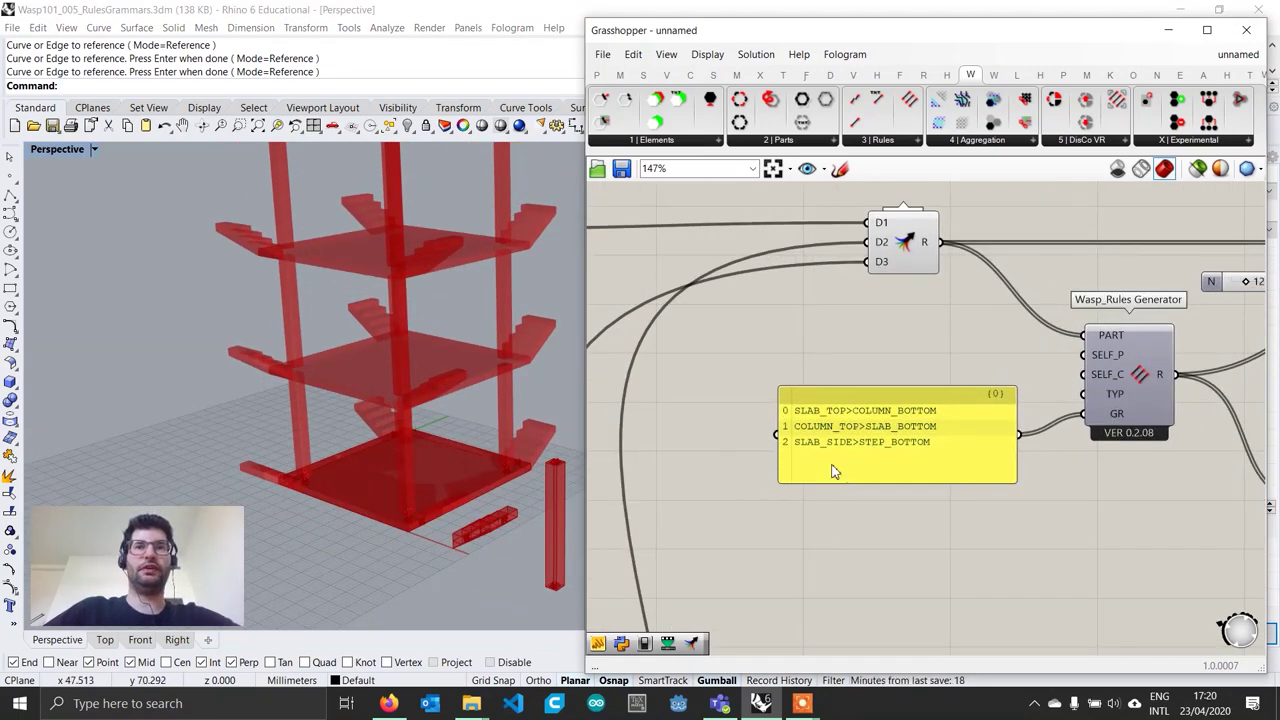
scroll(519, 540, up, 2)
scroll(480, 540, up, 2)
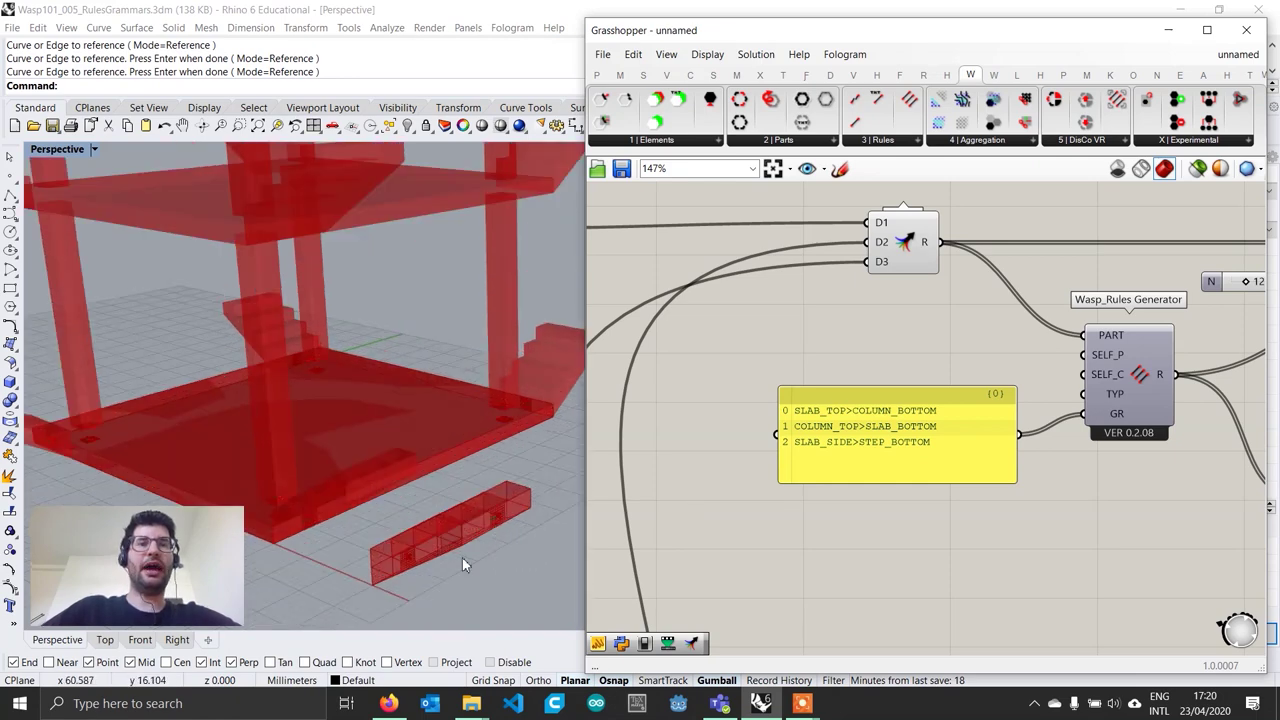
scroll(980, 456, up, 3)
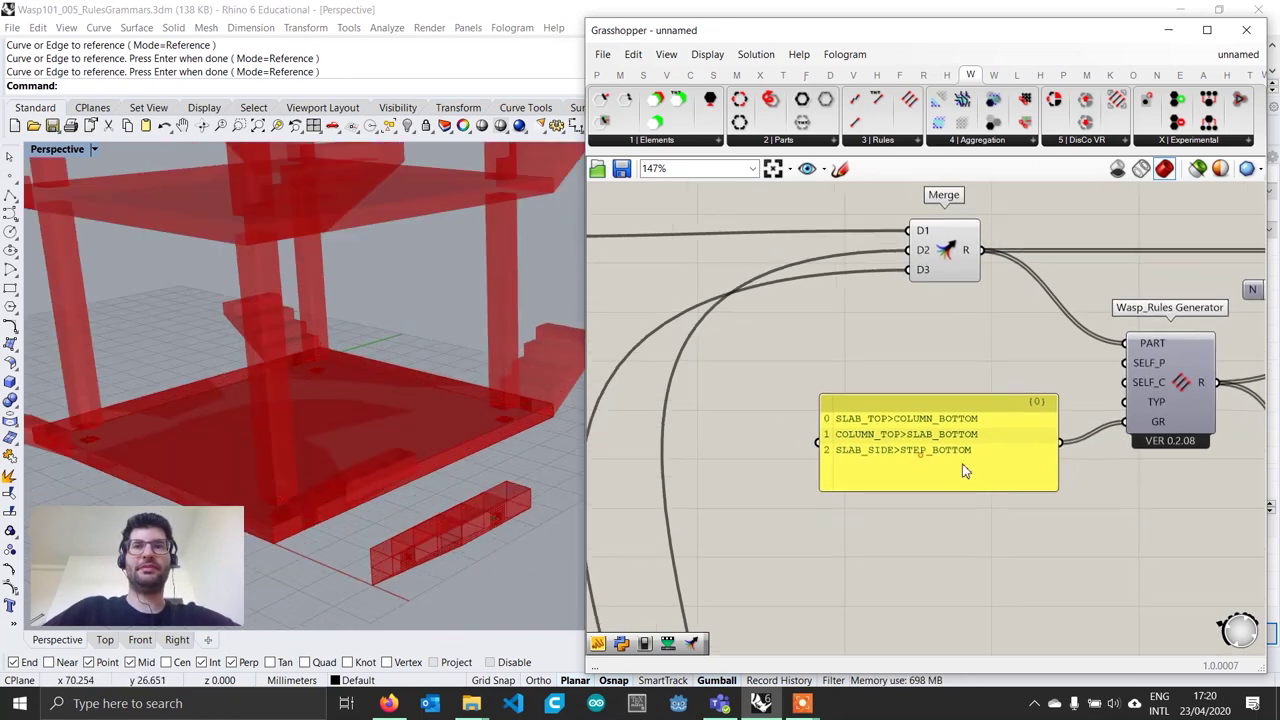
double_click(977, 459)
click(1006, 429)
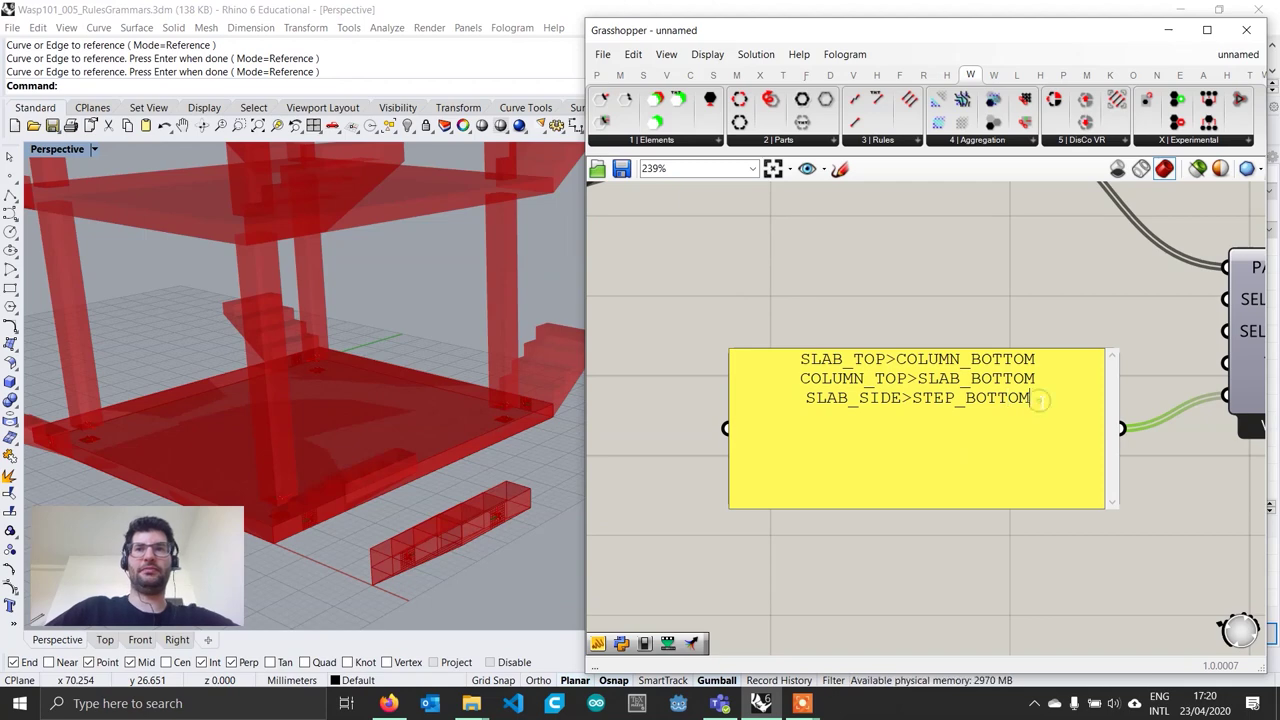
text(STEP_)
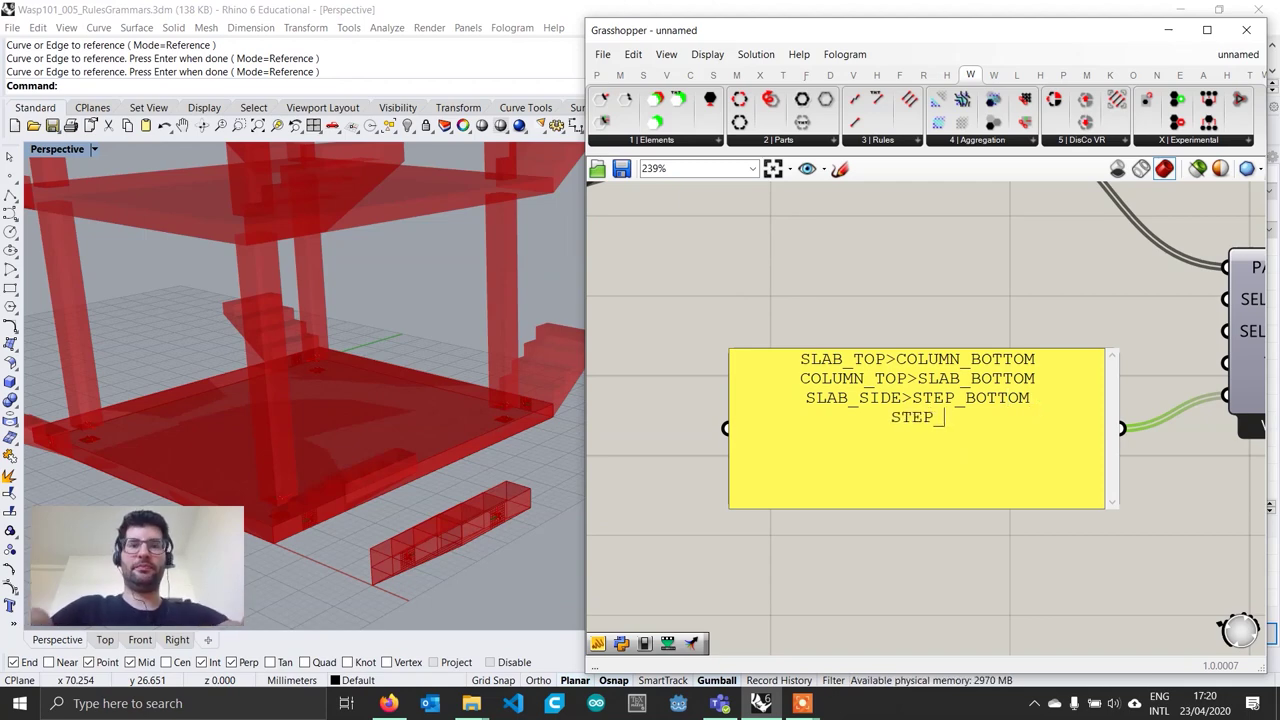
text(TOP>)
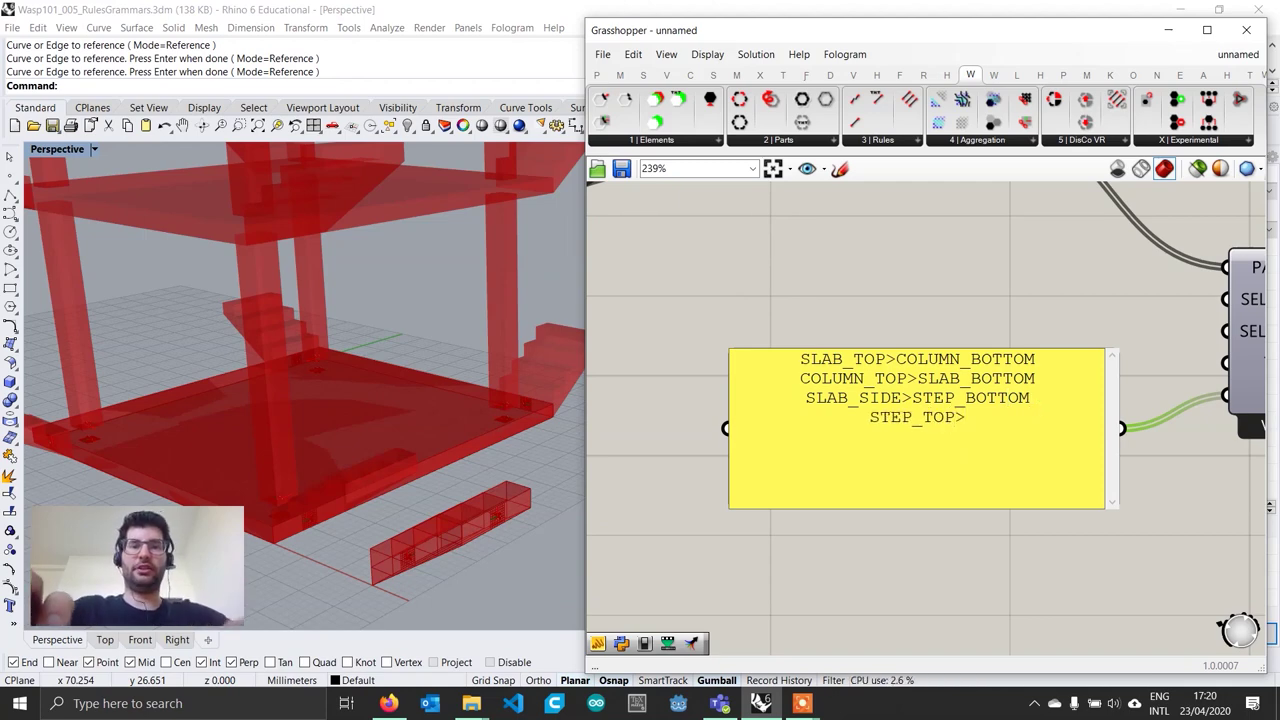
text(STEP_B)
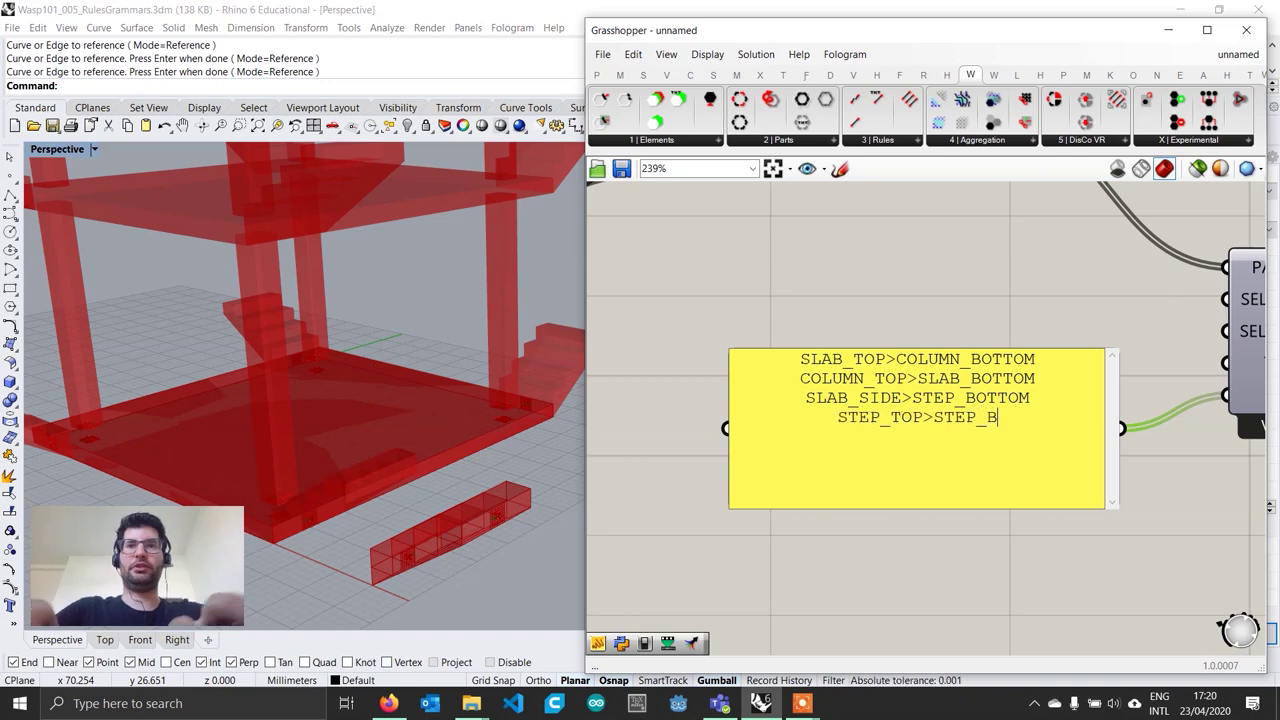
text(OTTOM)
scroll(1188, 512, down, 4)
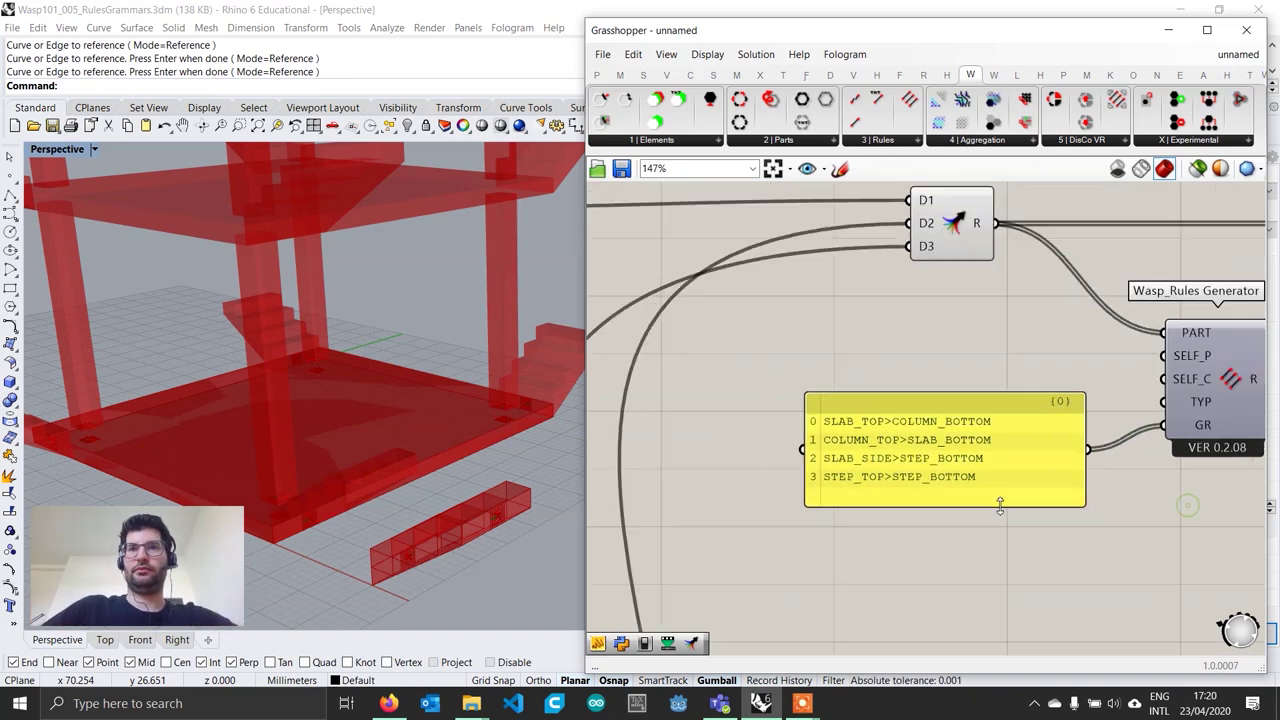
Examine the chained stair runs around the slabs in the perspective view and compare them with the grammar panel's rules
scroll(378, 460, down, 5)
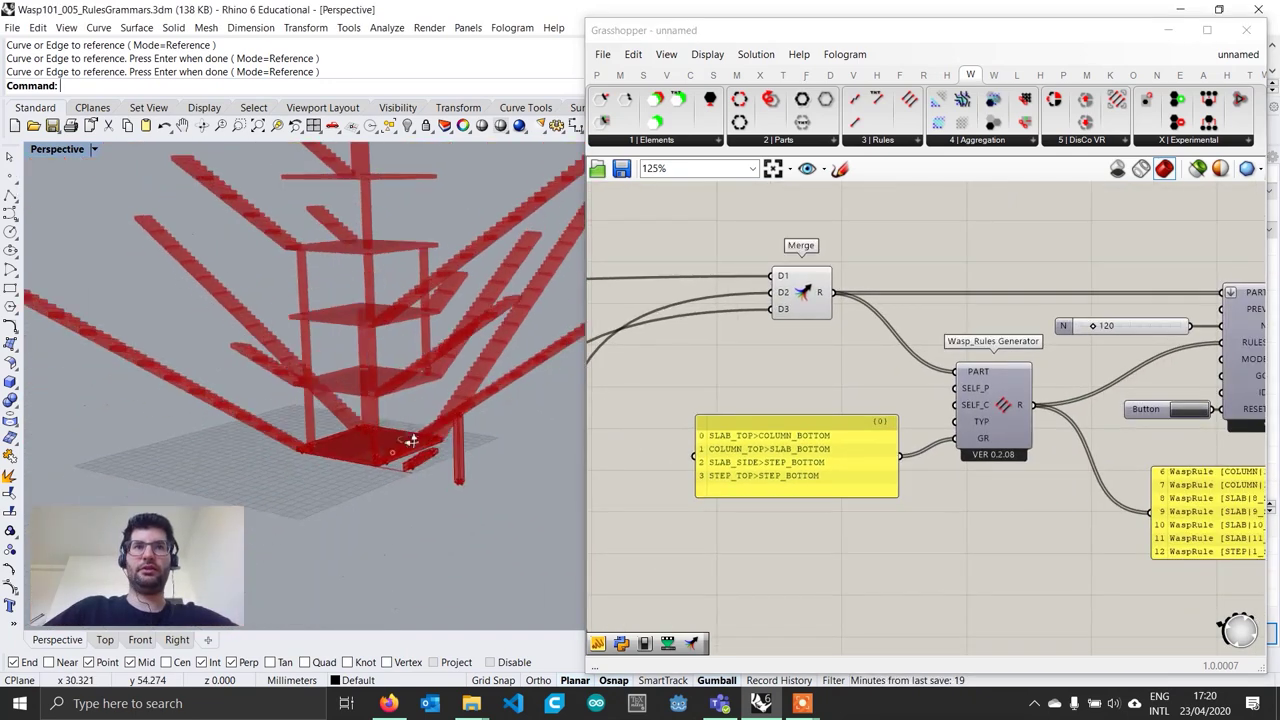
mouse_move(378, 460)
right_down()
mouse_move(306, 394)
mouse_move(277, 463)
mouse_move(337, 486)
mouse_move(508, 418)
mouse_move(440, 402)
mouse_move(390, 445)
mouse_move(400, 455)
right_up()
scroll(390, 445, up, 3)
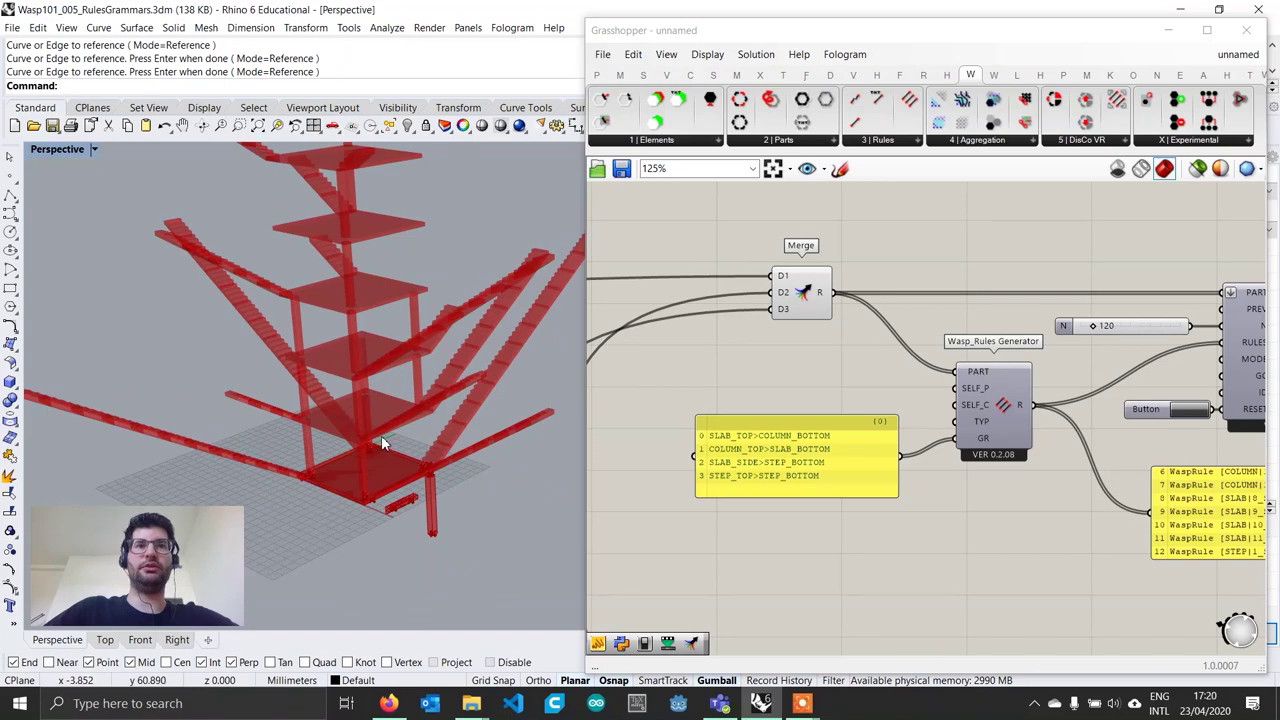
scroll(385, 436, up, 5)
right_drag(810, 499, 860, 498)
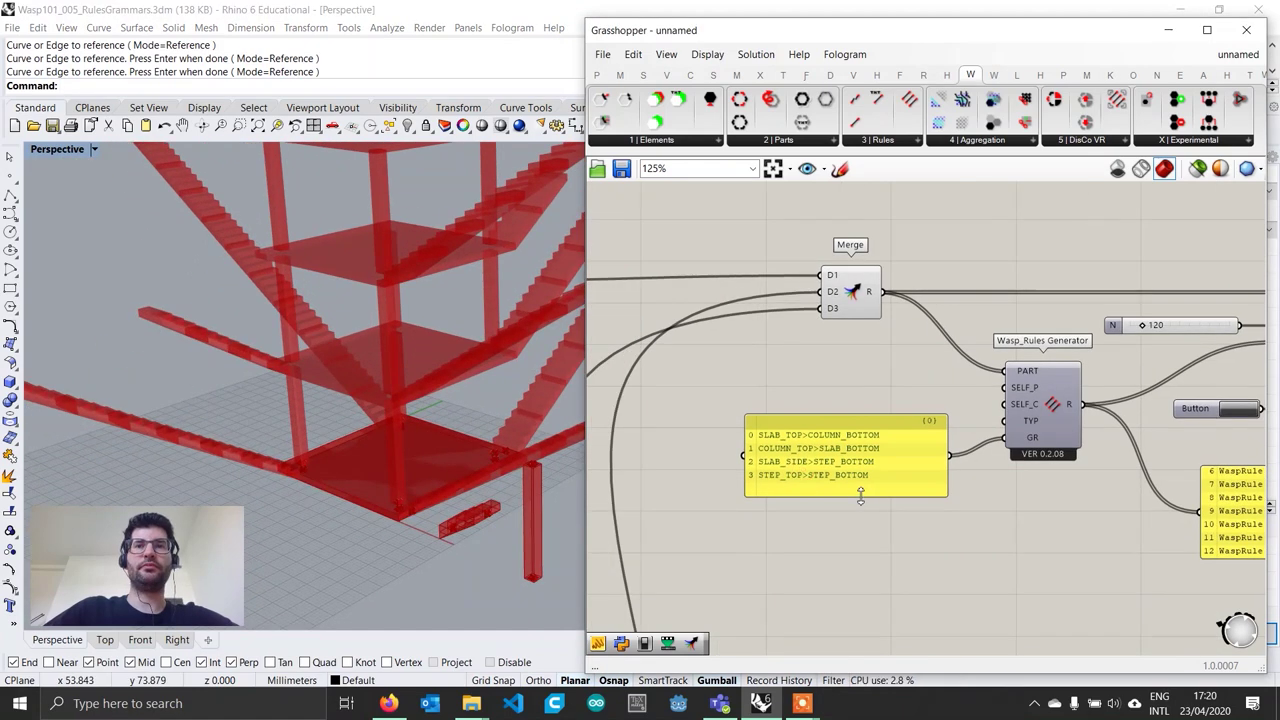
scroll(860, 520, up, 1)
right_drag(420, 440, 491, 376)
scroll(439, 373, up, 3)
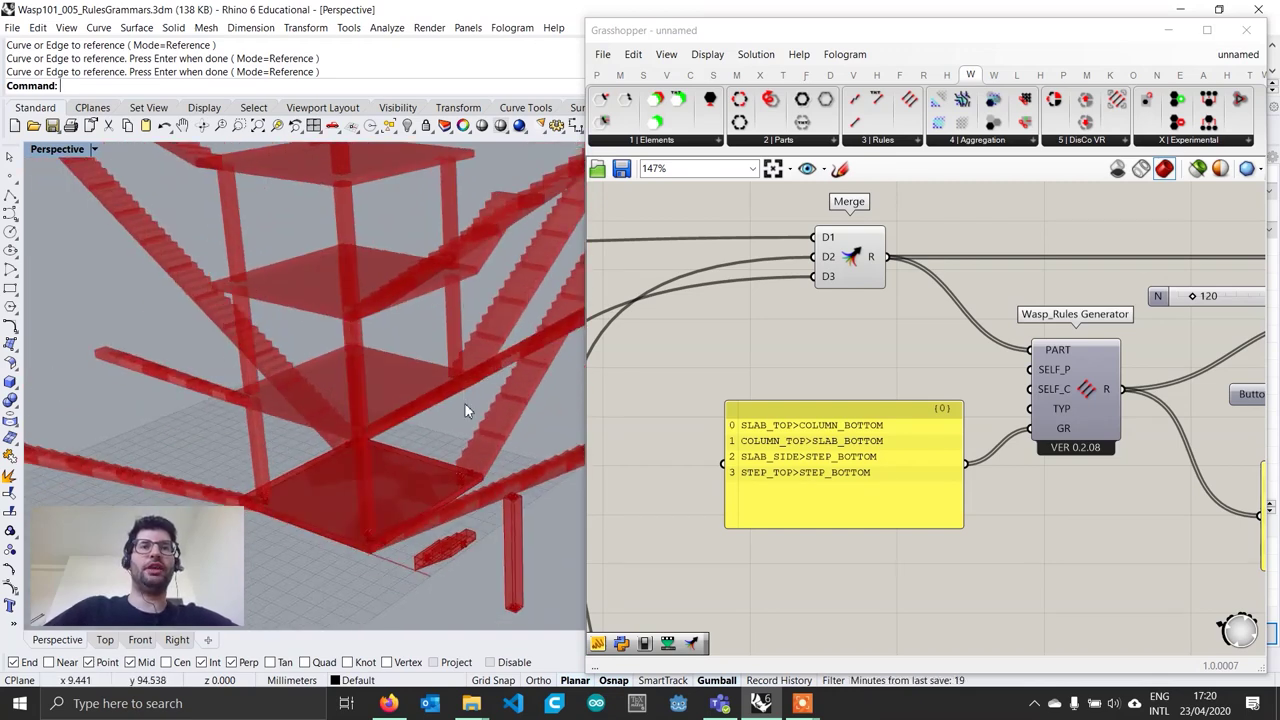
scroll(823, 472, up, 2)
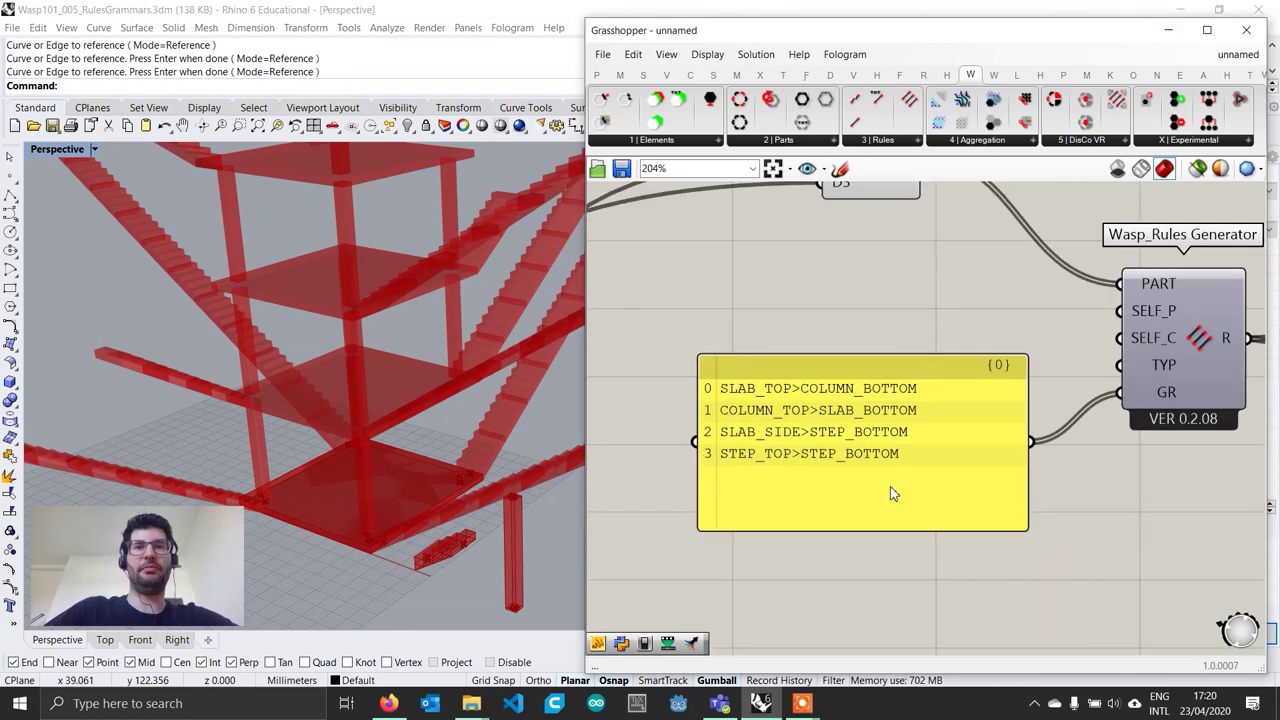
Add the rule STEP_TOP>SLAB_SIDE as a fifth line in the grammar panel so stairs connect to slab sides
double_click(890, 486)
click(953, 418)
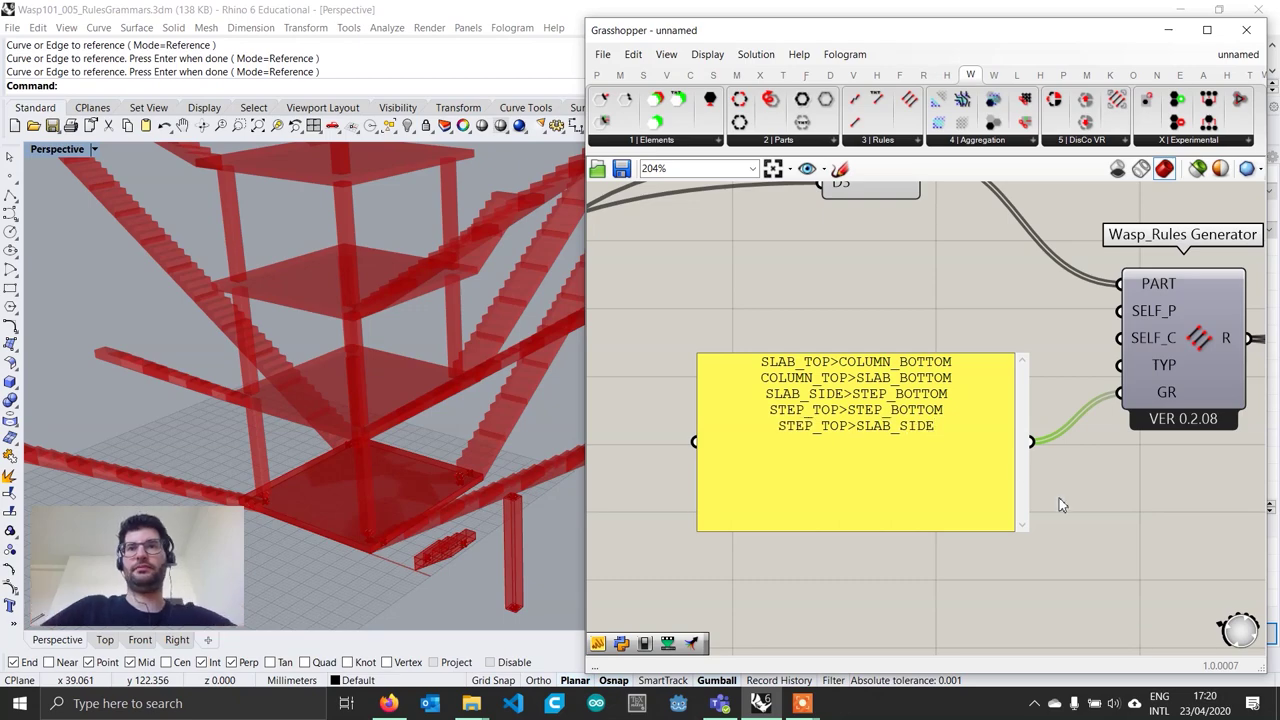
click(1062, 505)
Reset the stochastic aggregation with the stair-to-slab rule and inspect how the stairs join the slabs
scroll(1096, 521, down, 3)
click(1172, 408)
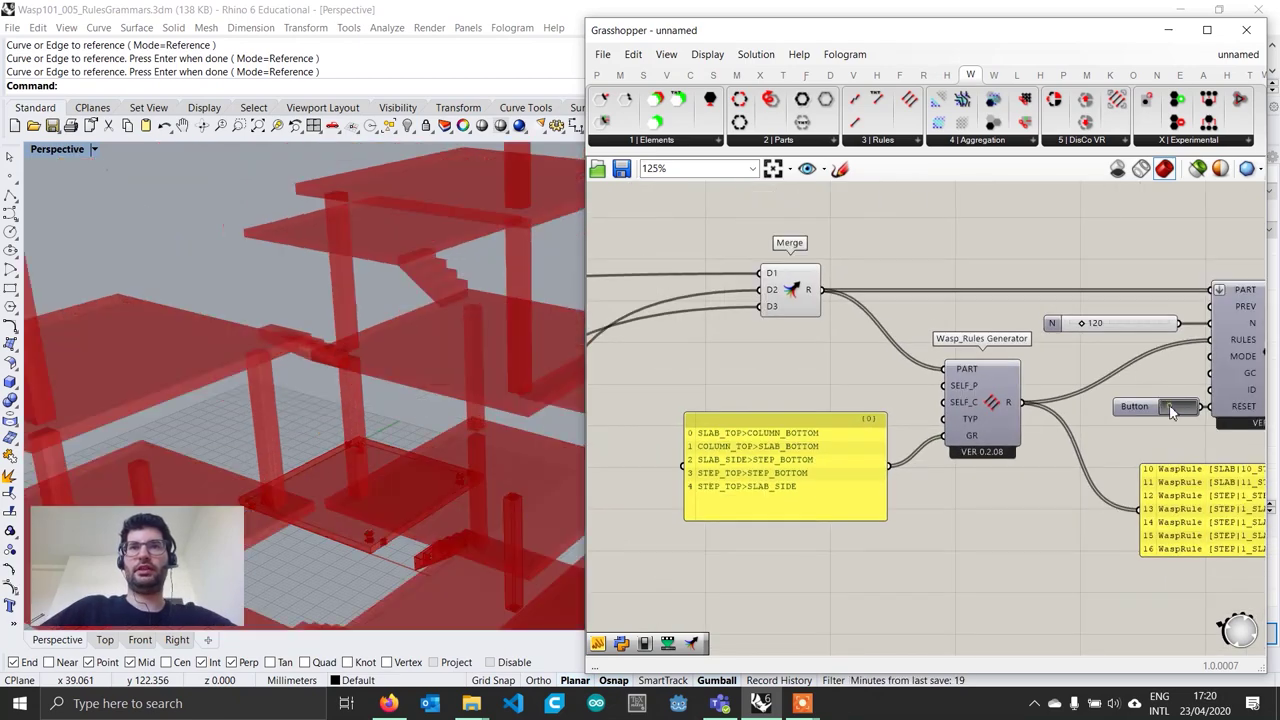
scroll(371, 426, down, 8)
mouse_move(371, 426)
right_down()
mouse_move(357, 386)
mouse_move(228, 381)
mouse_move(357, 423)
mouse_move(372, 470)
mouse_move(406, 466)
mouse_move(323, 423)
mouse_move(259, 437)
mouse_move(373, 387)
mouse_move(286, 457)
mouse_move(351, 470)
mouse_move(369, 396)
mouse_move(360, 432)
right_up()
right_drag(404, 355, 399, 398)
right_drag(962, 386, 776, 379)
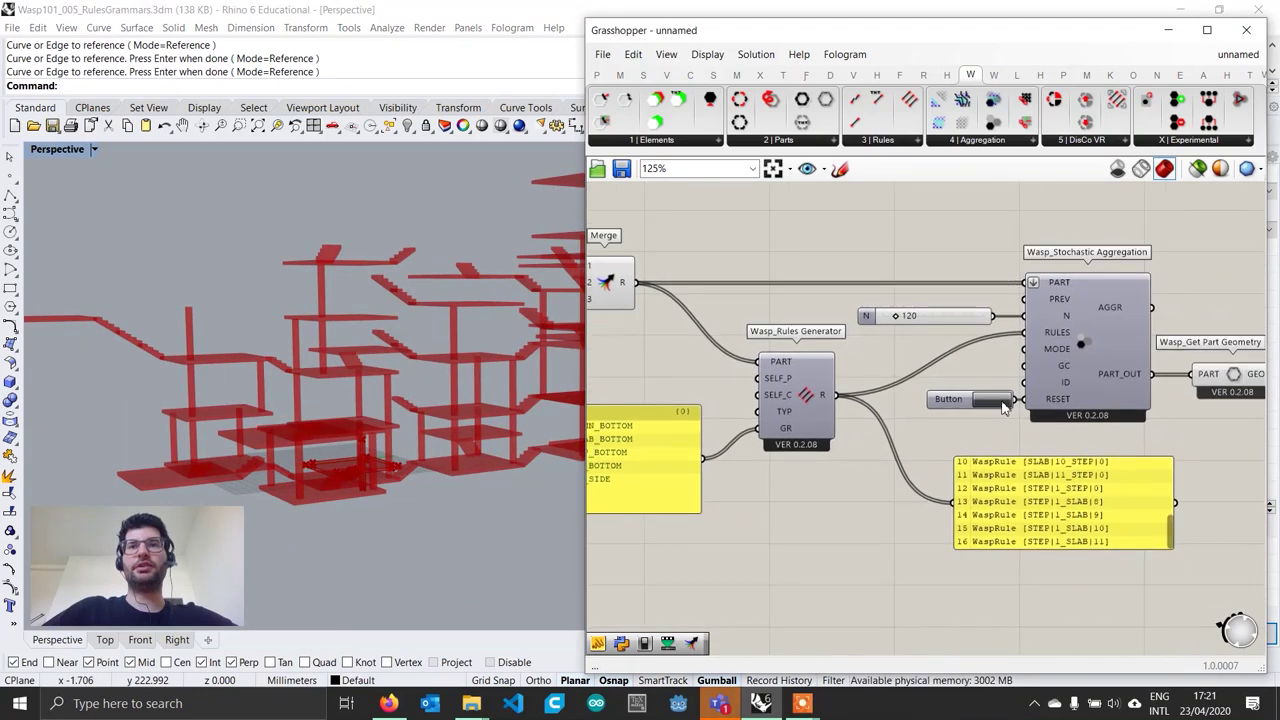
Reset the aggregation again, raise its part count to 500, and inspect the larger building beside the base parts
click(1004, 402)
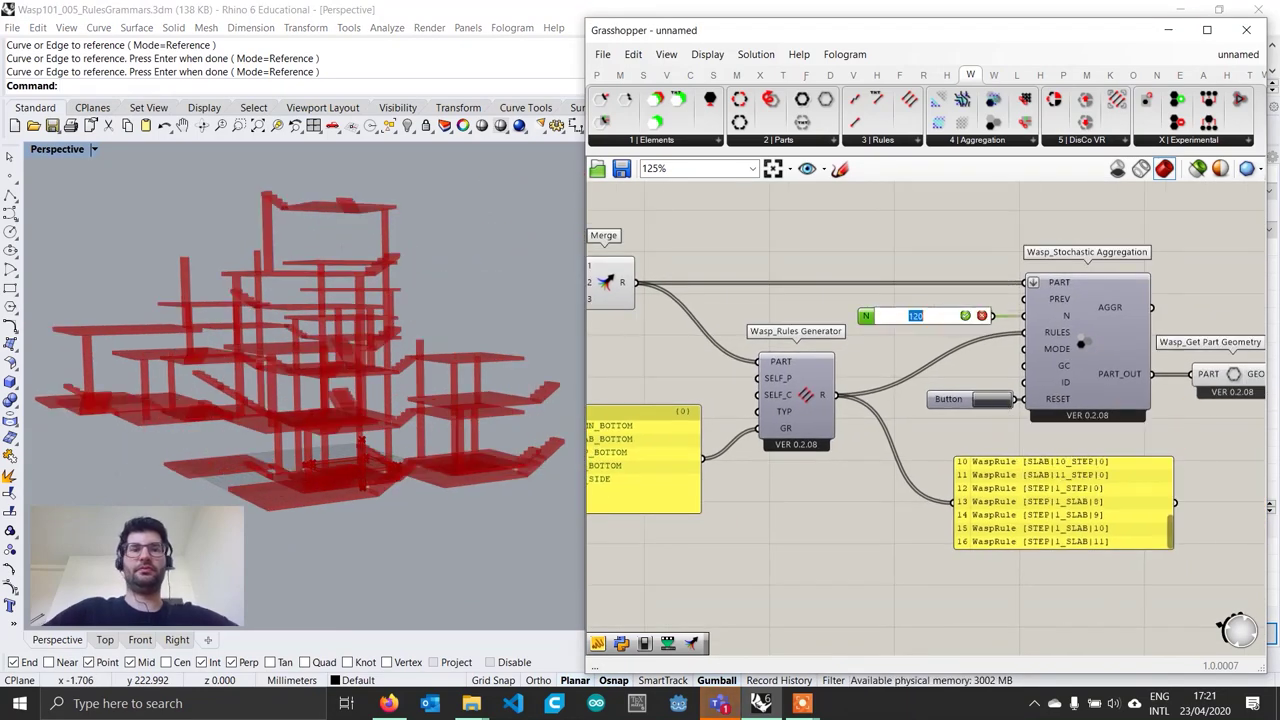
key(Return)
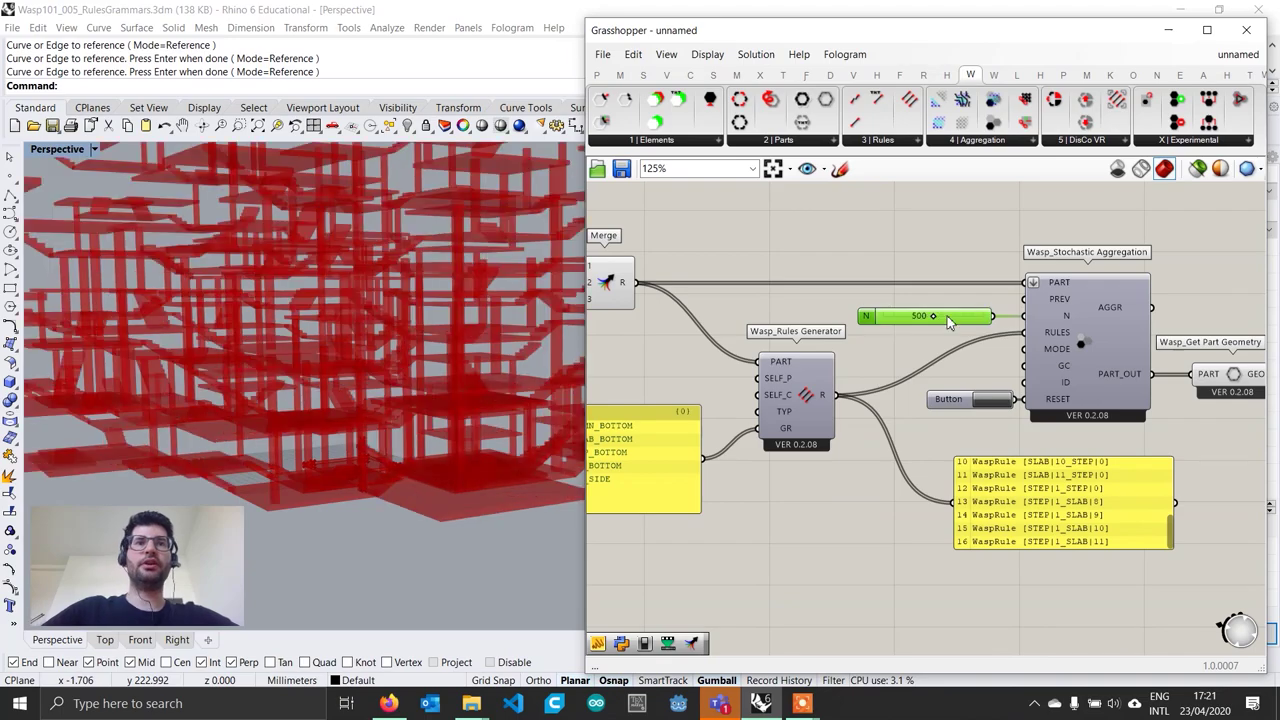
right_drag(420, 385, 382, 365)
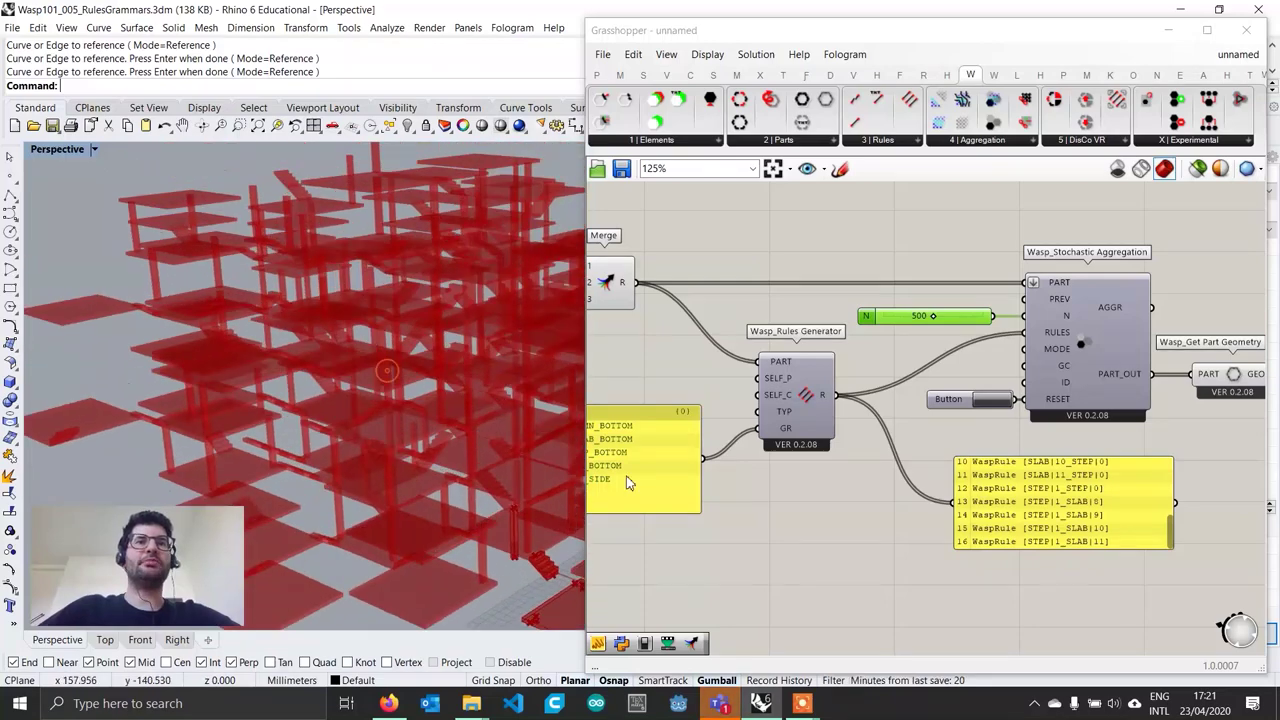
right_drag(626, 483, 811, 476)
shift+right_drag(510, 500, 329, 403)
scroll(389, 448, up, 6)
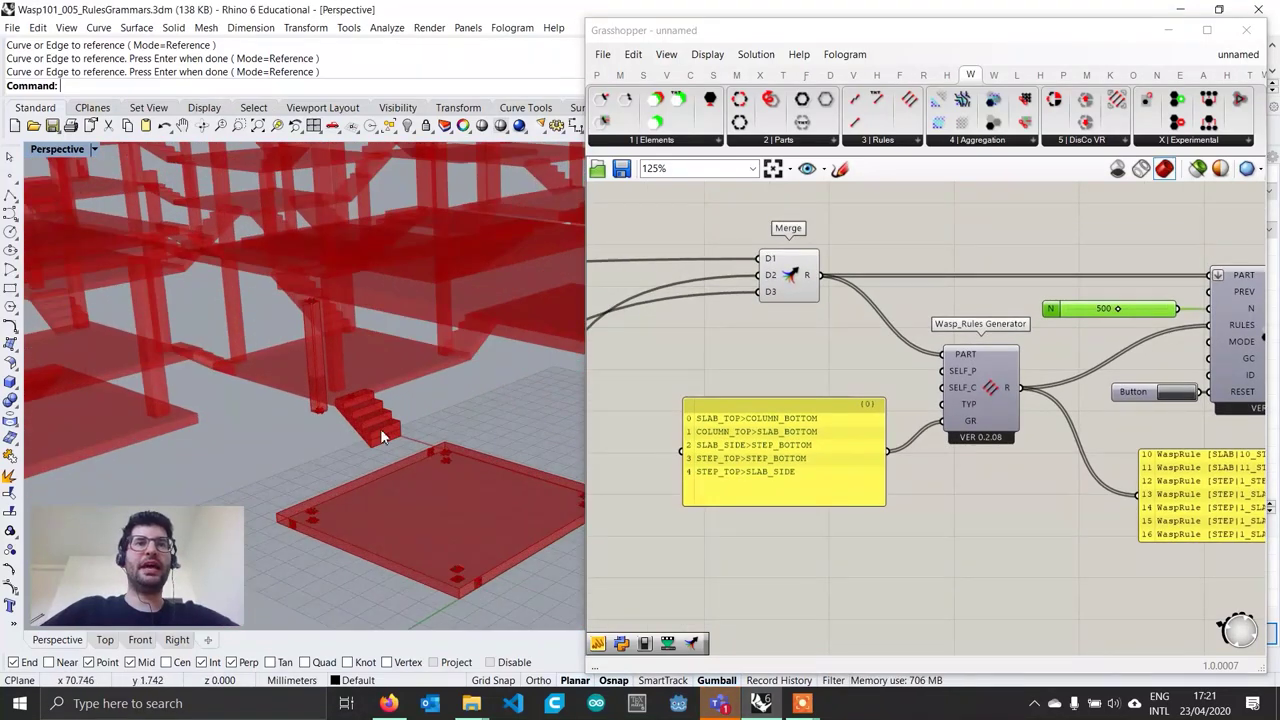
right_drag(381, 437, 430, 445)
scroll(924, 537, down, 1)
Add a Custom Preview component and feed it the geometry output of Wasp_Get Part Geometry
right_drag(924, 537, 774, 491)
right_drag(1205, 487, 954, 491)
scroll(908, 441, up, 3)
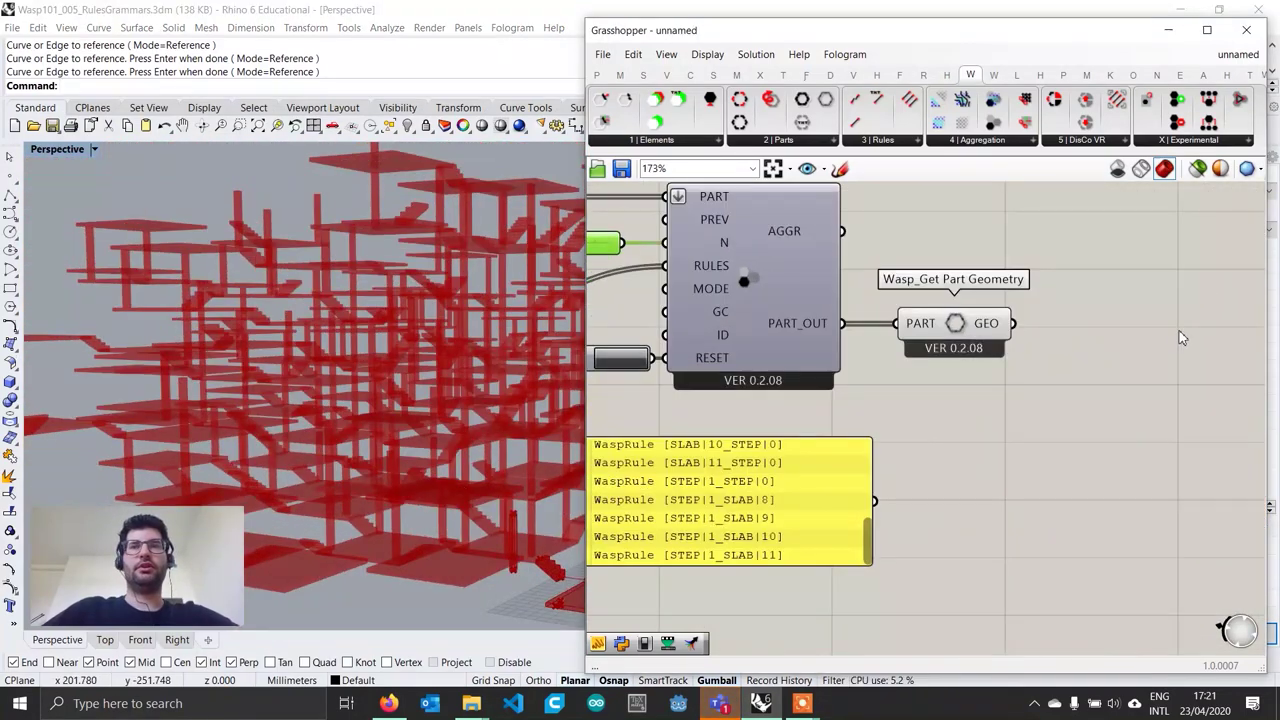
double_click(1141, 345)
text(custom)
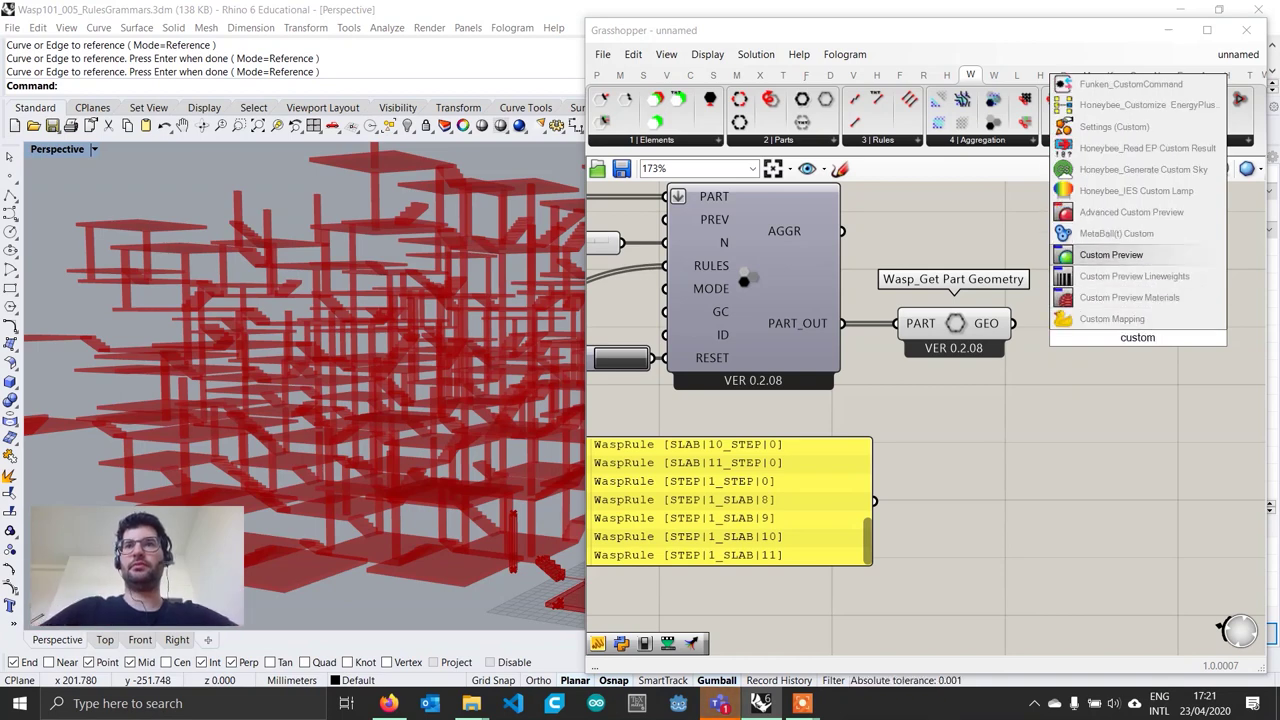
key(Return)
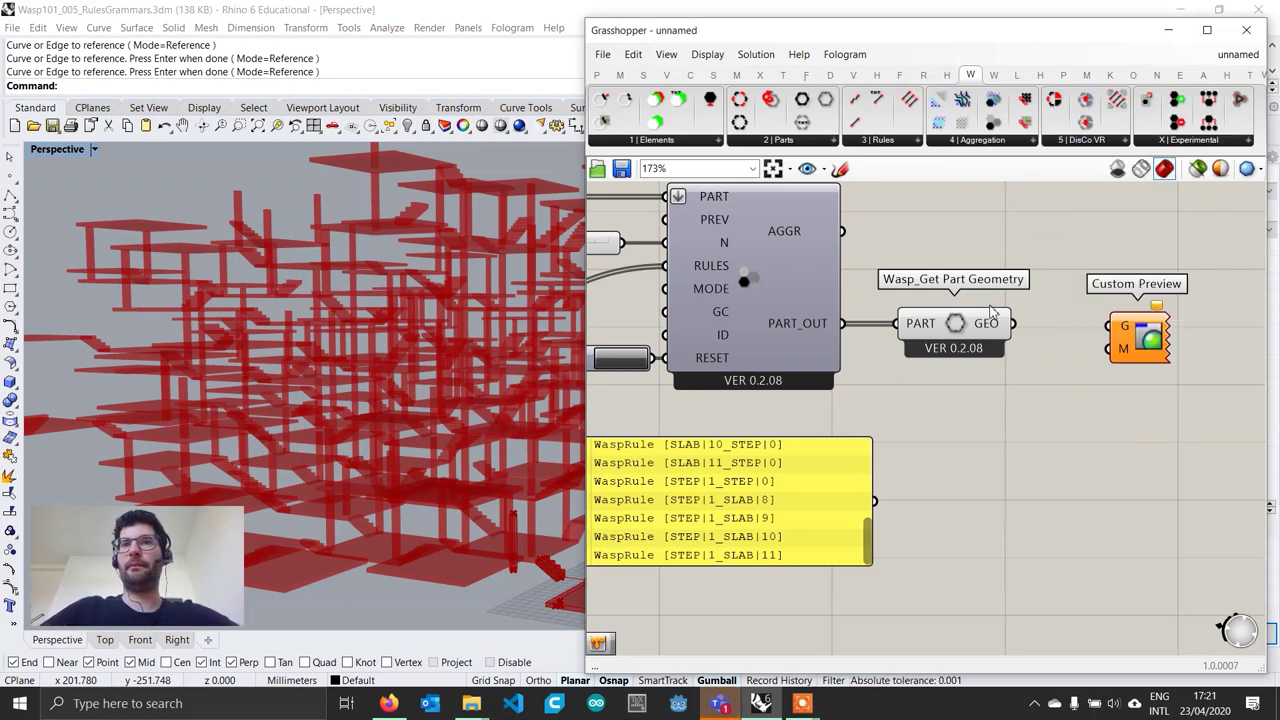
drag(1045, 330, 1110, 326)
click(1140, 338)
Add a Colour Swatch, connect it to the Custom Preview's material input and adjust its colour to grey
double_click(1080, 370)
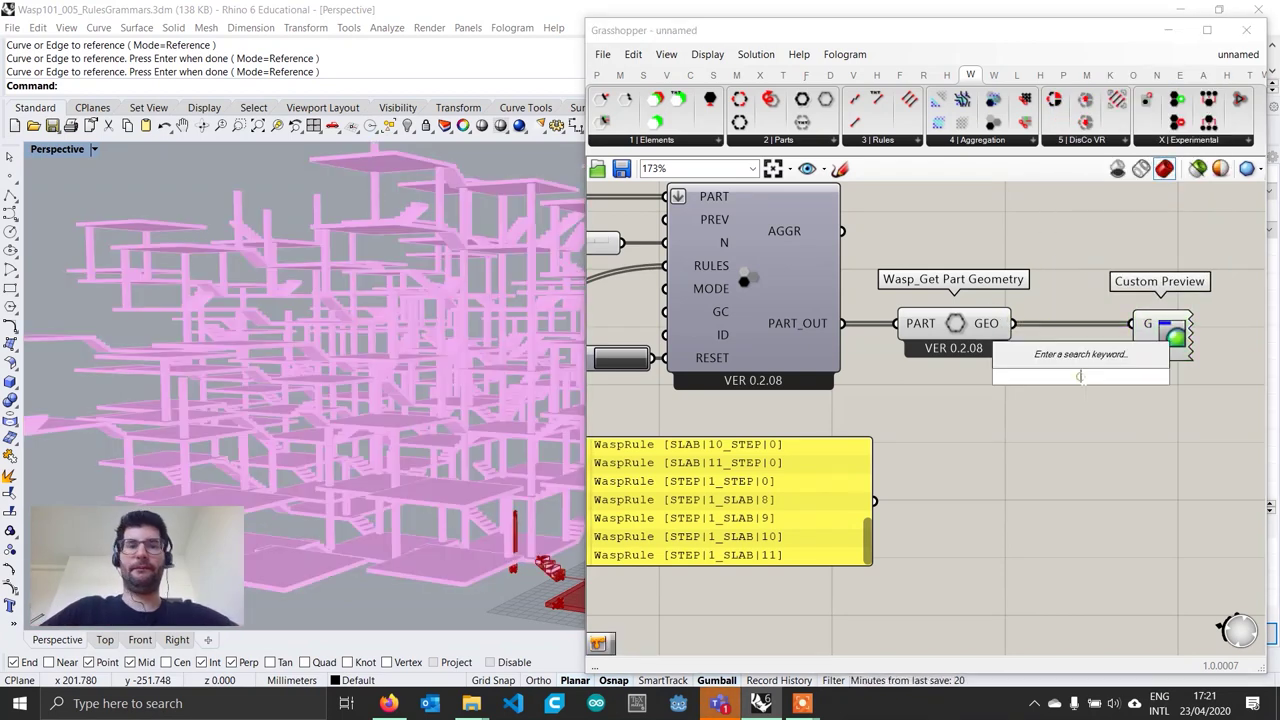
text(swa)
click(1050, 293)
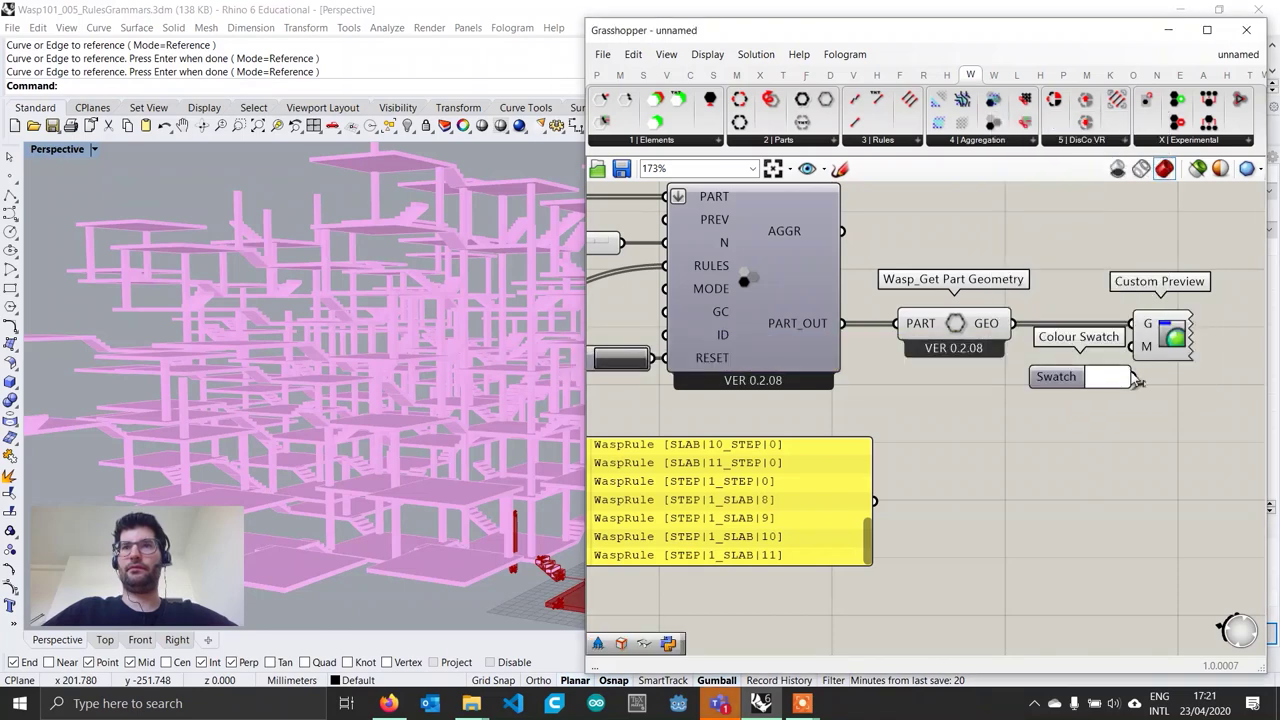
drag(1133, 377, 1133, 347)
click(1087, 376)
drag(1156, 470, 1271, 467)
Turn off the built-in preview of the Wasp_Get Part Geometry component
click(958, 325)
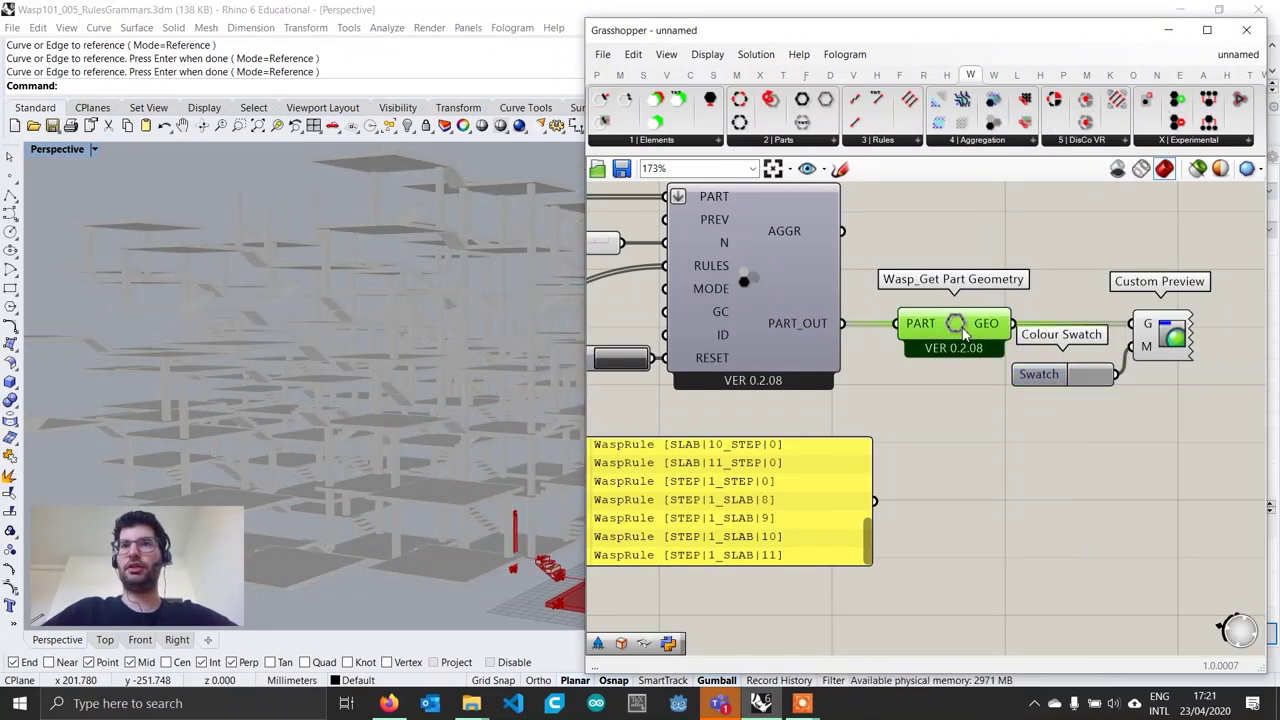
right_click(962, 328)
click(1049, 436)
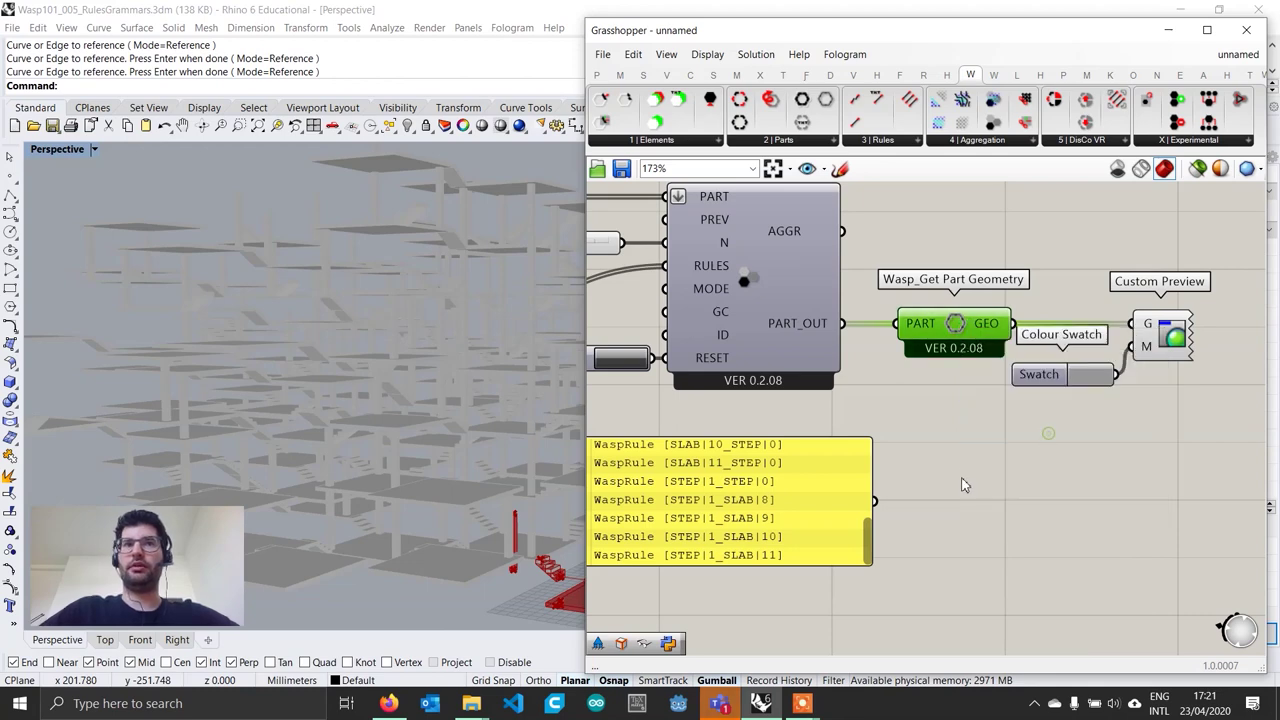
Collapse the Grasshopper window and set the Rhino perspective viewport to the Arctic display mode
double_click(1035, 34)
click(60, 150)
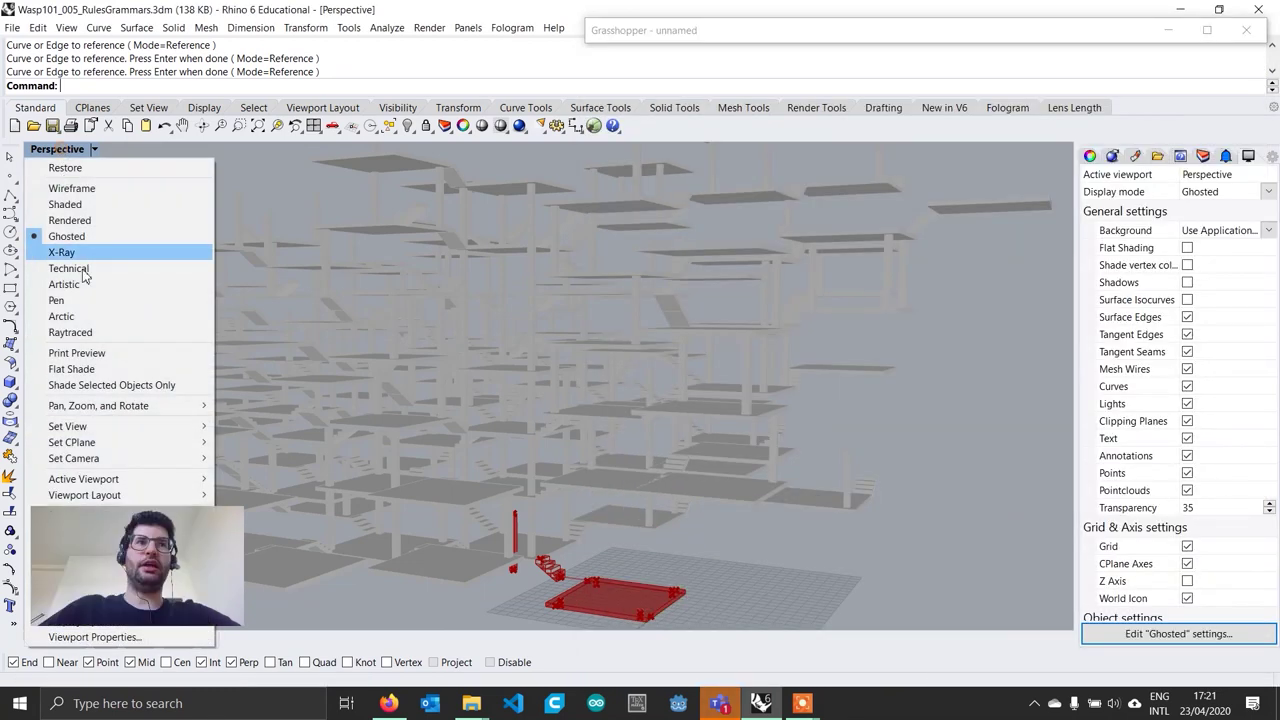
click(85, 318)
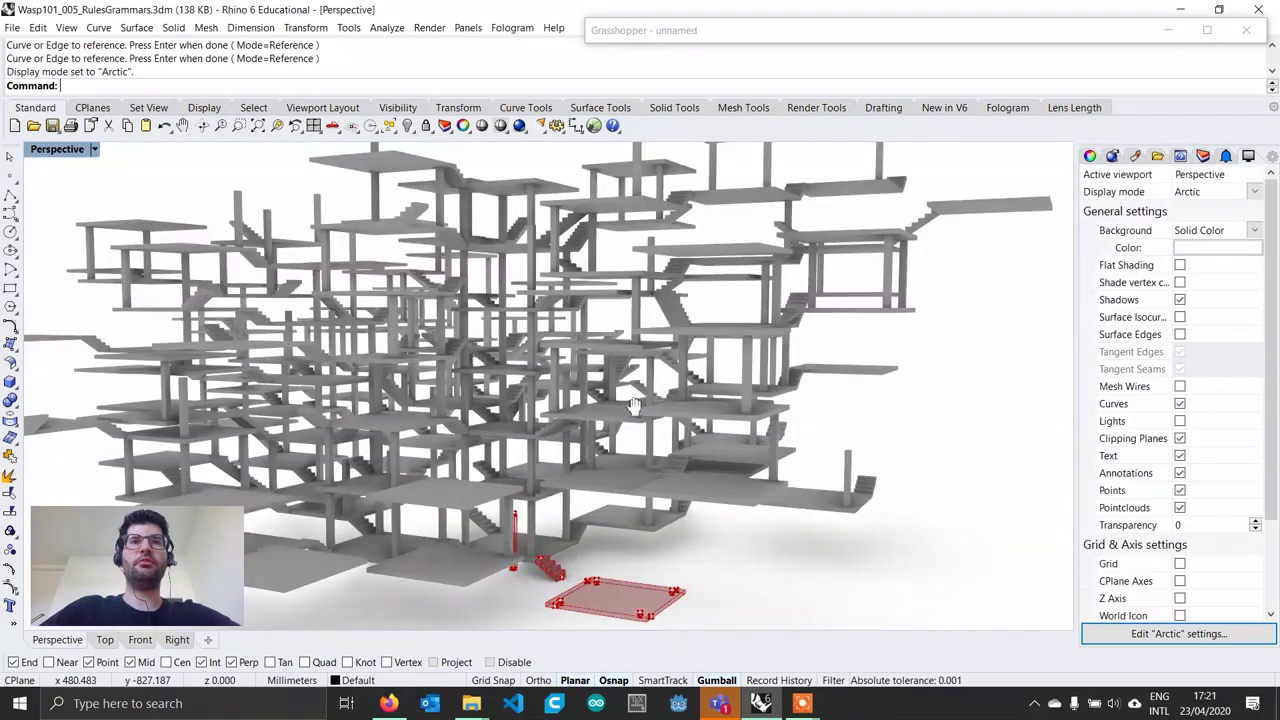
Examine the 500-part aggregation in the Arctic perspective view, from the overall form to the stairs between slabs
right_drag(555, 386, 634, 410)
scroll(629, 374, up, 4)
scroll(590, 355, down, 10)
scroll(600, 375, up, 3)
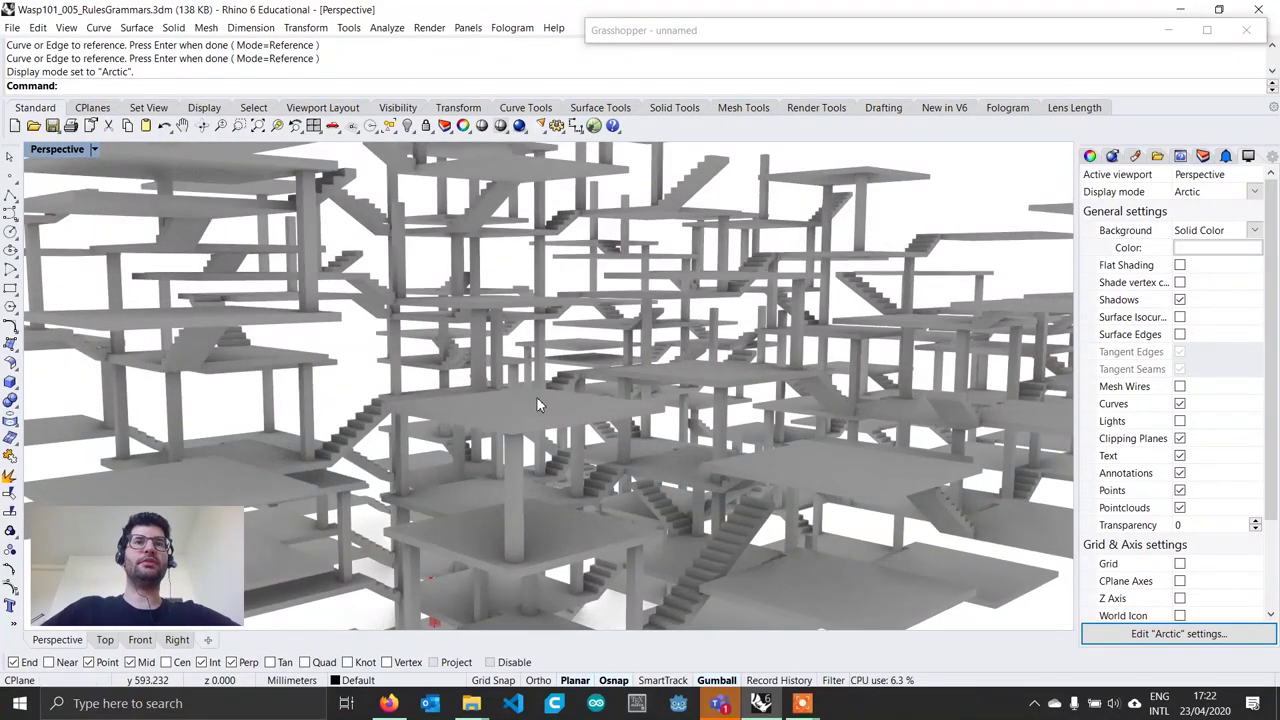
right_drag(536, 404, 541, 370)
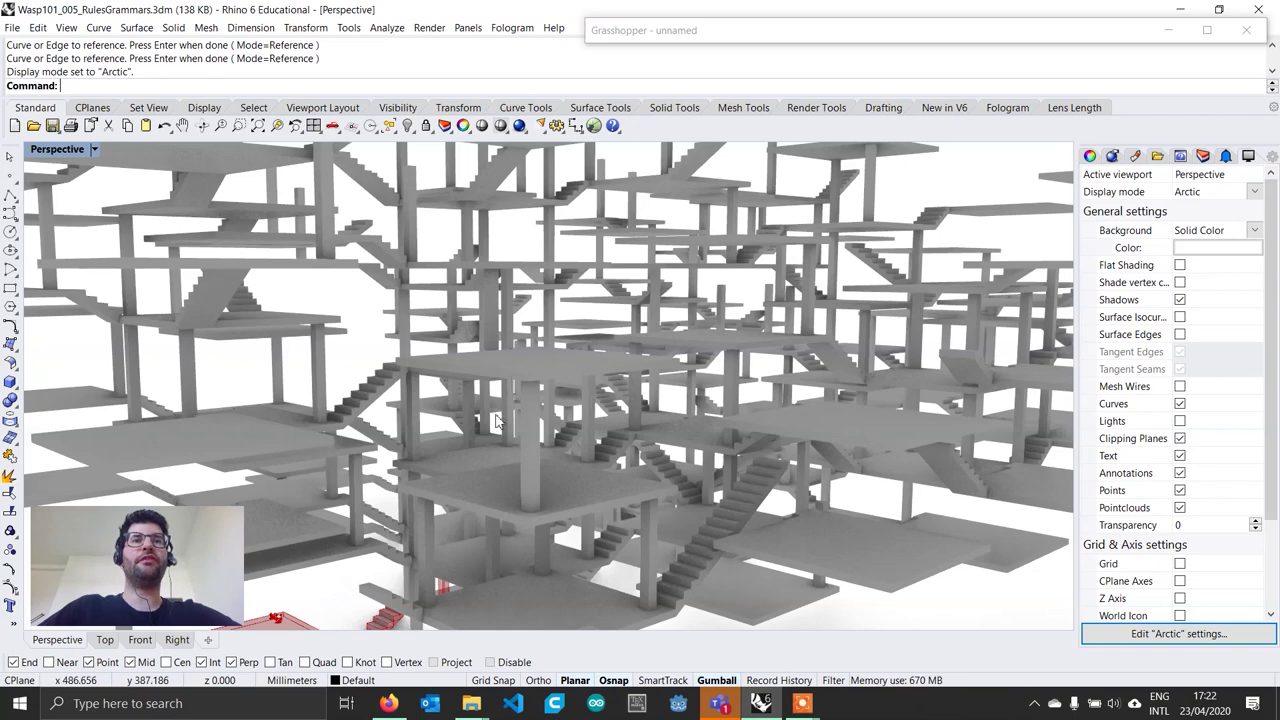
scroll(679, 420, up, 3)
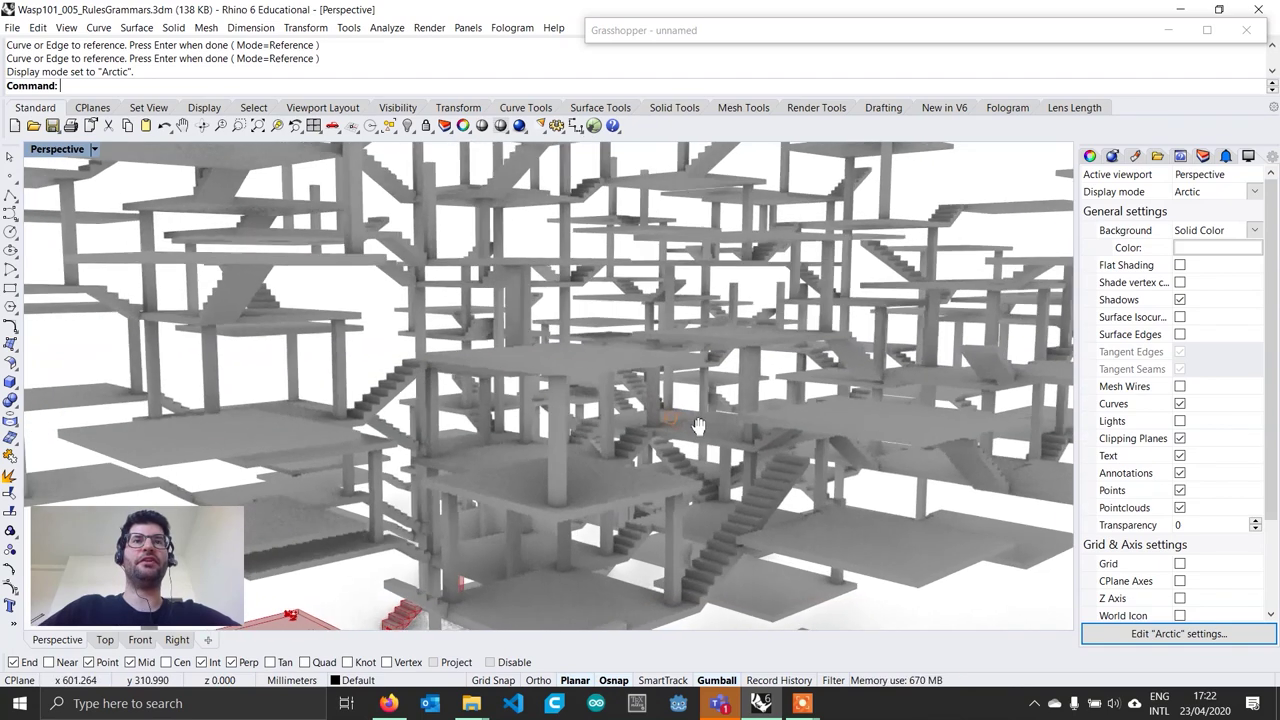
scroll(559, 421, up, 2)
Reopen the Grasshopper canvas at the rules generator and examine the slab, column and stair joints against the grammar
double_click(880, 30)
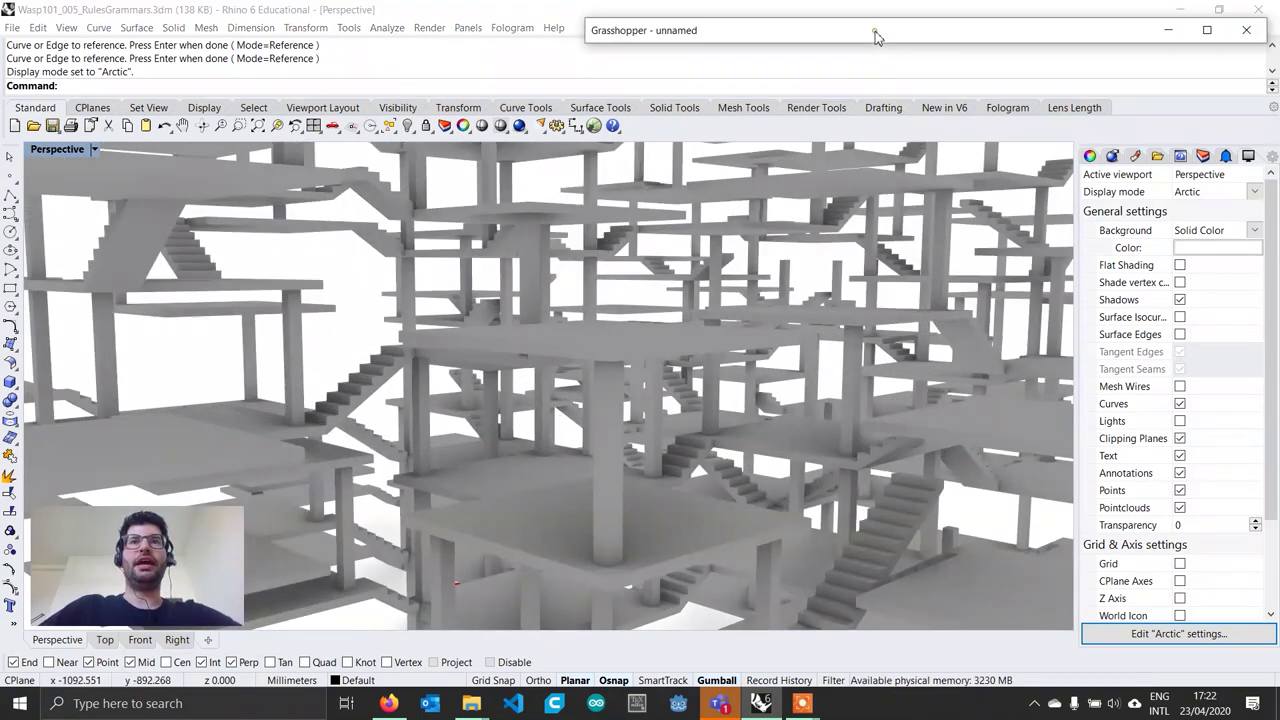
scroll(866, 340, down, 3)
scroll(793, 331, up, 3)
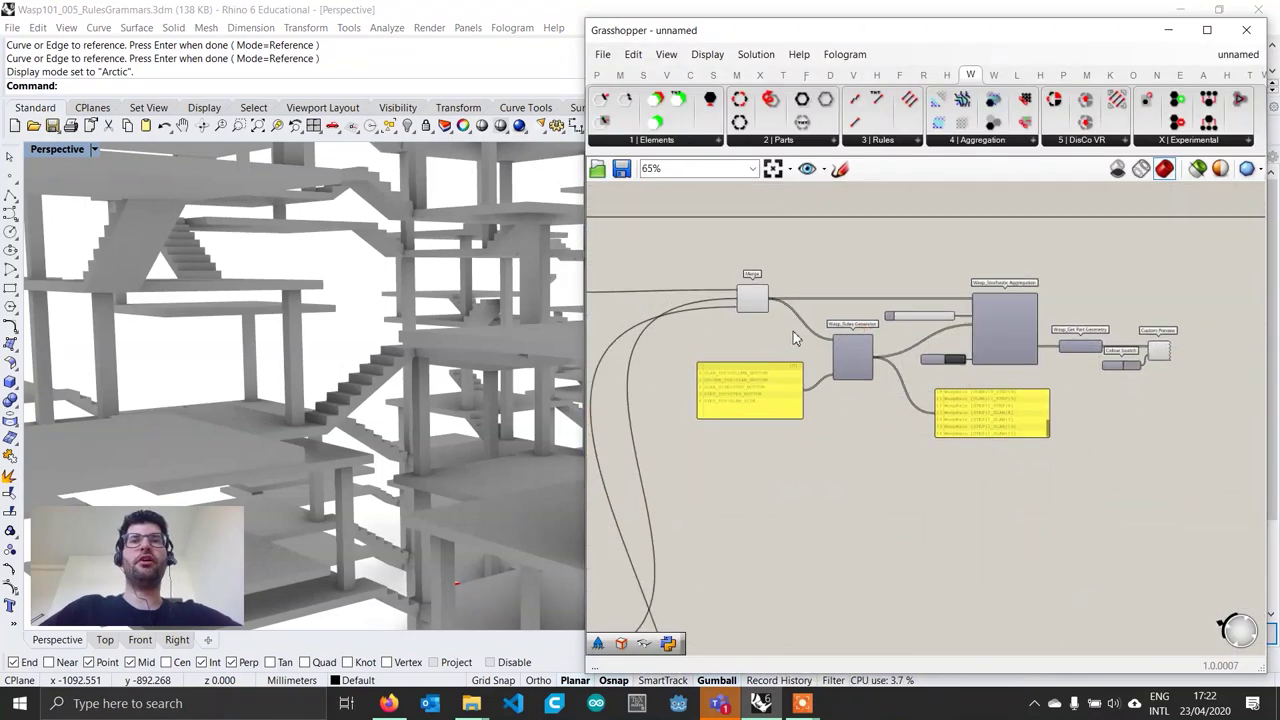
scroll(343, 443, up, 2)
shift+right_drag(343, 443, 326, 444)
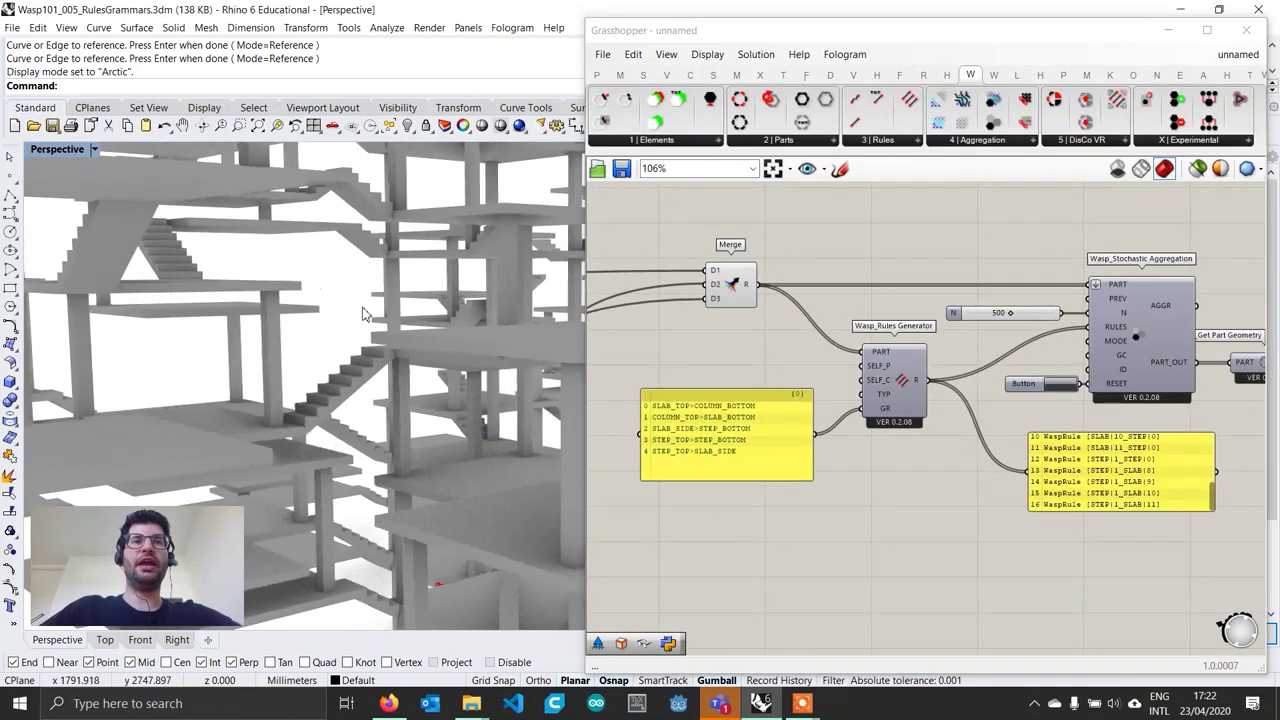
right_drag(527, 345, 285, 340)
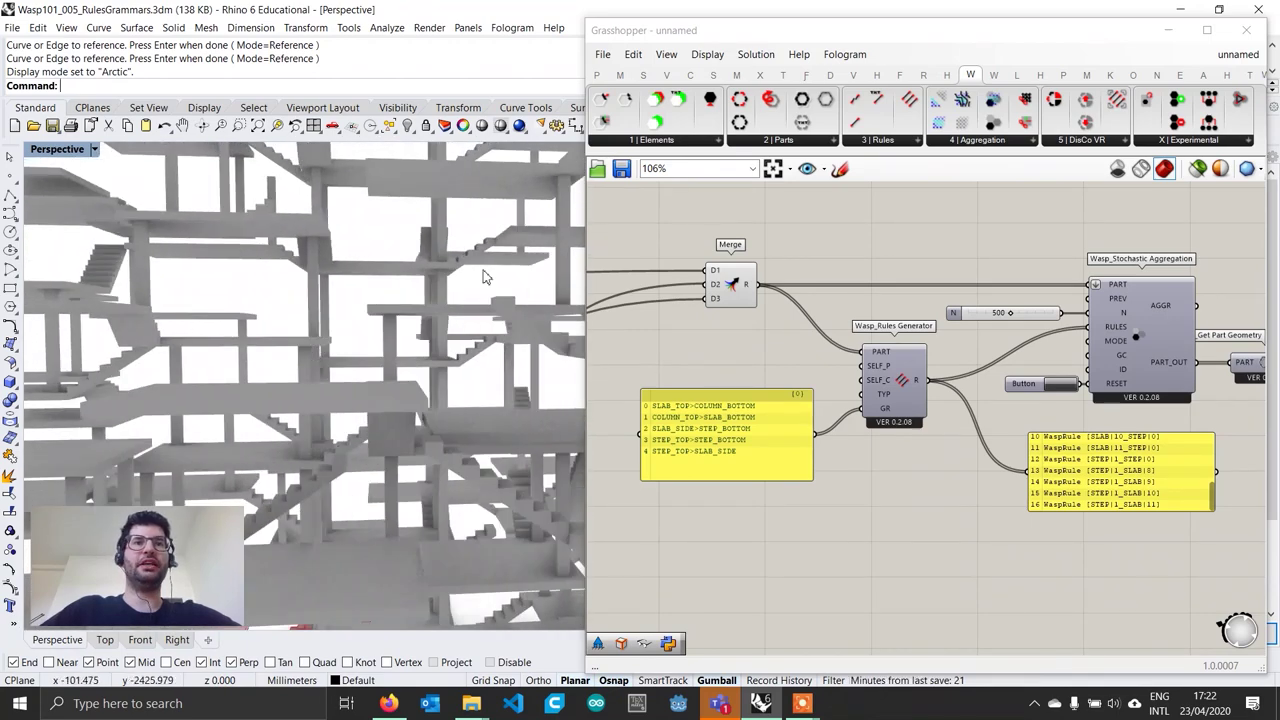
right_drag(483, 277, 261, 380)
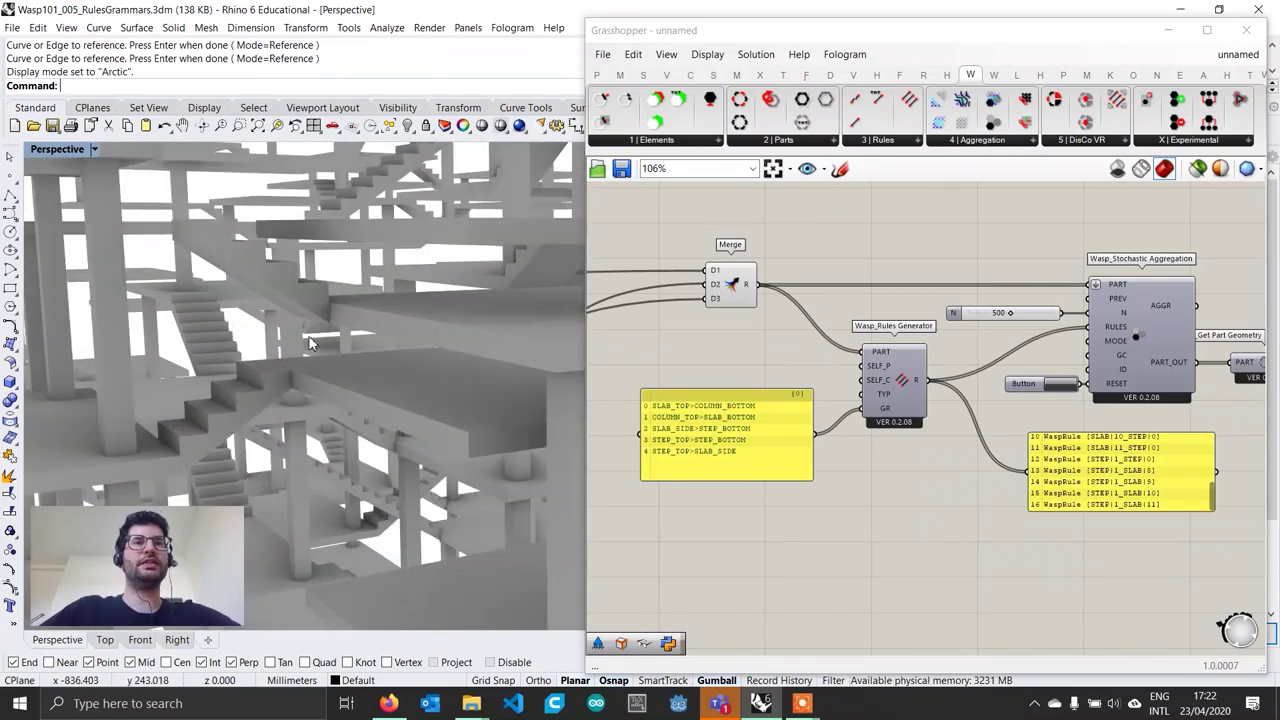
right_drag(310, 343, 440, 240)
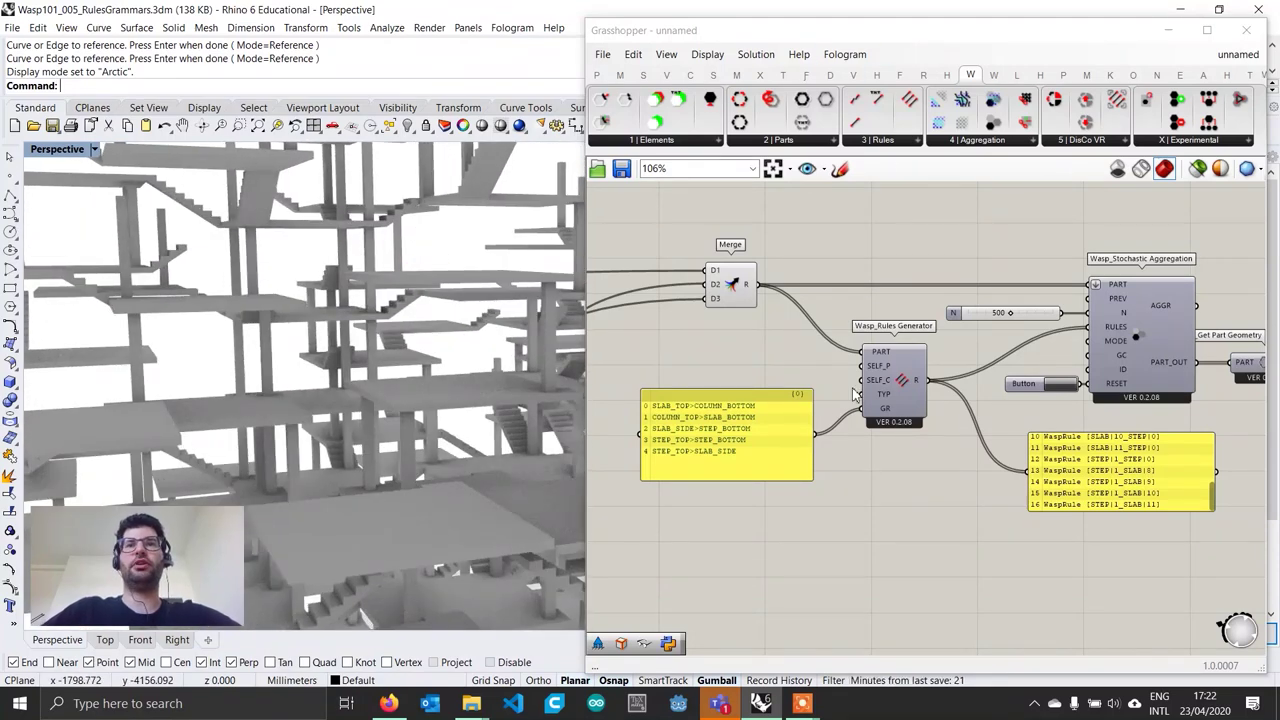
Move the grammar panel level with the rules generator's GR input and review its five rules
drag(715, 410, 738, 408)
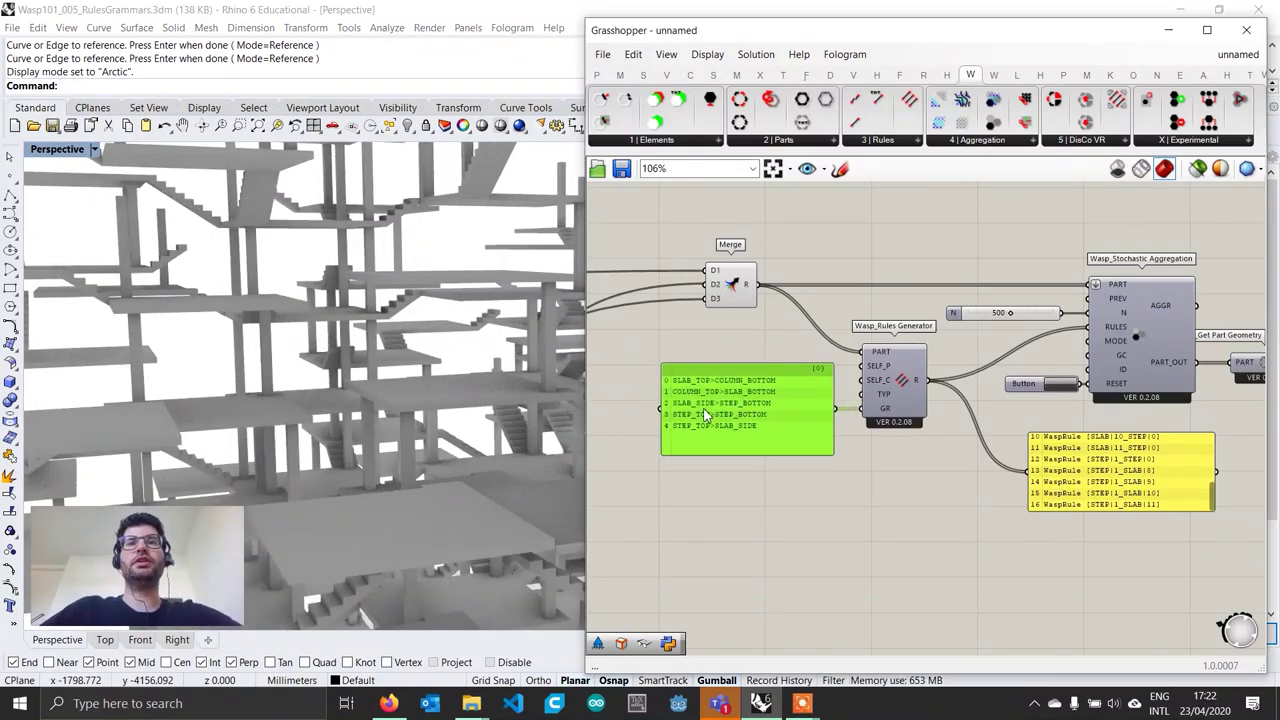
scroll(718, 440, up, 2)
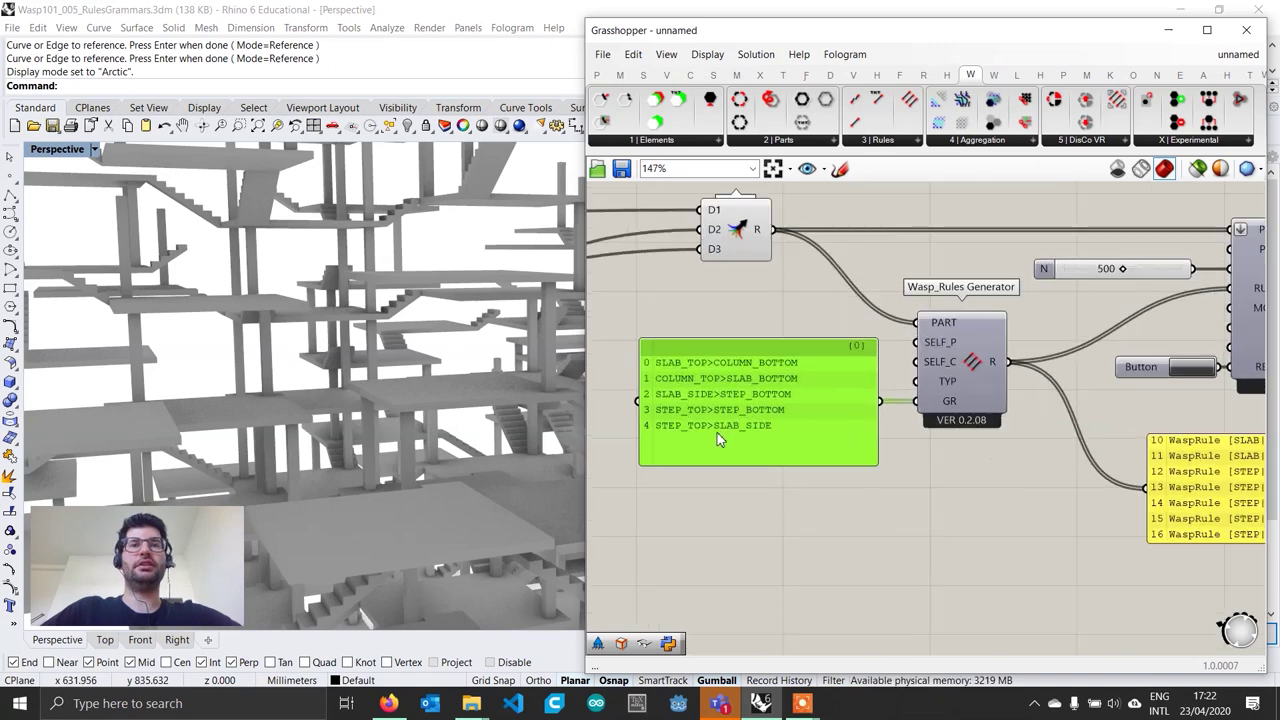
scroll(693, 427, up, 1)
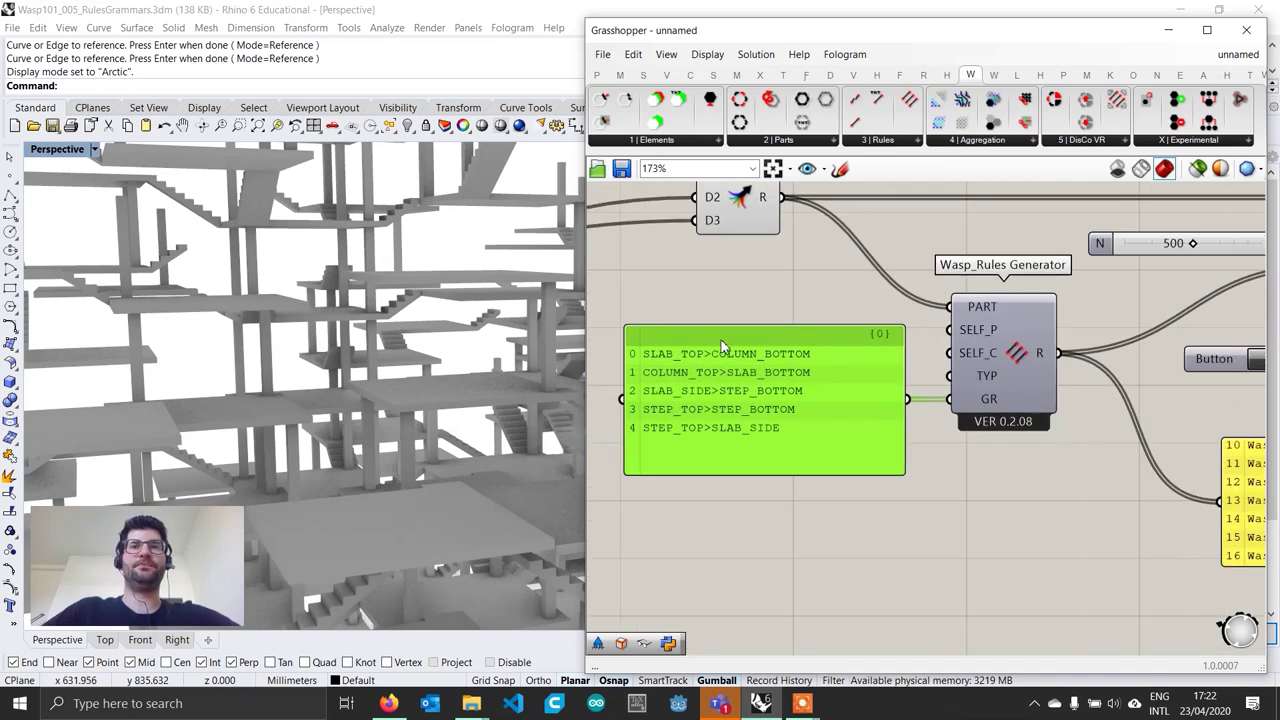
Review the typed connections of the slab part and compare them with the names used in the grammar panel
right_drag(693, 382, 895, 374)
scroll(822, 369, down, 7)
right_drag(674, 360, 914, 371)
scroll(766, 457, up, 5)
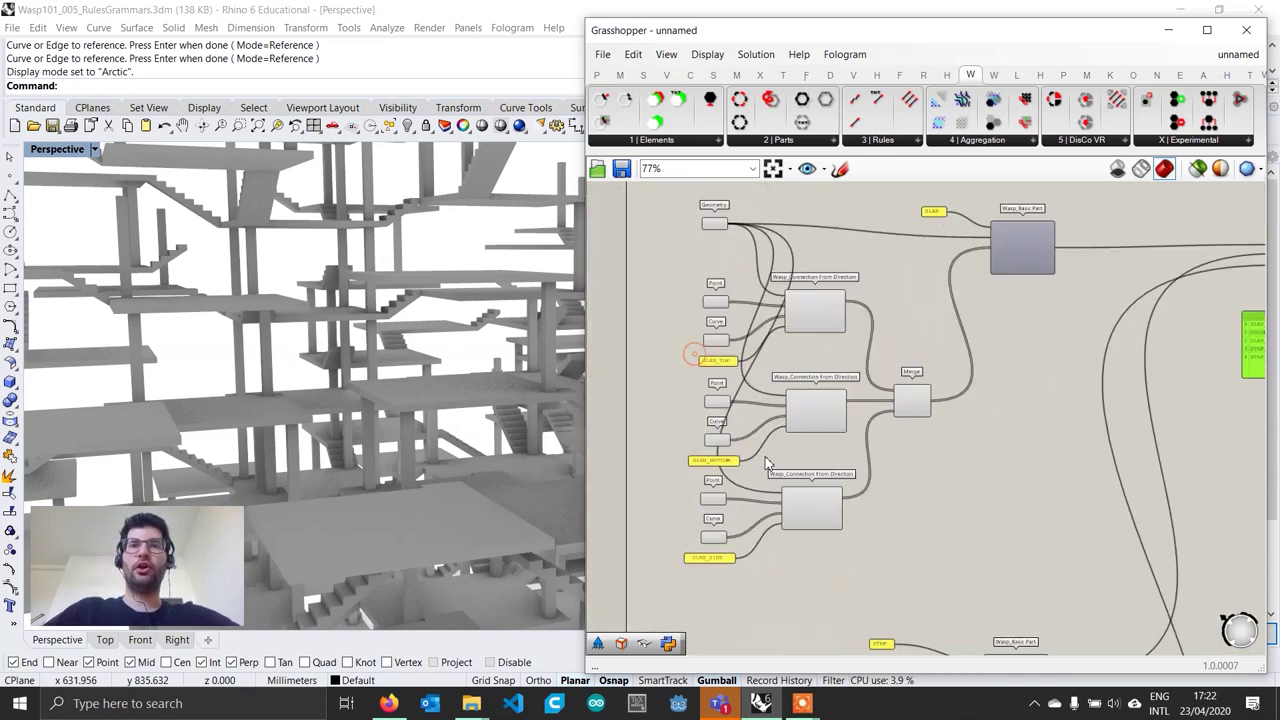
scroll(986, 496, down, 1)
right_drag(1110, 475, 747, 457)
right_drag(1034, 403, 880, 416)
scroll(931, 343, up, 5)
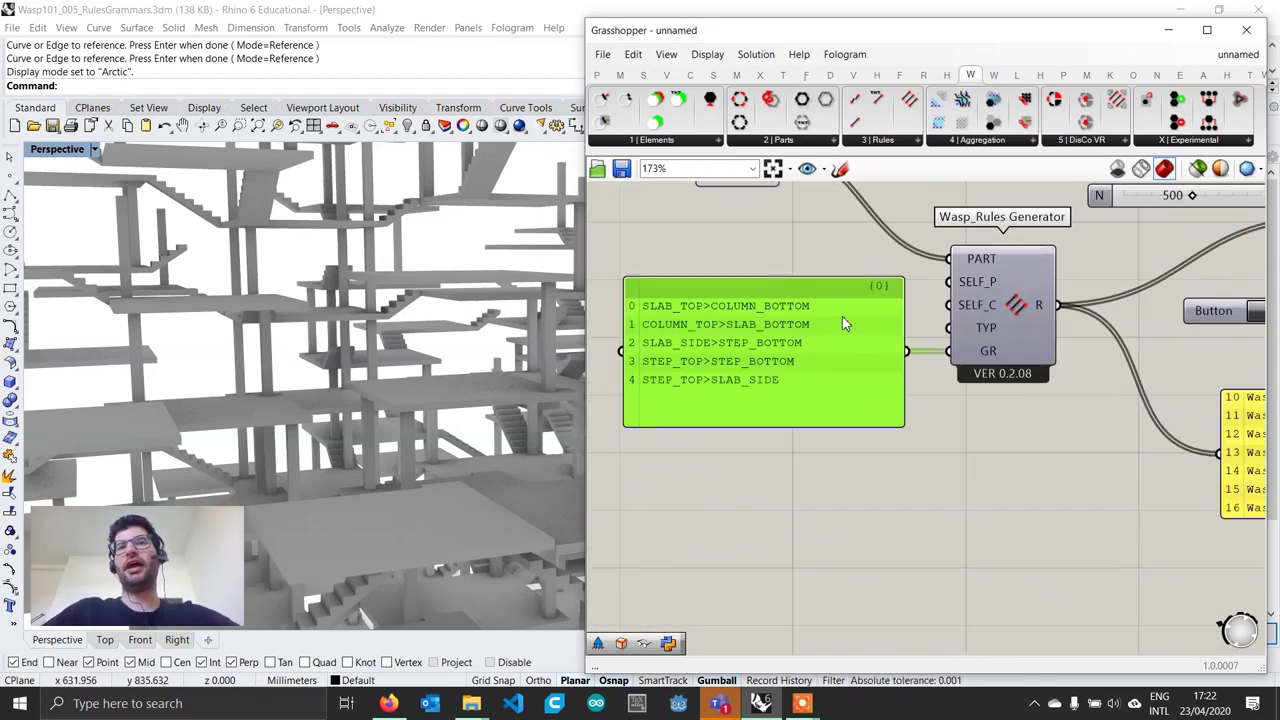
scroll(842, 316, down, 4)
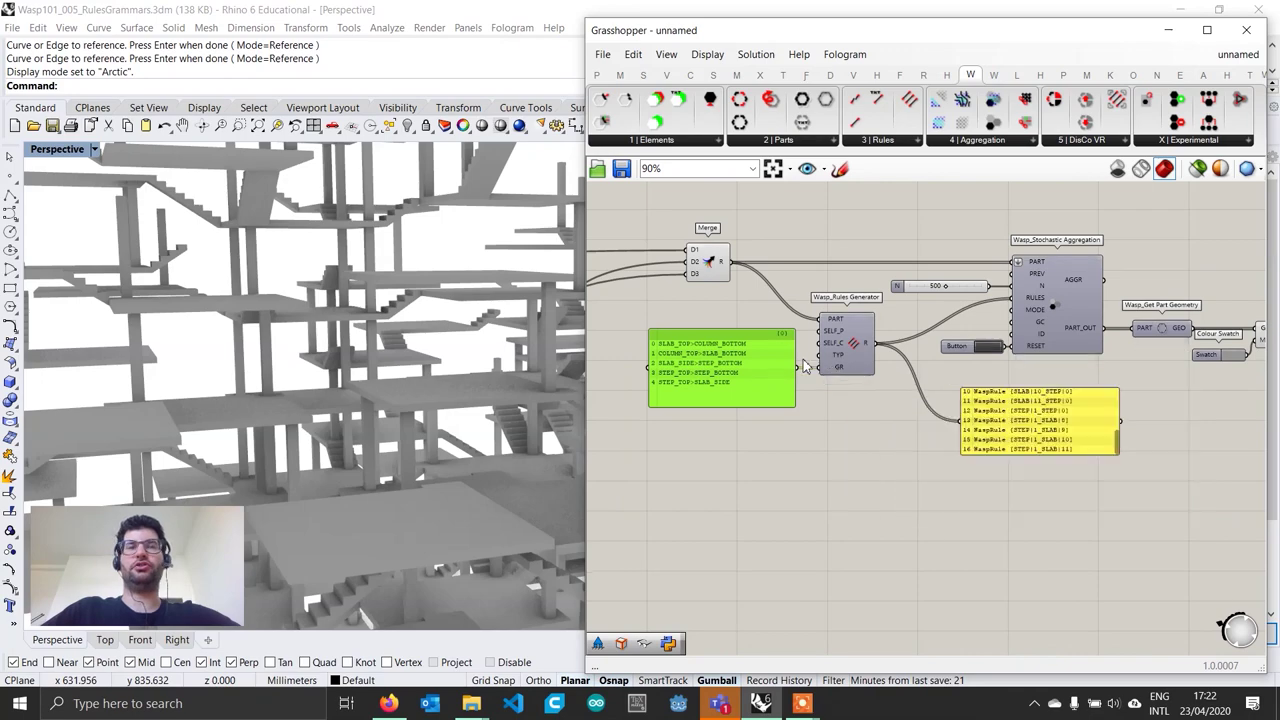
right_drag(803, 366, 898, 374)
Collapse the Grasshopper window and examine the whole aggregation and its interior stair connections from several angles
double_click(931, 36)
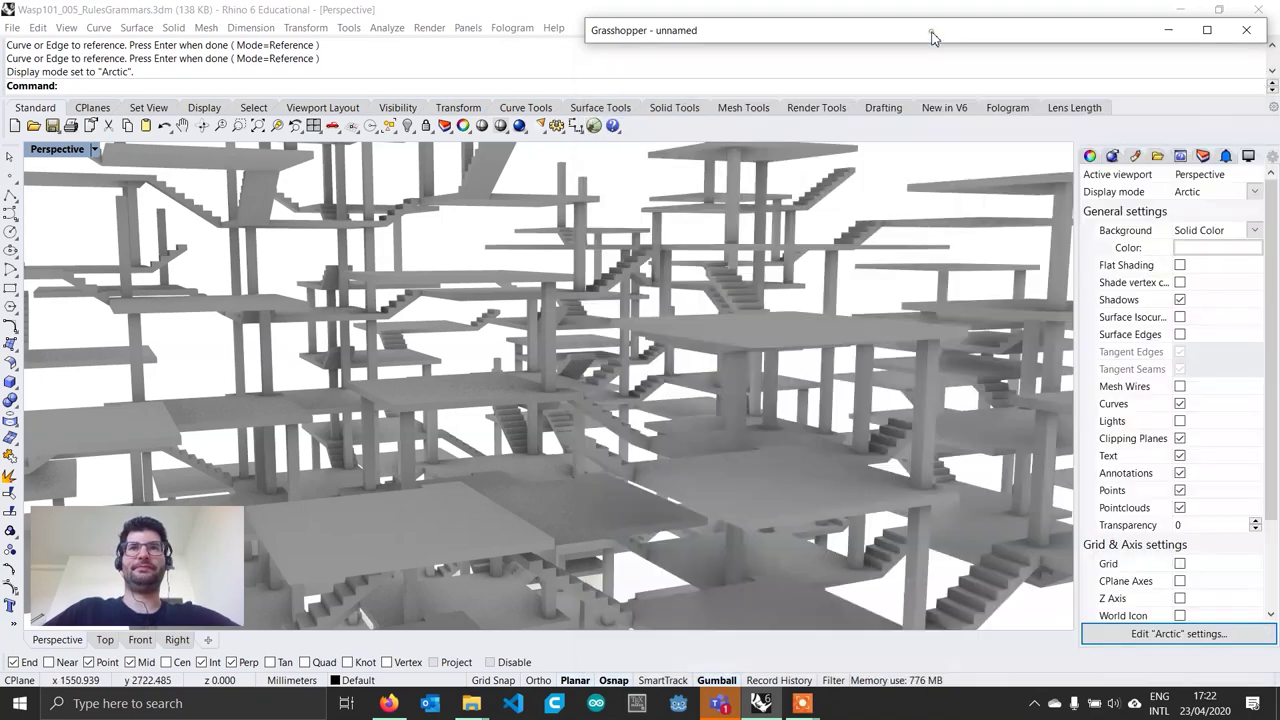
right_drag(670, 452, 733, 411)
scroll(697, 422, down, 3)
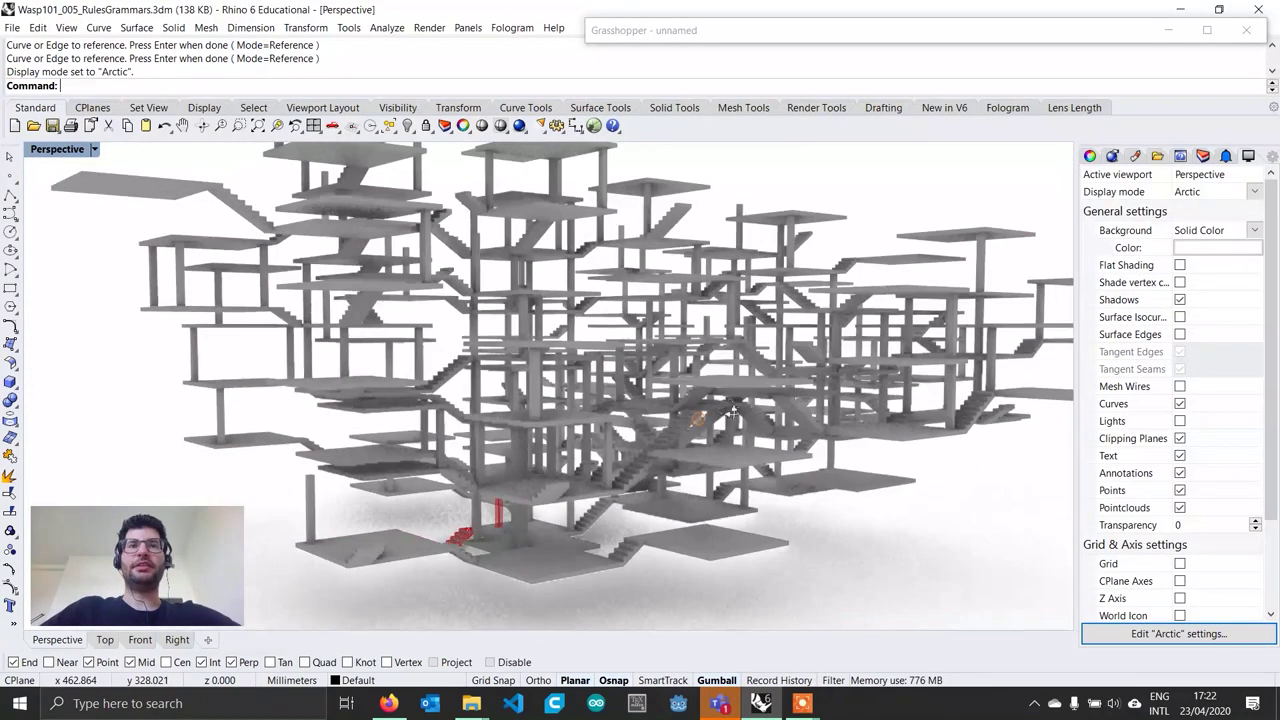
scroll(678, 420, up, 5)
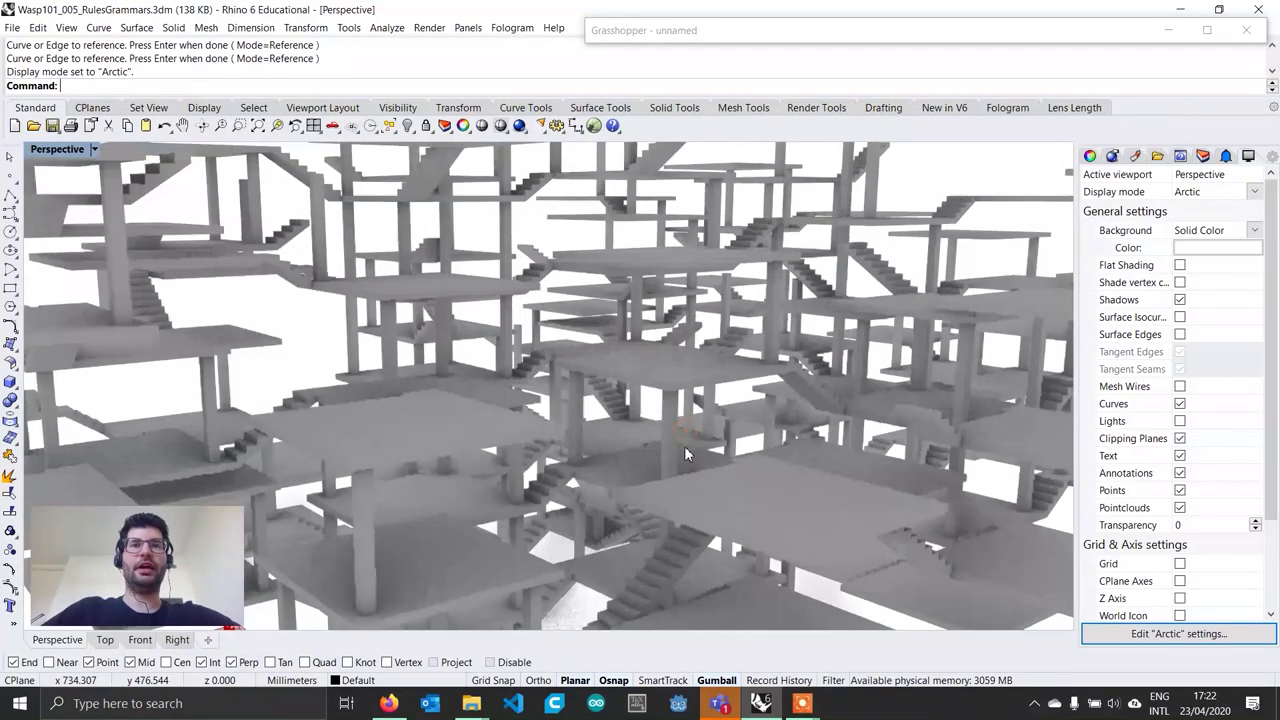
scroll(686, 440, down, 2)
right_drag(706, 418, 656, 525)
right_drag(656, 364, 700, 375)
scroll(648, 396, up, 2)
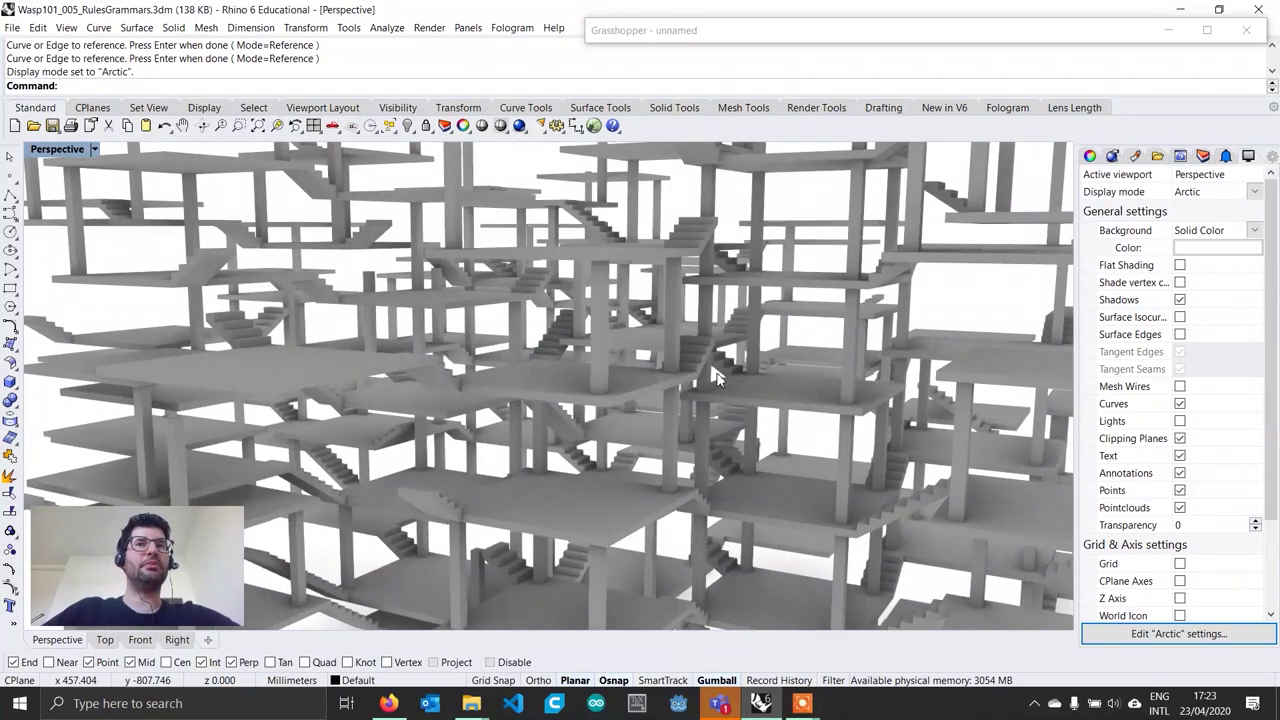